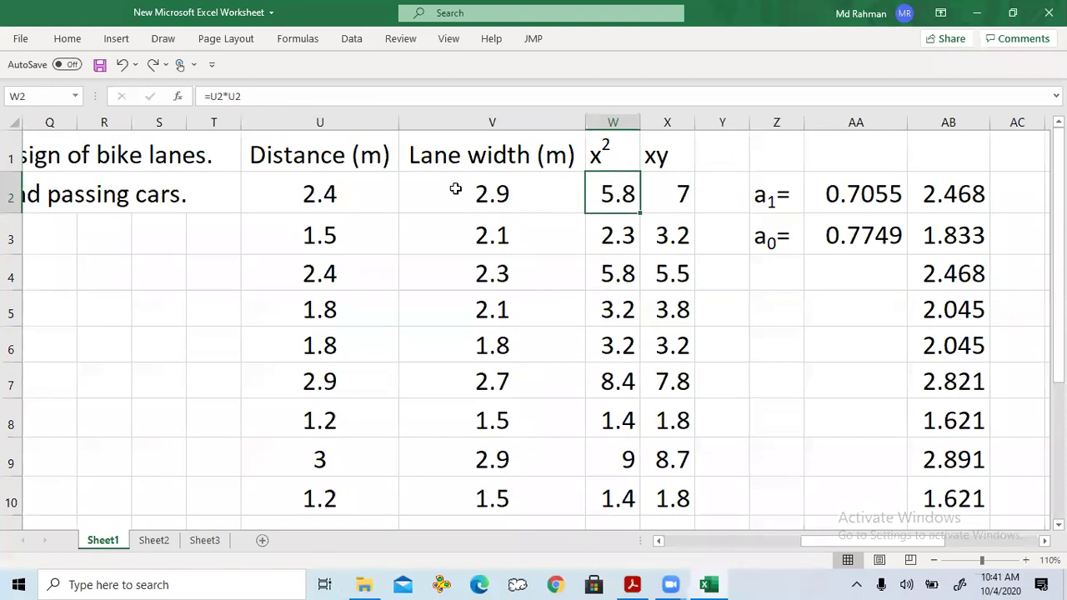
Step: Check the x² formulas in cells W2 to W5 against the distance values, and the column's sum formula in W12
click(309, 188)
click(608, 187)
click(608, 238)
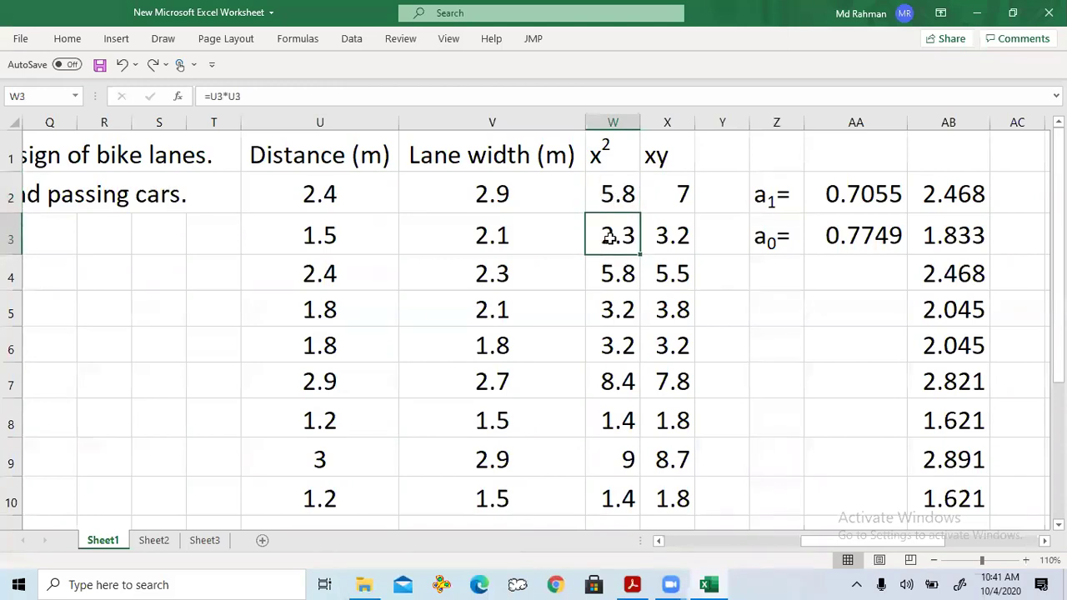
click(620, 273)
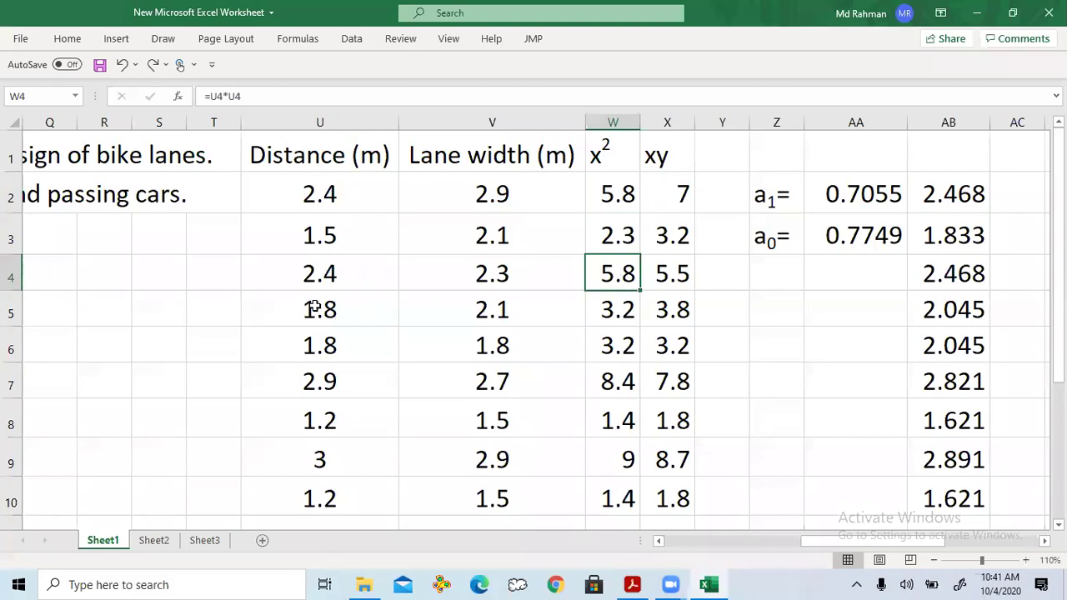
click(614, 302)
scroll(600, 417, down, 2)
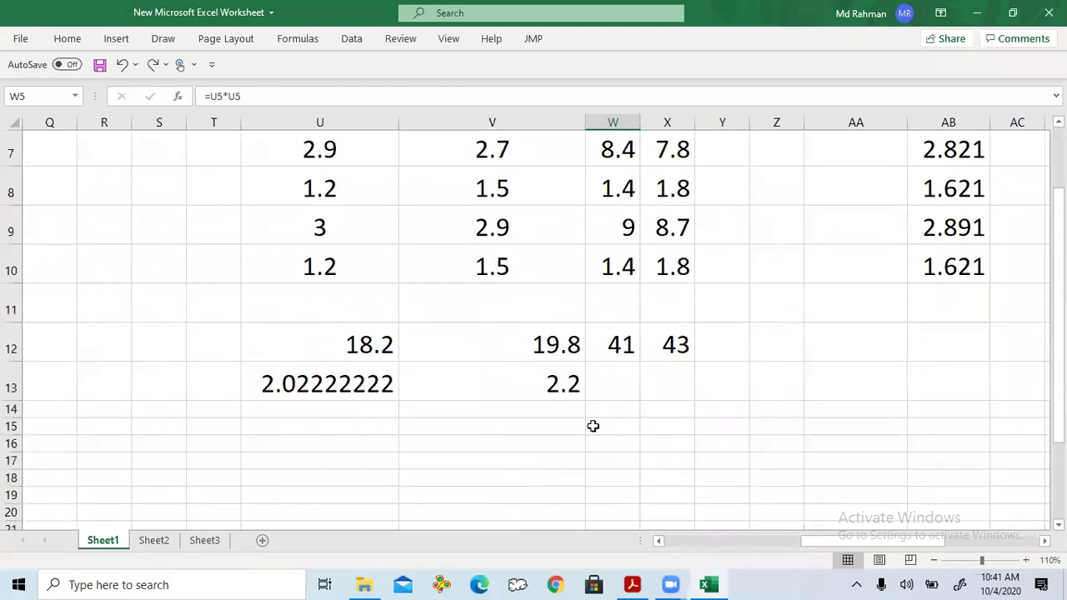
click(619, 345)
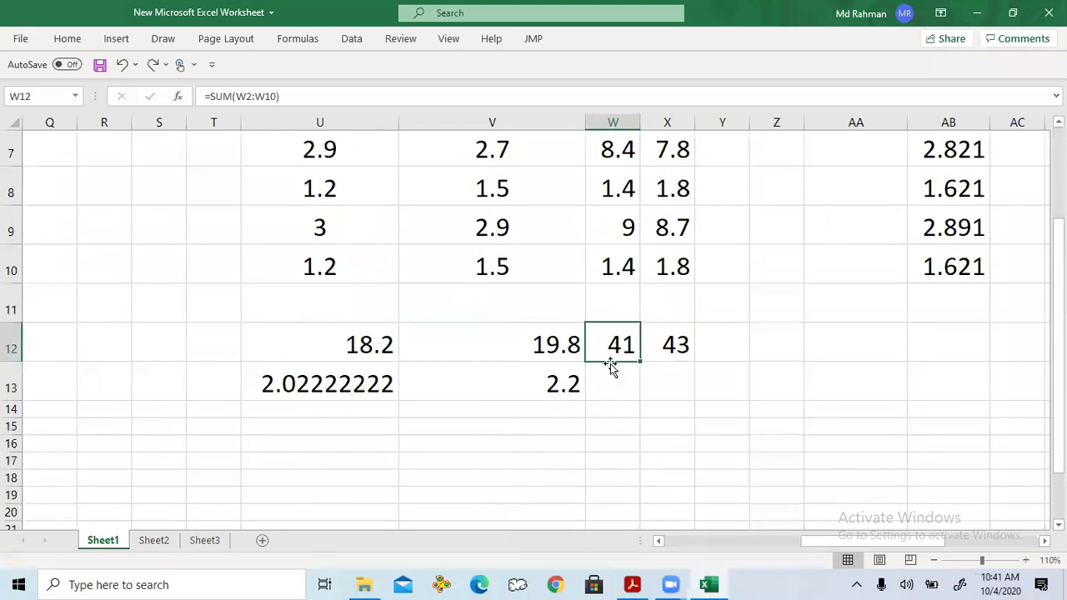
Step: Check the xy formulas in cells X2 to X5 against distance and lane width, and the column's sum formula in X12
scroll(611, 349, up, 2)
click(672, 185)
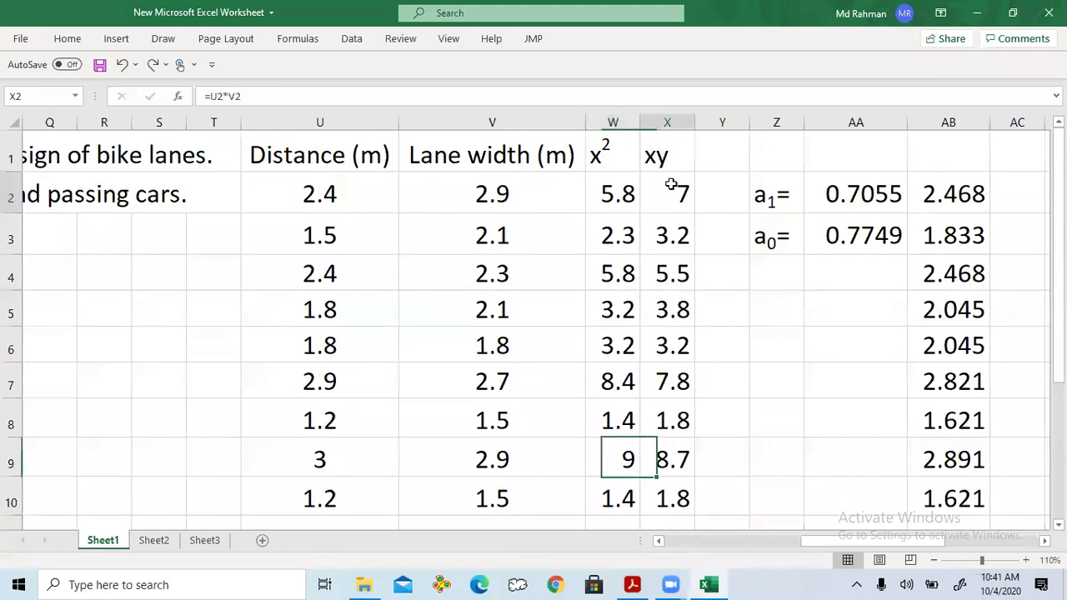
click(301, 193)
click(494, 187)
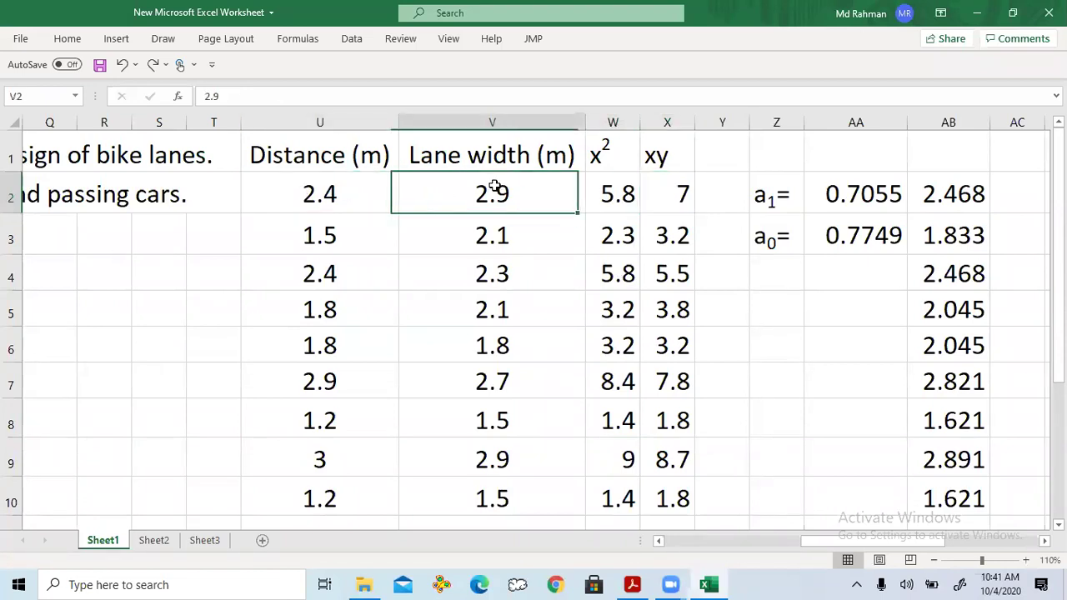
click(685, 192)
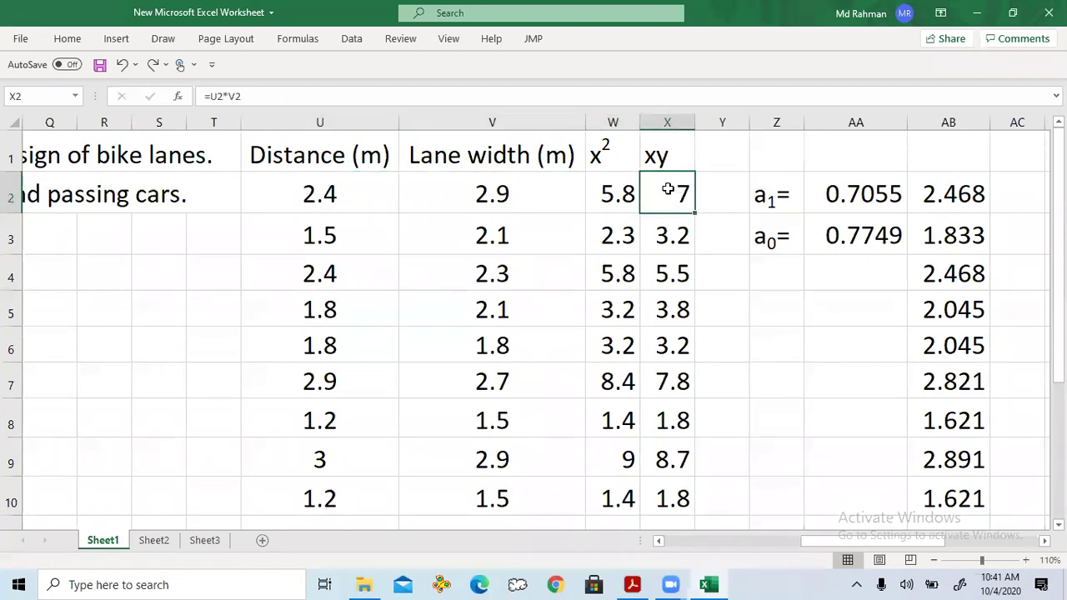
click(662, 237)
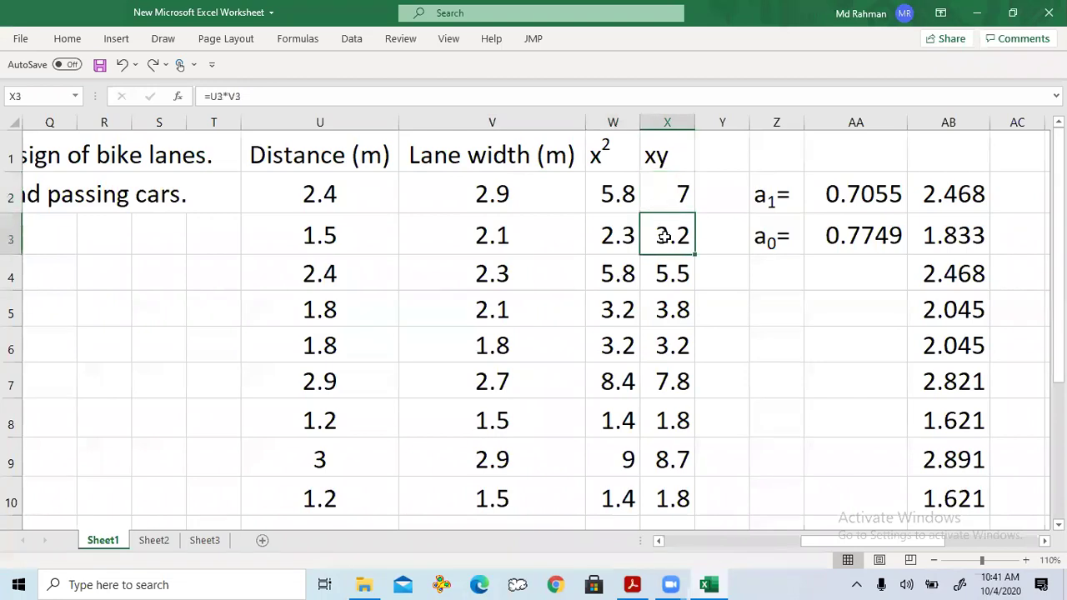
double_click(664, 236)
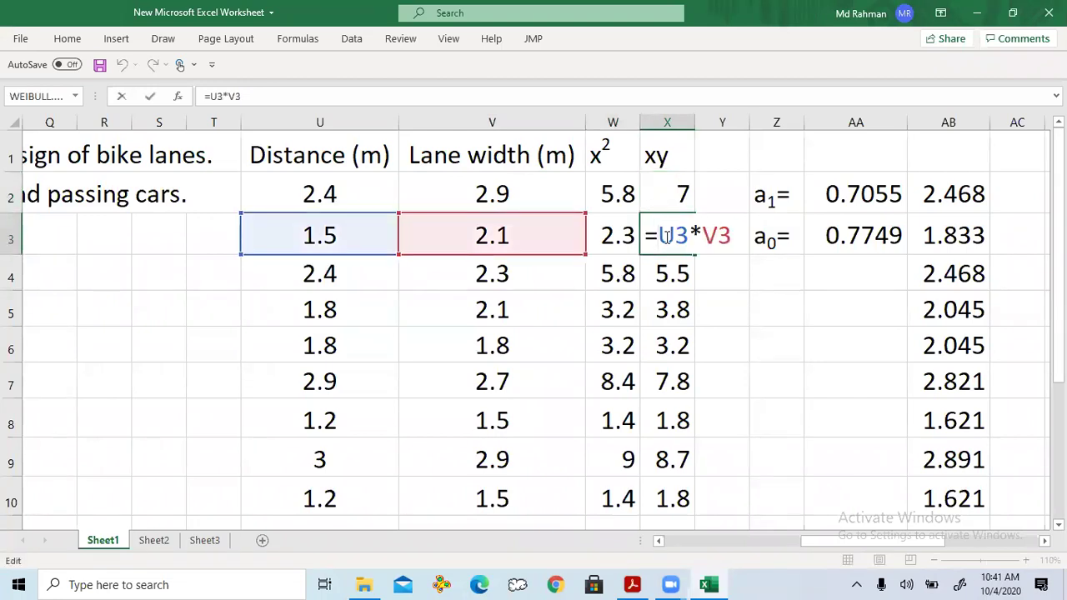
key(Escape)
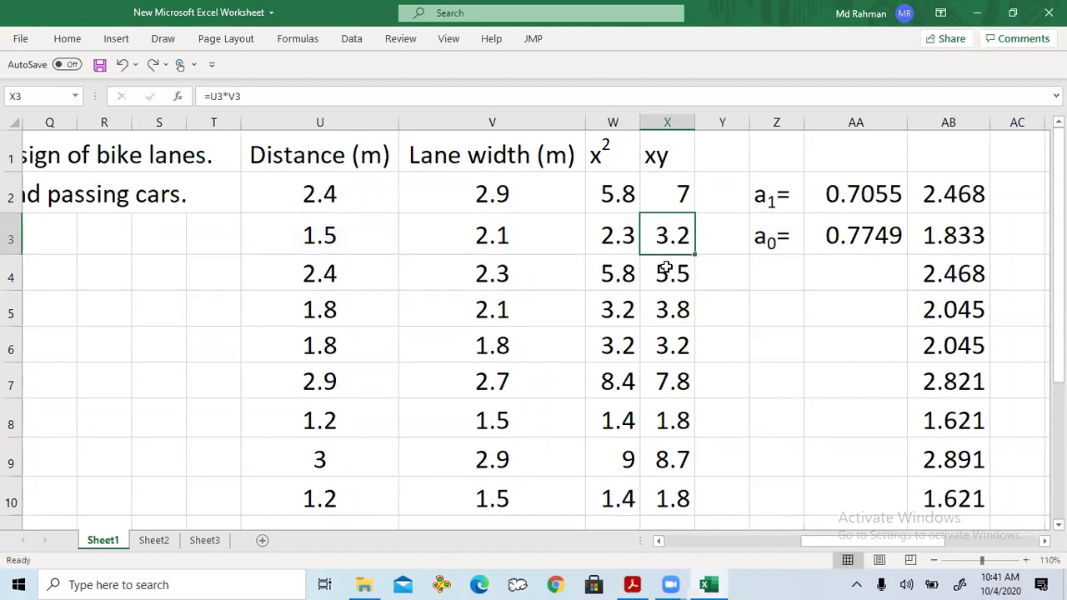
click(670, 271)
click(672, 311)
scroll(668, 386, down, 2)
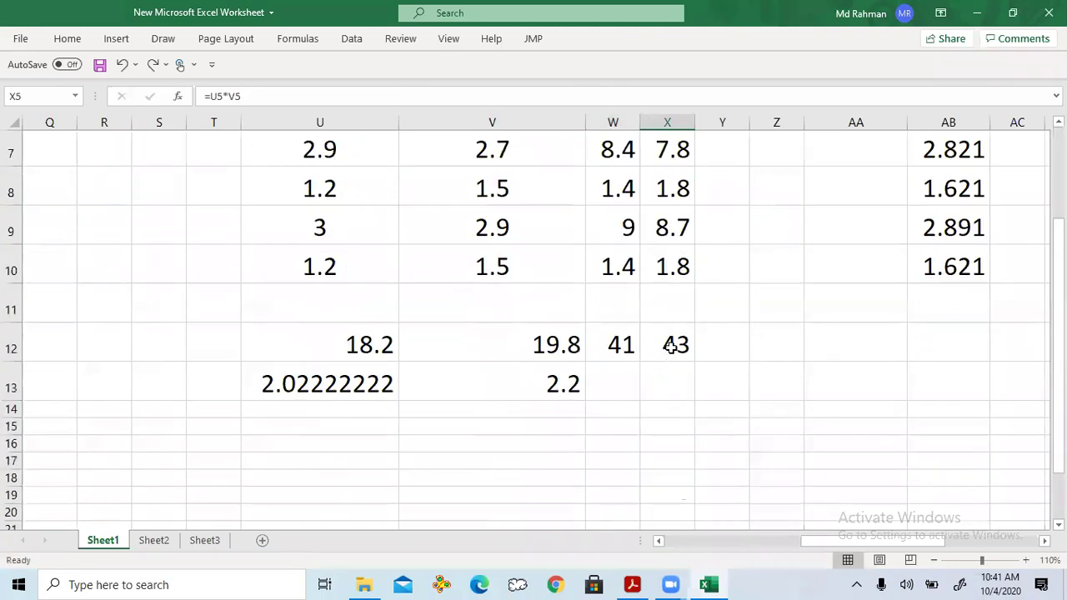
click(669, 344)
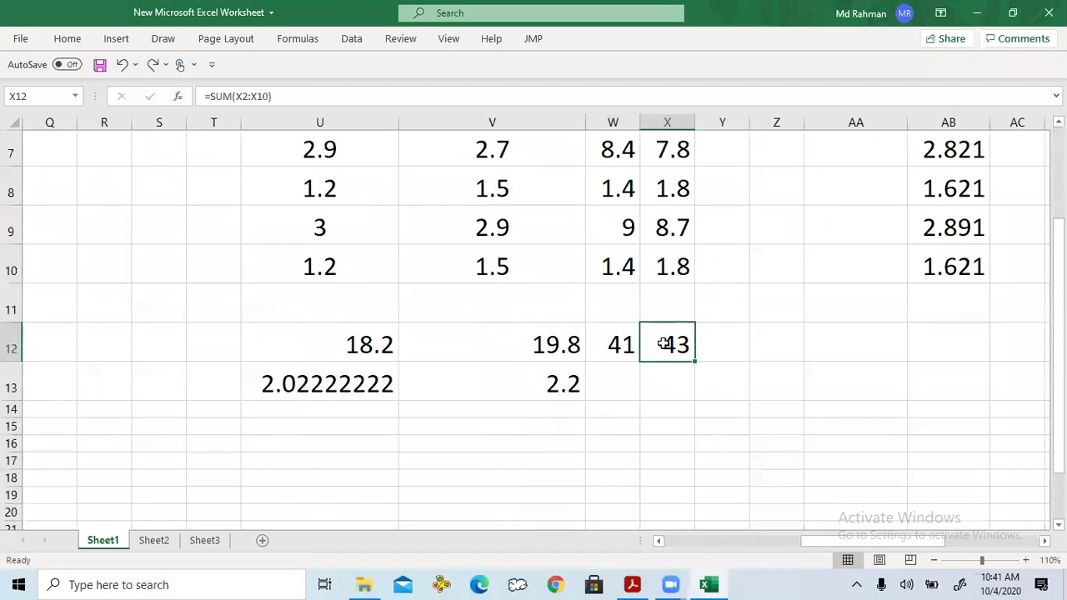
Step: Compare the xy sum in X12 with the a1 equation picture and highlight that cell with a yellow fill
scroll(664, 343, up, 2)
drag(900, 540, 981, 537)
scroll(714, 337, down, 2)
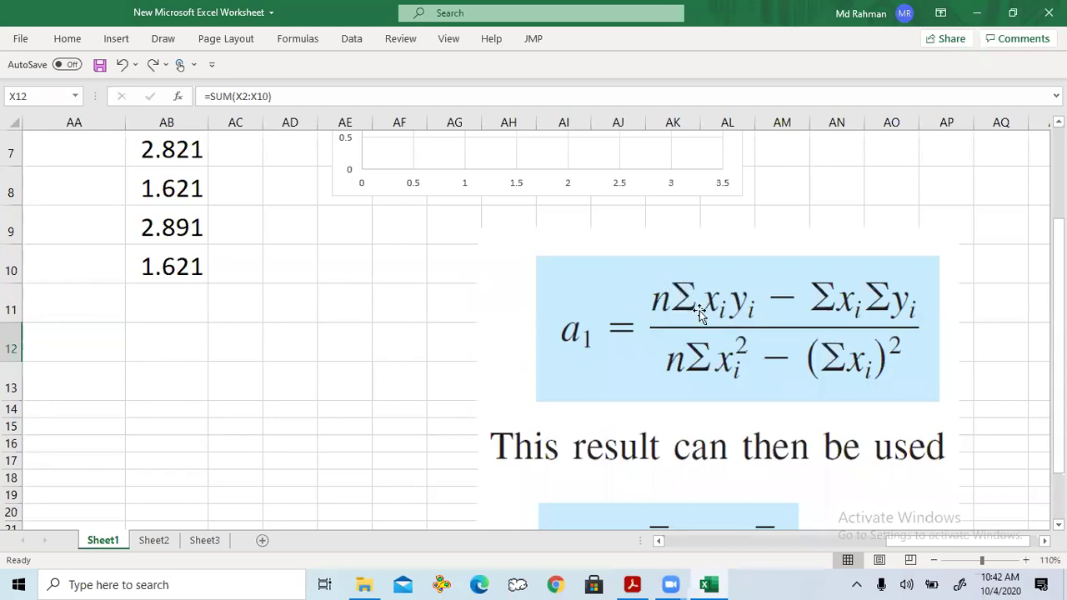
scroll(666, 324, up, 2)
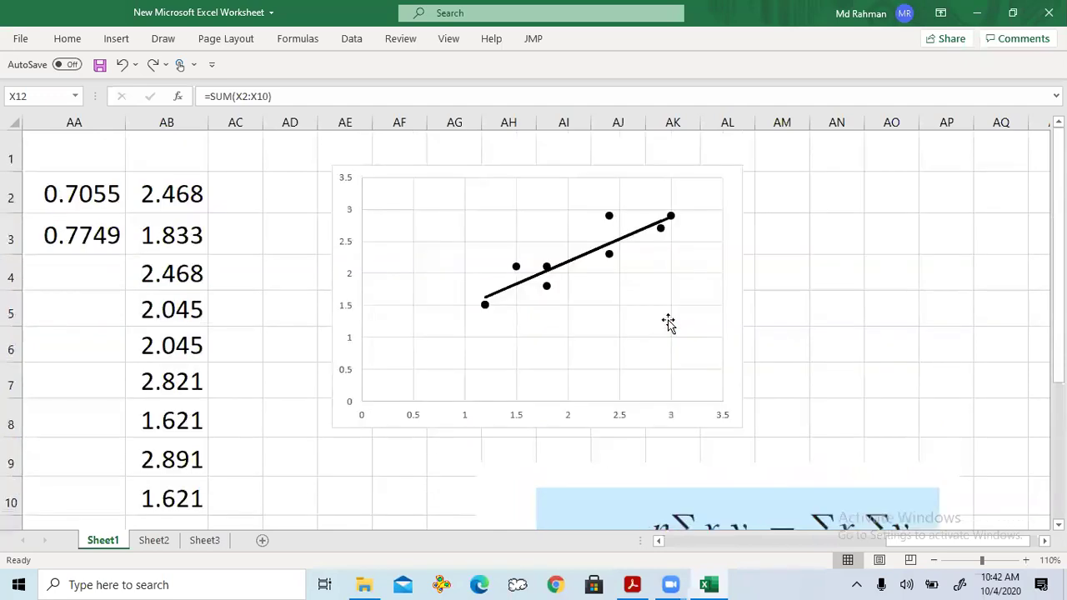
drag(890, 546, 821, 545)
scroll(673, 389, down, 2)
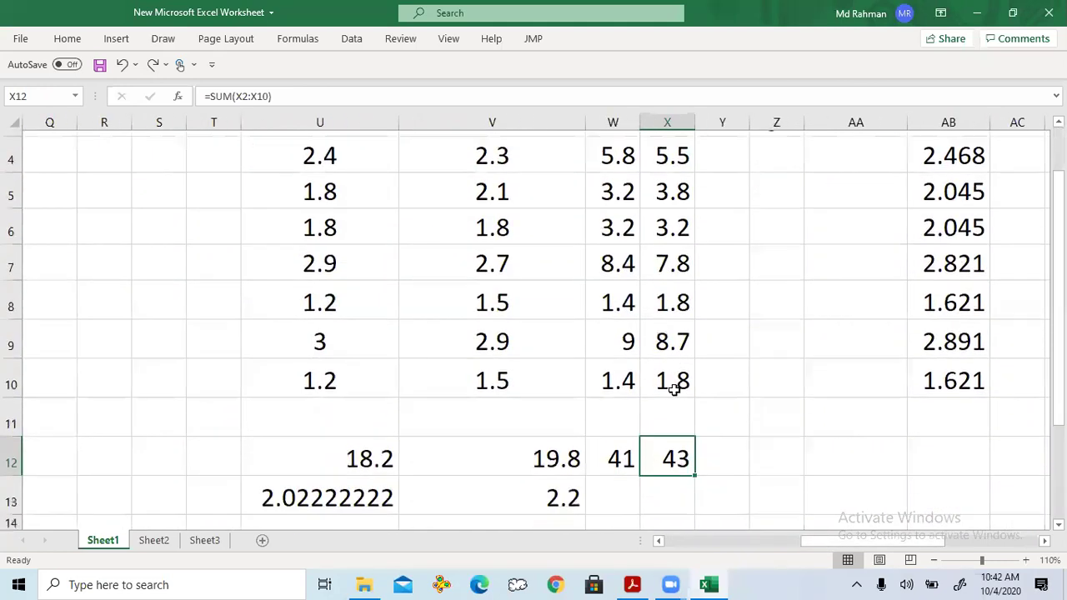
click(65, 40)
click(195, 92)
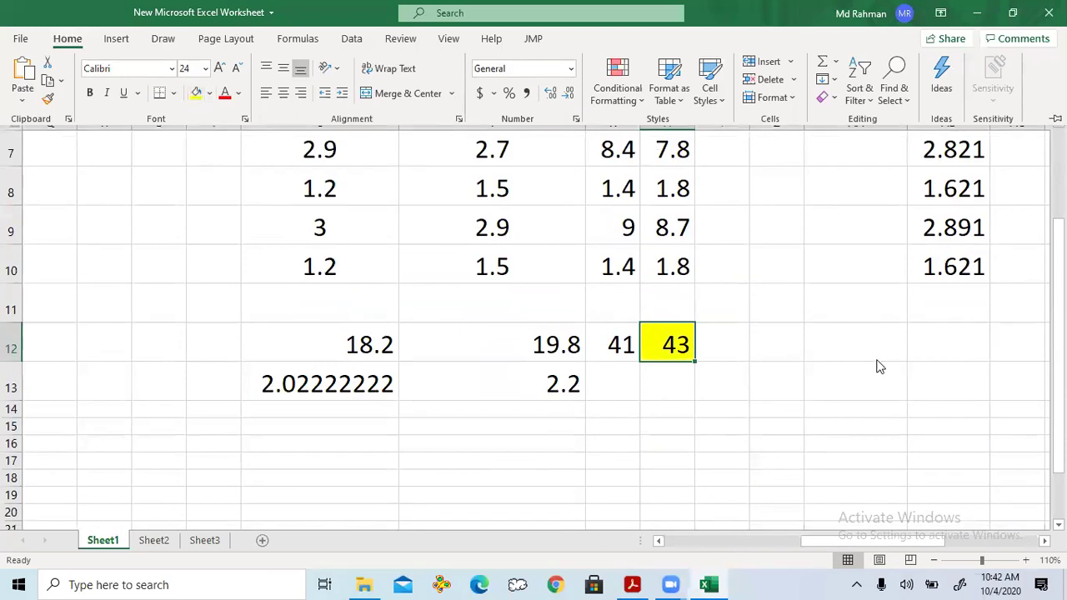
click(822, 386)
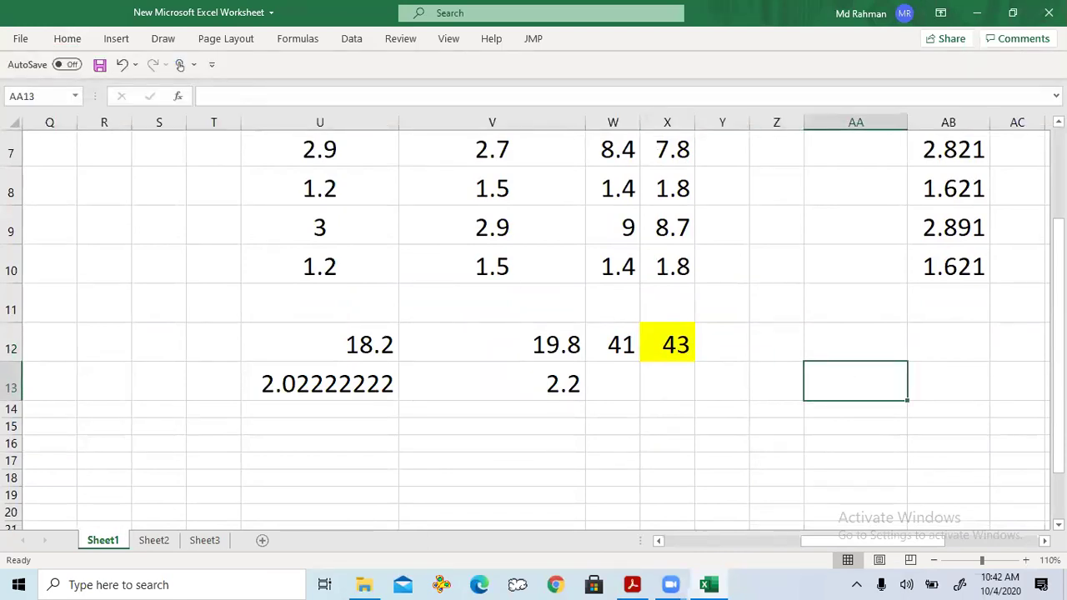
click(783, 338)
Step: Examine the picture with the a1 and a0 regression equations below the scatter chart
scroll(719, 340, up, 2)
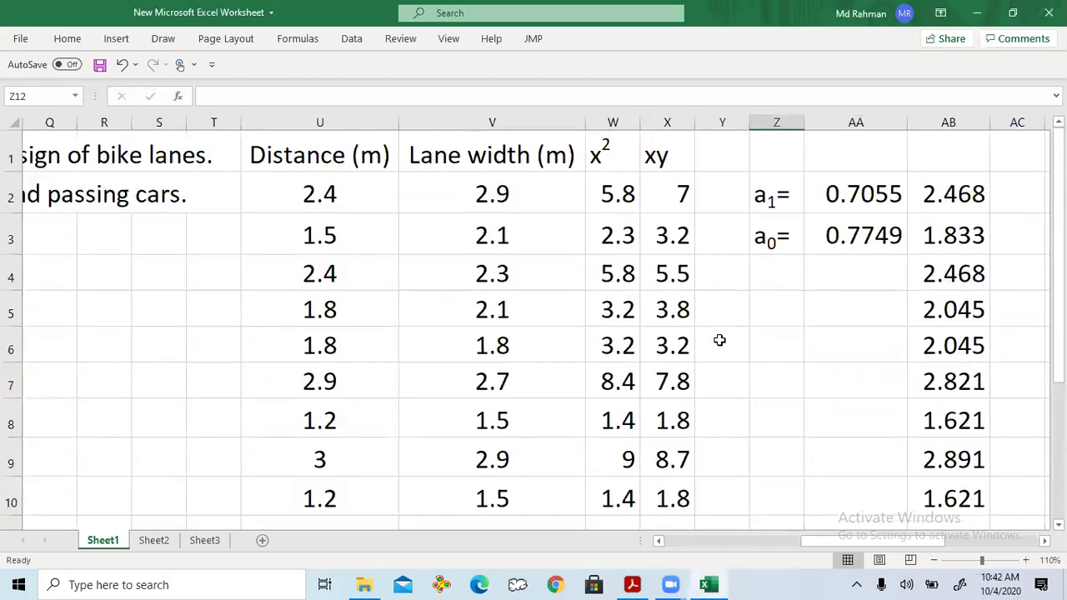
scroll(719, 340, down, 2)
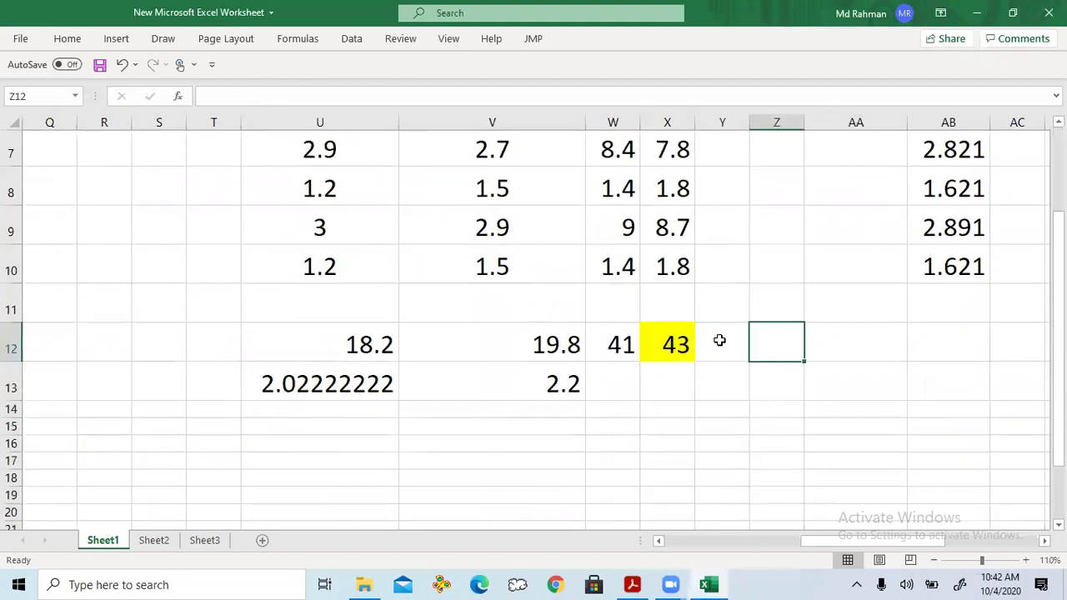
scroll(720, 340, up, 2)
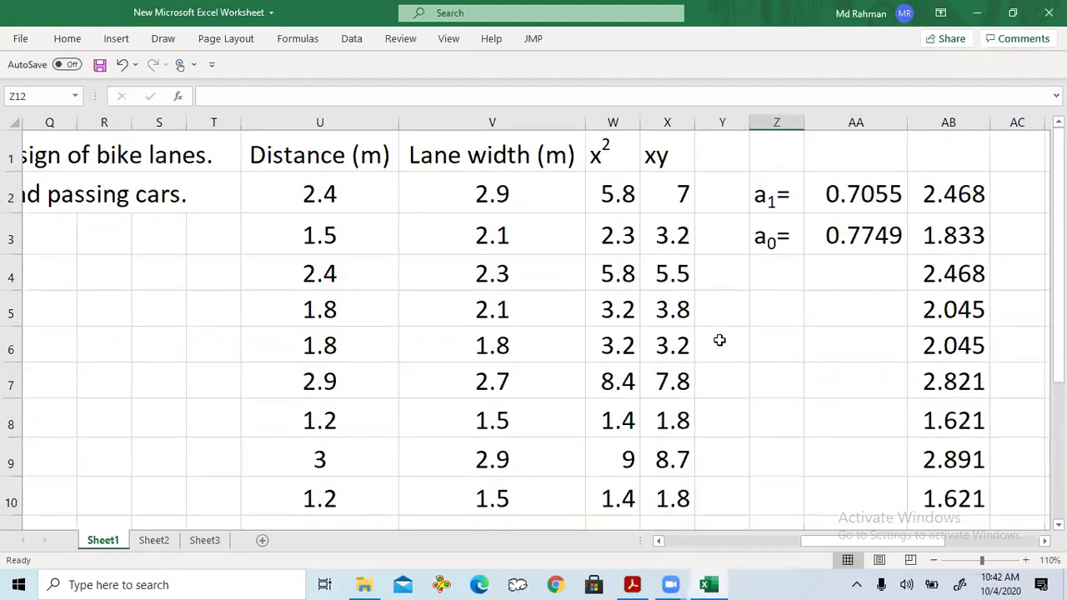
drag(933, 547, 1017, 553)
scroll(650, 314, down, 4)
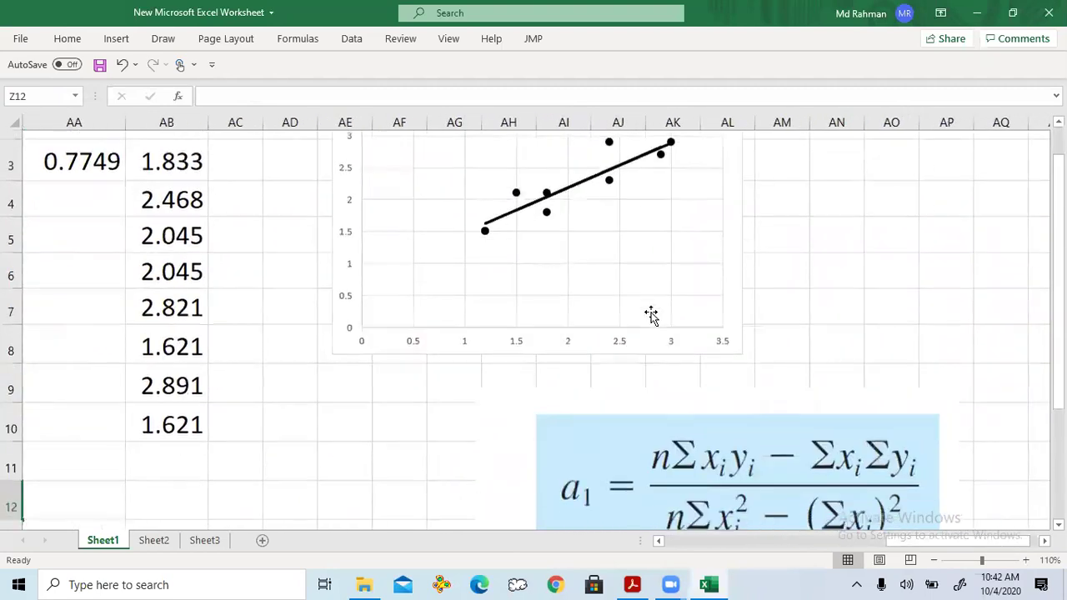
scroll(651, 316, up, 1)
click(555, 234)
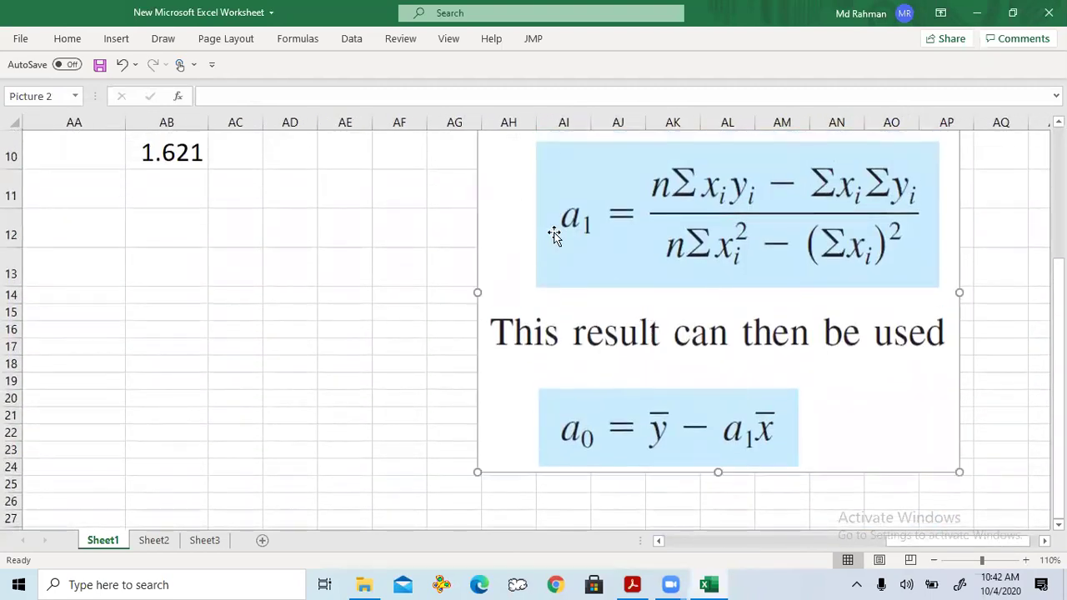
click(441, 240)
click(451, 273)
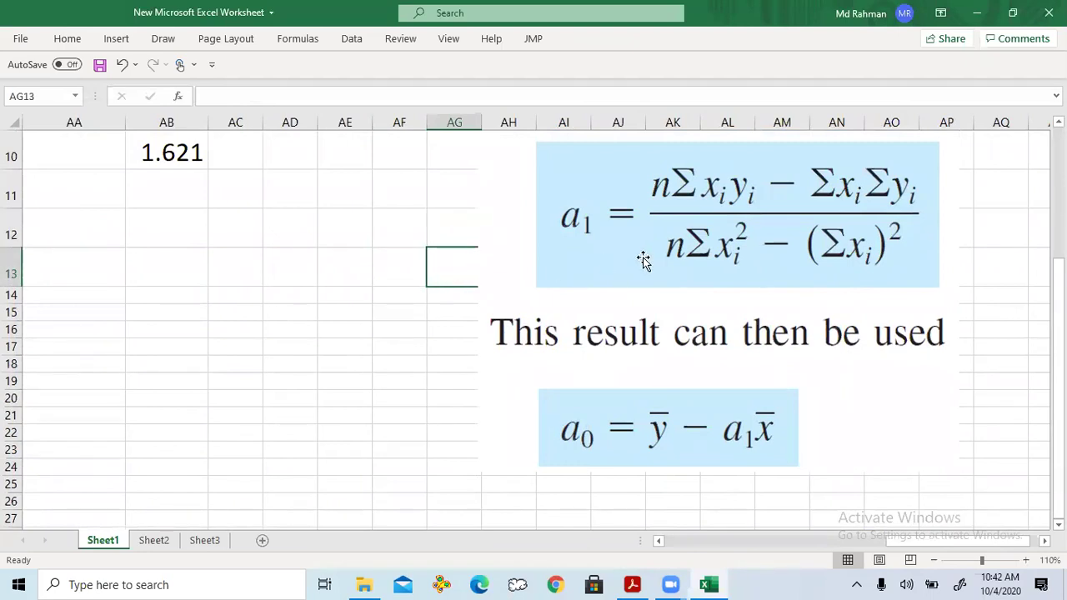
click(643, 326)
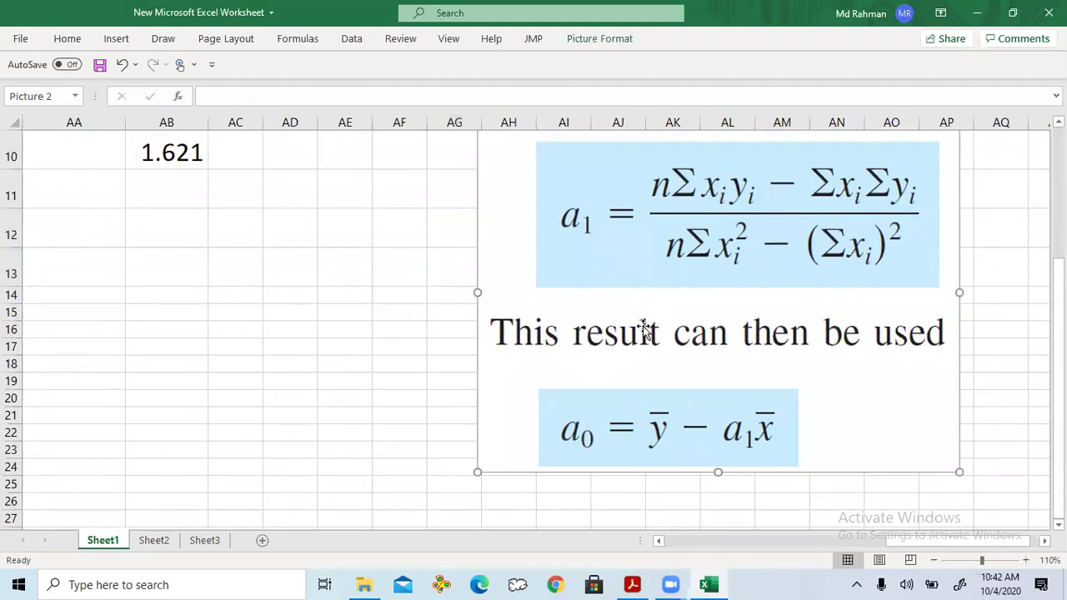
click(434, 293)
click(404, 294)
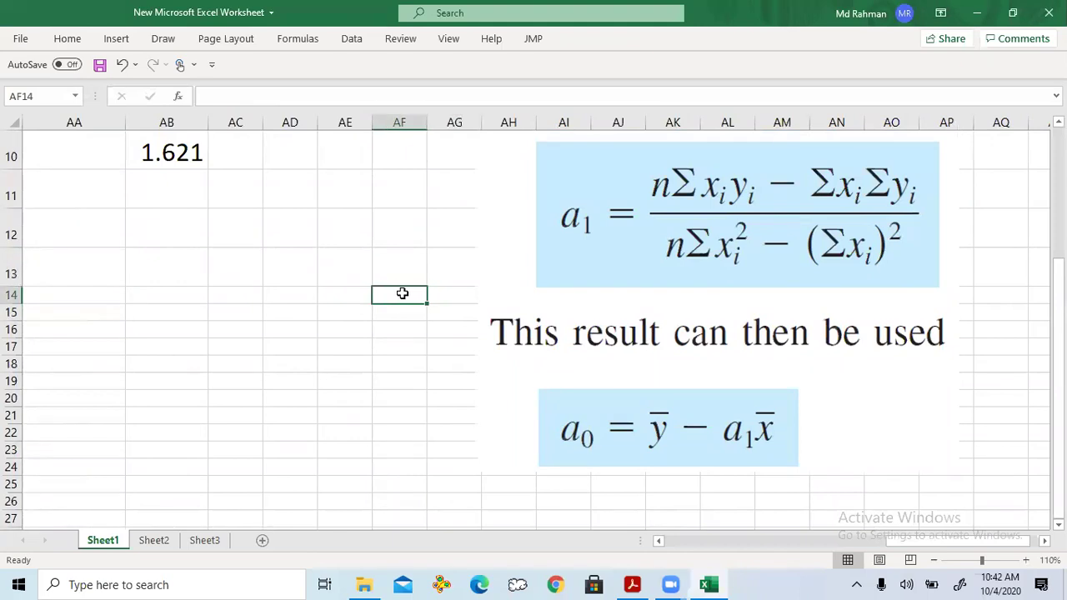
click(455, 309)
click(393, 310)
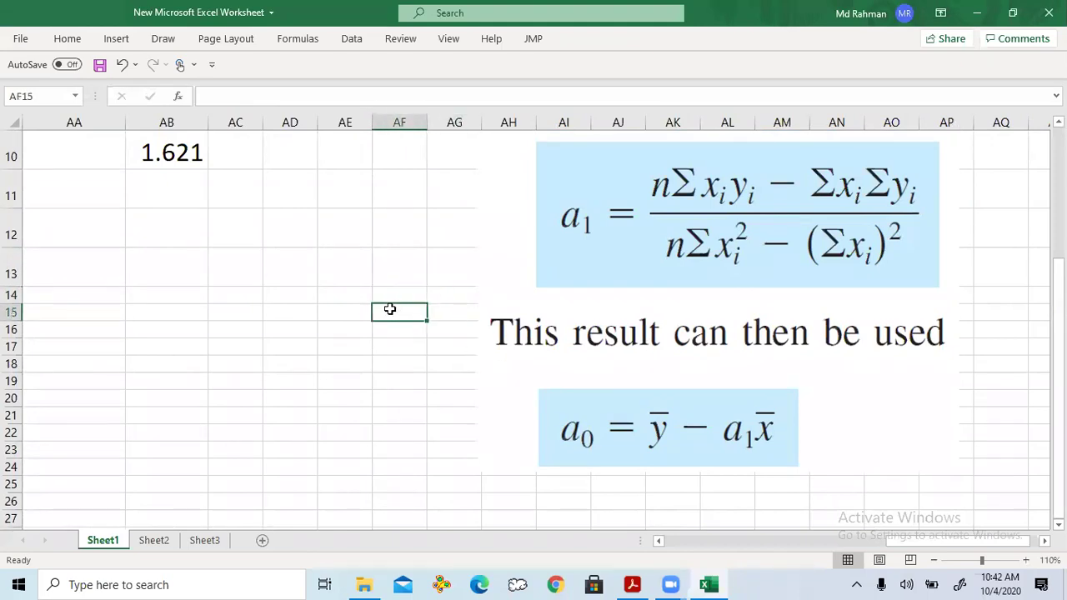
click(408, 377)
click(585, 350)
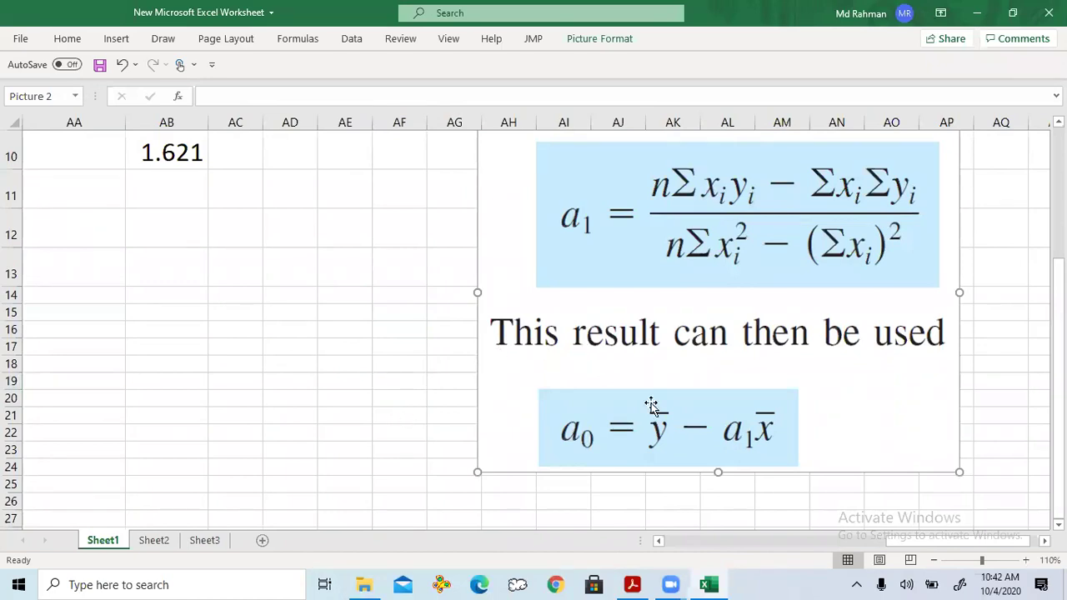
Step: Review the fitted-line chart and the a1 equation, and open the a1 formula in cell AA2 to inspect its terms
scroll(659, 332, up, 3)
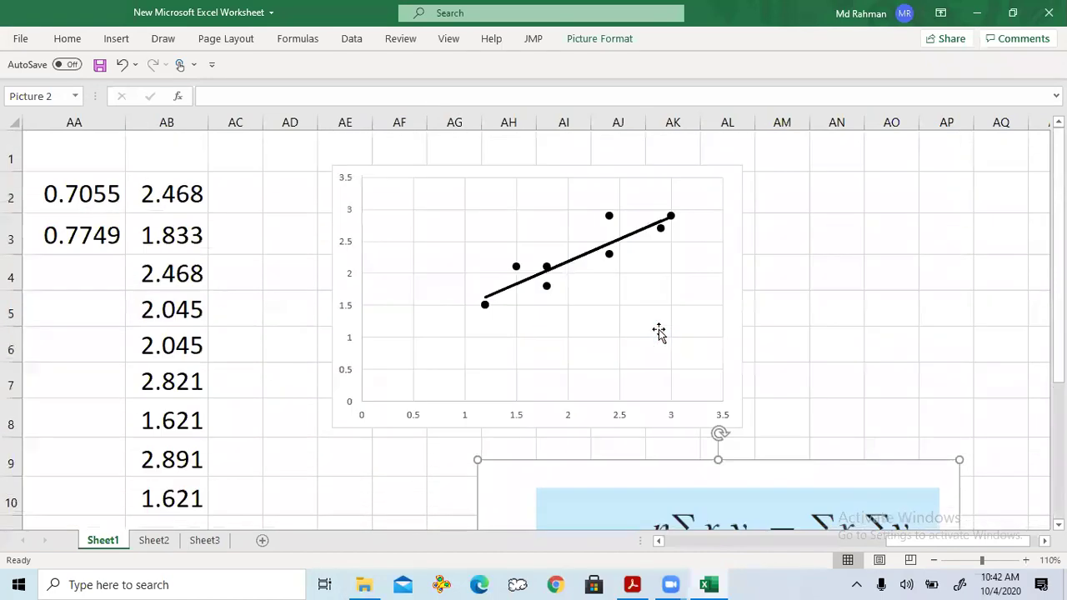
click(825, 181)
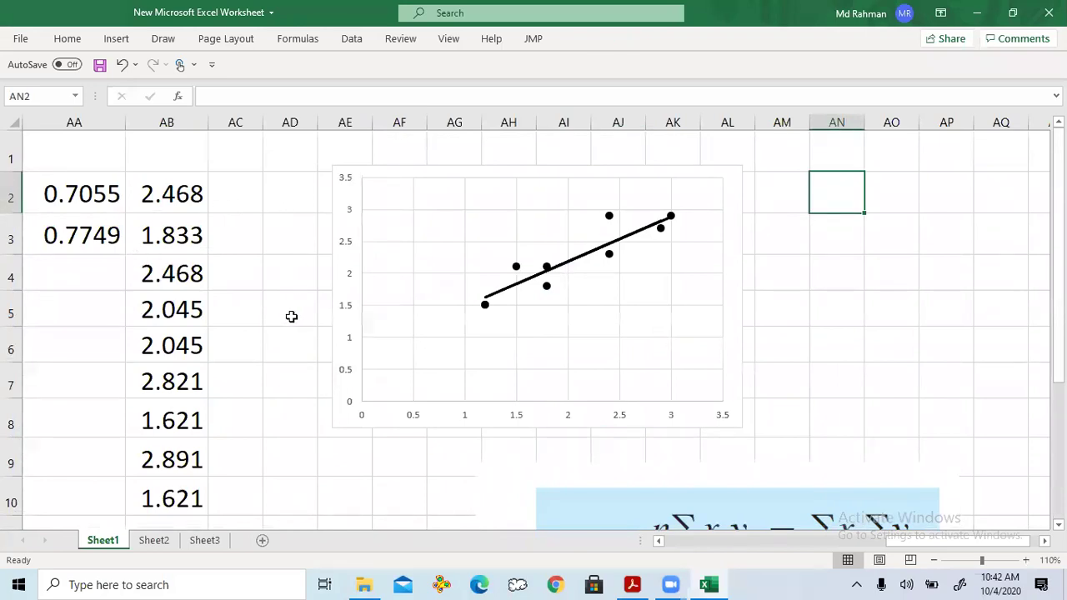
scroll(317, 345, down, 2)
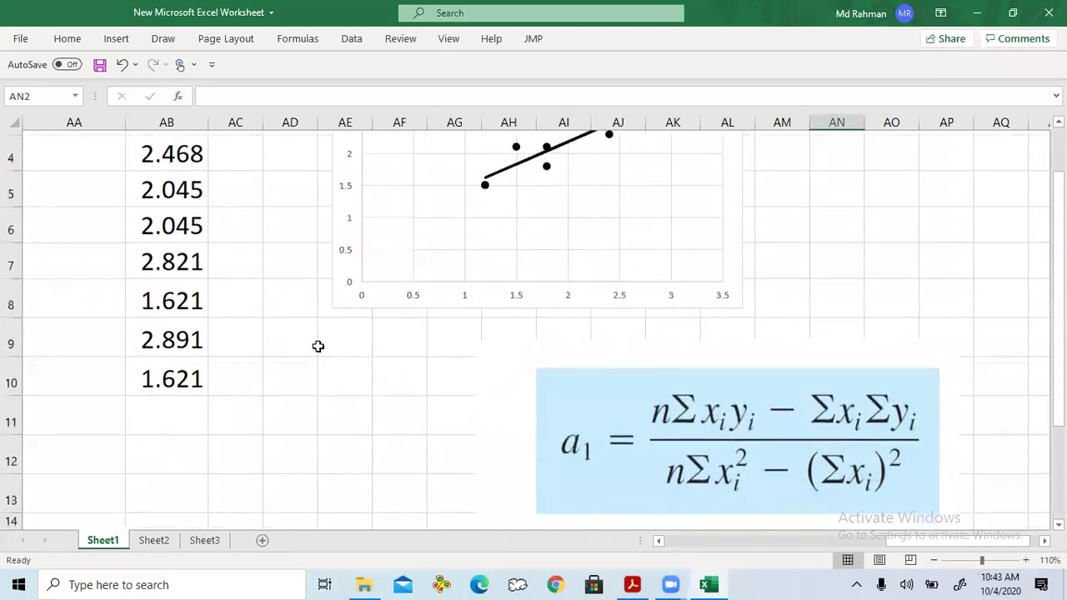
scroll(318, 346, down, 2)
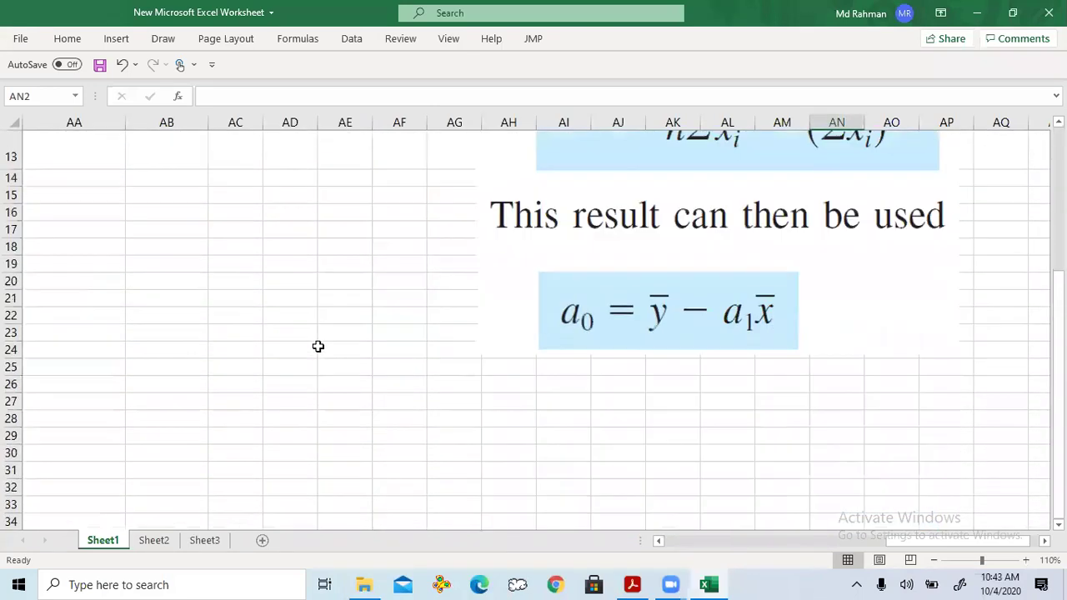
scroll(318, 346, up, 4)
scroll(318, 346, down, 2)
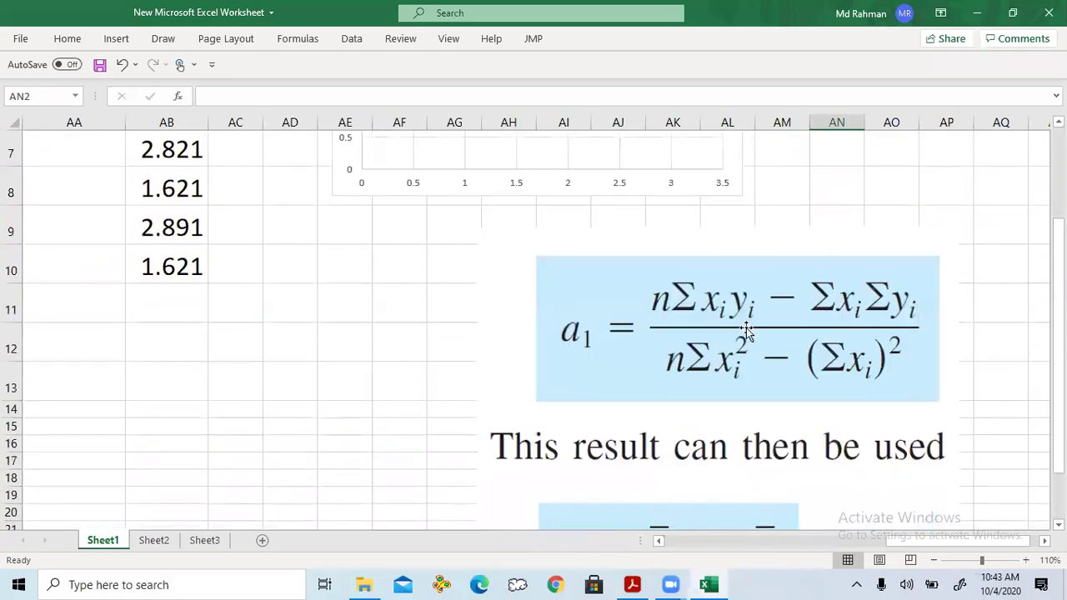
drag(909, 544, 866, 544)
scroll(507, 354, up, 2)
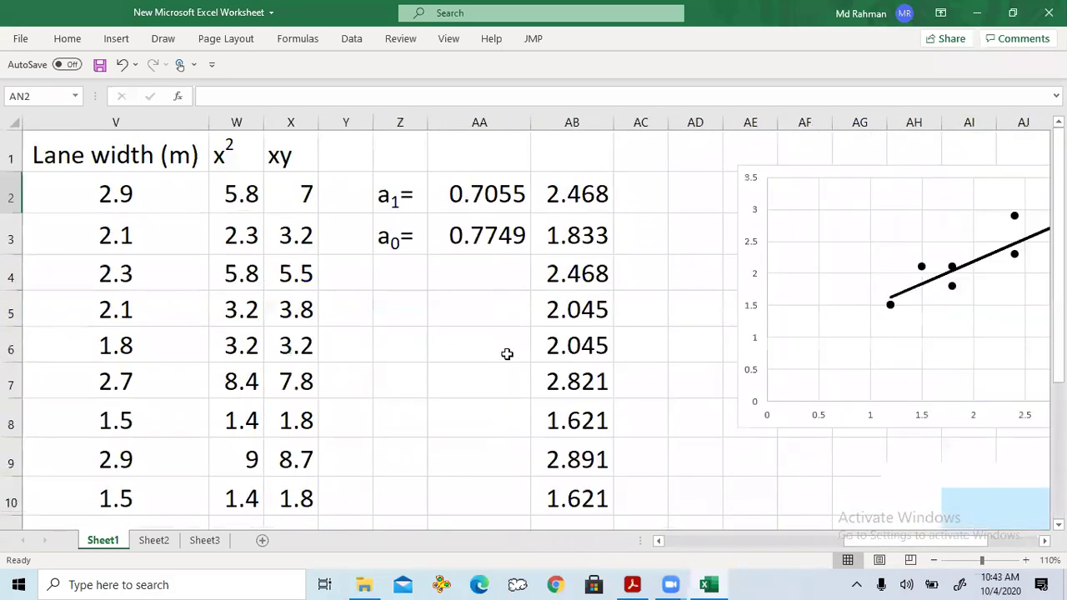
click(486, 194)
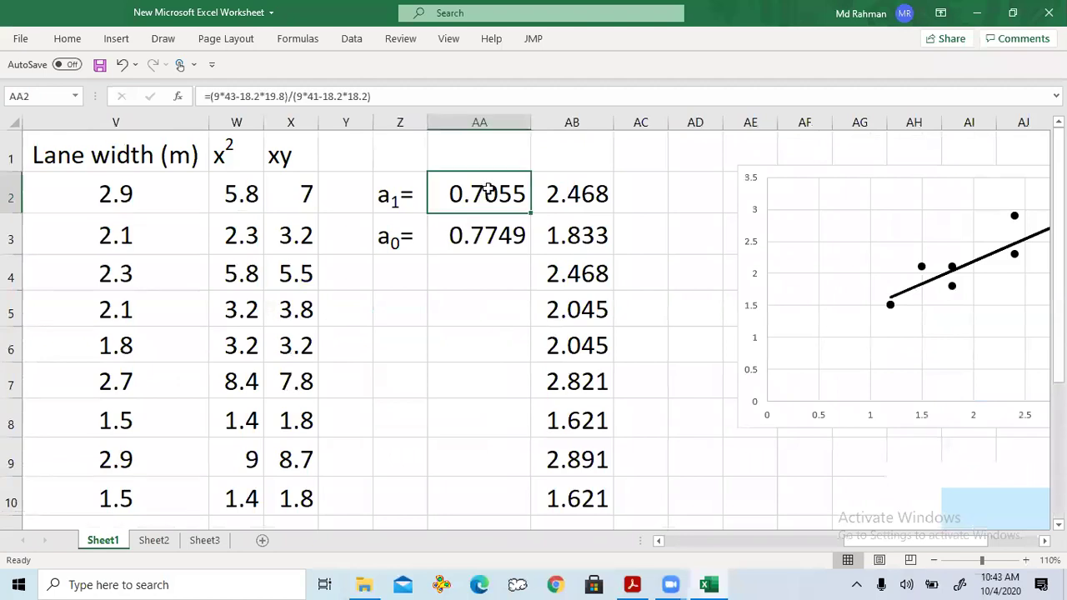
double_click(486, 193)
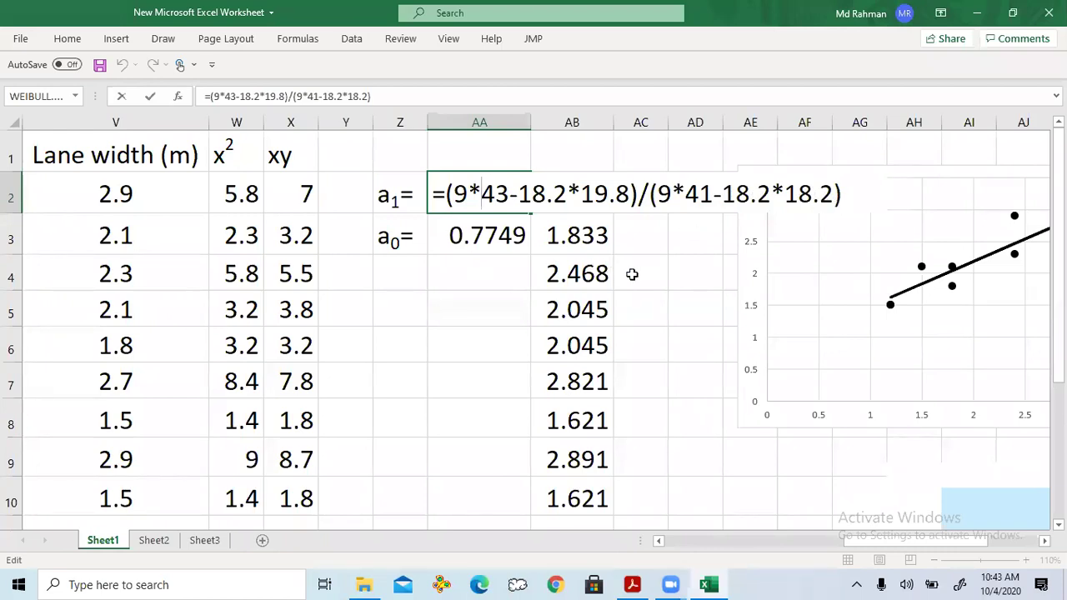
Step: Close the a1 formula in AA2 and examine the a1 equation picture and the fitted-line chart above it
key(ctrl+Return)
scroll(633, 334, down, 1)
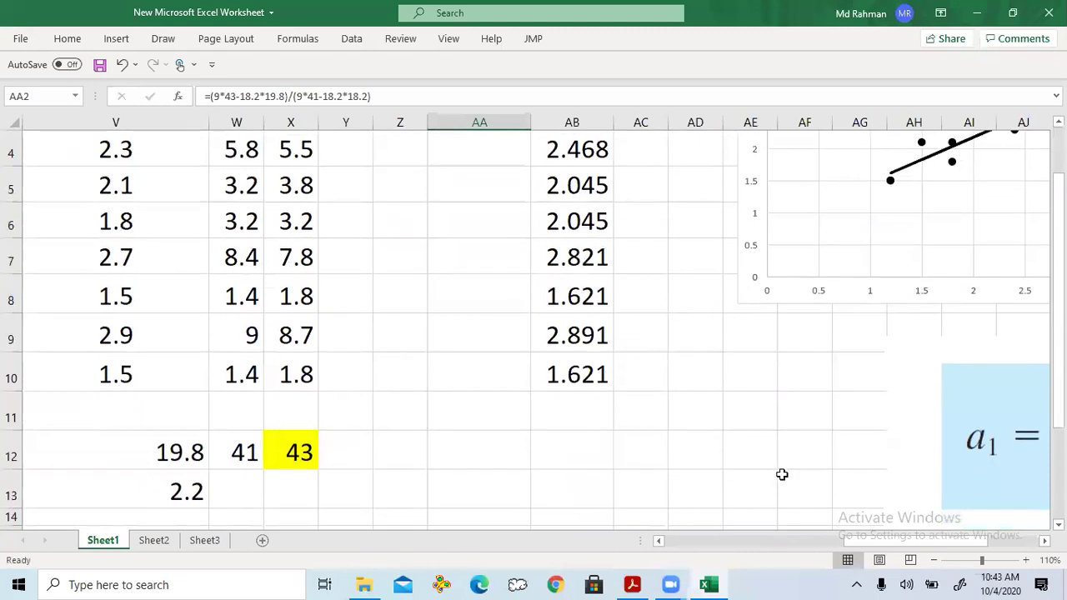
drag(862, 543, 941, 540)
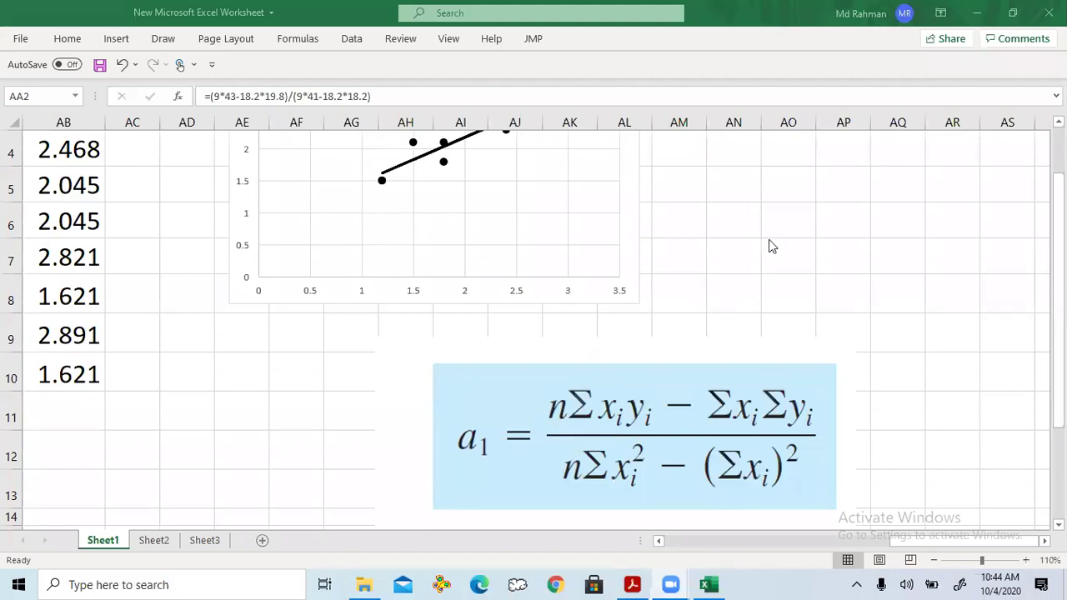
scroll(753, 259, down, 1)
scroll(752, 259, up, 1)
scroll(792, 420, up, 1)
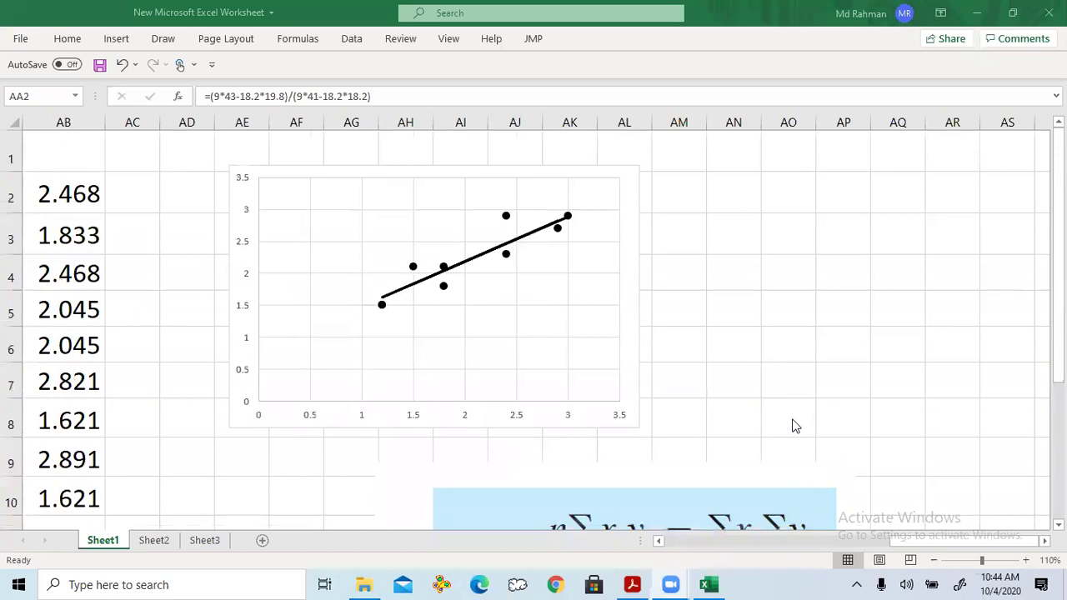
scroll(792, 420, down, 1)
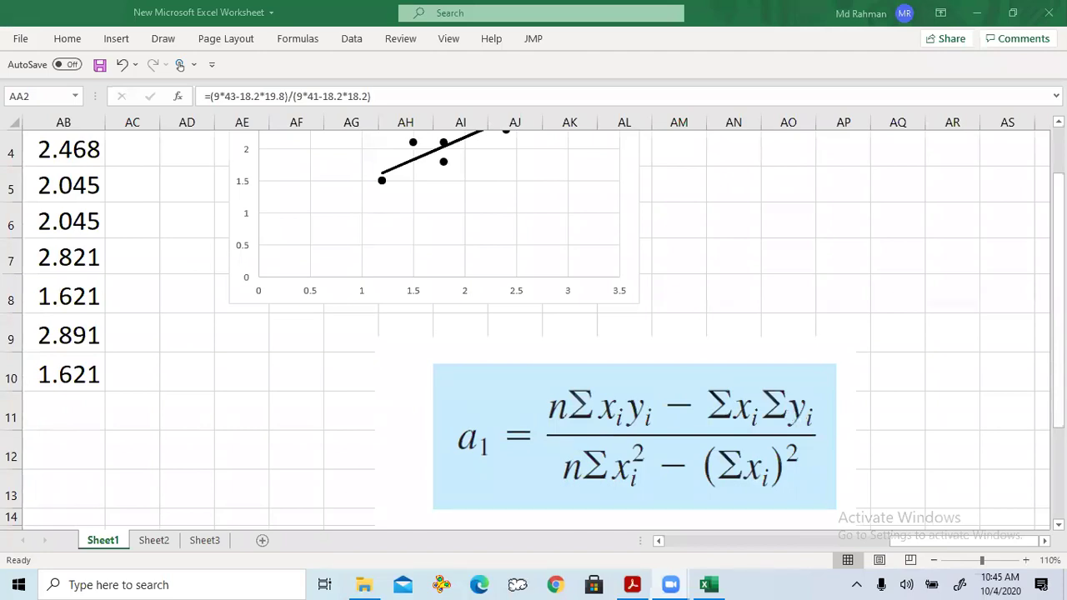
click(720, 408)
click(797, 292)
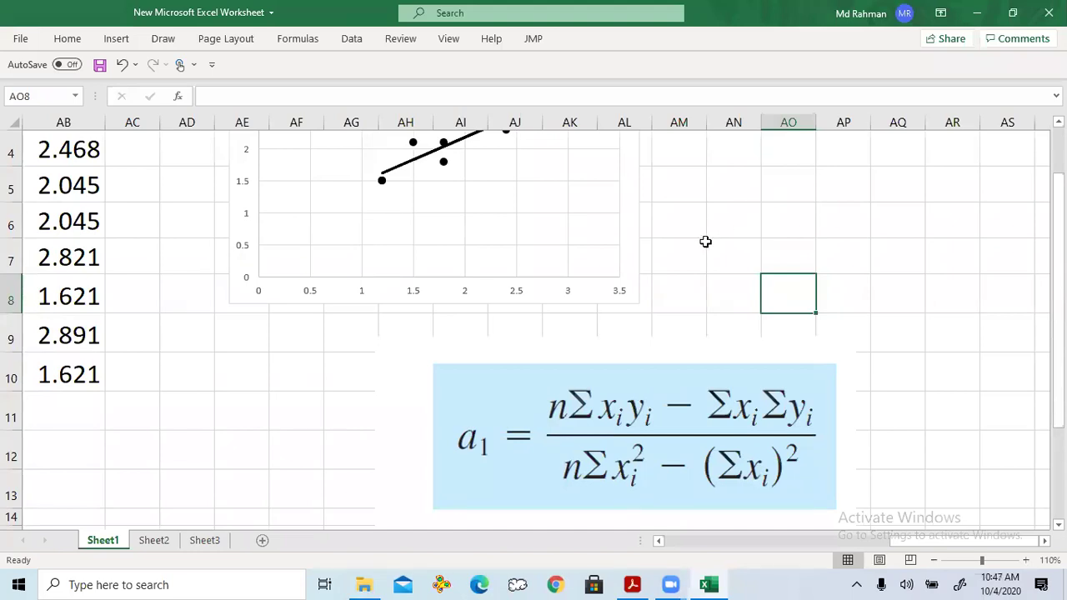
Step: Move the a1 equation picture slightly down and to the left beneath the scatter chart, and deselect it
scroll(705, 242, up, 1)
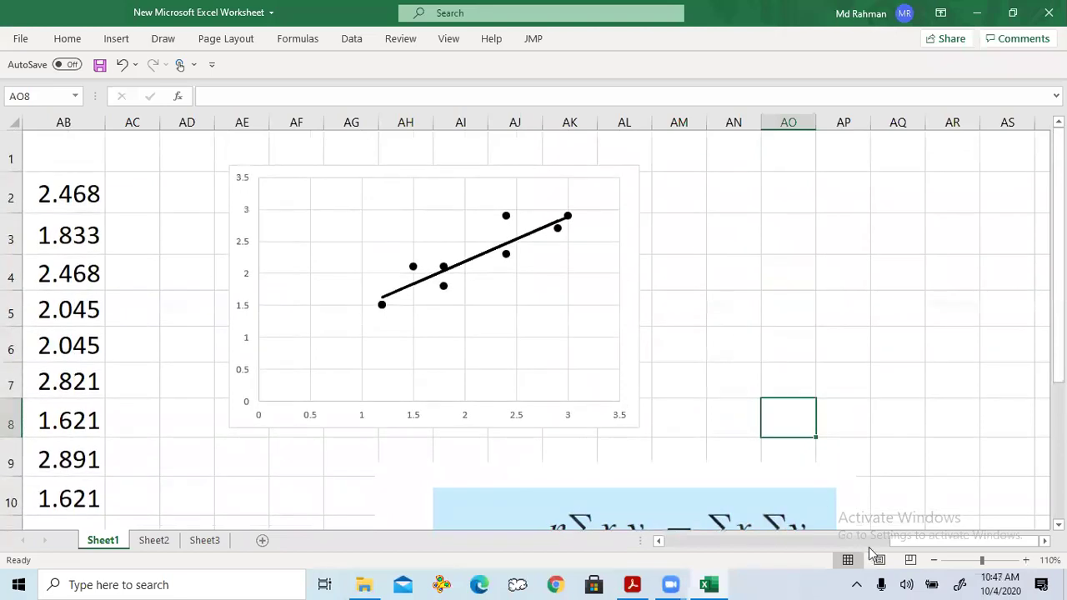
click(740, 381)
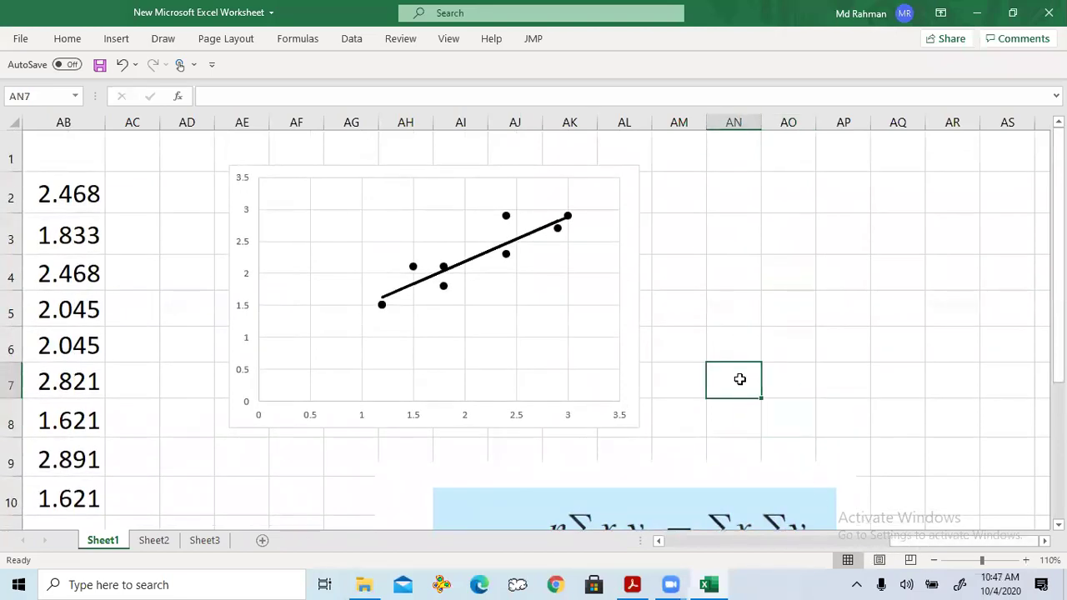
click(614, 471)
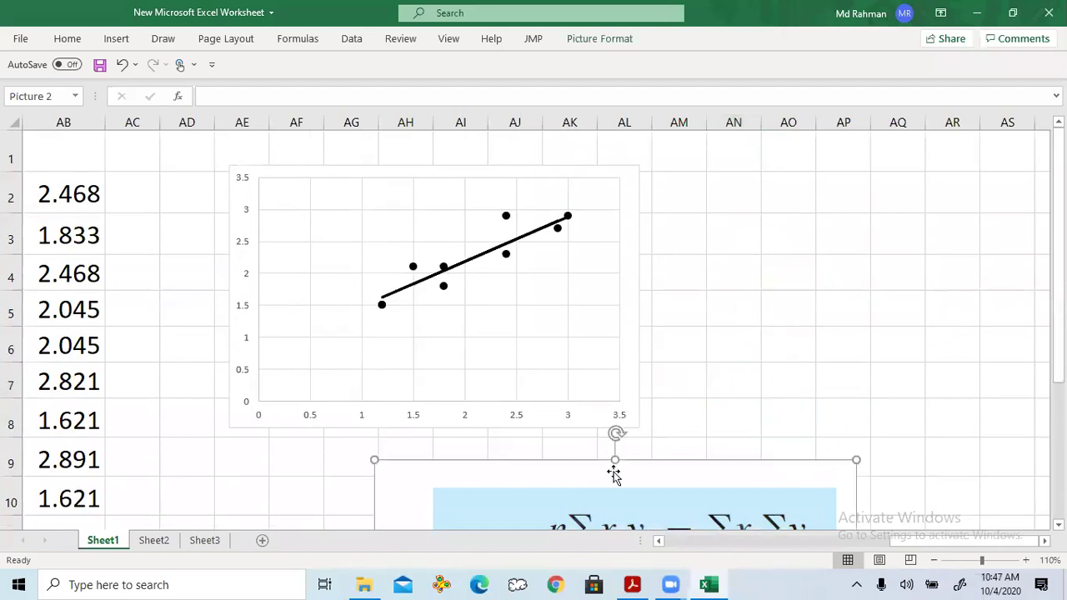
drag(653, 491, 582, 508)
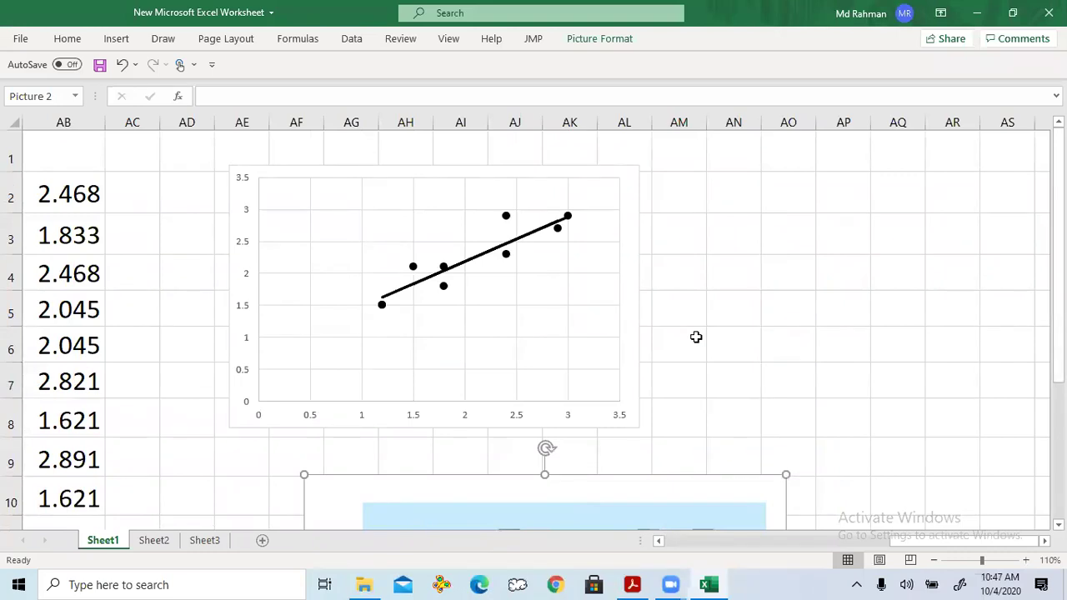
click(696, 338)
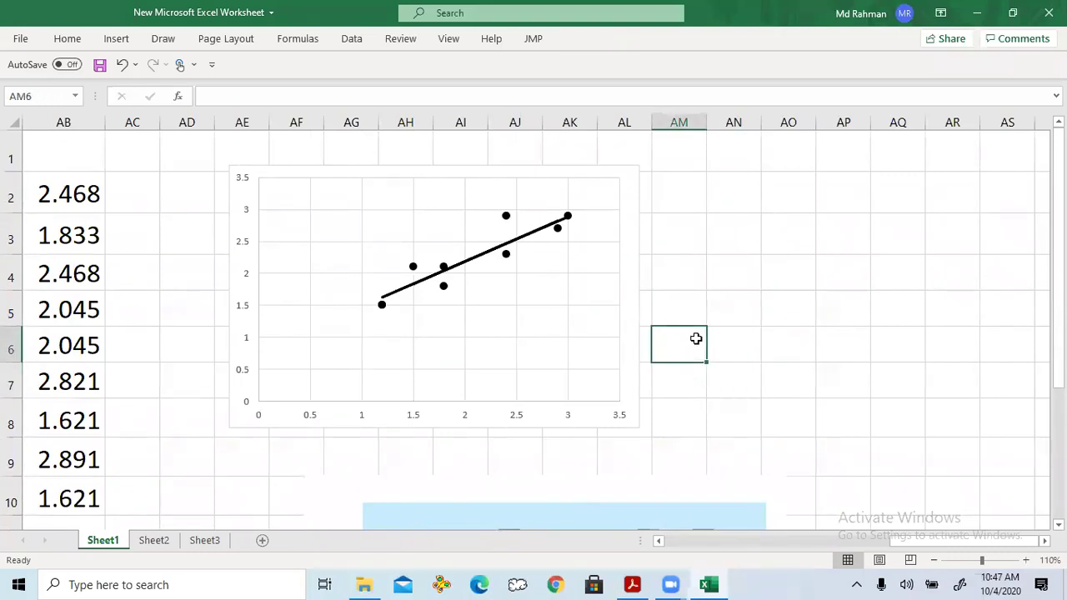
Step: Check the formulas behind the a1 and a0 coefficients in cells AA2 and AA3
drag(931, 543, 886, 538)
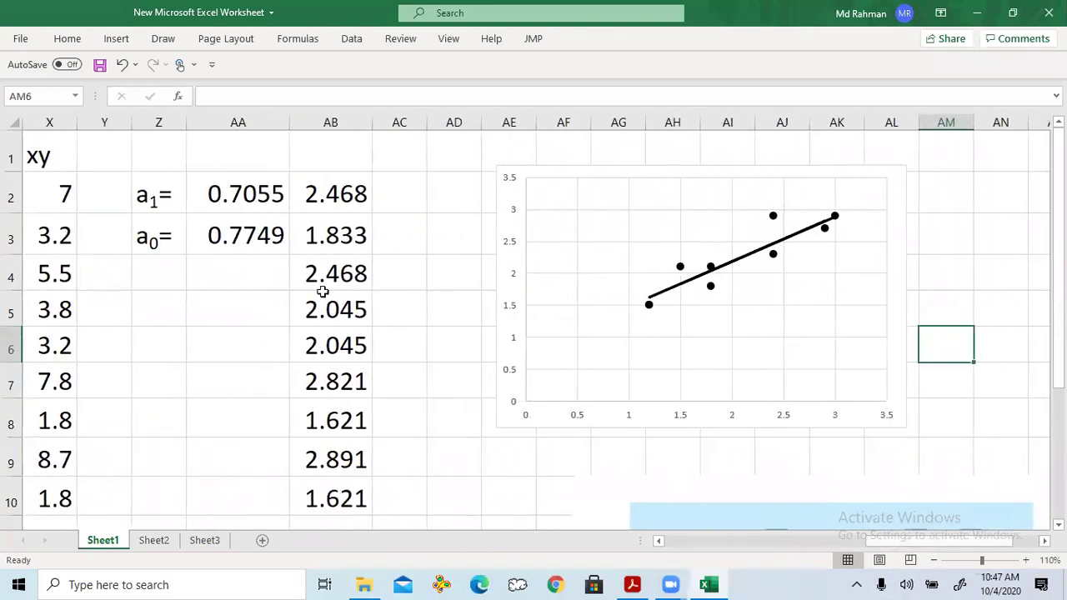
click(246, 193)
click(223, 235)
click(215, 190)
click(229, 236)
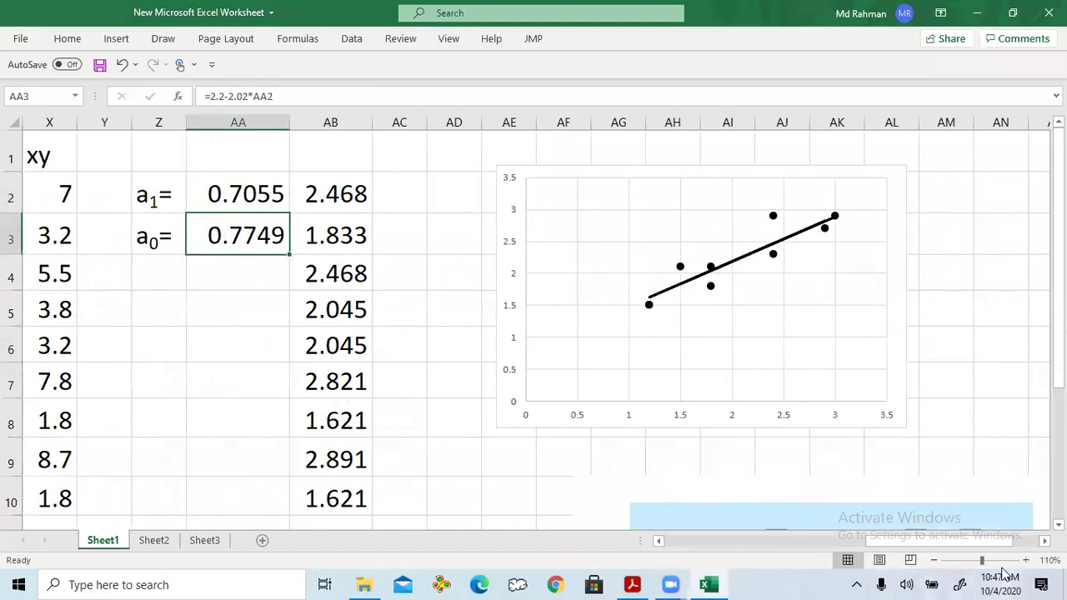
Step: Highlight the predicted values in AB2 to AB10 with a yellow fill
scroll(975, 546, left, 5)
drag(589, 190, 558, 360)
scroll(500, 364, up, 1)
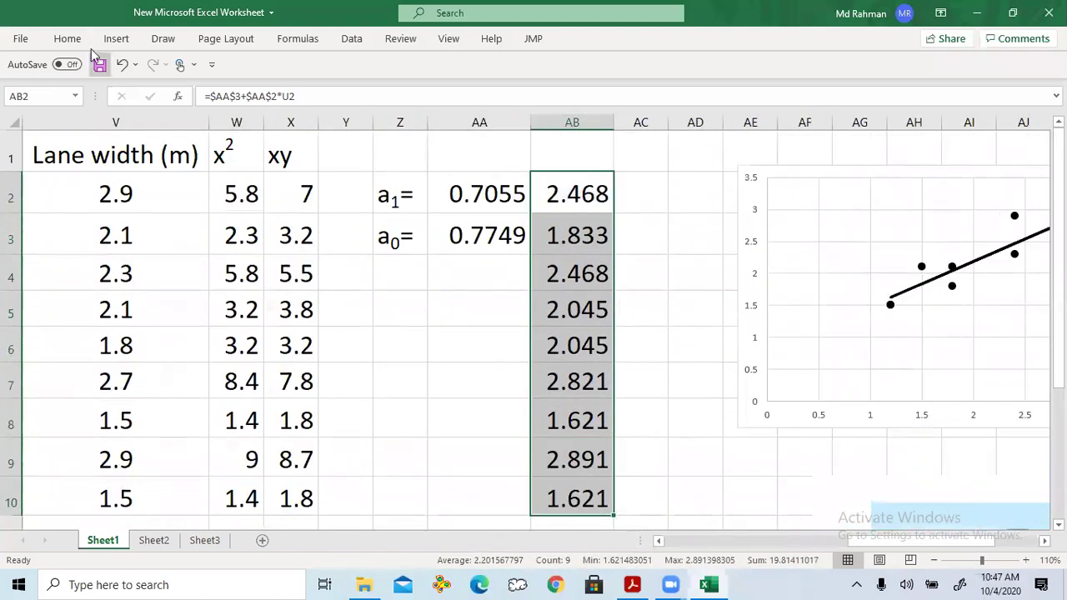
click(66, 38)
click(196, 93)
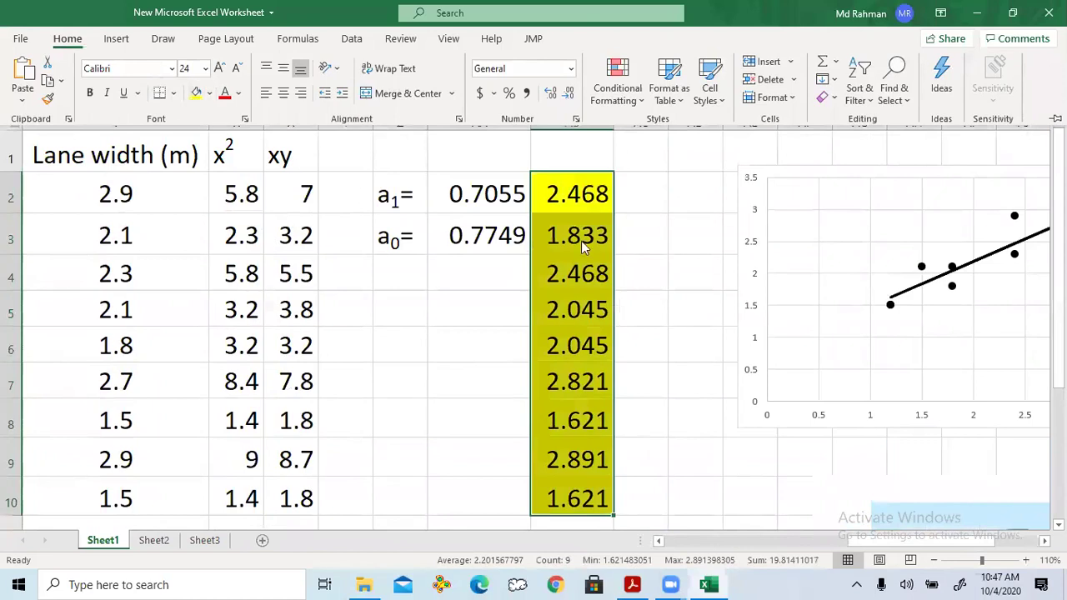
click(646, 195)
click(655, 198)
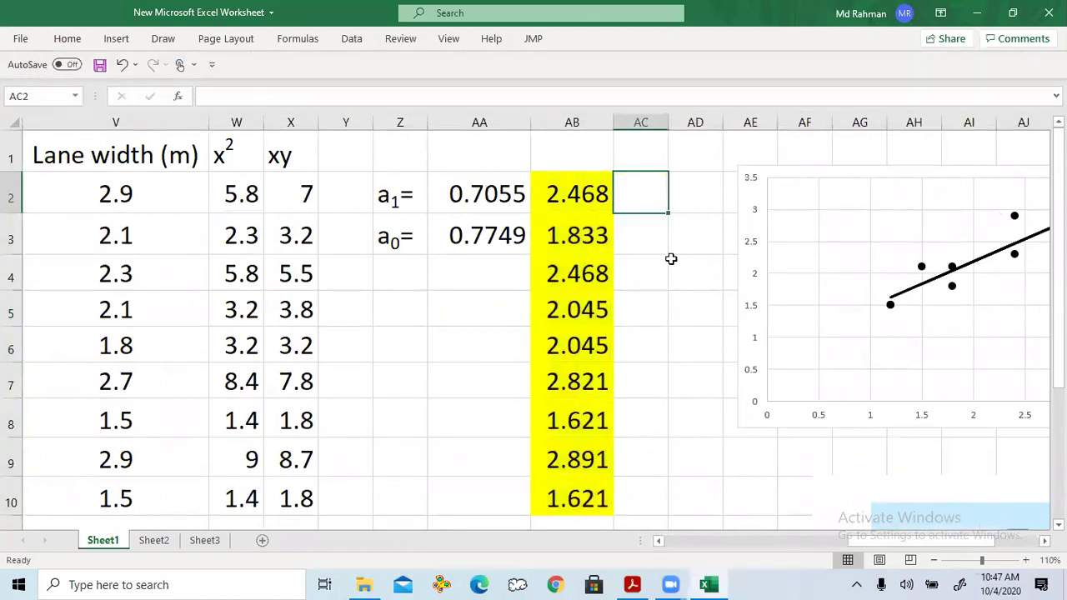
Step: Inspect the prediction formula in AB2 and enter the header y above that column in AB1
double_click(576, 191)
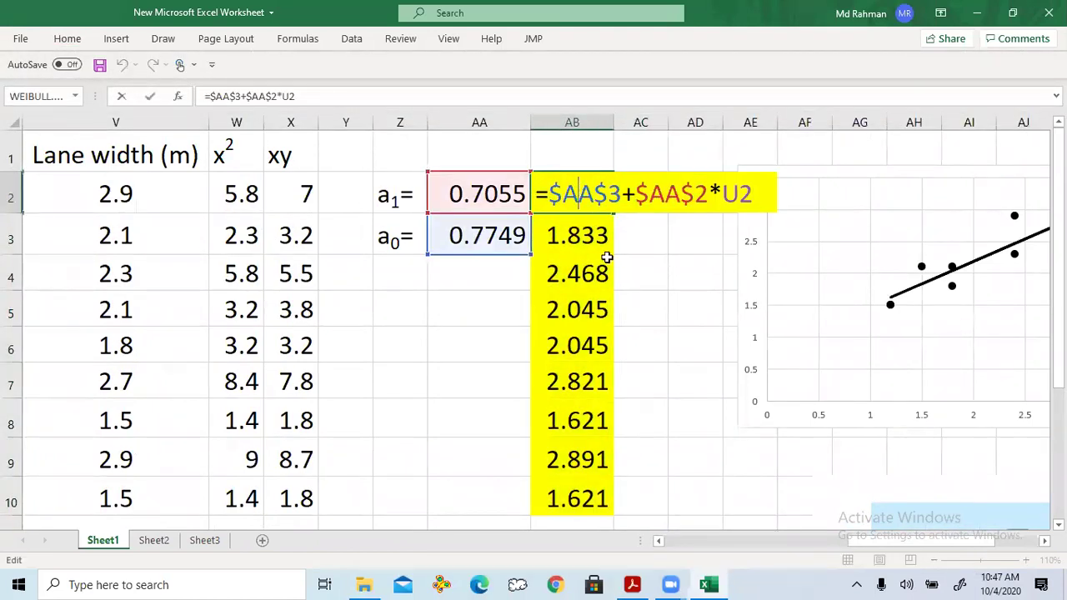
key(ctrl+Return)
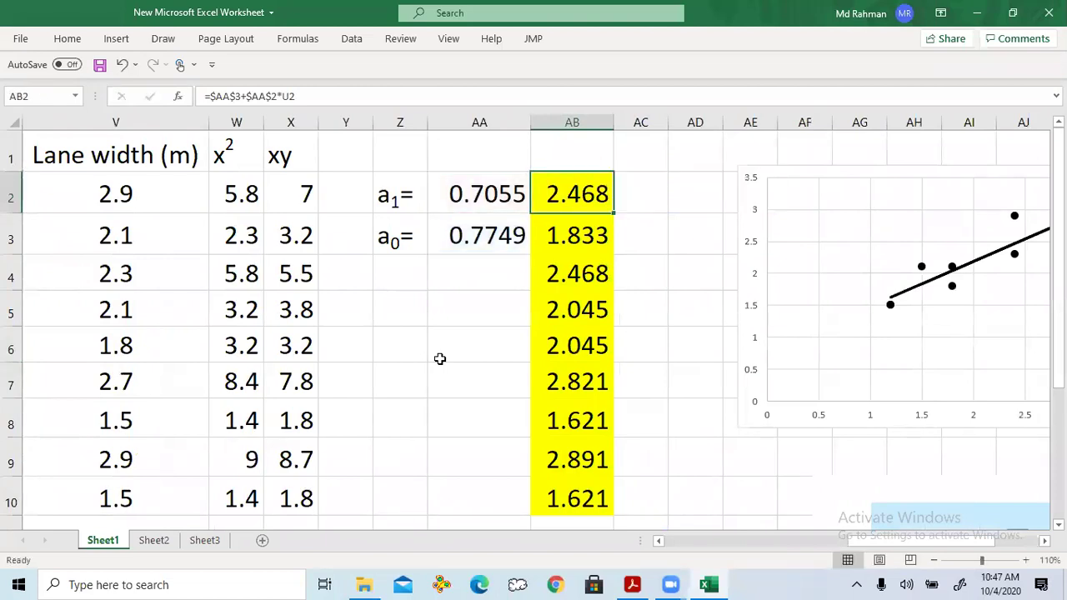
click(562, 155)
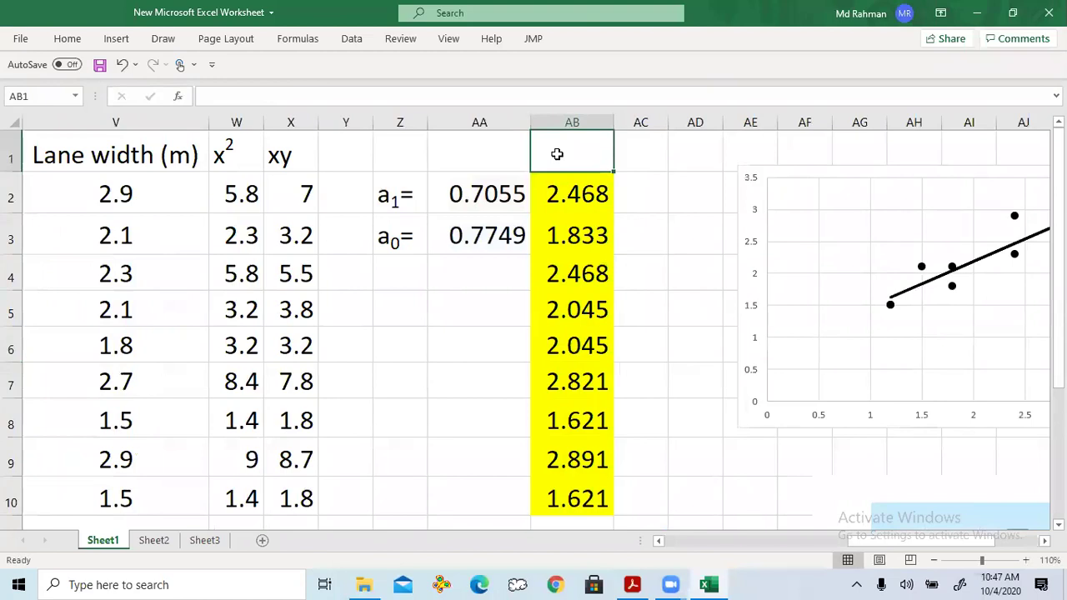
text(y)
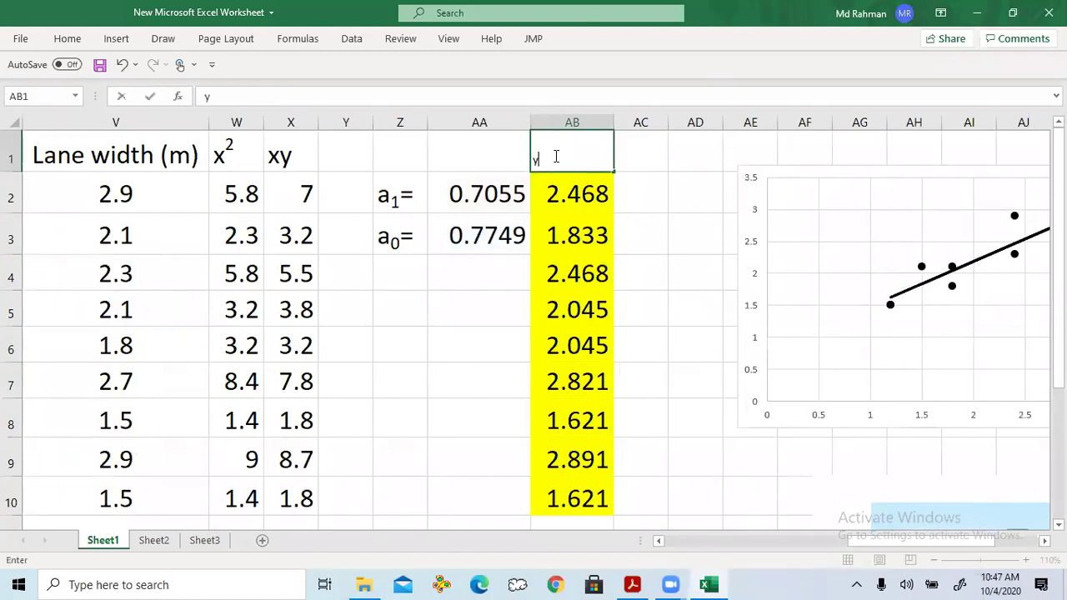
click(640, 237)
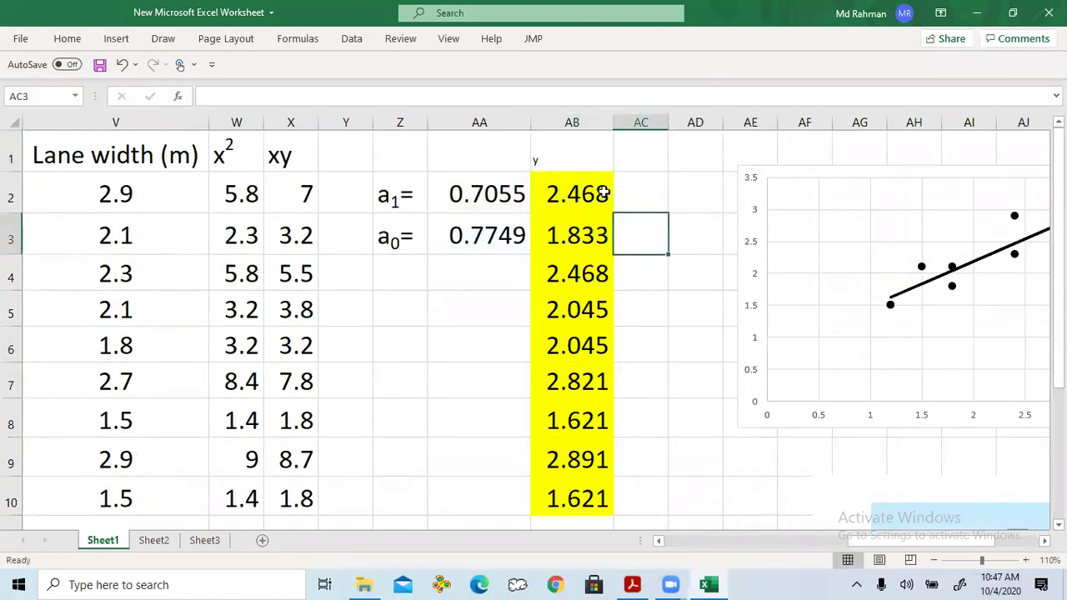
Step: Check the prediction formulas in AB2 and AB3 against the a0 and a1 cells and the distances in column U
click(576, 190)
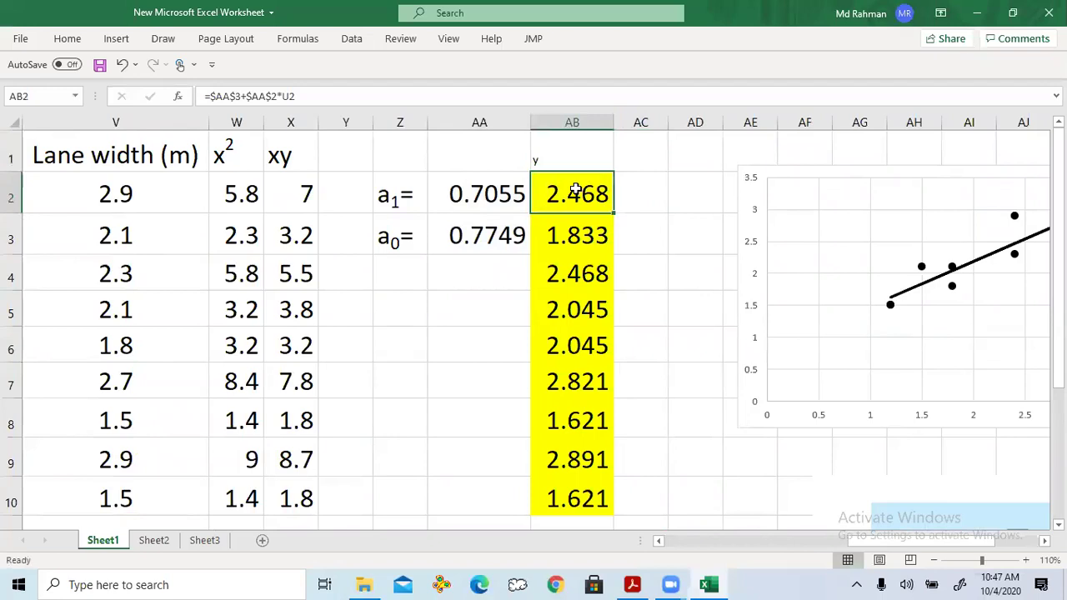
click(473, 238)
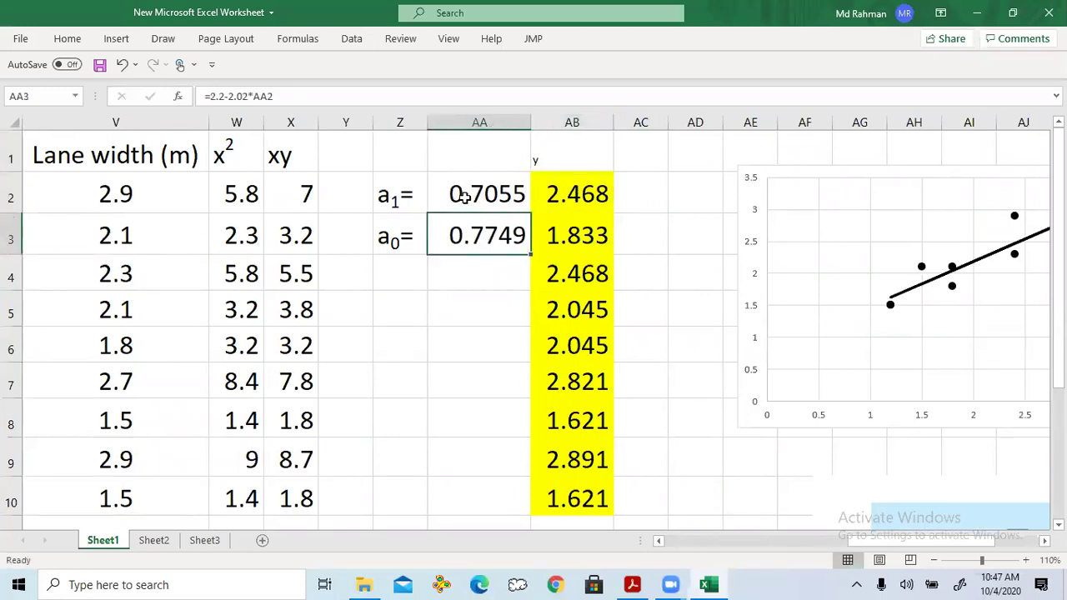
click(465, 195)
click(461, 234)
drag(908, 542, 888, 553)
click(157, 176)
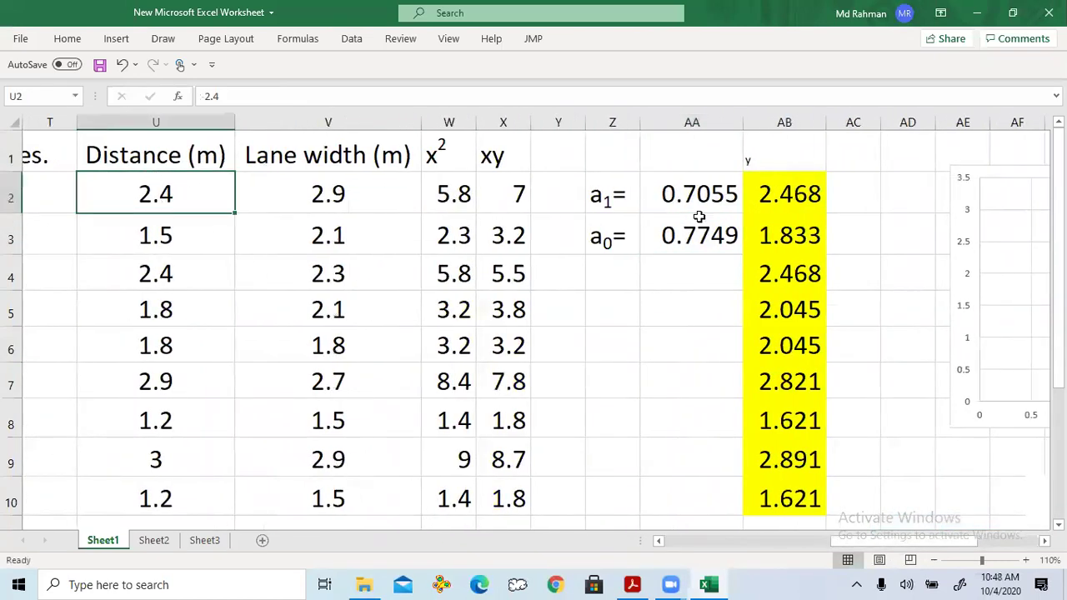
double_click(769, 193)
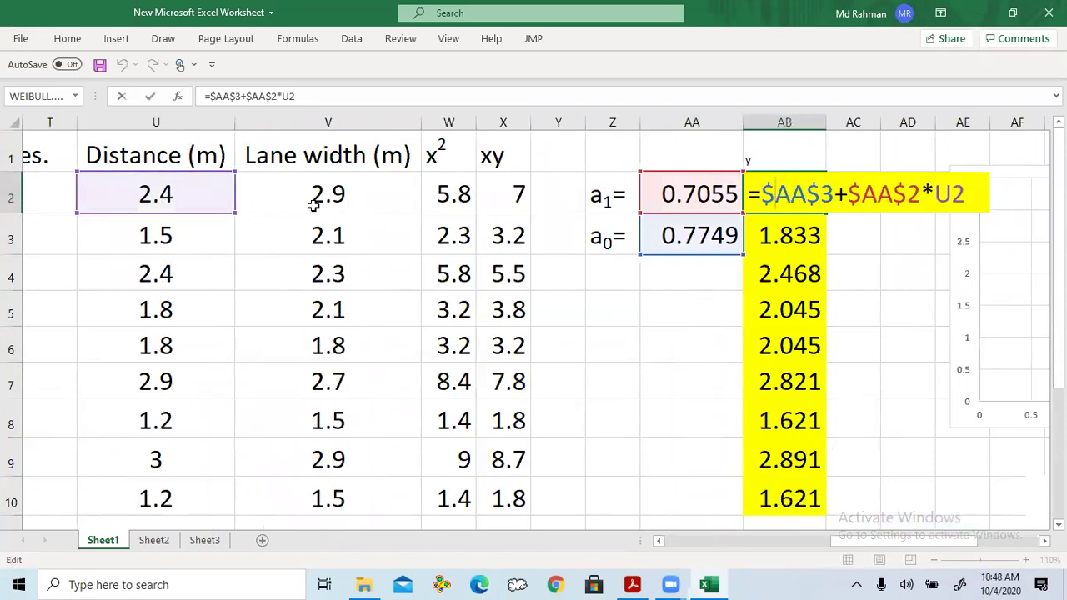
key(Escape)
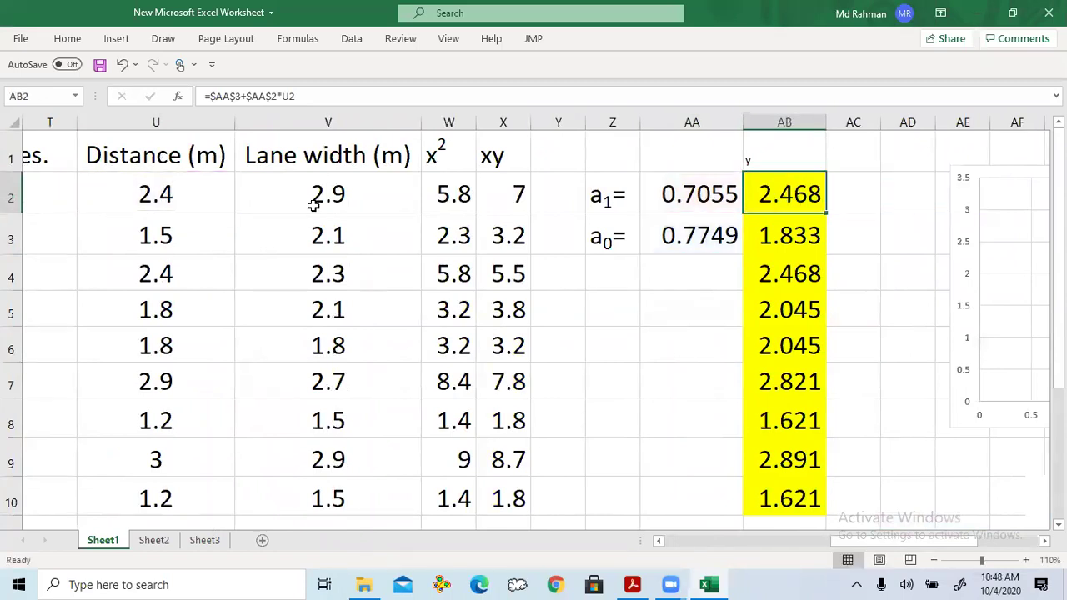
key(Down)
double_click(776, 235)
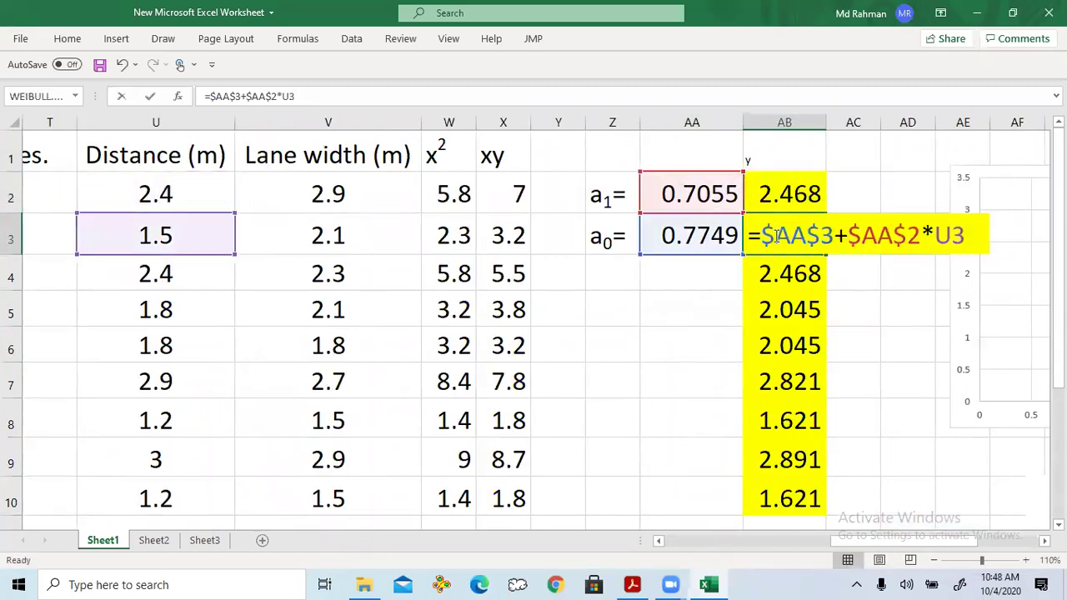
key(Escape)
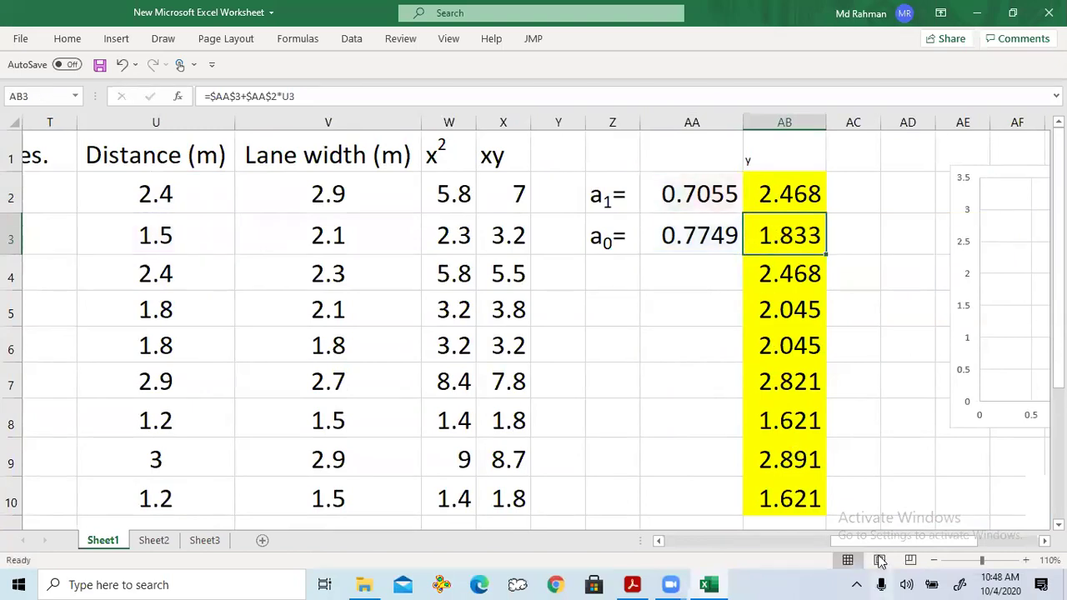
Step: Inspect the chart's fitted-line series and trace its source ranges in the distance and predicted y columns
drag(897, 541, 941, 543)
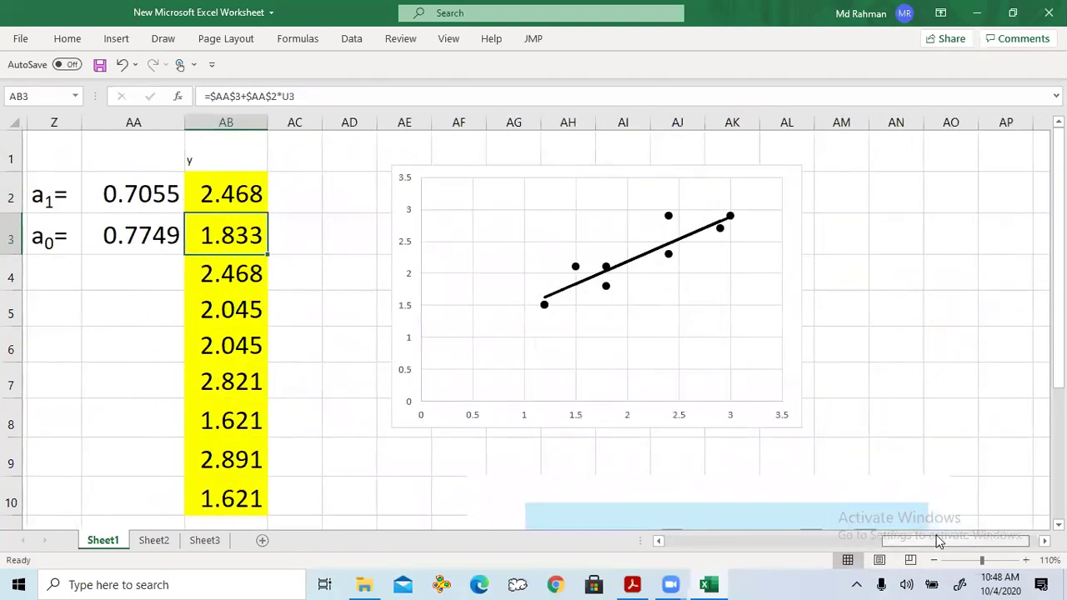
click(642, 257)
click(641, 256)
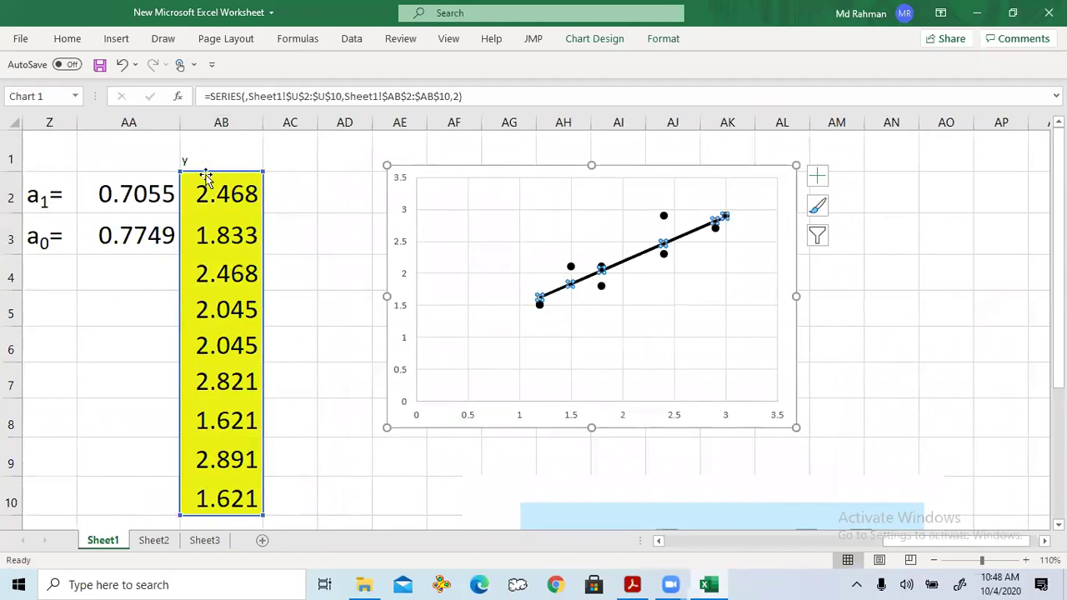
drag(901, 542, 847, 556)
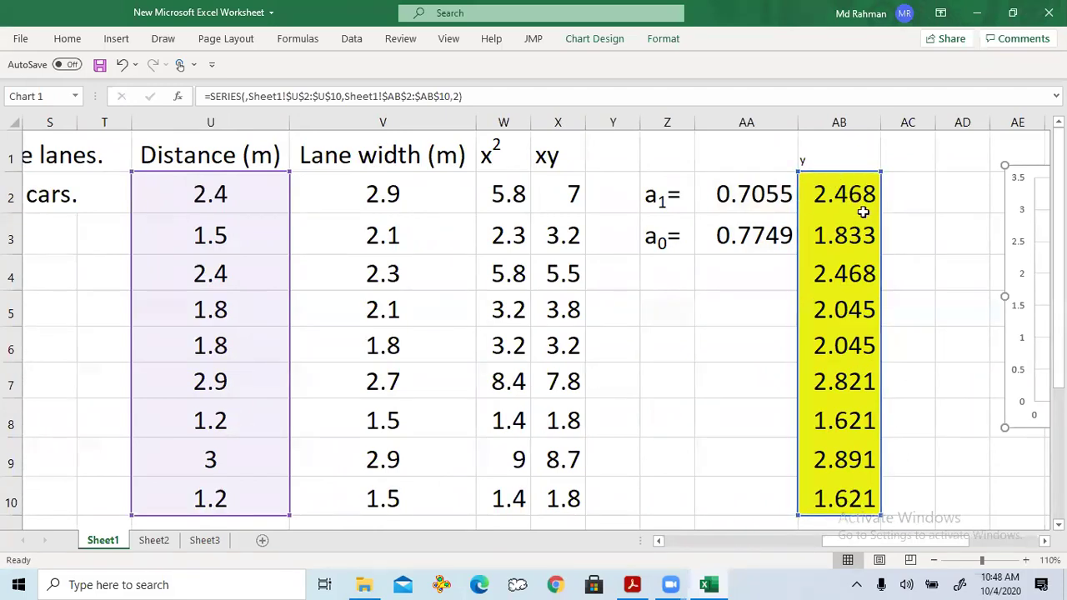
click(904, 182)
Step: Inspect the chart's scatter-point series and compare the points with the fitted line and the predicted y values
scroll(908, 557, right, 6)
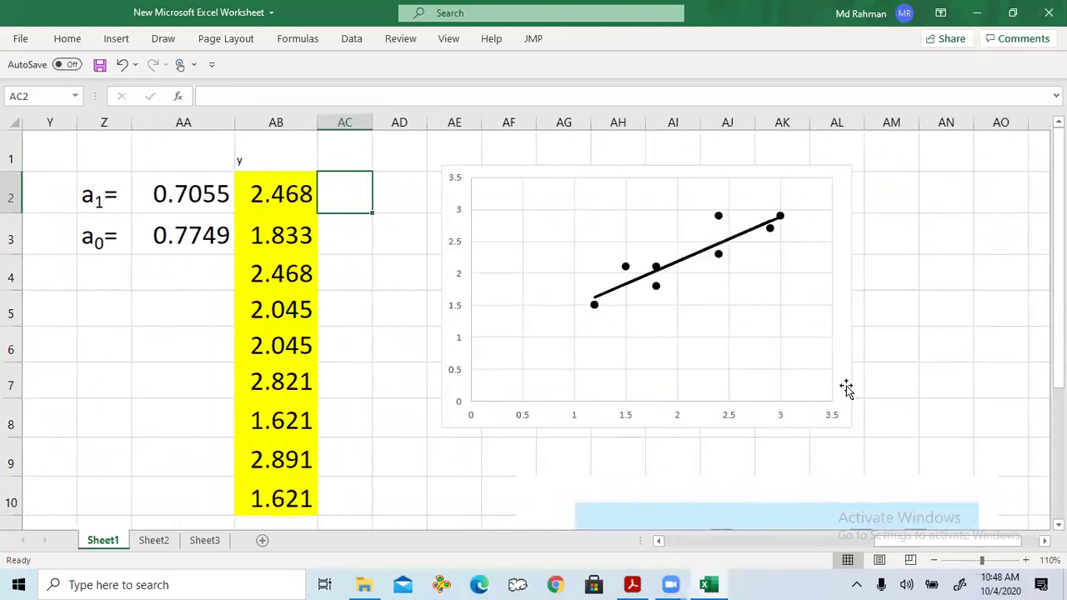
click(720, 219)
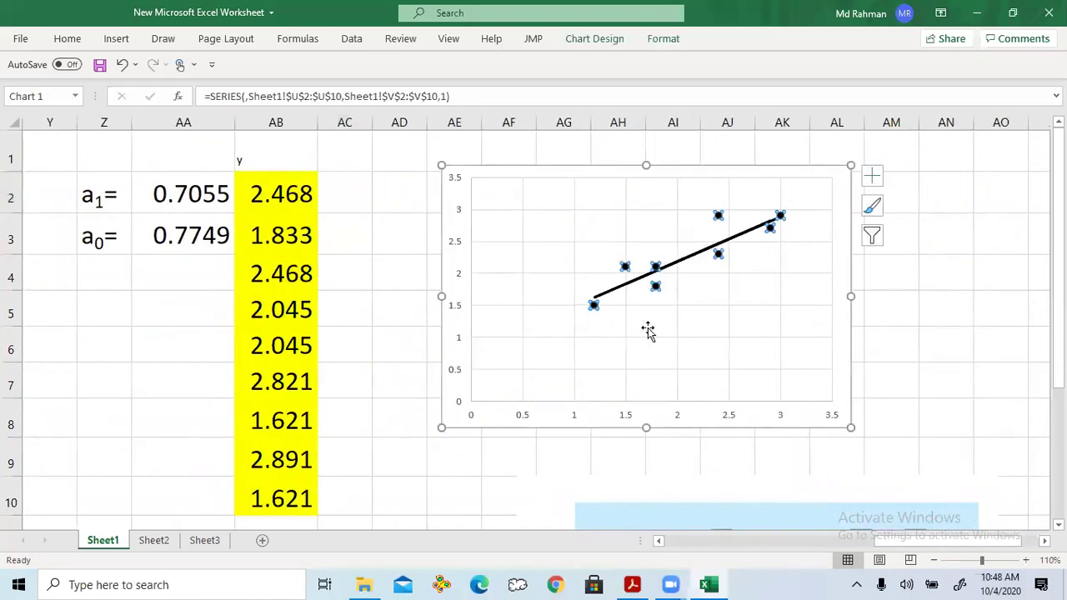
click(406, 334)
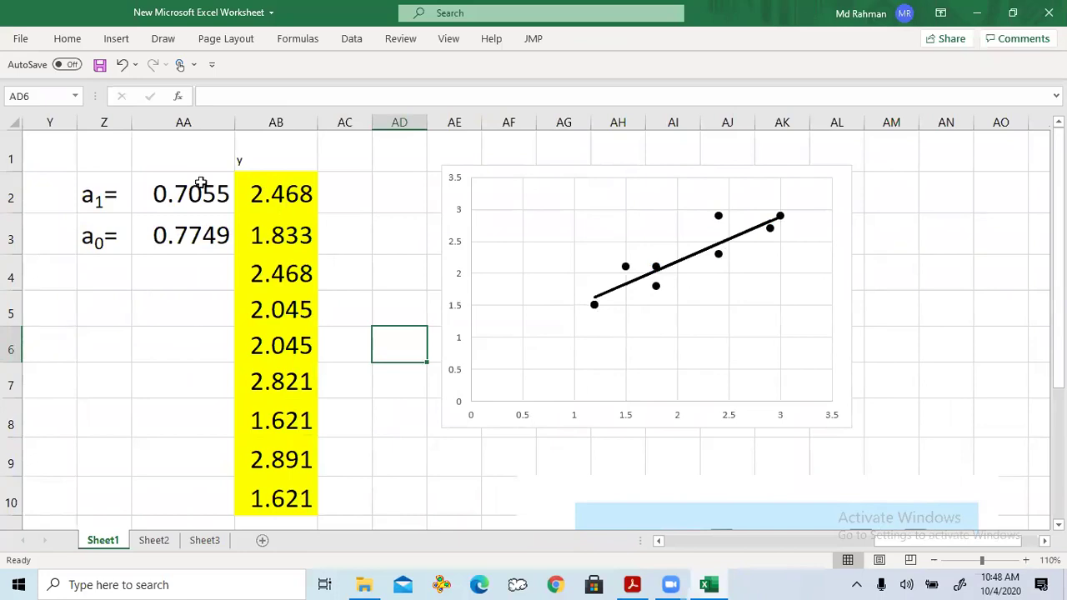
click(356, 440)
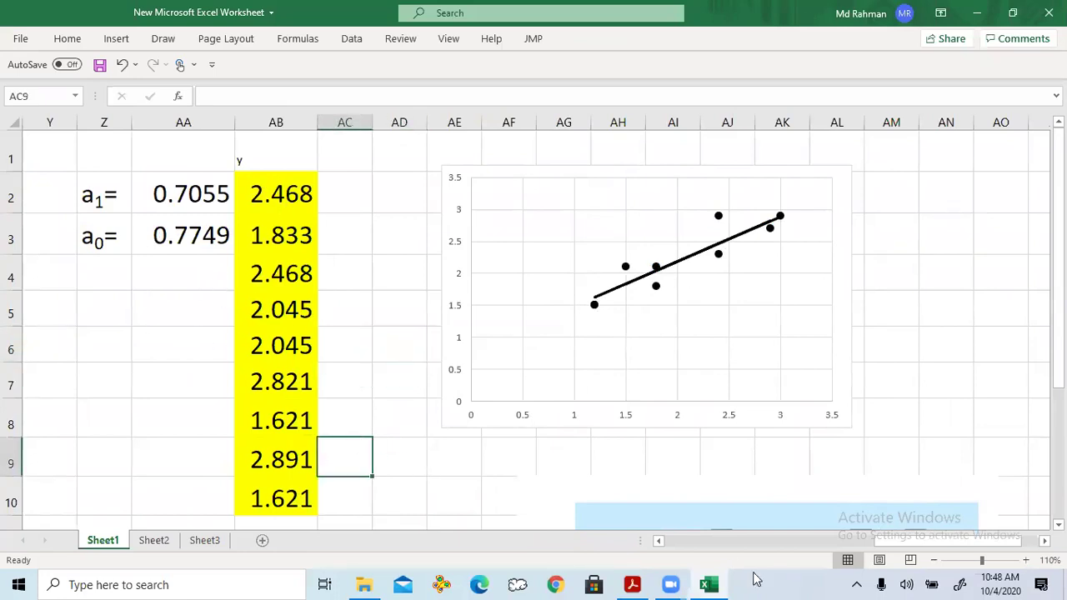
scroll(917, 546, left, 3)
scroll(912, 550, right, 1)
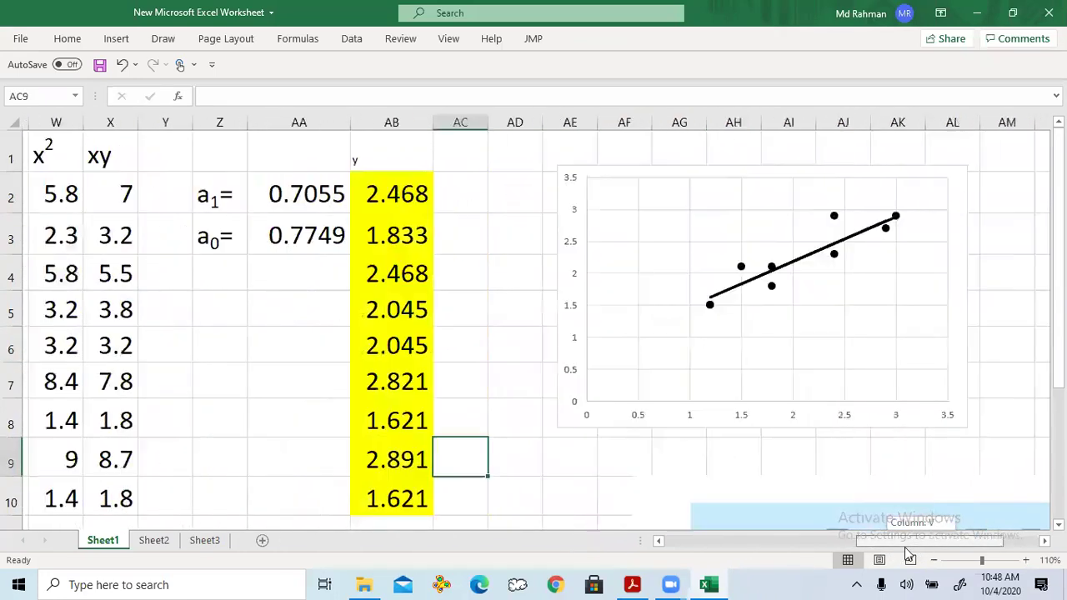
Step: Review the prediction formula in AB2, tracing its references to the a0 and a1 cells and the distance in U2
click(571, 479)
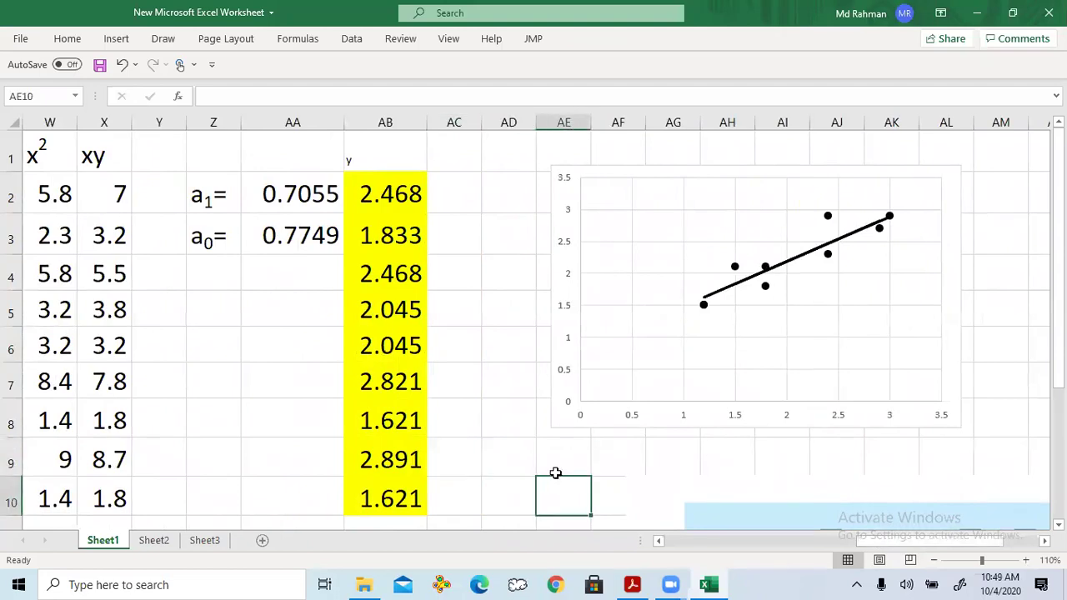
click(388, 186)
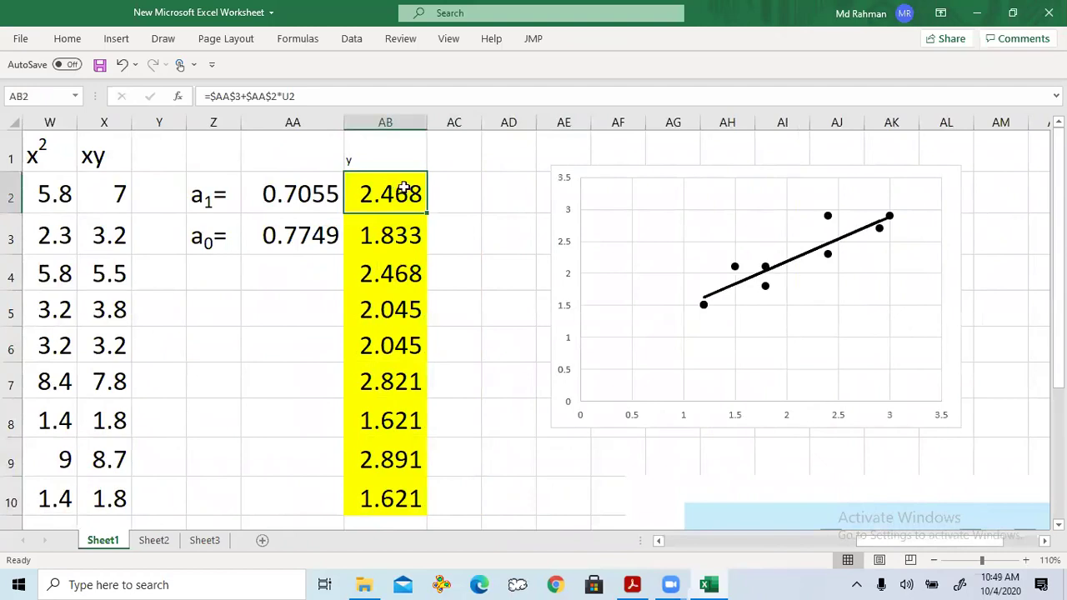
click(453, 158)
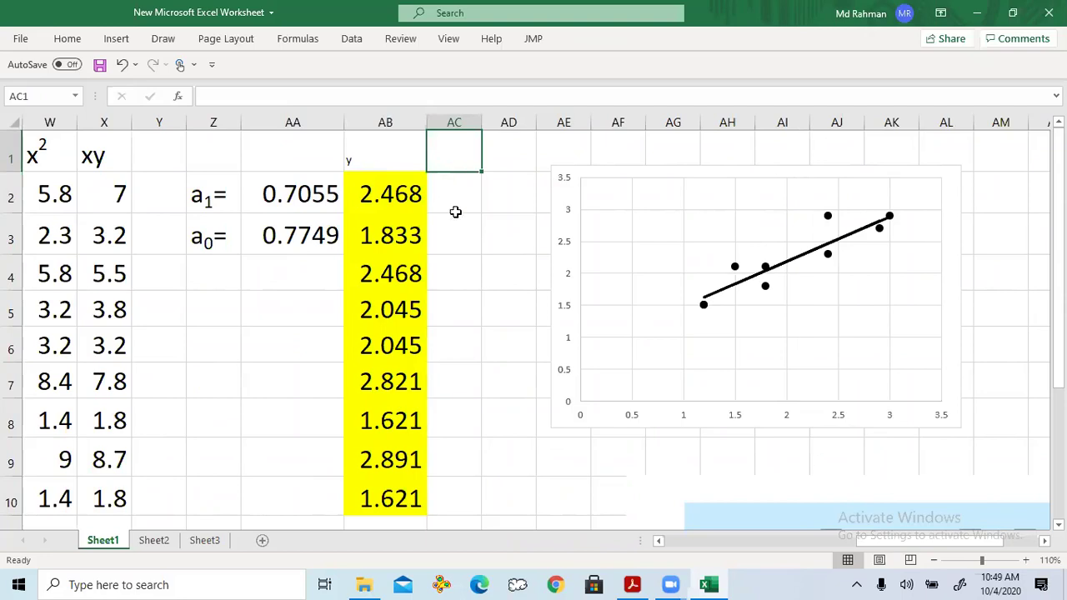
scroll(492, 262, down, 4)
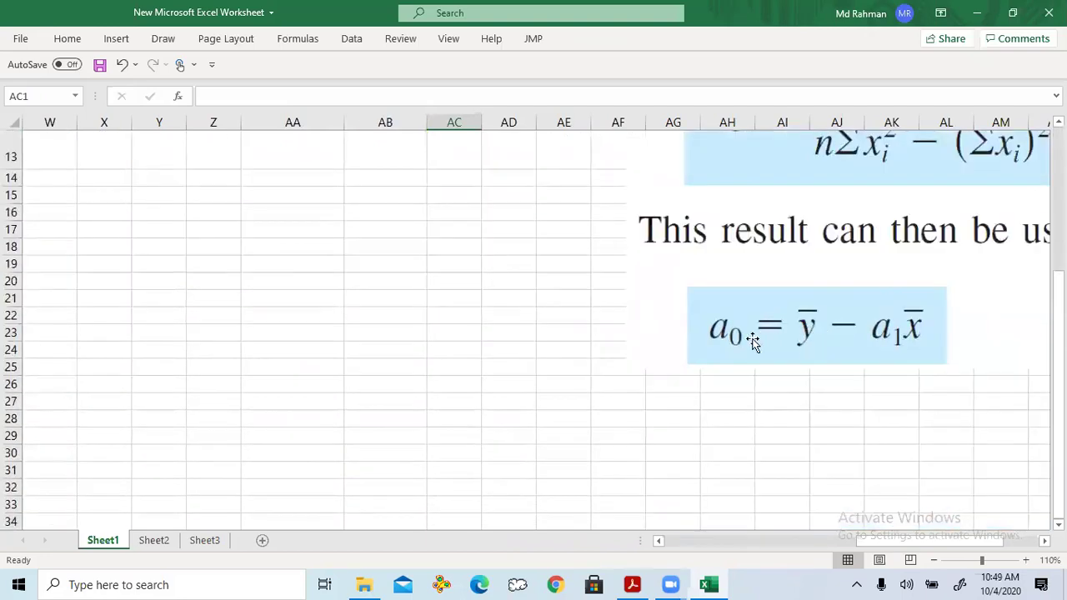
scroll(753, 321, up, 4)
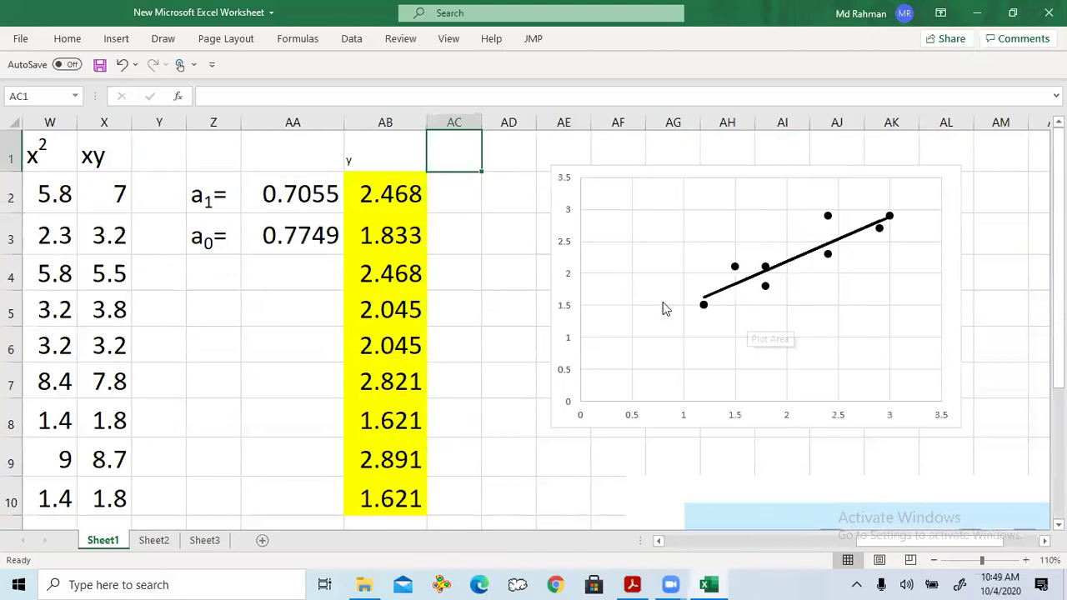
click(374, 187)
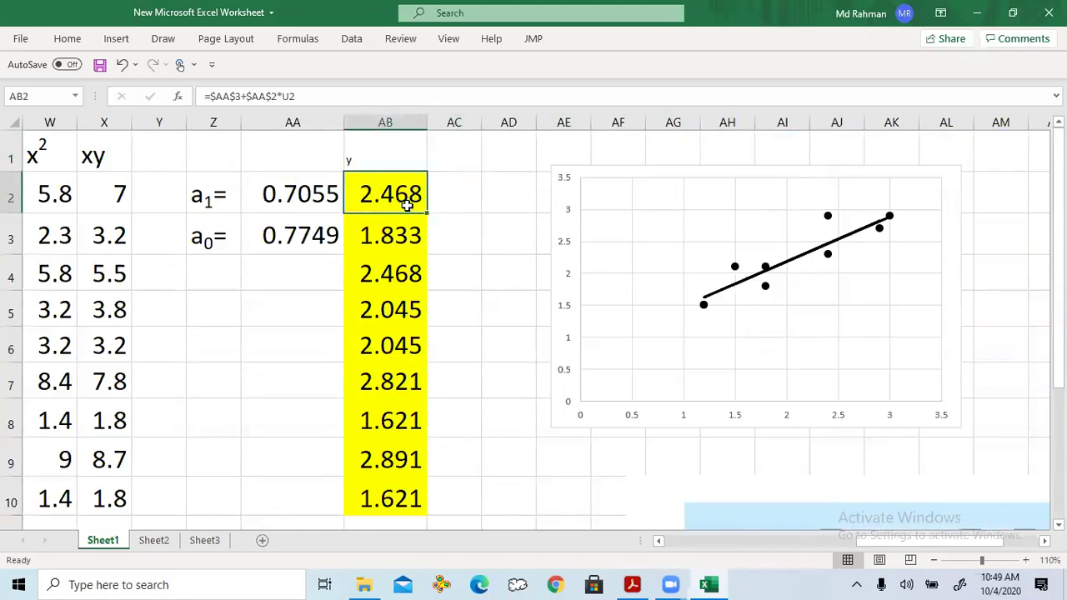
click(289, 243)
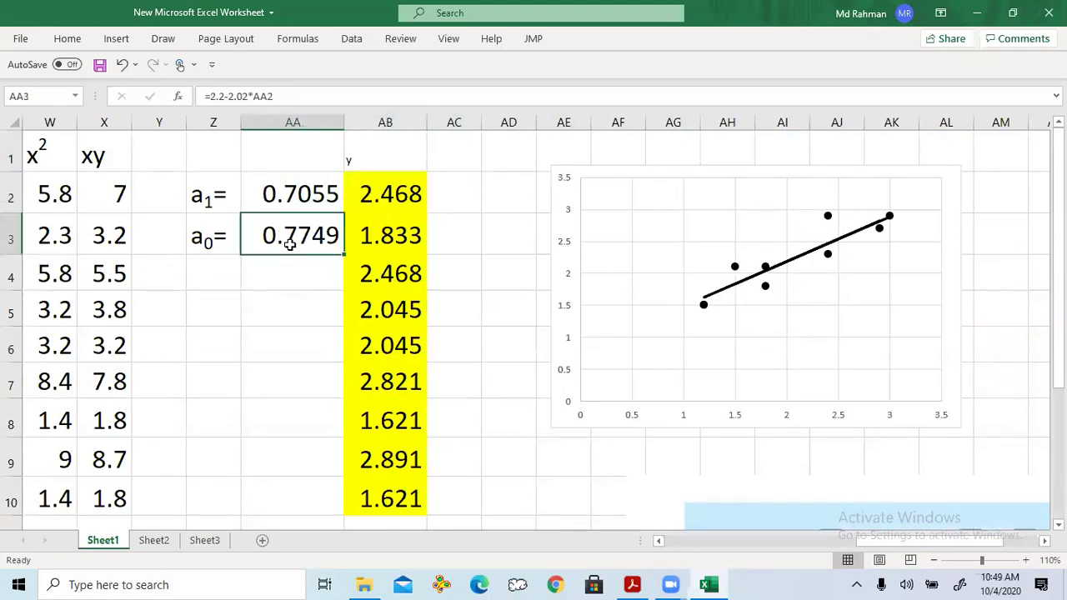
click(376, 192)
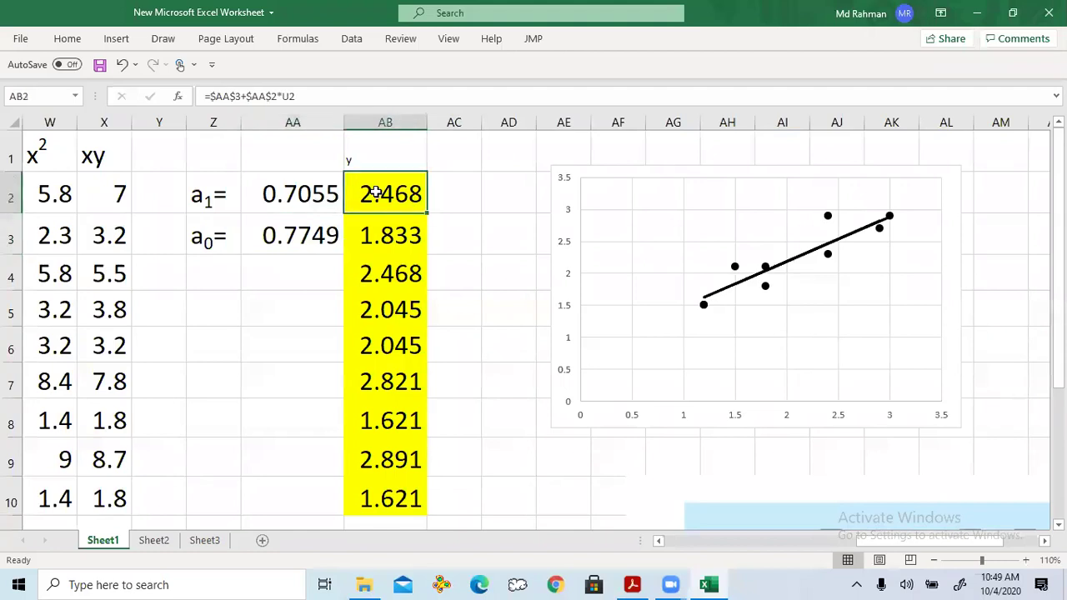
double_click(376, 193)
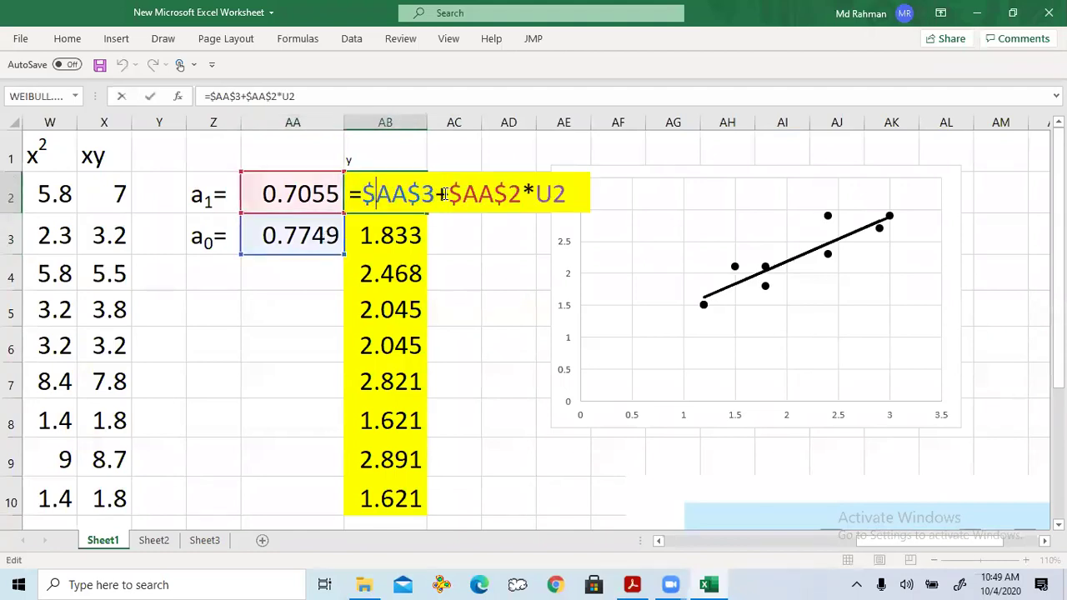
drag(921, 541, 871, 544)
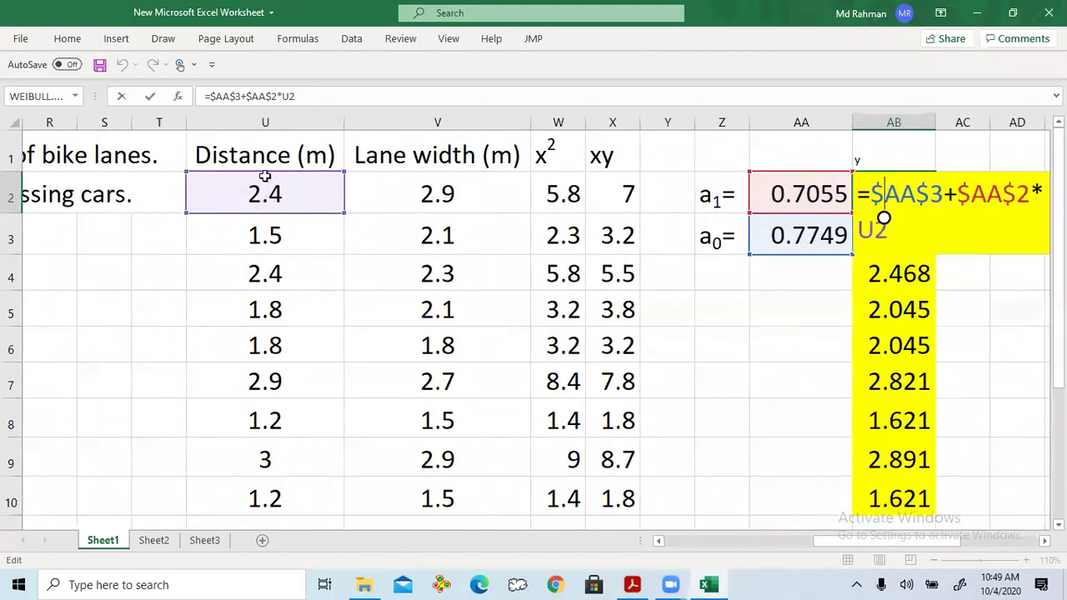
key(ctrl+Return)
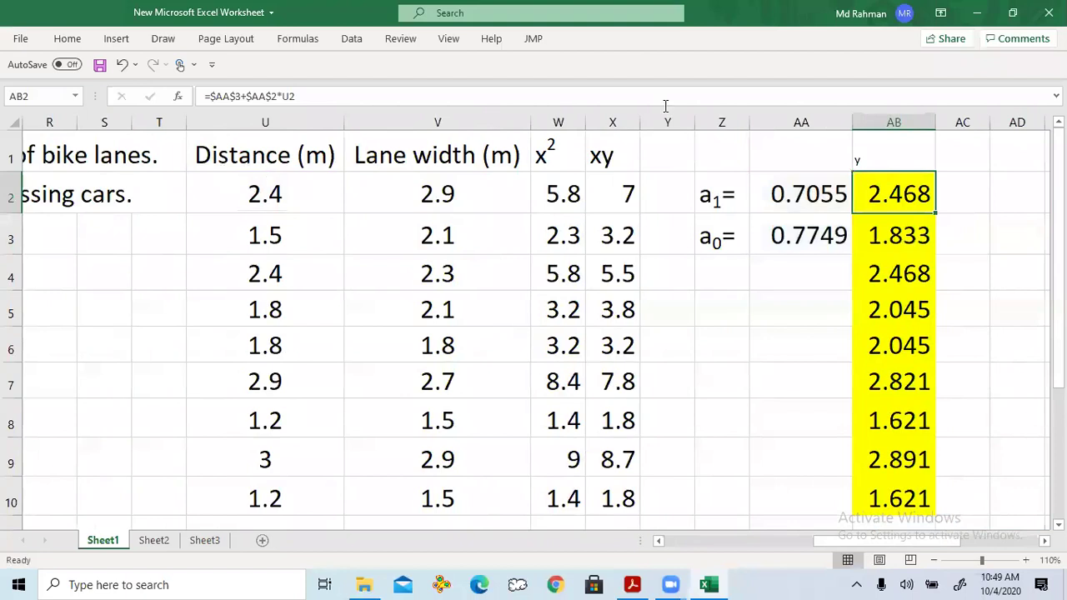
Step: Check that the prediction formulas in AB3 and AB4 reference the same coefficients and their own rows' distances
double_click(904, 234)
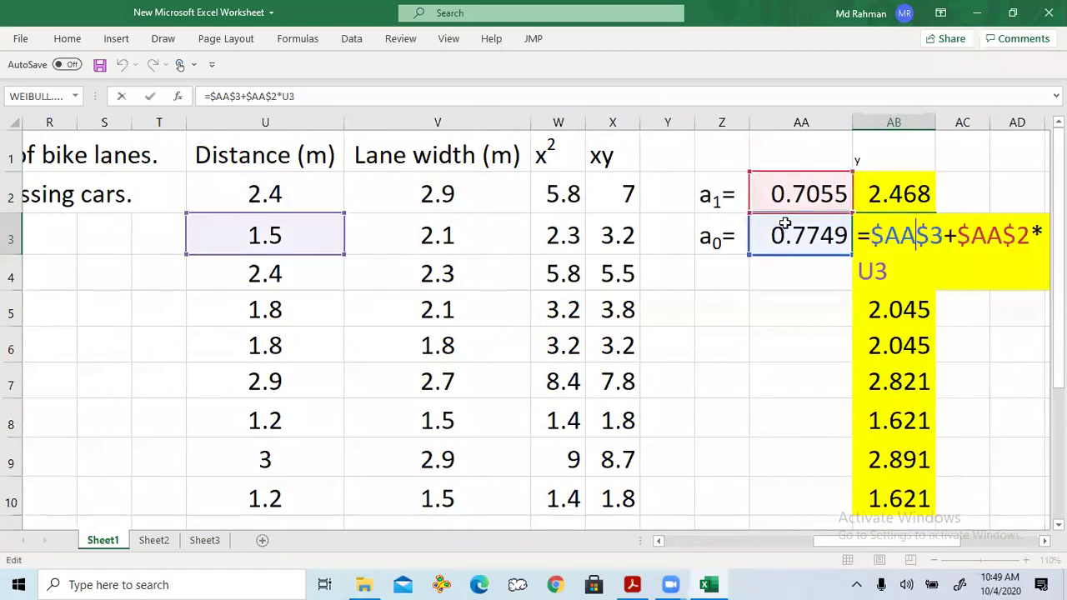
key(Escape)
click(889, 284)
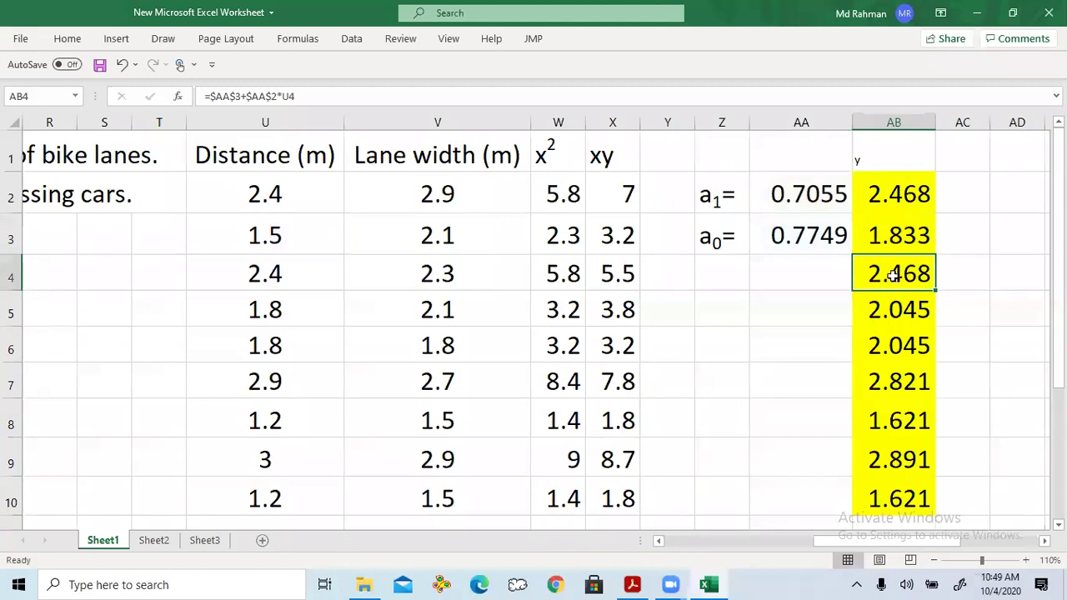
double_click(895, 277)
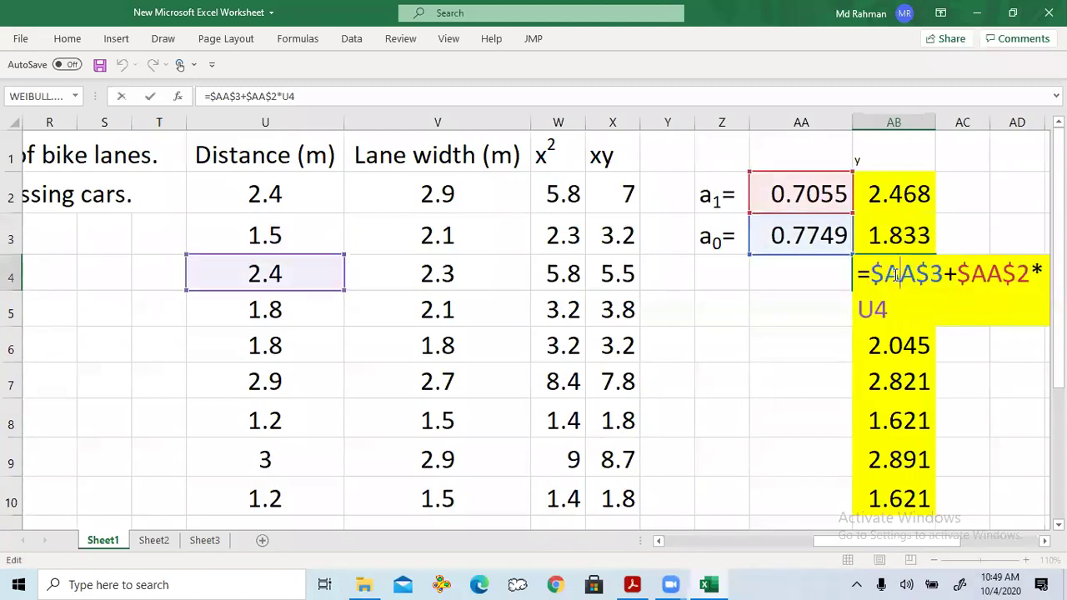
key(Escape)
click(761, 344)
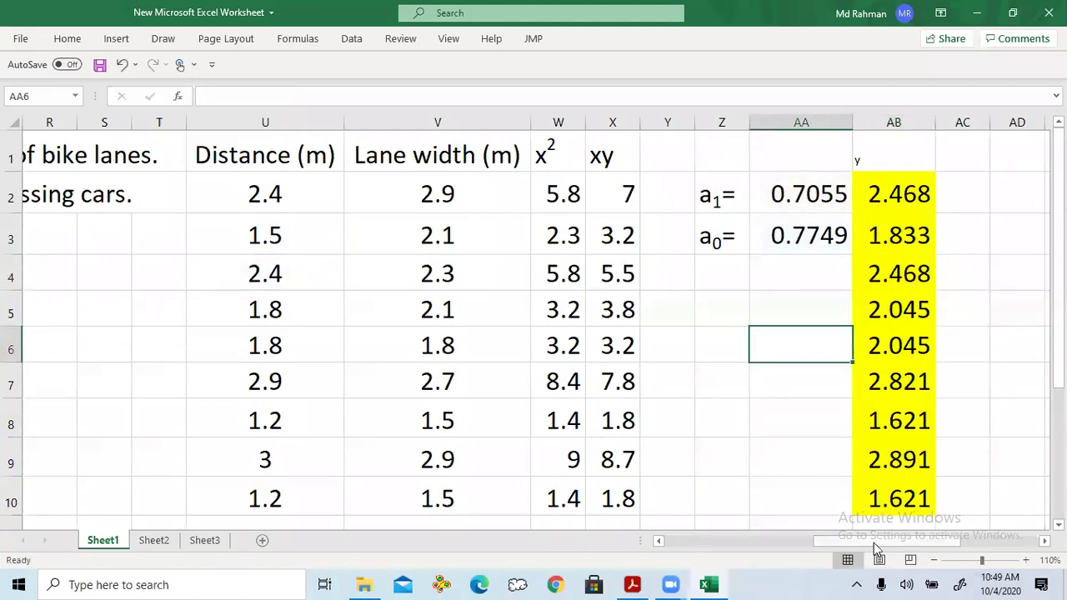
Step: Read parts (b) and (c) of the problem statement in rows 9 to 13
drag(873, 542, 719, 543)
scroll(31, 353, down, 1)
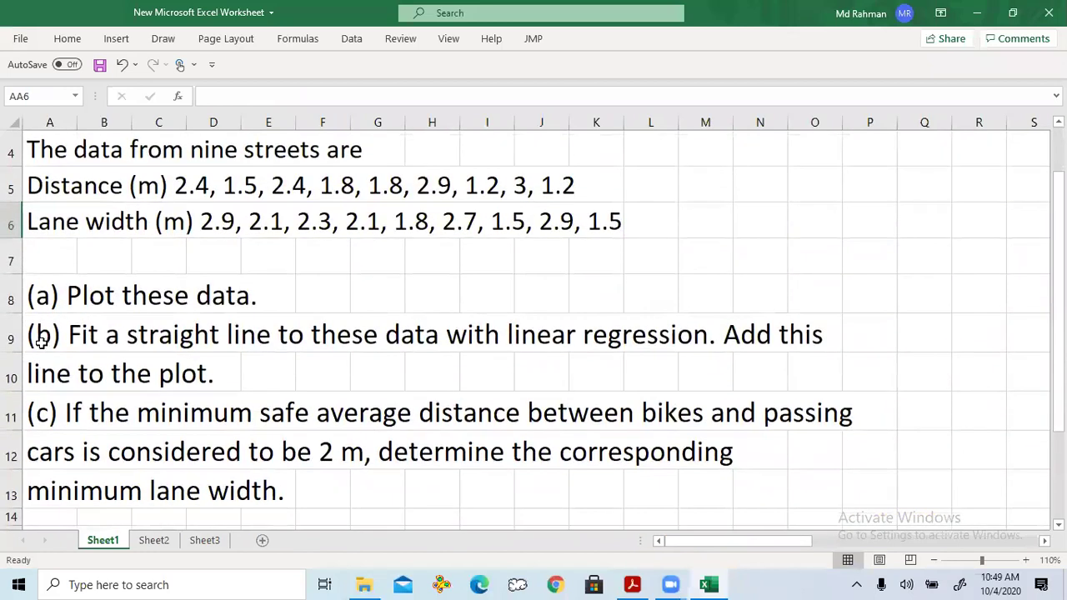
click(48, 335)
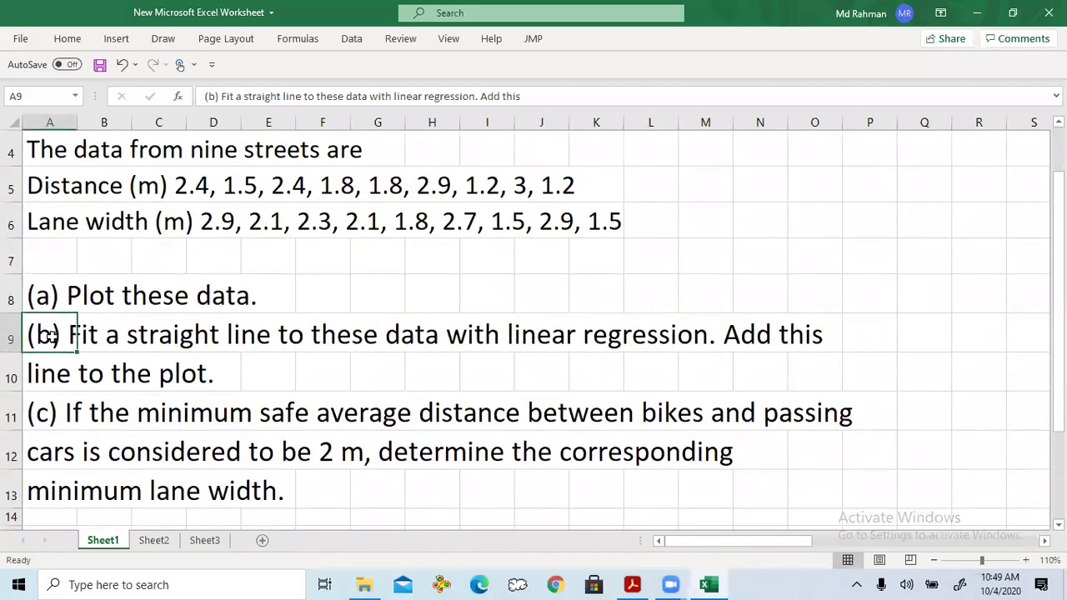
click(148, 335)
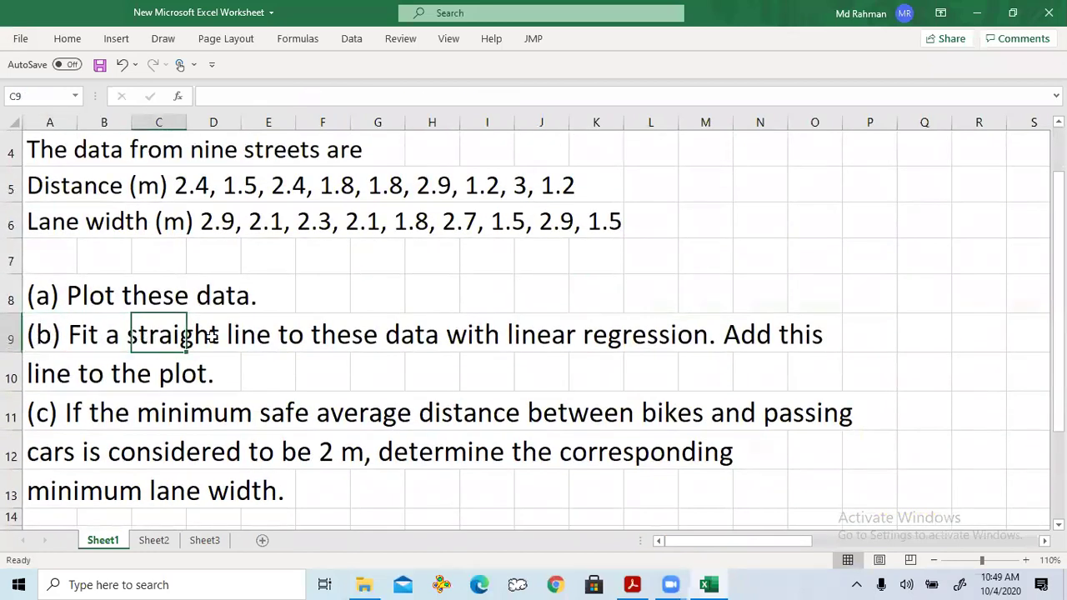
click(814, 335)
click(67, 384)
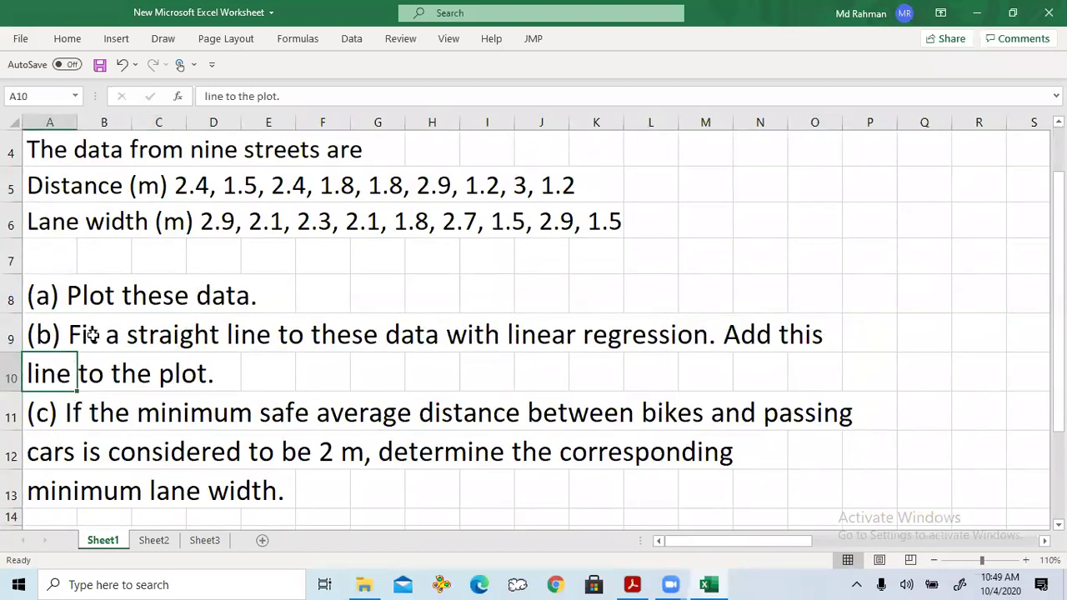
click(46, 414)
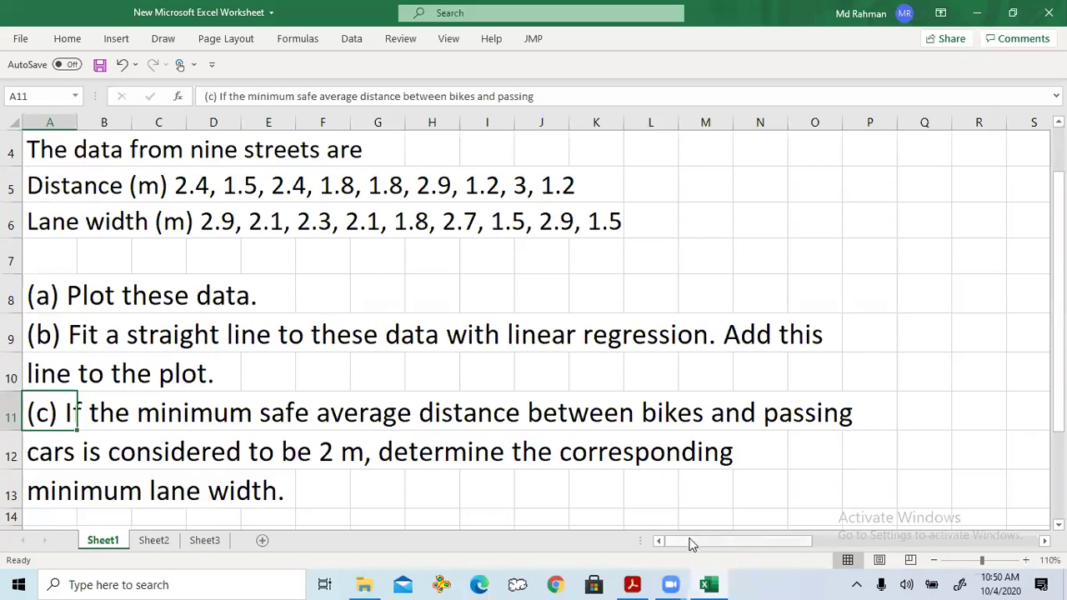
Step: Calculate the lane width for a 2 m distance in AC2 with the formula =AA3+AA2*2
drag(708, 539, 949, 543)
scroll(656, 420, up, 1)
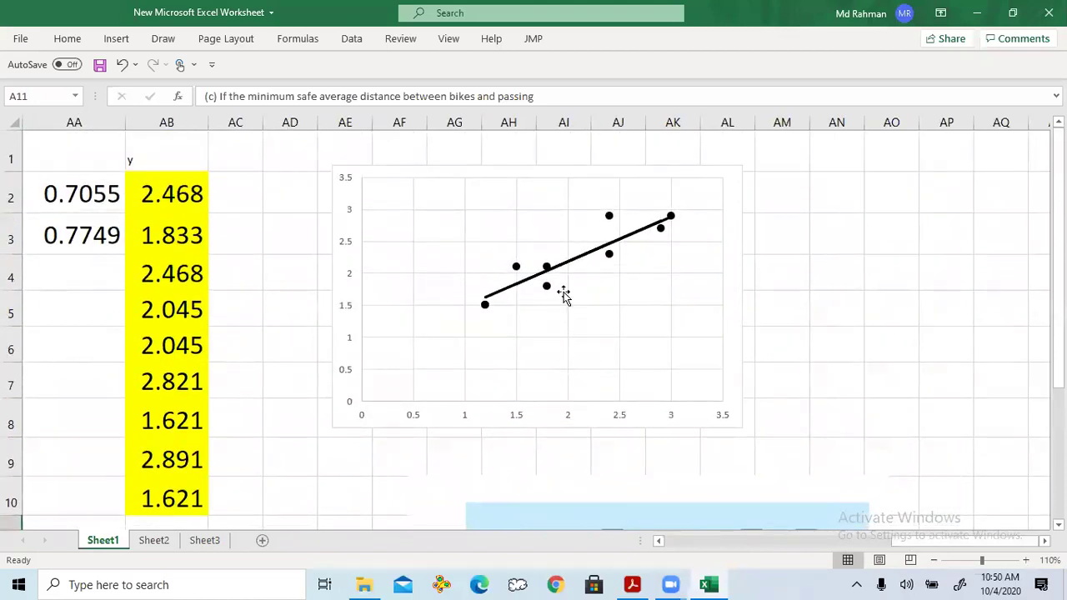
mouse_move(571, 265)
drag(907, 547, 826, 529)
click(412, 194)
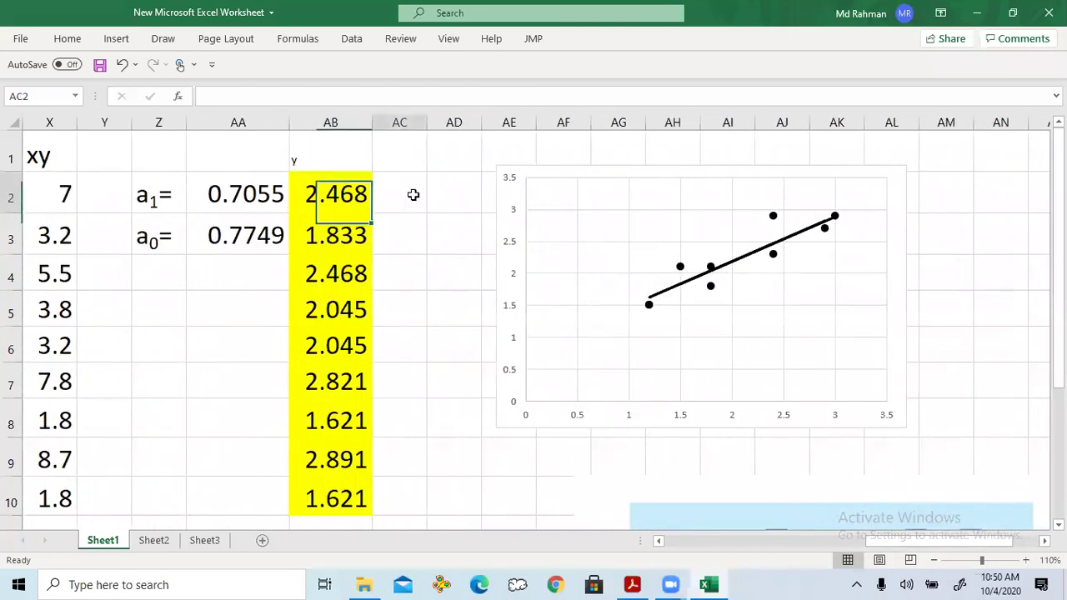
text(=)
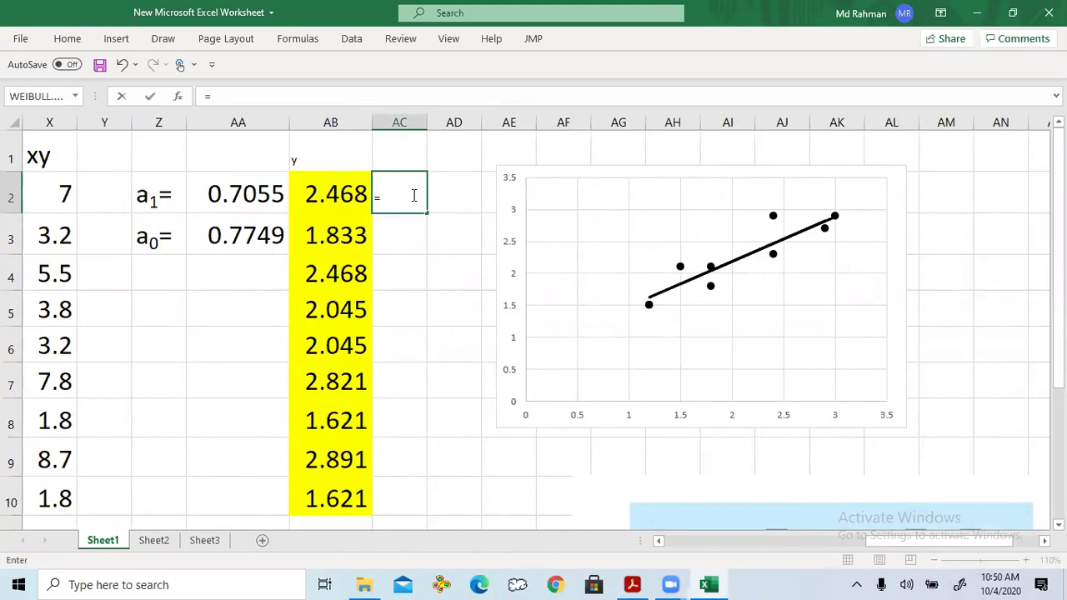
click(235, 232)
text(+)
click(237, 197)
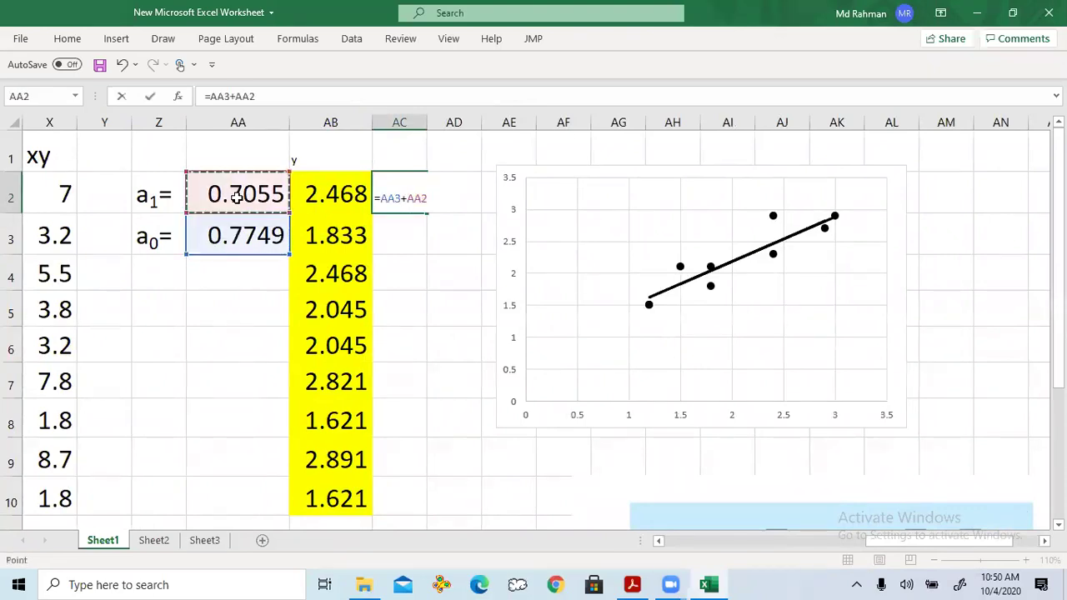
text(*)
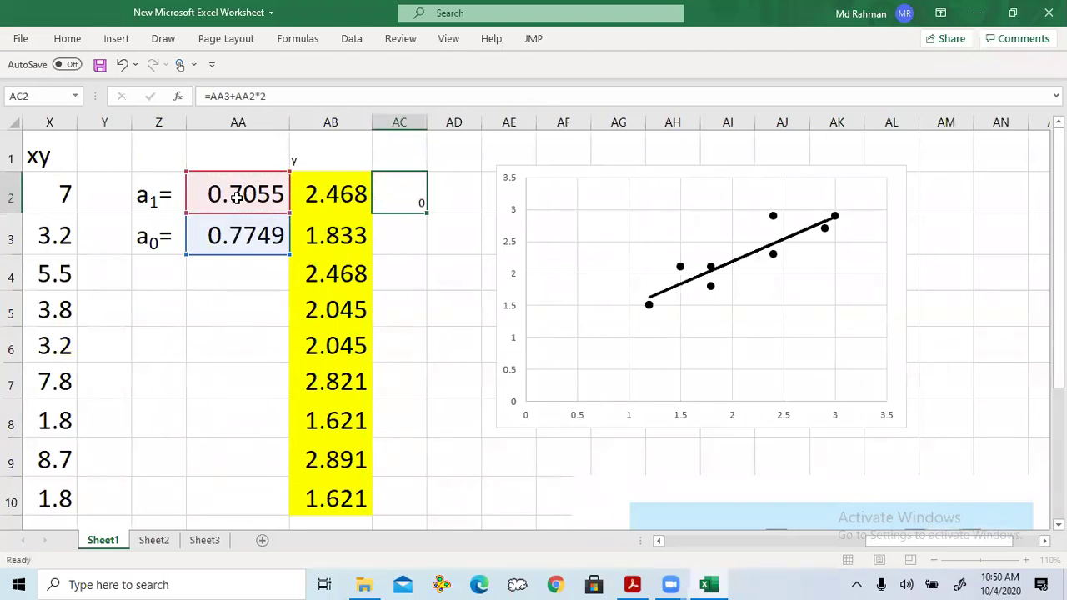
key(Return)
Step: Fill the calculated lane width cell AC2 with yellow
click(401, 197)
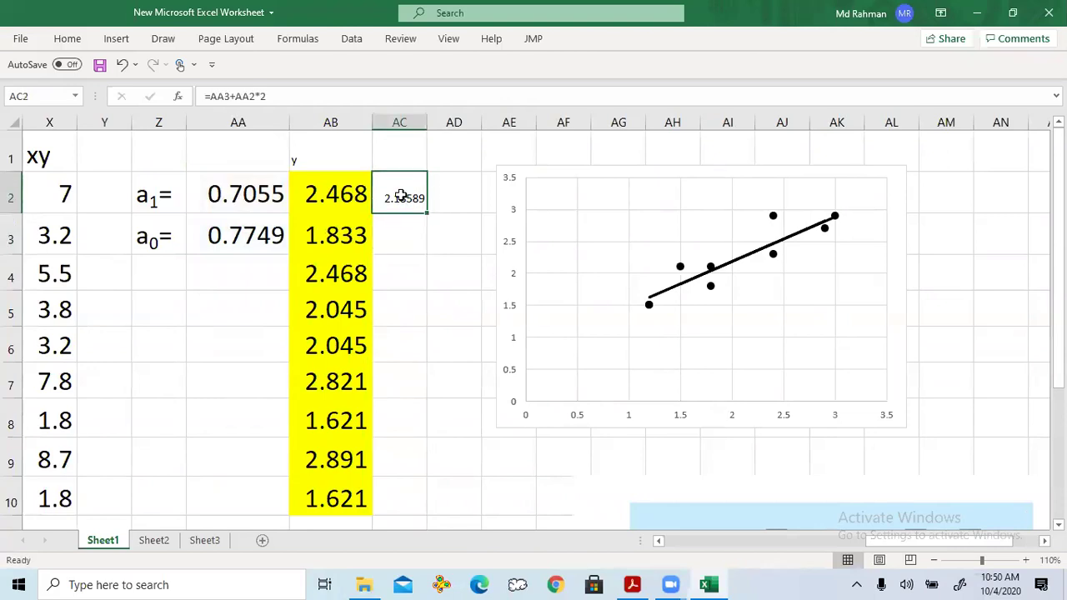
click(65, 39)
click(197, 83)
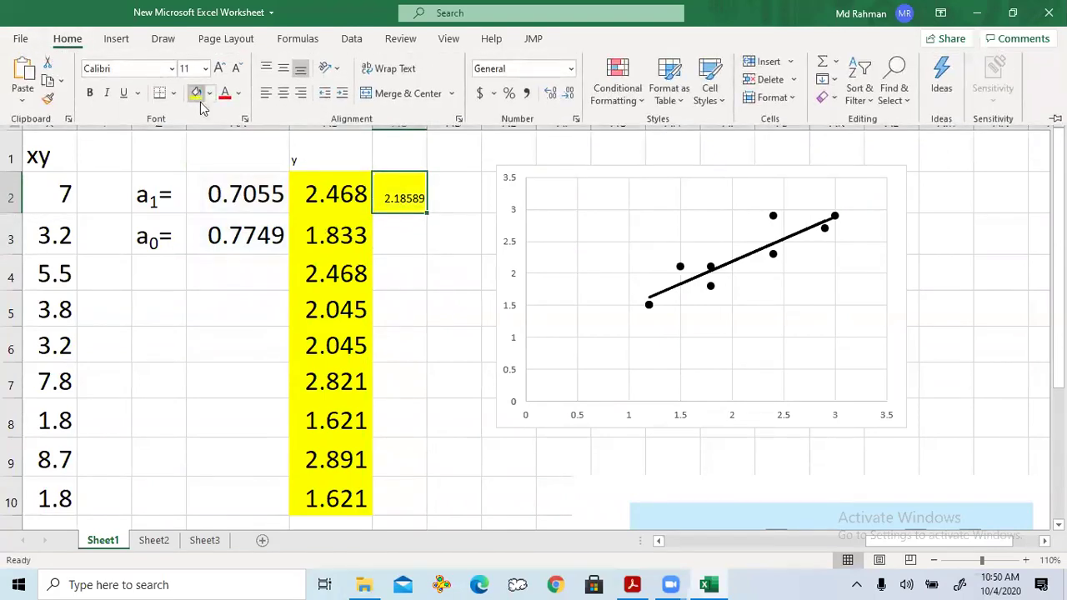
Step: Enter the header (c) in AC1 above the calculated lane width
click(395, 147)
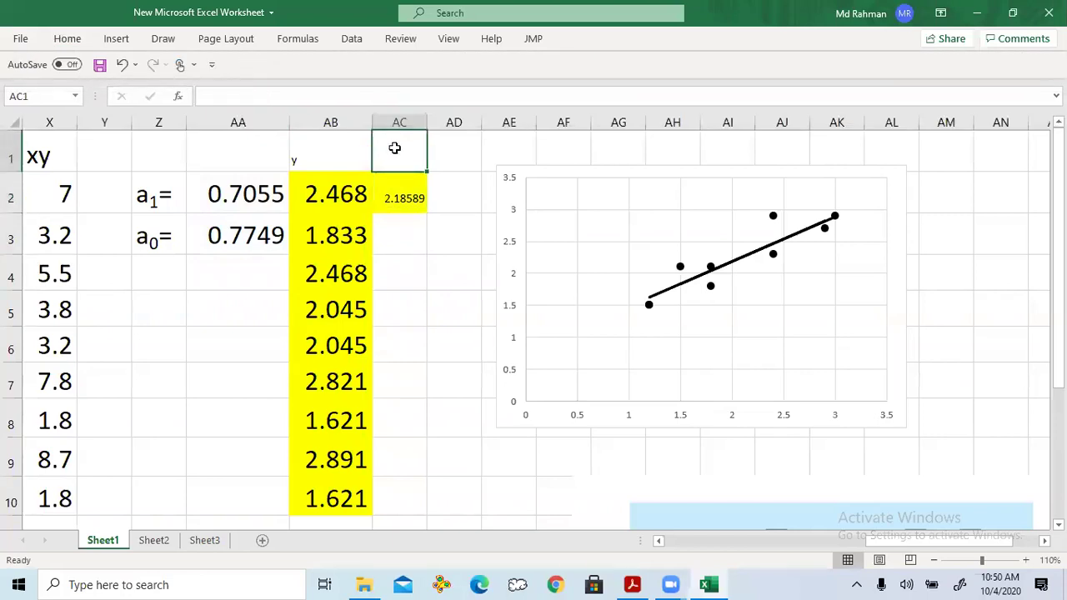
text(c)
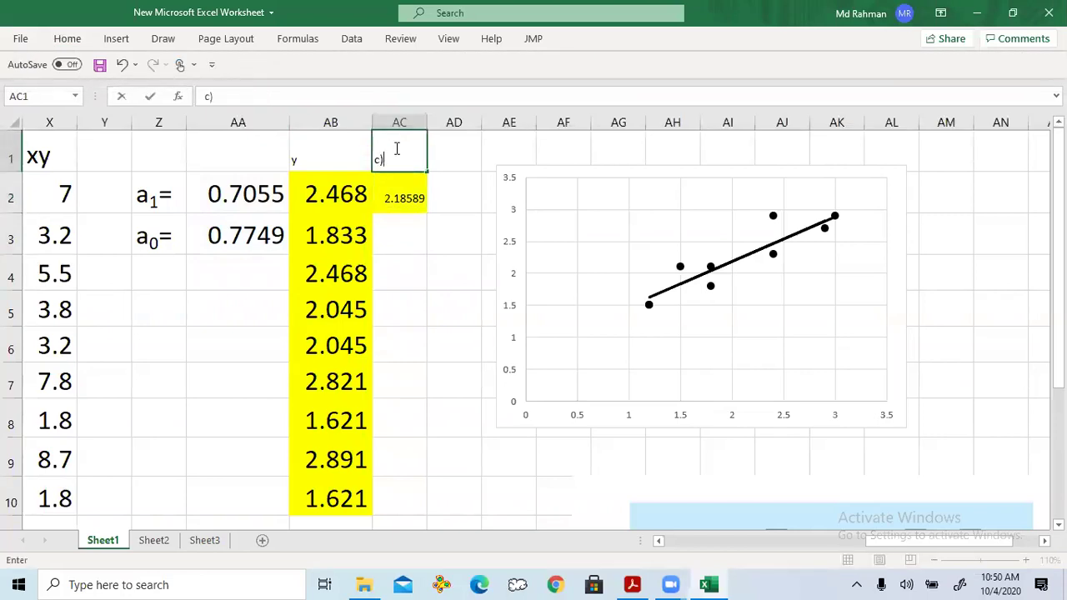
text())
key(Left)
click(395, 147)
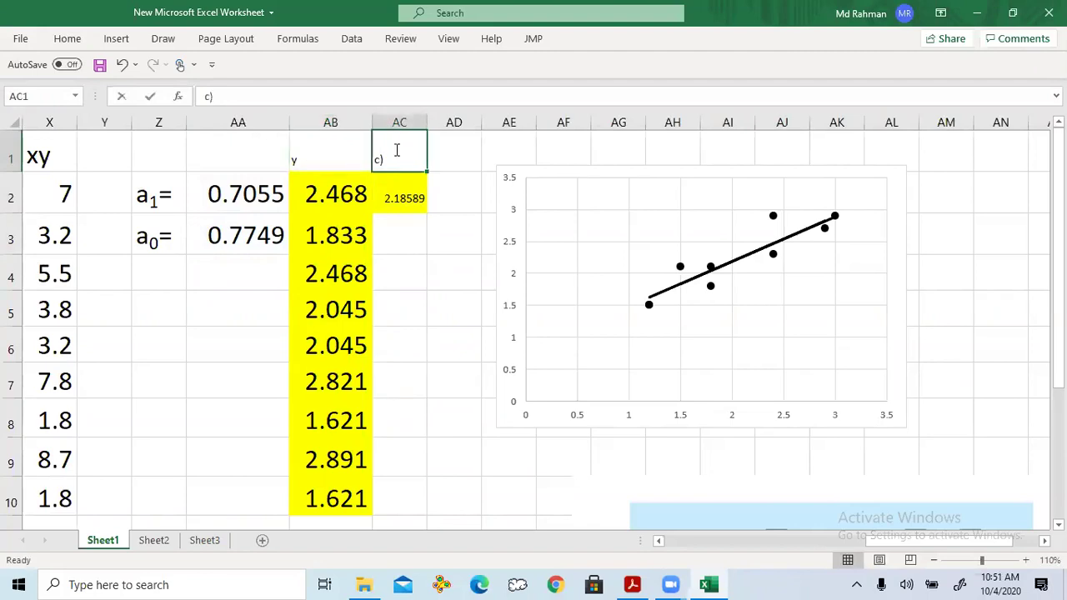
double_click(377, 160)
text(()
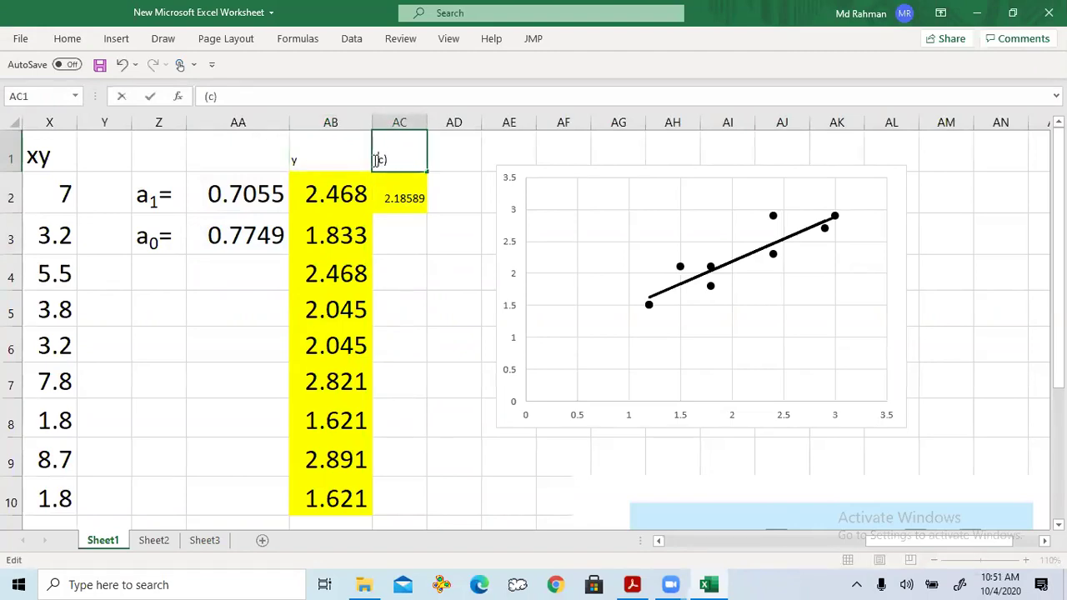
click(405, 330)
Step: Set the font size of the (c) header in AC1 to 24
click(411, 206)
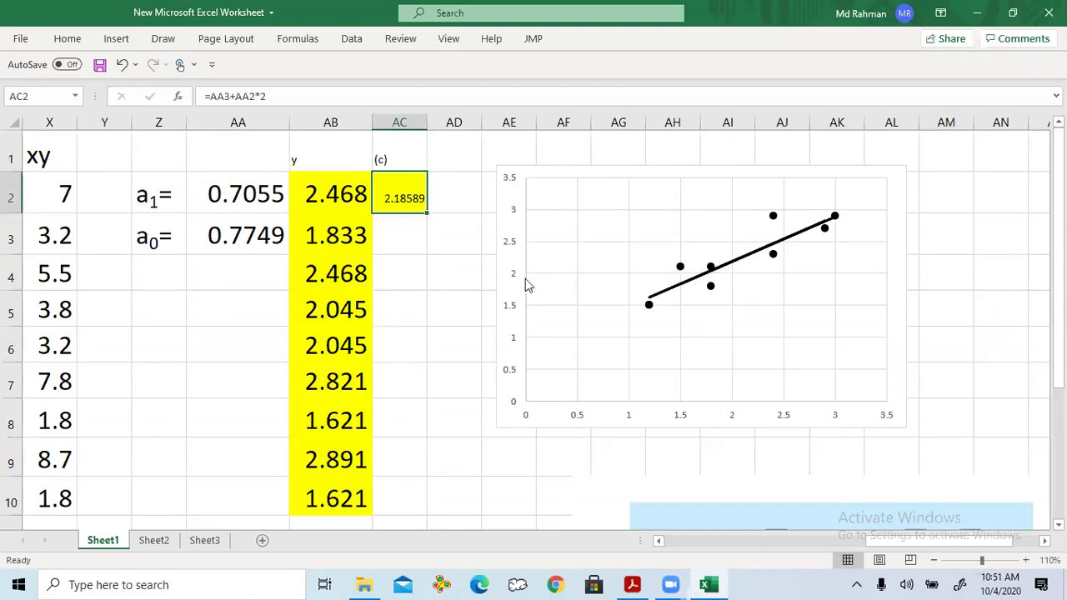
click(448, 189)
click(415, 185)
click(397, 145)
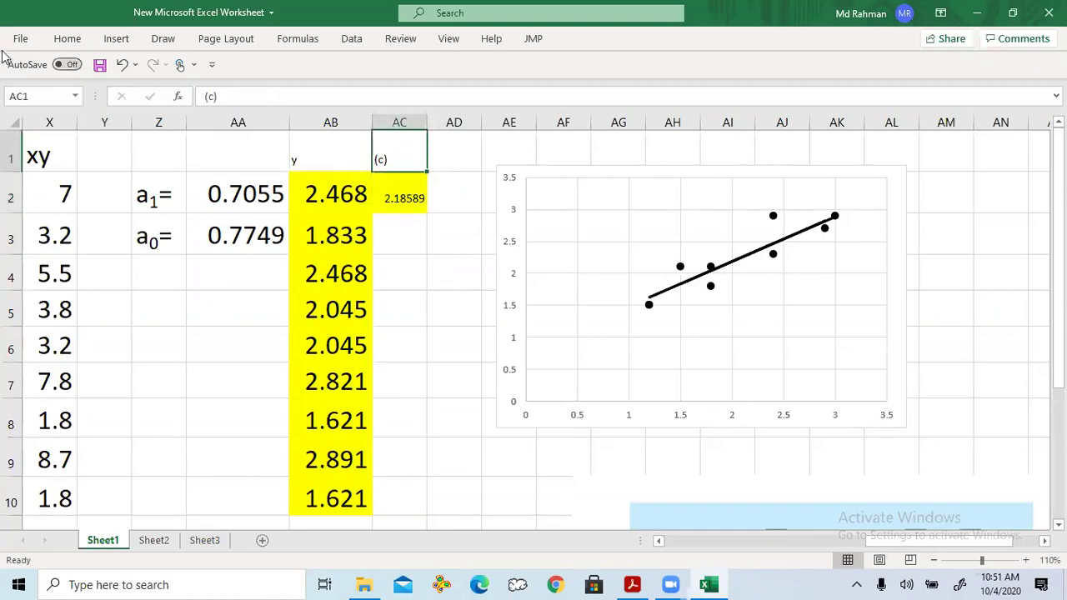
click(63, 42)
click(206, 68)
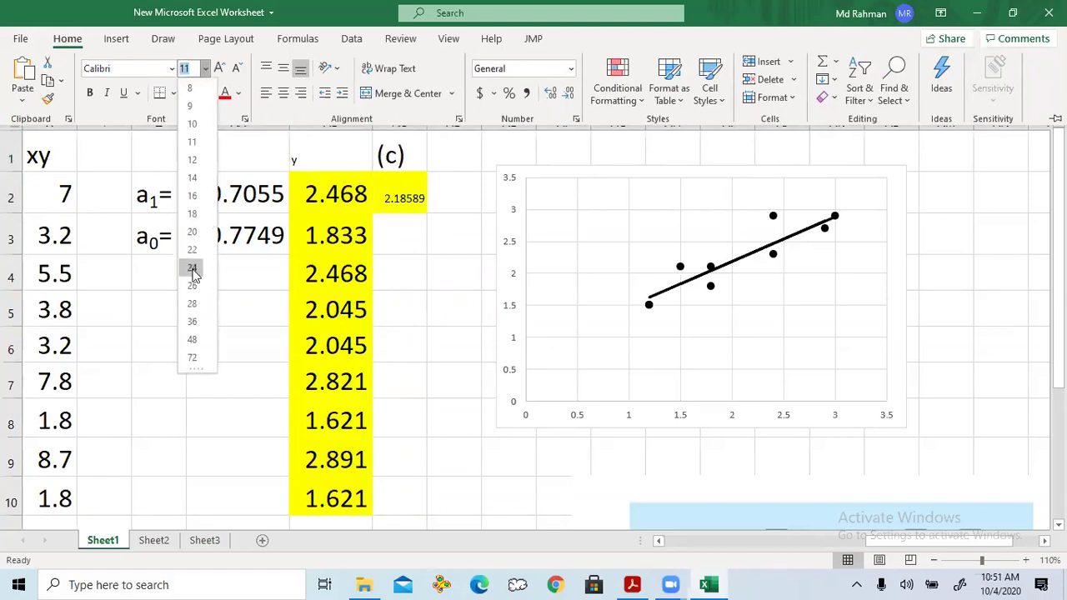
click(193, 269)
Step: Set the font size of the calculated lane width in AC2 to 24
click(397, 197)
click(399, 201)
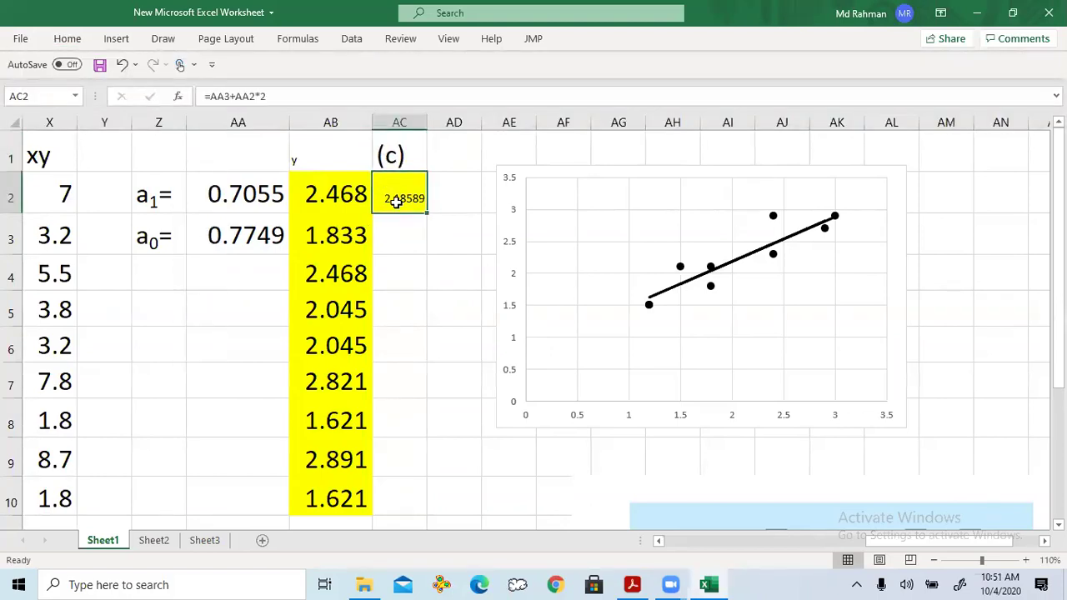
click(67, 39)
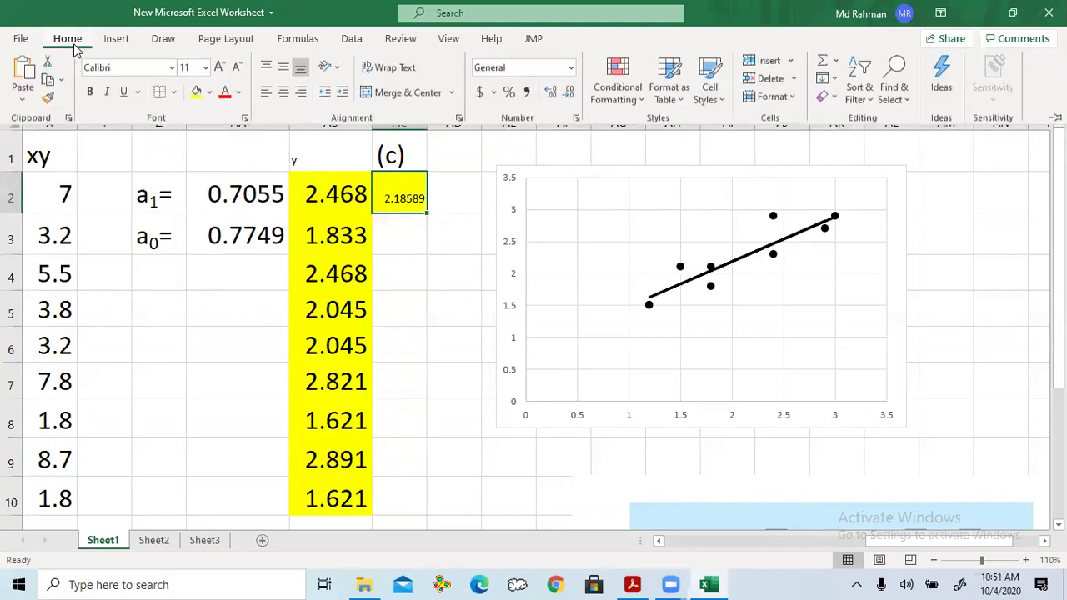
click(206, 68)
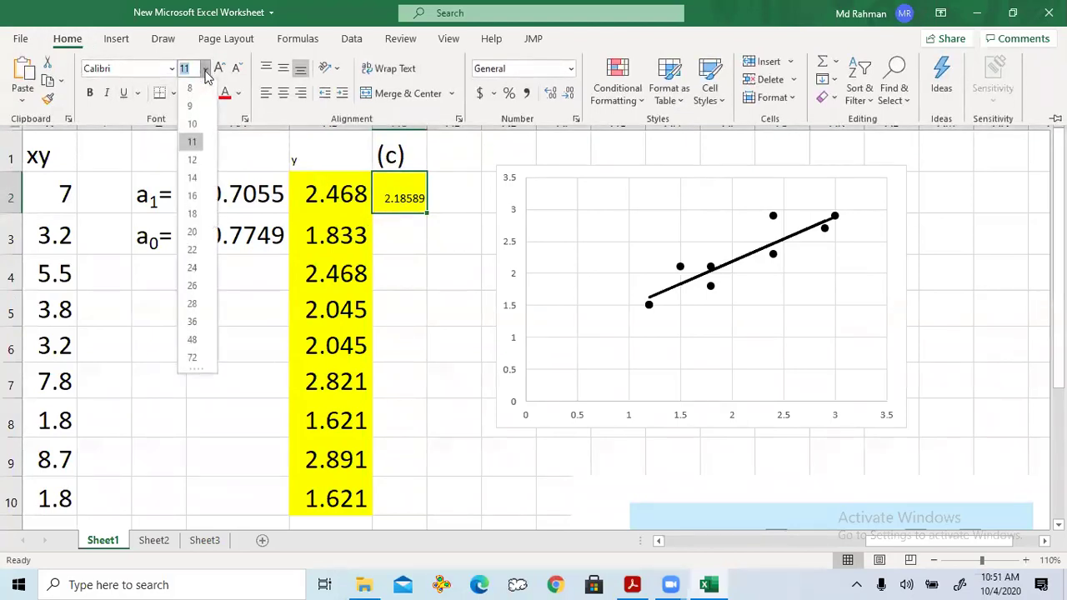
click(192, 268)
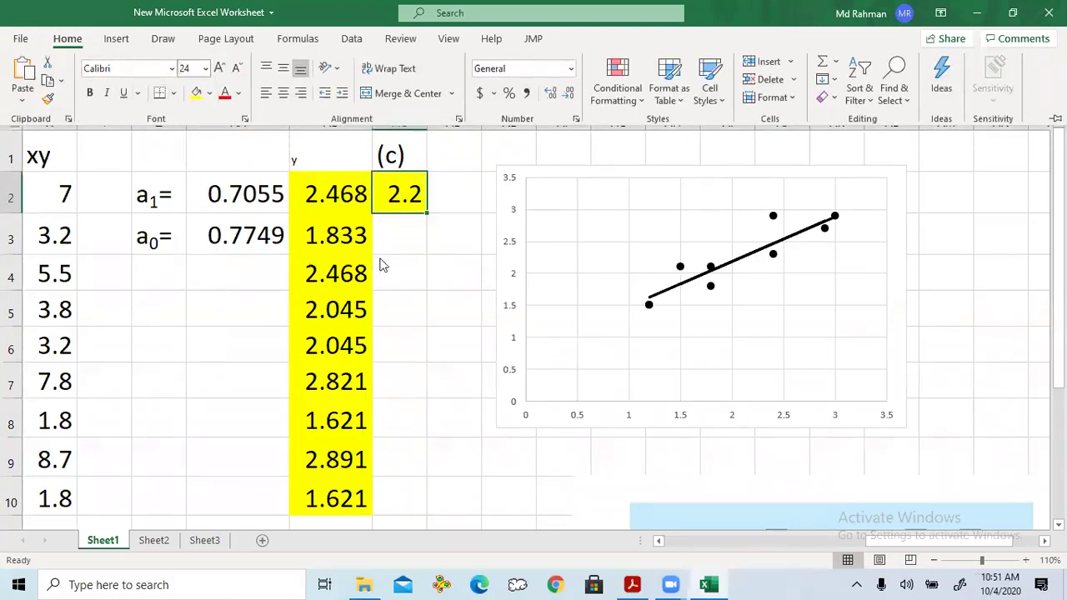
click(454, 195)
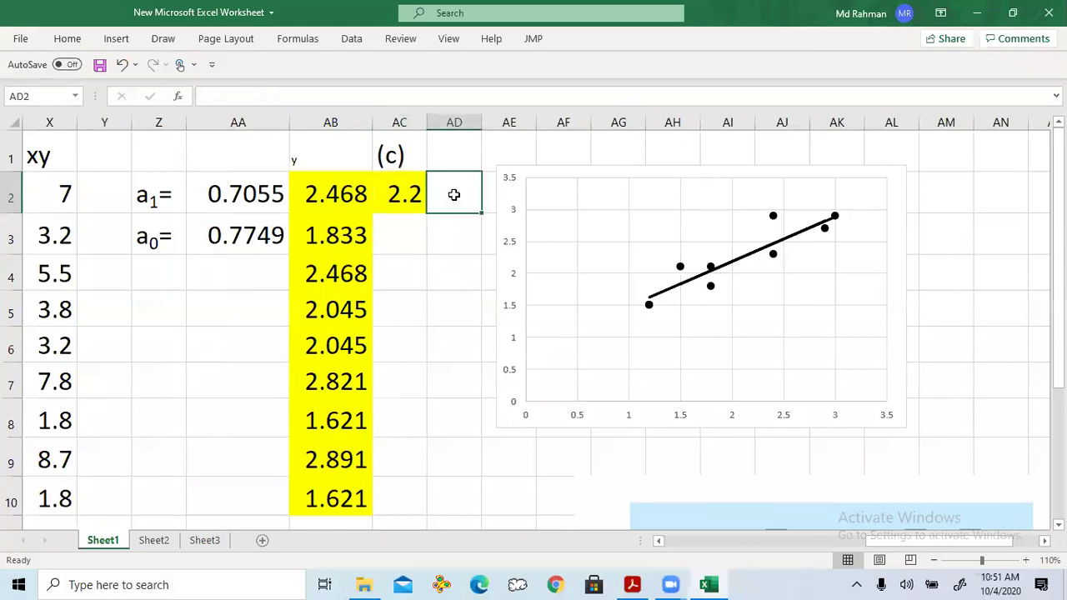
Step: Review the distance and lane width table with its sums and means, the problem's part (a) text, the fitted-line chart and the (c) result
click(759, 258)
click(462, 314)
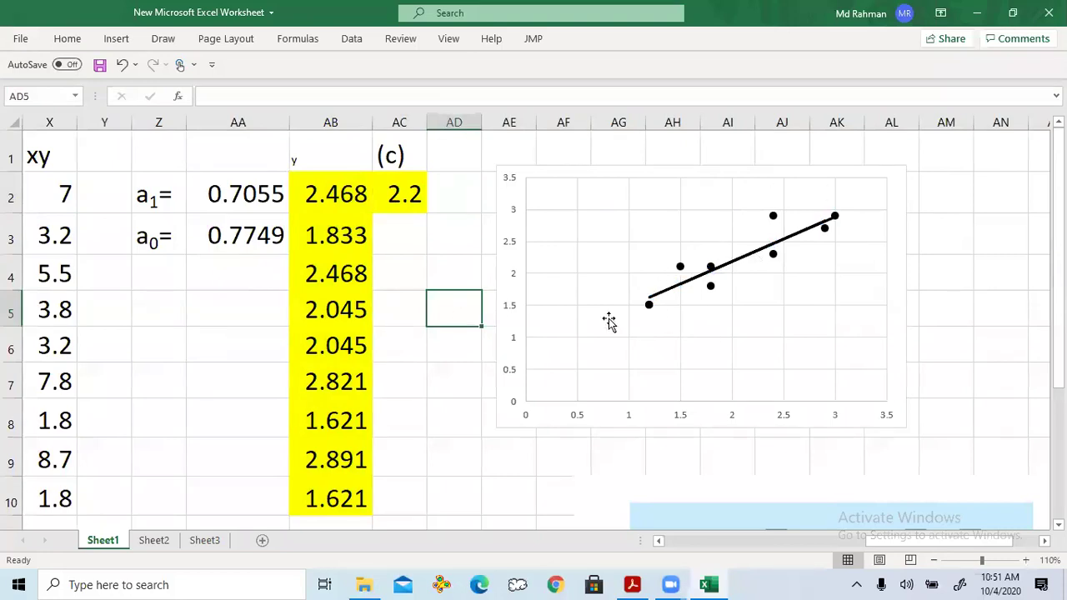
drag(882, 550, 832, 560)
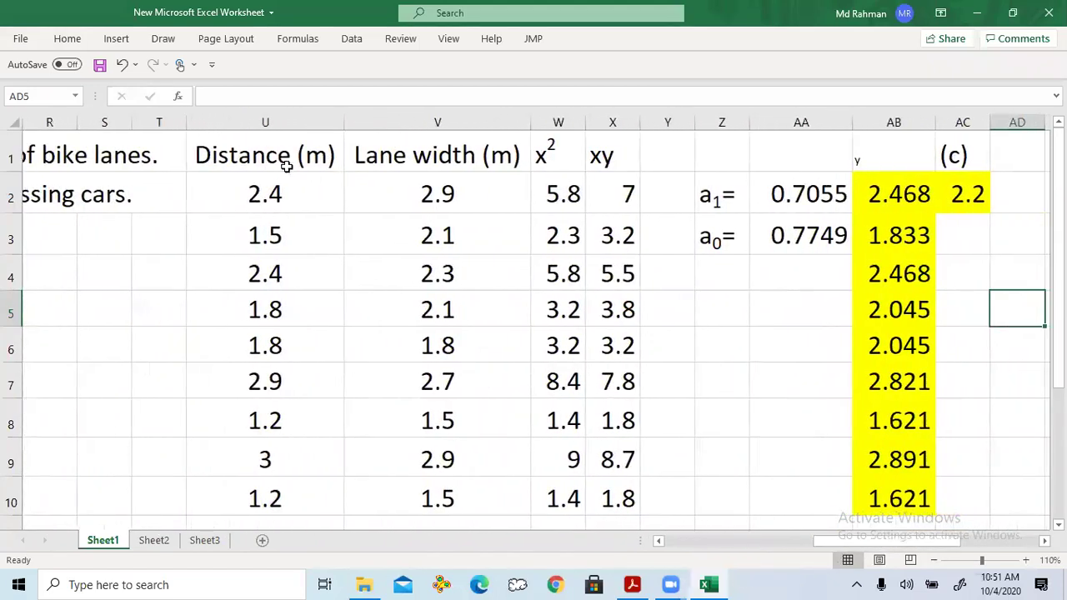
scroll(248, 278, down, 2)
scroll(248, 269, up, 2)
scroll(629, 456, down, 1)
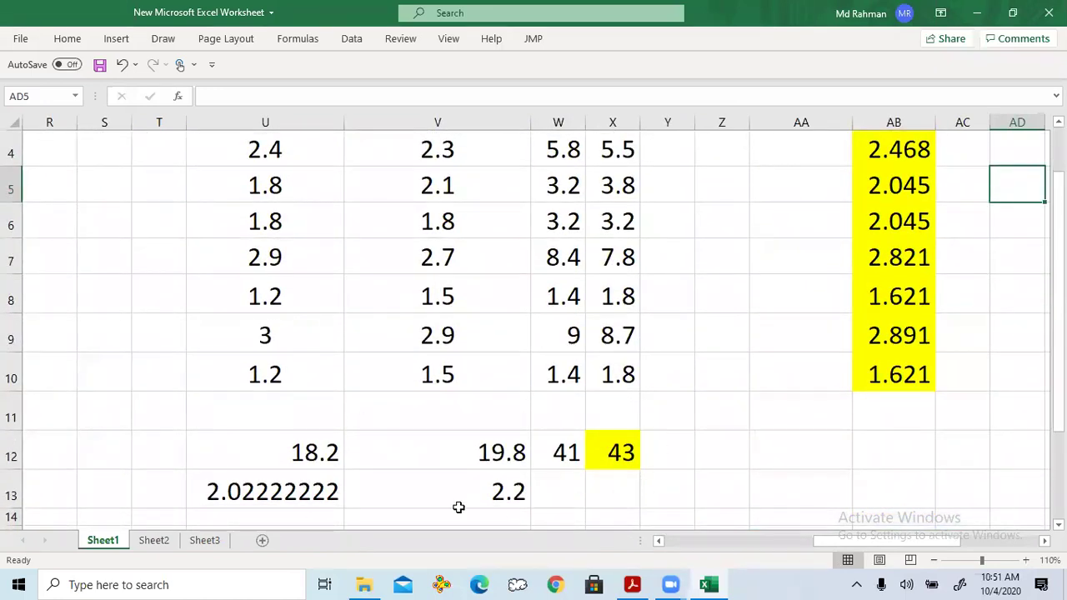
scroll(410, 396, up, 1)
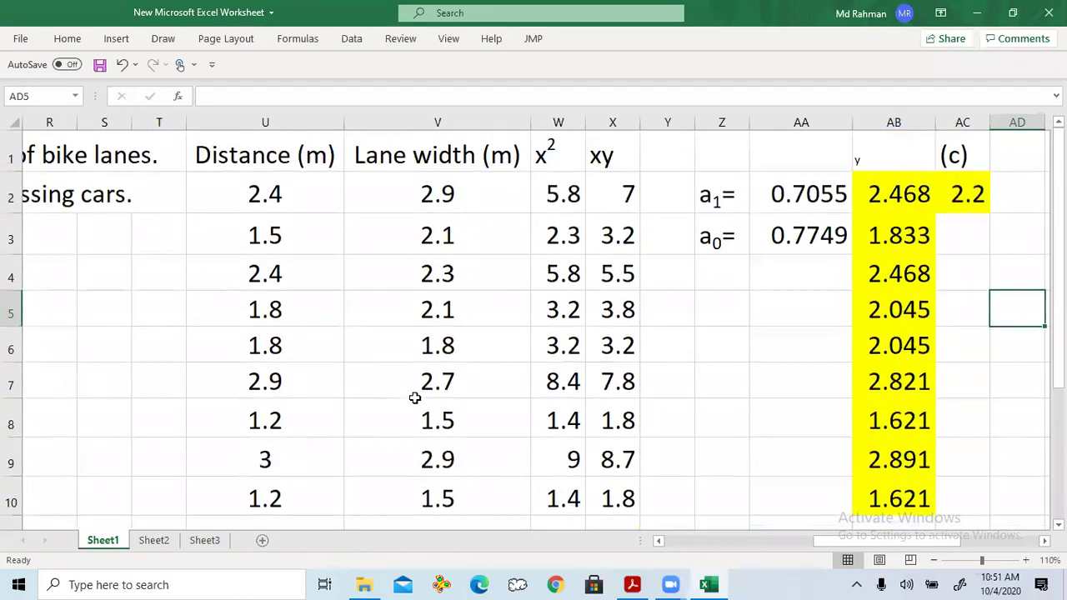
drag(864, 547, 655, 556)
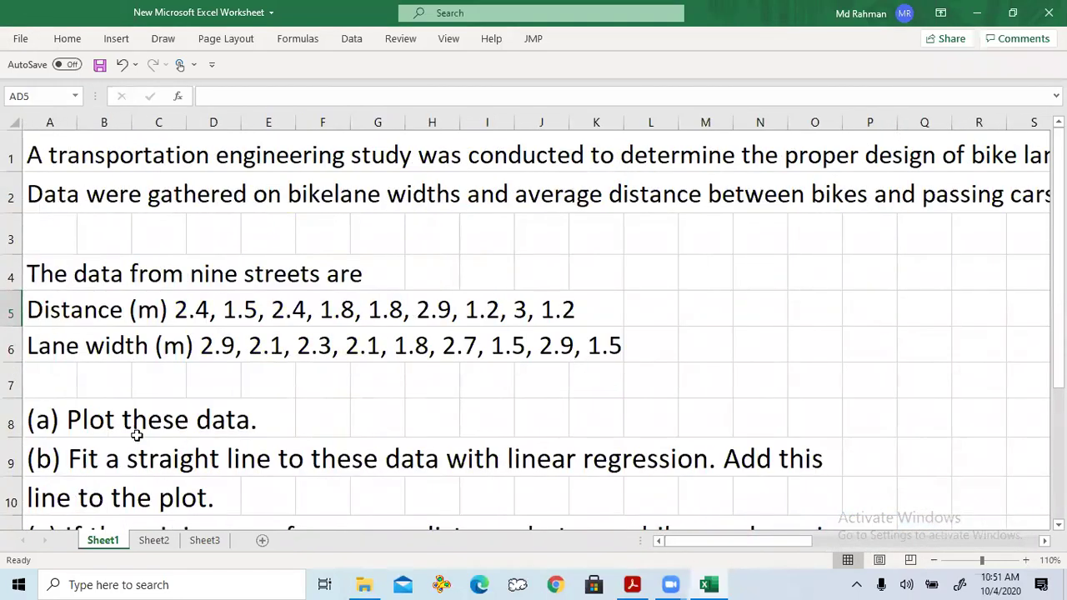
click(45, 414)
drag(755, 546, 959, 542)
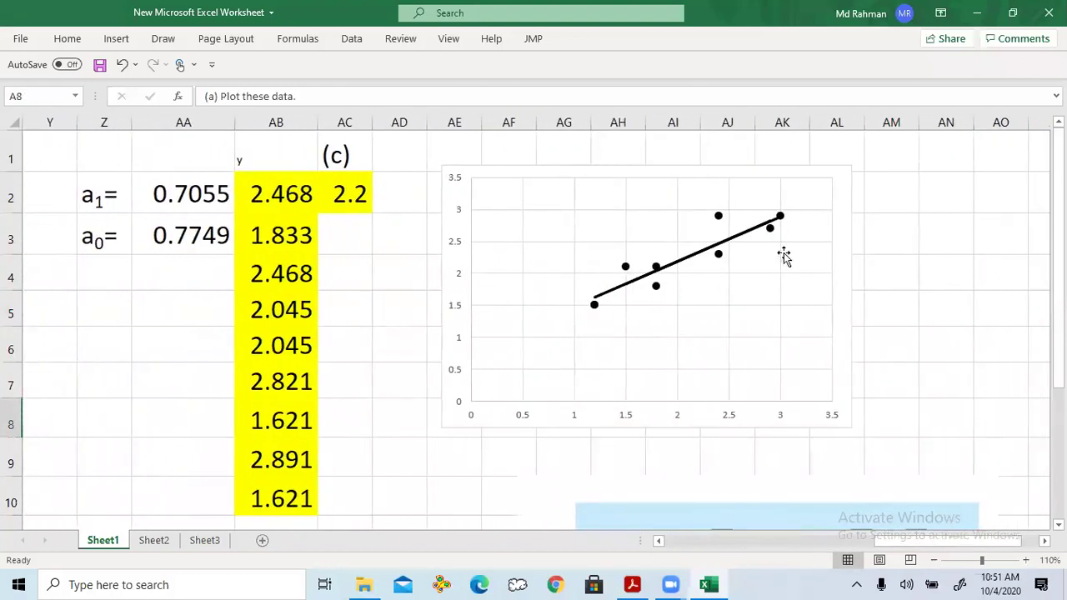
click(340, 295)
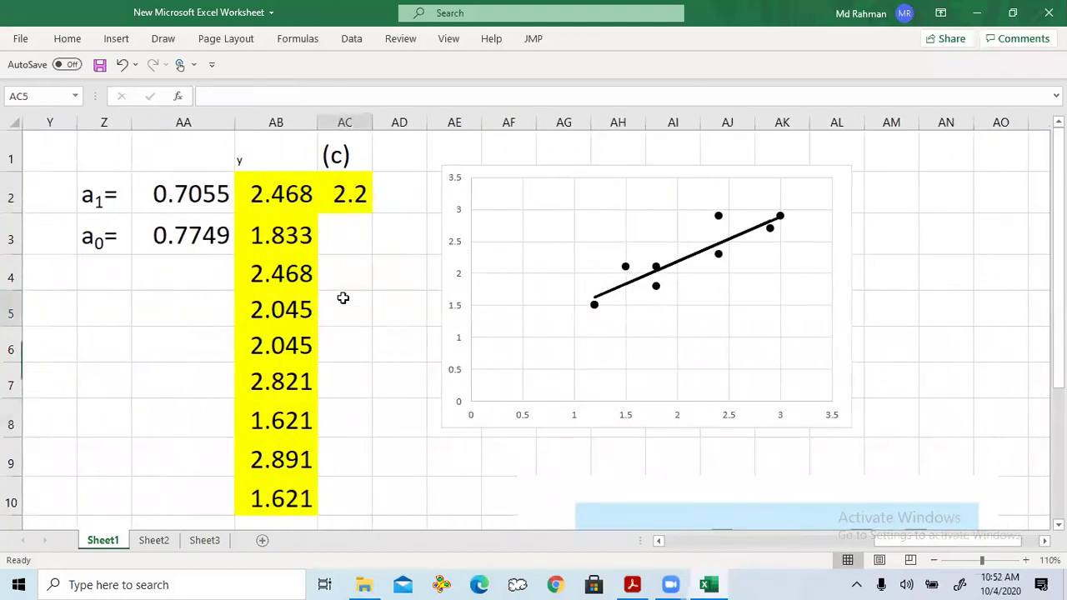
click(330, 143)
click(388, 374)
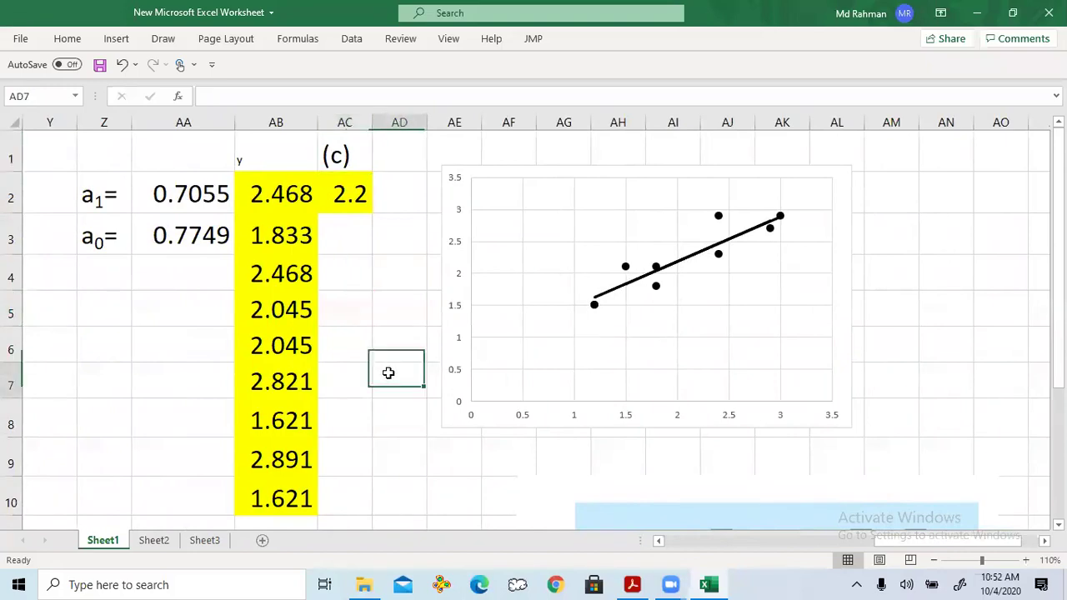
Step: Inspect the lane width formula in AC2 and the formulas behind the a1 and a0 coefficients in AA2 and AA3
click(342, 190)
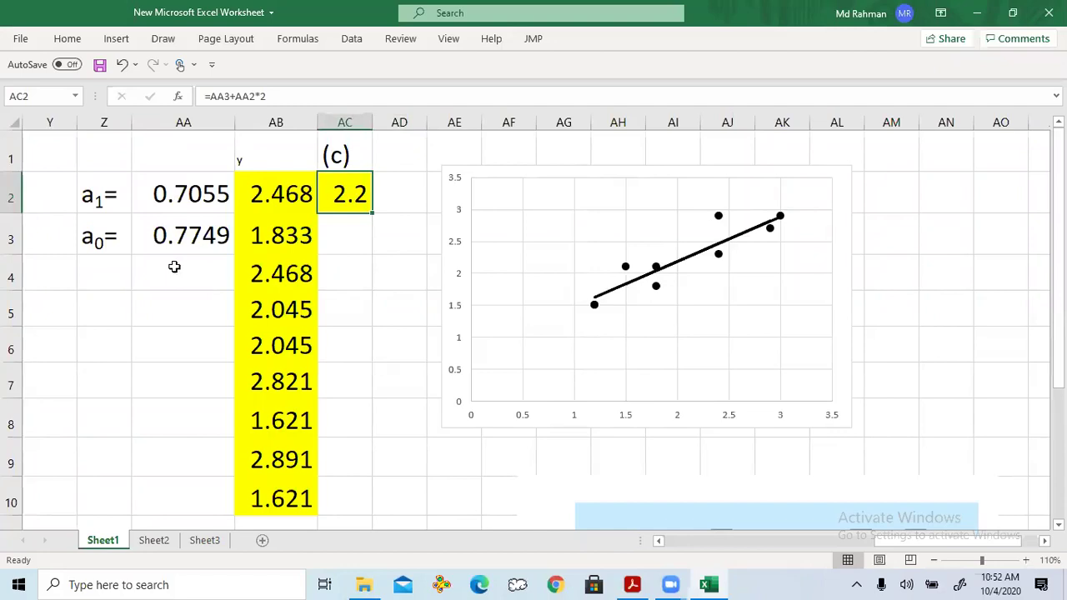
click(184, 194)
click(178, 229)
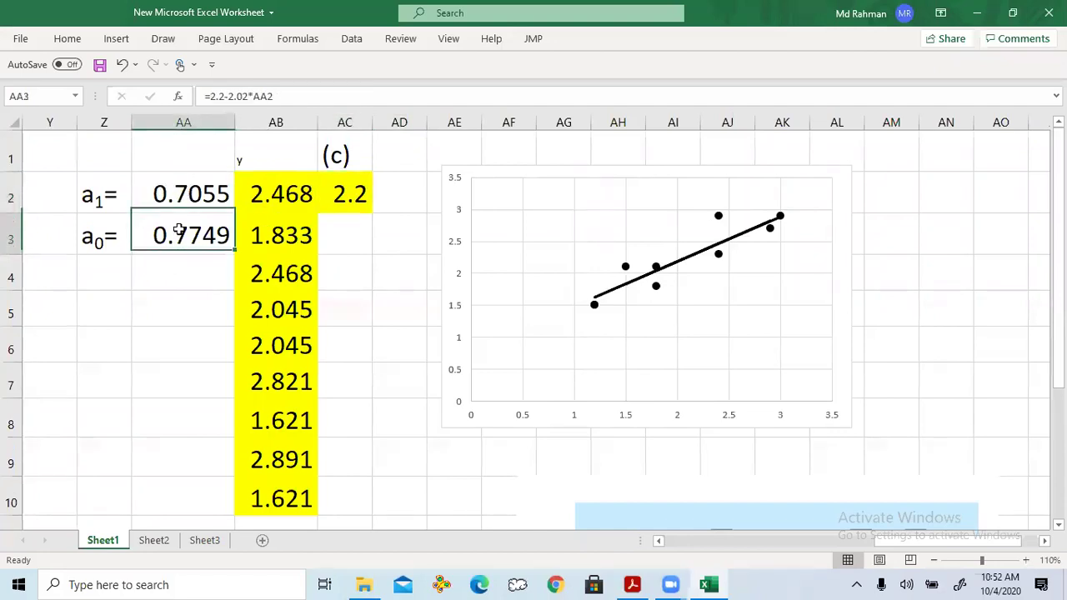
click(181, 193)
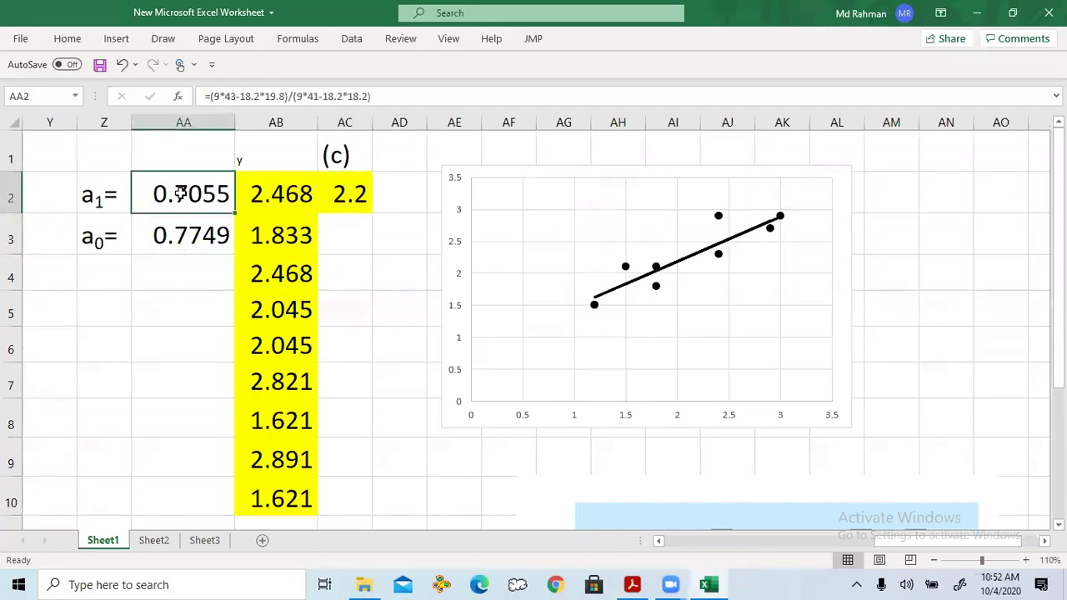
click(179, 230)
click(171, 191)
click(167, 237)
click(164, 191)
click(178, 237)
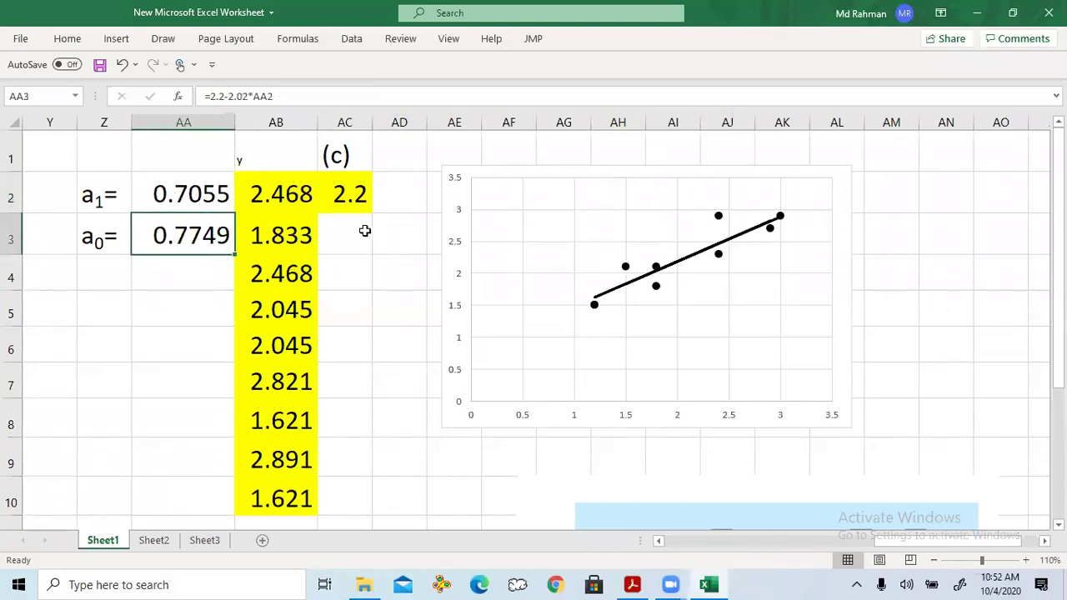
Step: Enter the equation text a0+a1*x in AE1 and move the scatter chart down below row 2
click(450, 152)
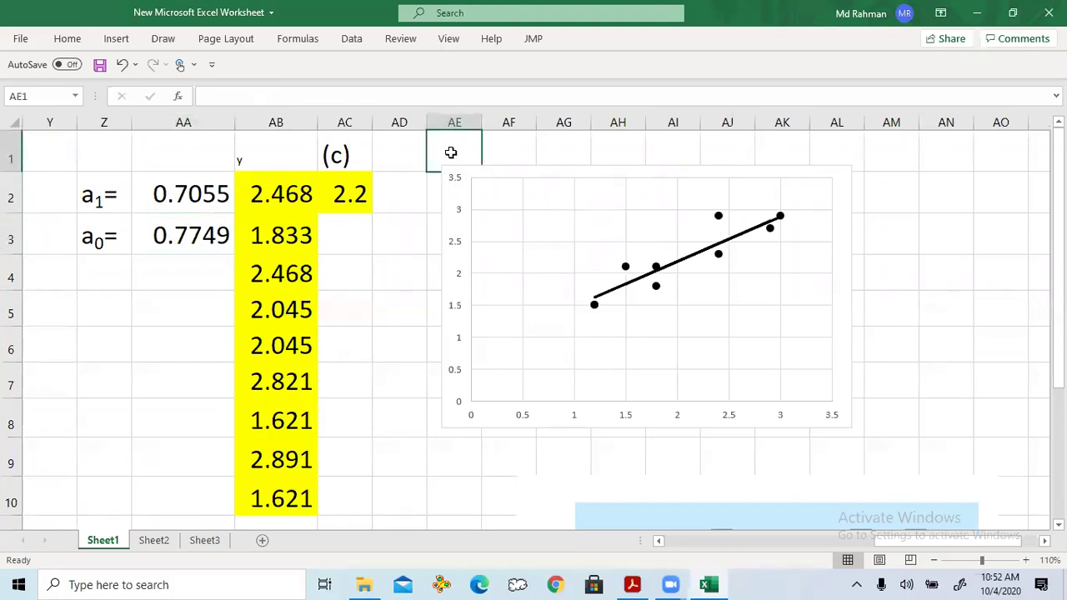
text(a0+a1*)
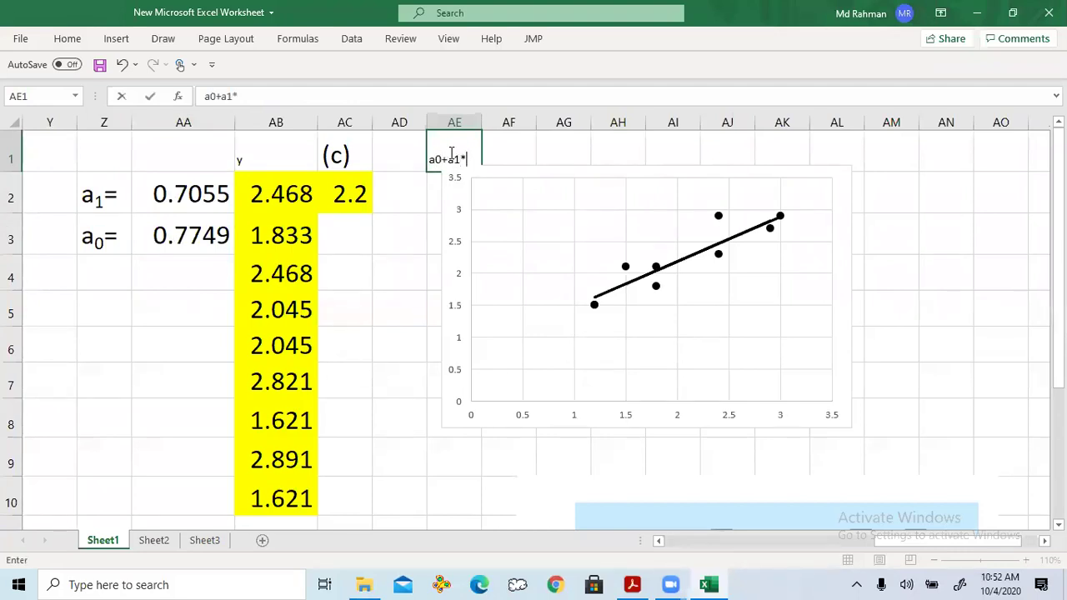
click(550, 167)
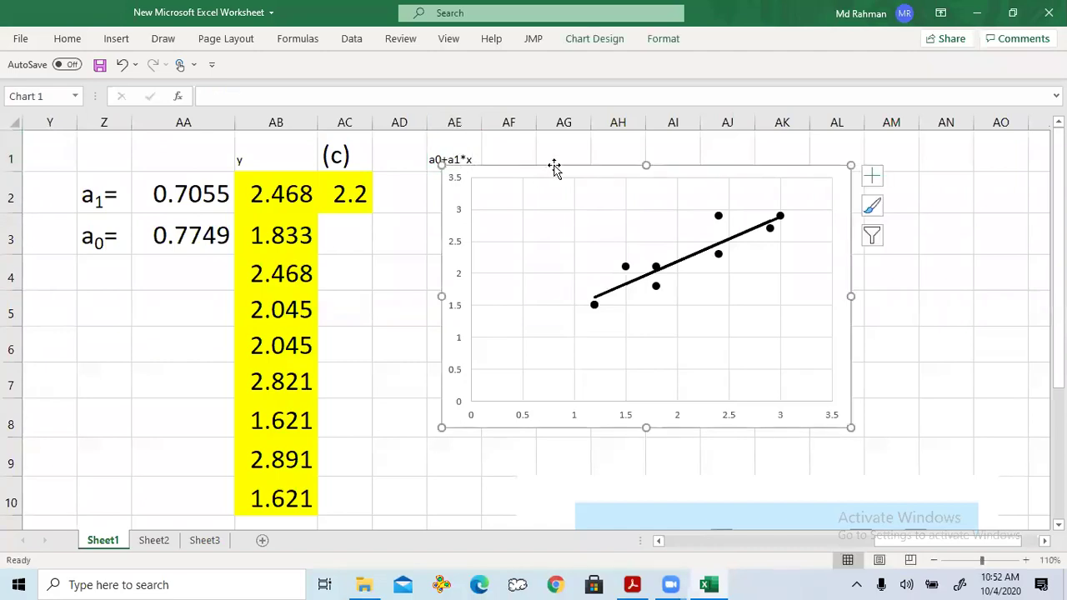
drag(553, 166, 567, 222)
Step: Set the font size of the equation text in AE1 to 26
click(448, 147)
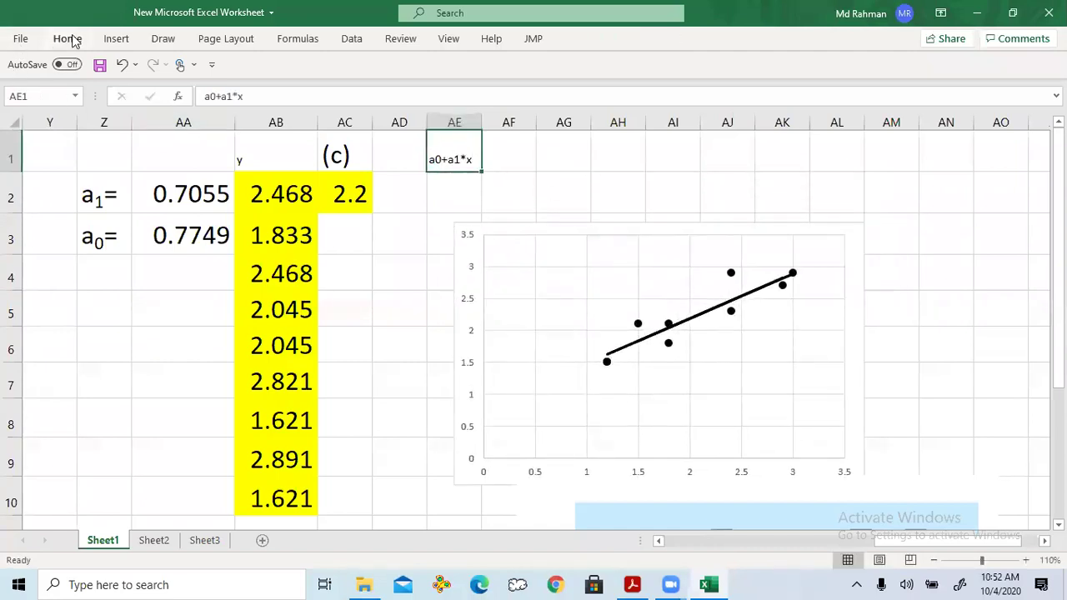
click(70, 40)
click(207, 70)
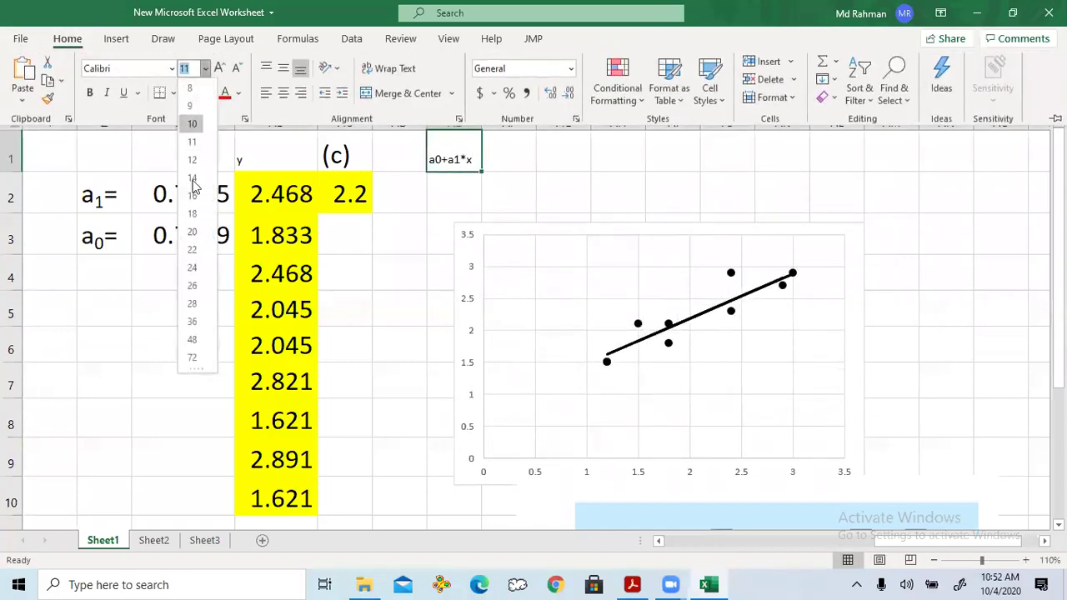
click(192, 281)
click(491, 172)
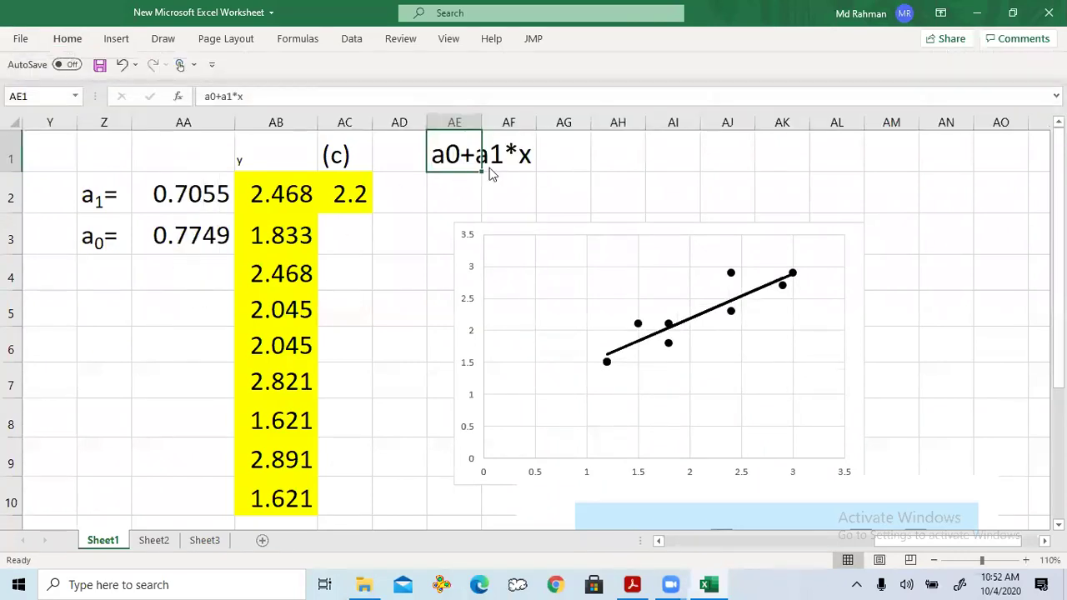
Step: Add y= in front of the equation in AE1 so it reads y=a0+a1*x
double_click(450, 152)
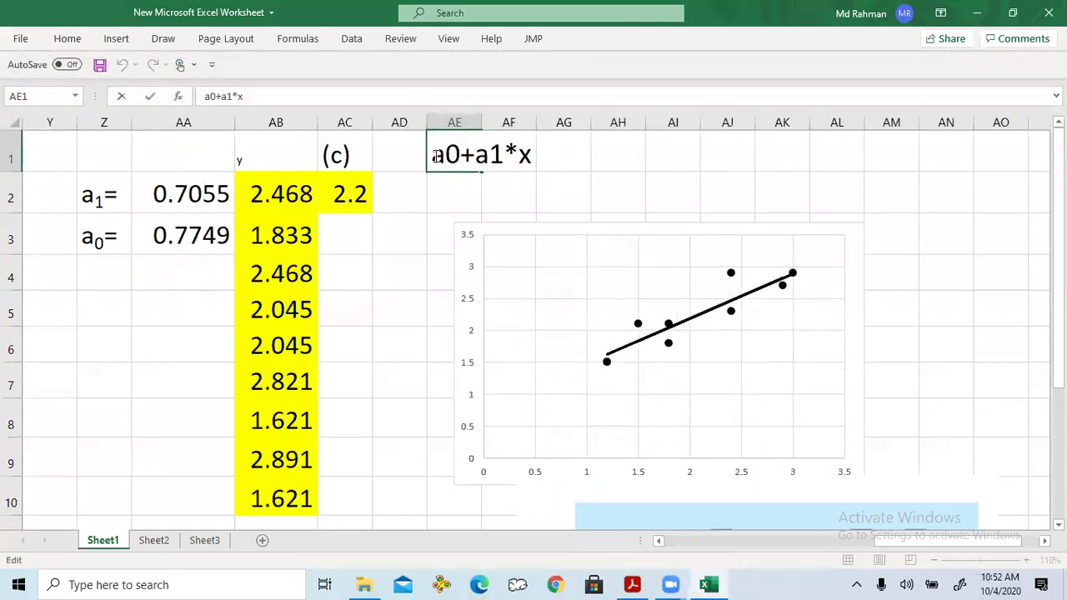
text(y=)
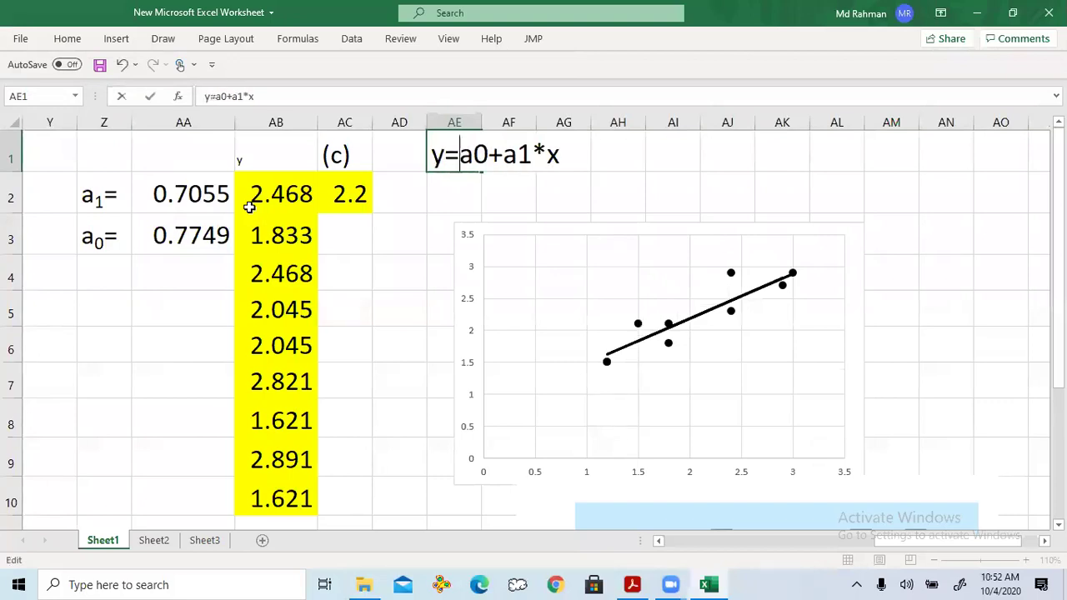
click(620, 166)
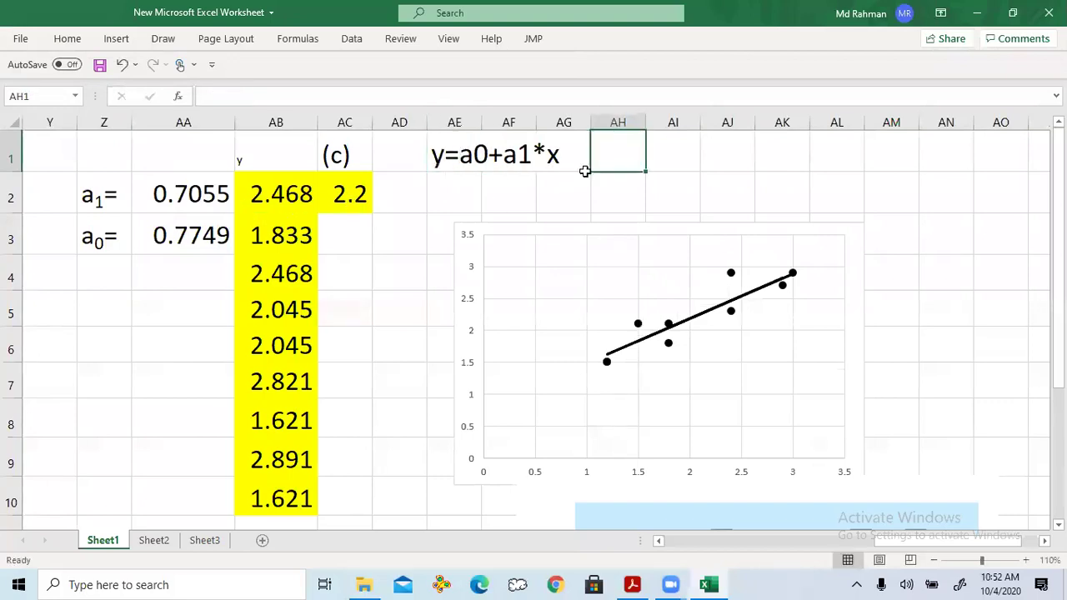
Step: Format the 0 of a0 in the AE1 equation as a subscript
click(439, 153)
double_click(474, 152)
drag(474, 152, 484, 152)
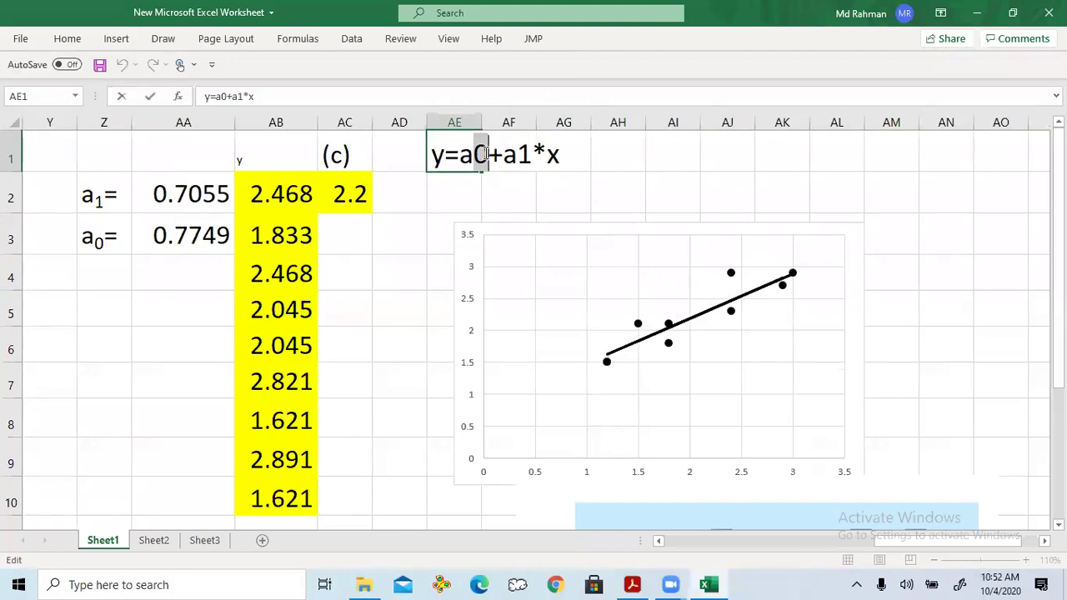
right_click(482, 153)
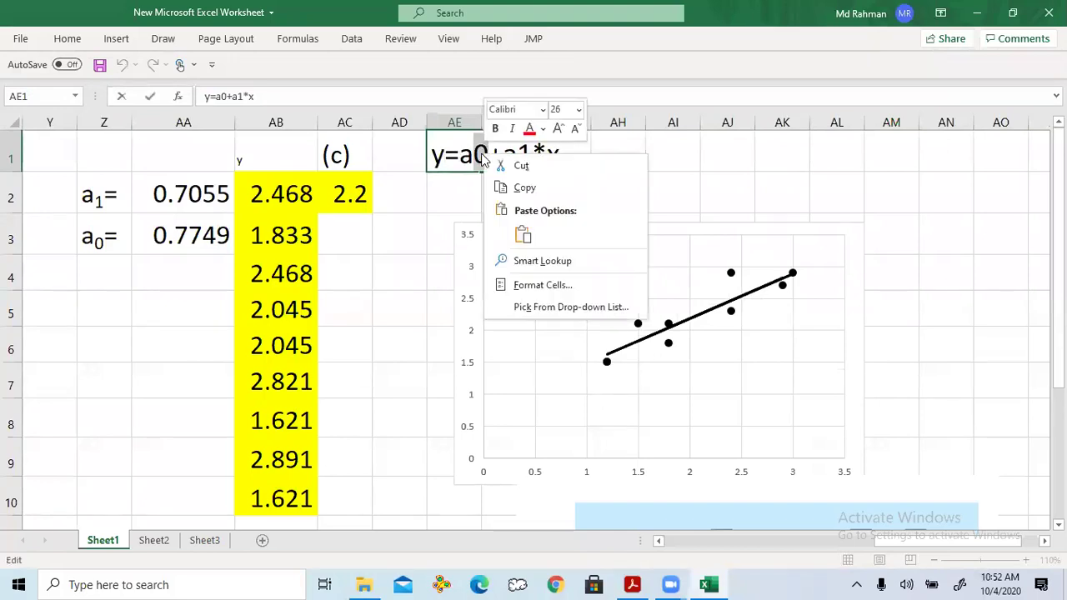
click(540, 292)
click(358, 321)
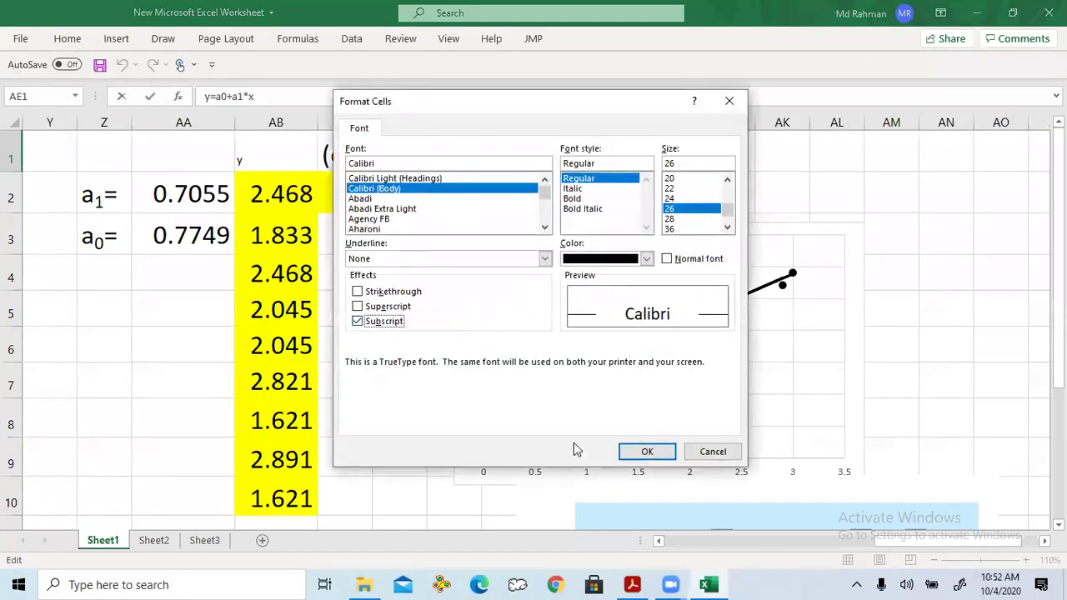
click(643, 454)
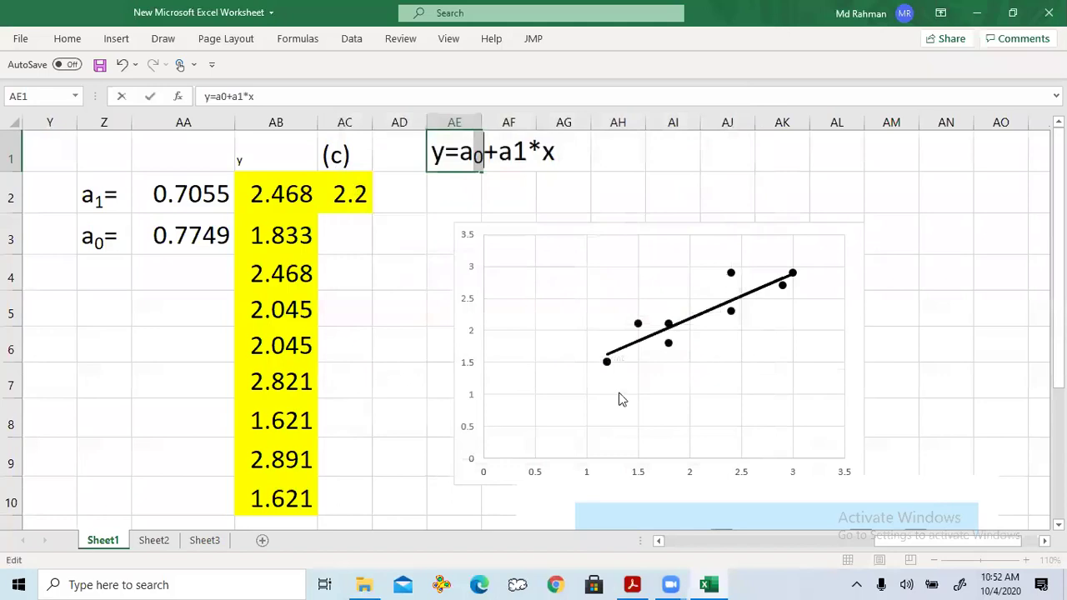
Step: Format the 1 of a1 in the AE1 equation as a subscript
drag(514, 152, 525, 151)
right_click(521, 153)
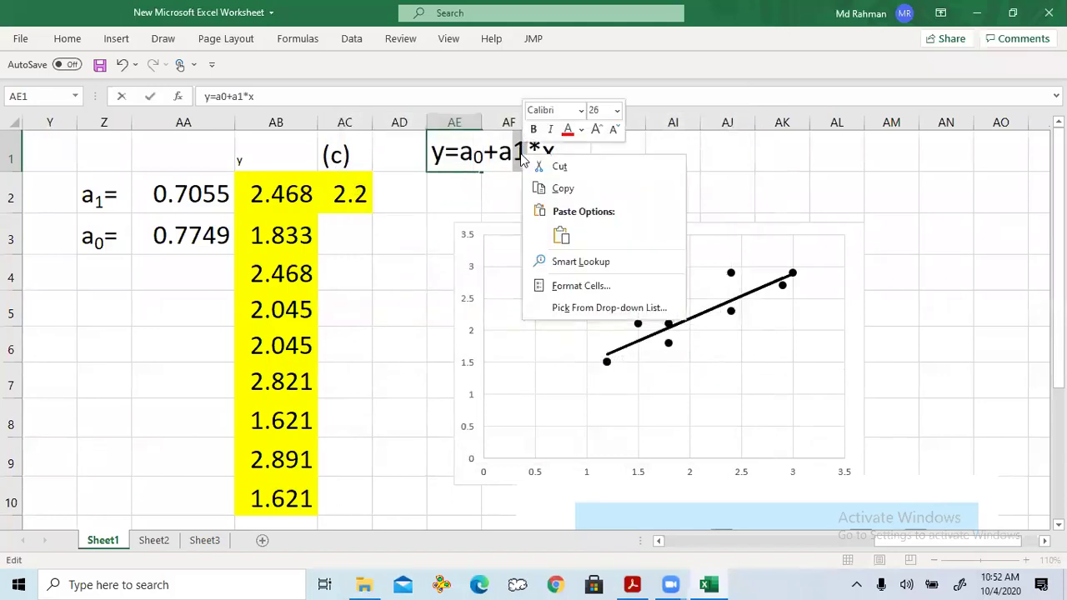
click(575, 286)
click(429, 322)
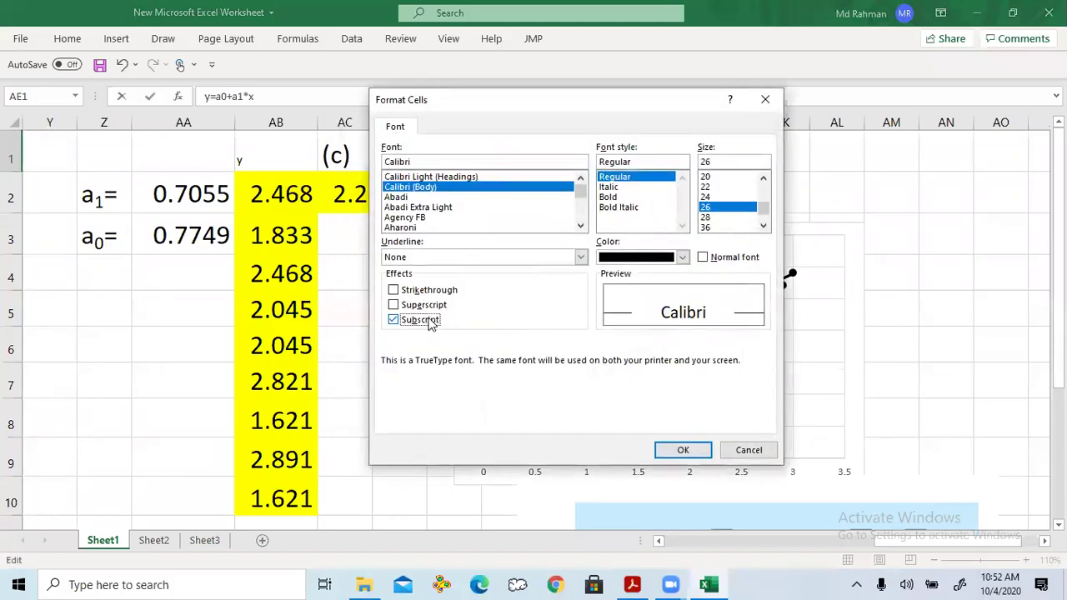
click(673, 450)
Step: Remove the asterisk from the equation in AE1 so it reads y=a0+a1x
click(534, 145)
key(BackSpace)
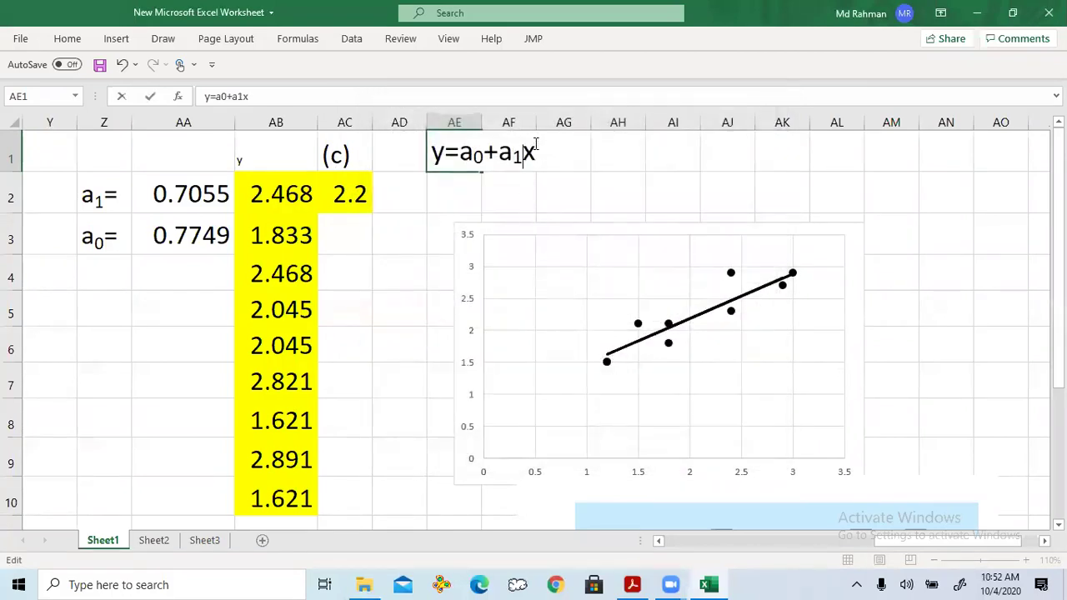
click(386, 228)
click(434, 157)
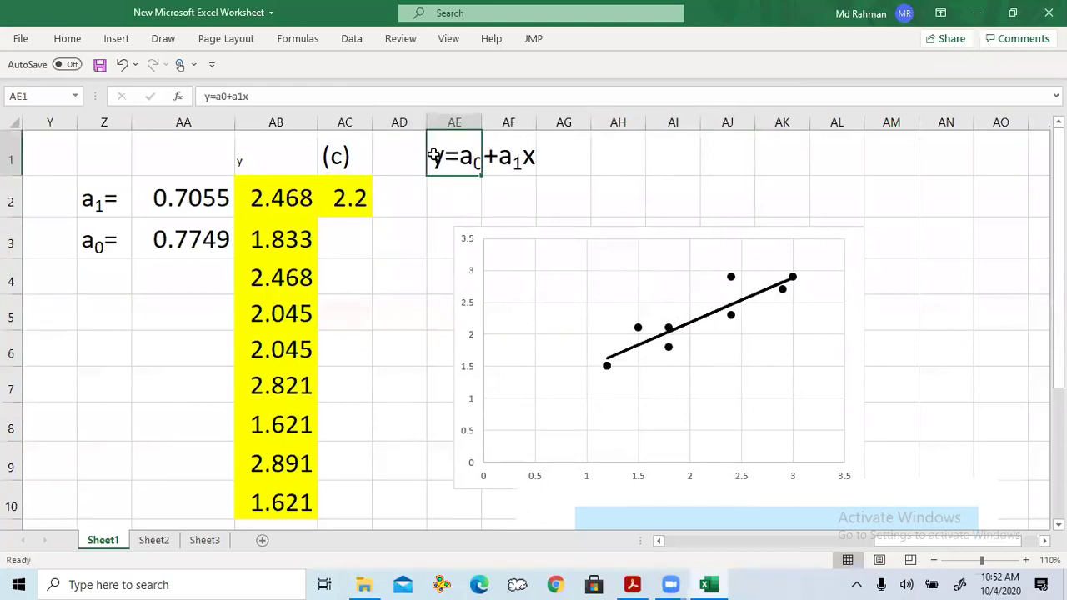
click(617, 171)
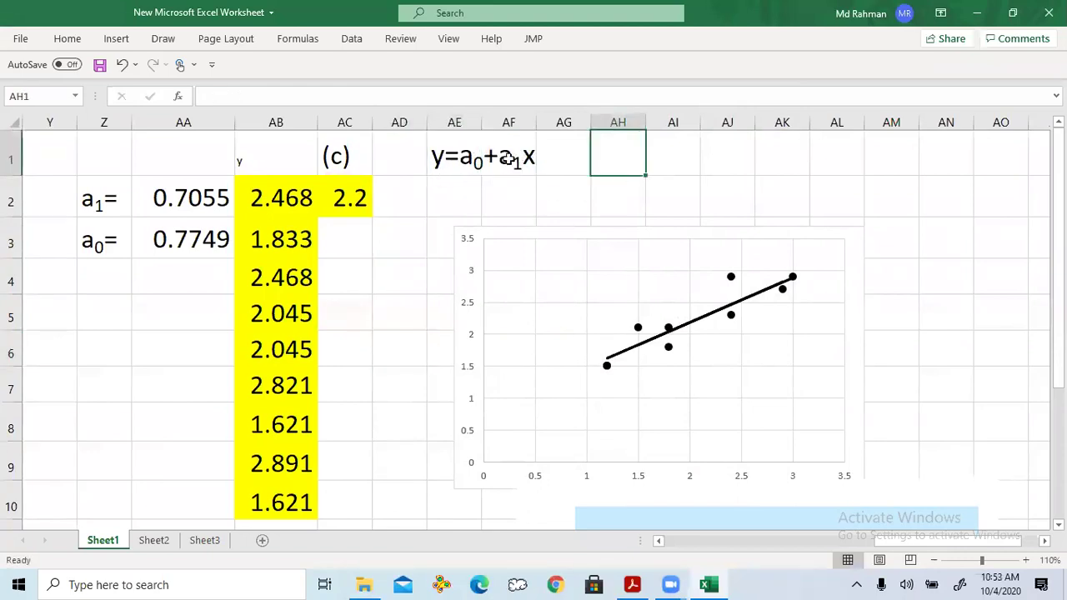
Step: Review the bike-lane problem's data and parts (a) to (c), and examine the a1 and a0 coefficients and the formula in AC2
drag(900, 543, 692, 544)
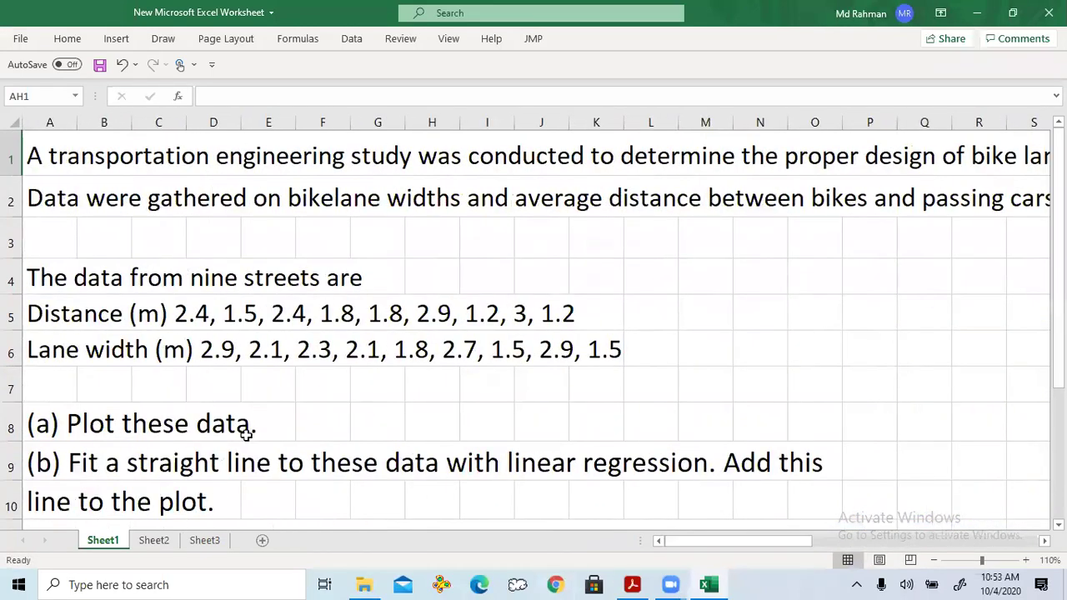
scroll(247, 433, down, 2)
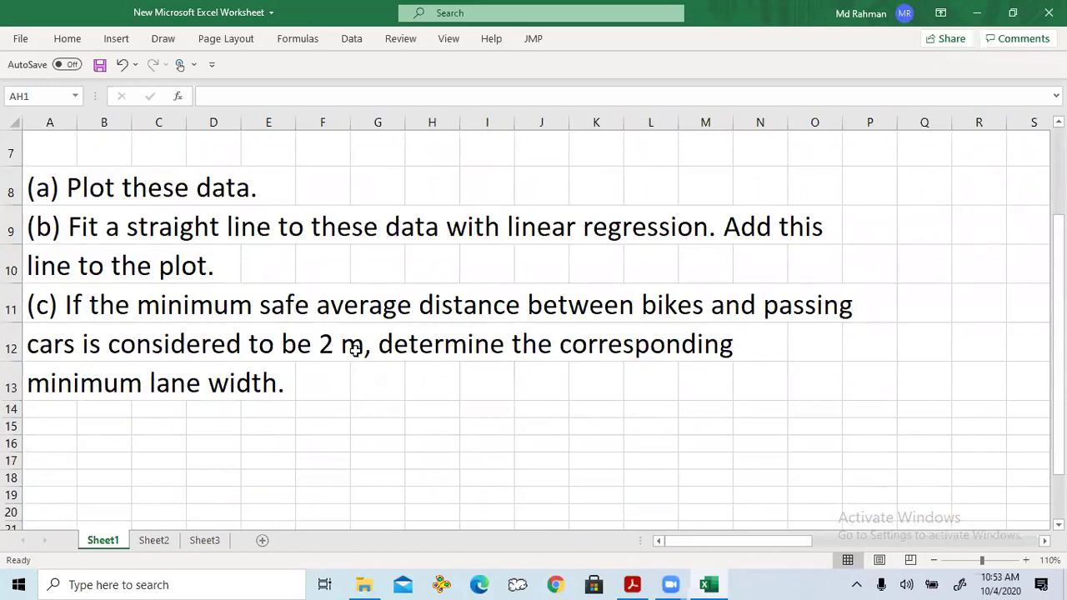
scroll(356, 348, up, 2)
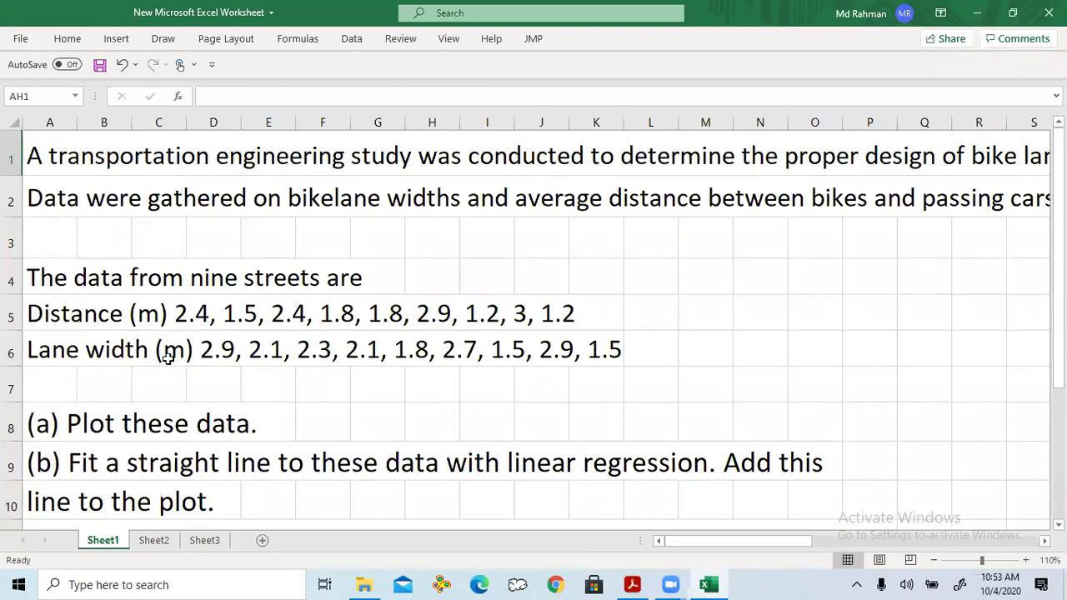
scroll(405, 433, down, 2)
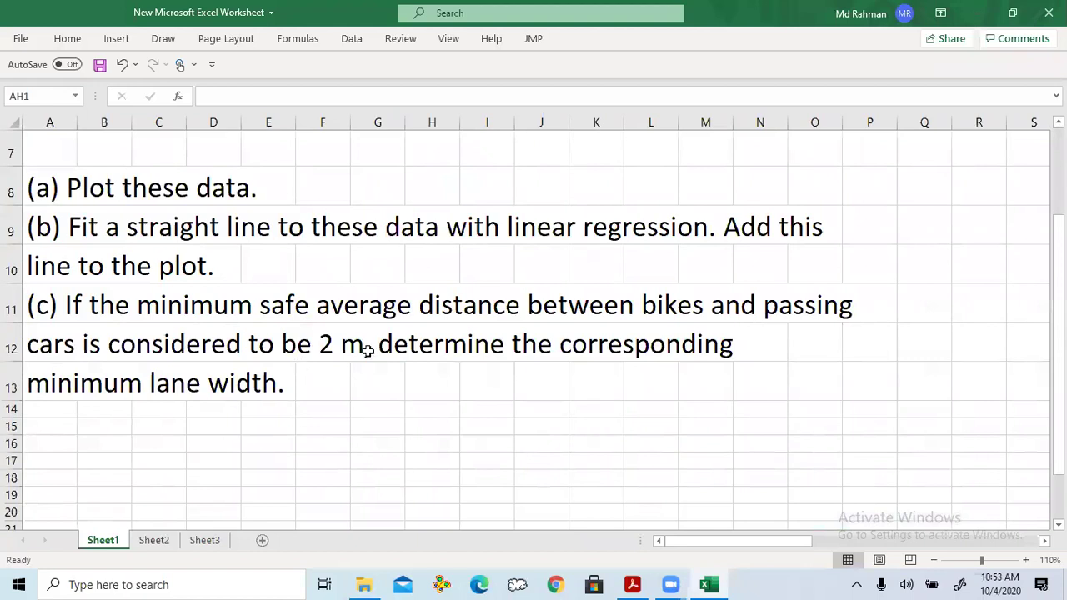
drag(714, 545, 912, 541)
scroll(779, 454, up, 2)
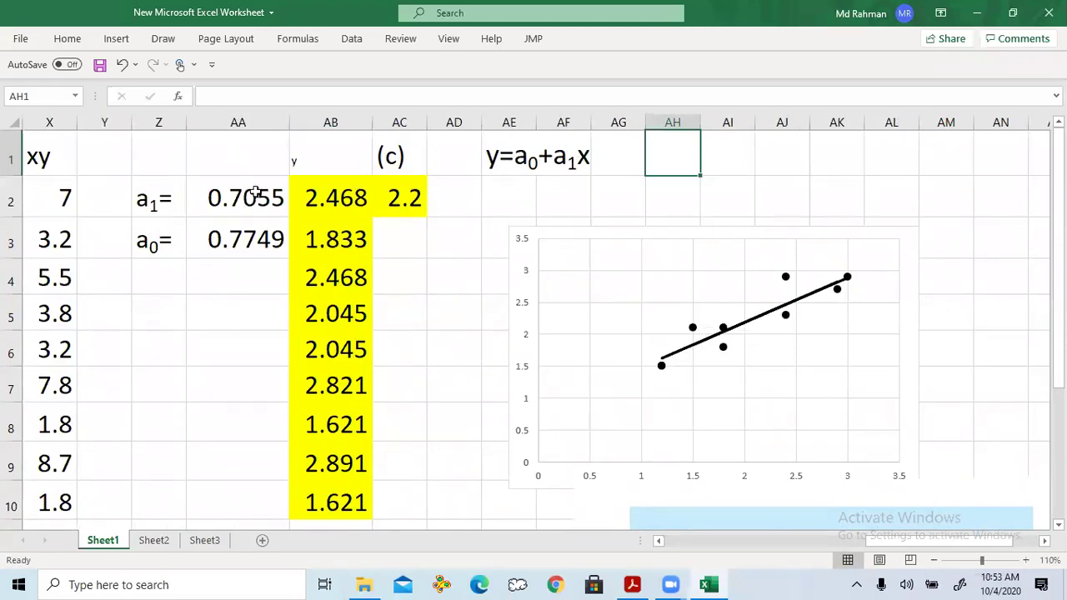
click(222, 197)
click(227, 237)
click(232, 197)
click(236, 234)
click(401, 193)
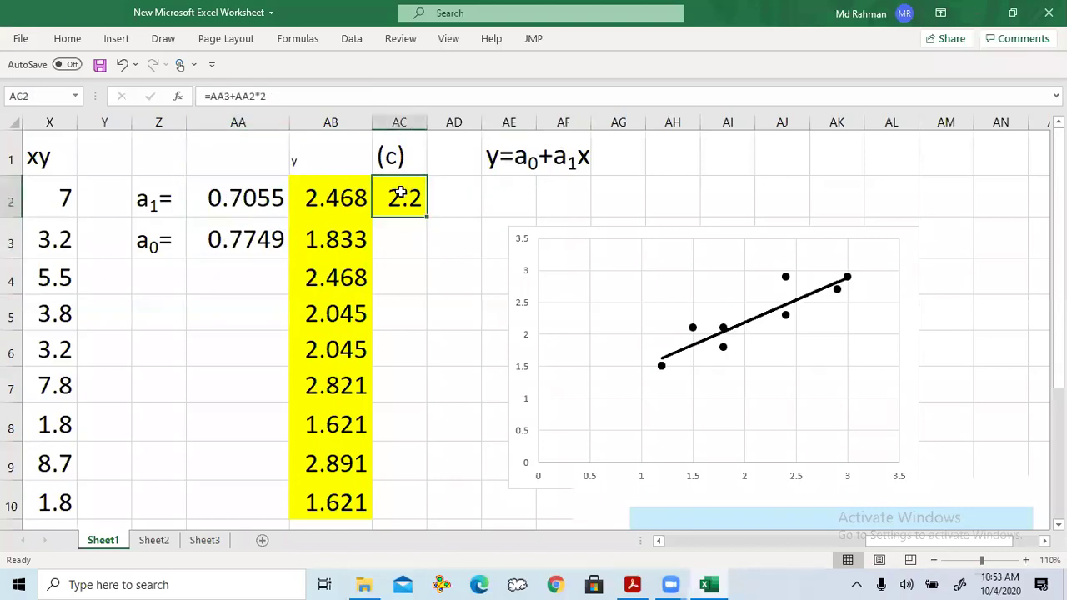
Step: Move the equation y=a0+a1x from AE1 to AC1, replacing the (c) label, and save the workbook
click(492, 152)
drag(479, 144, 392, 153)
click(504, 338)
click(446, 339)
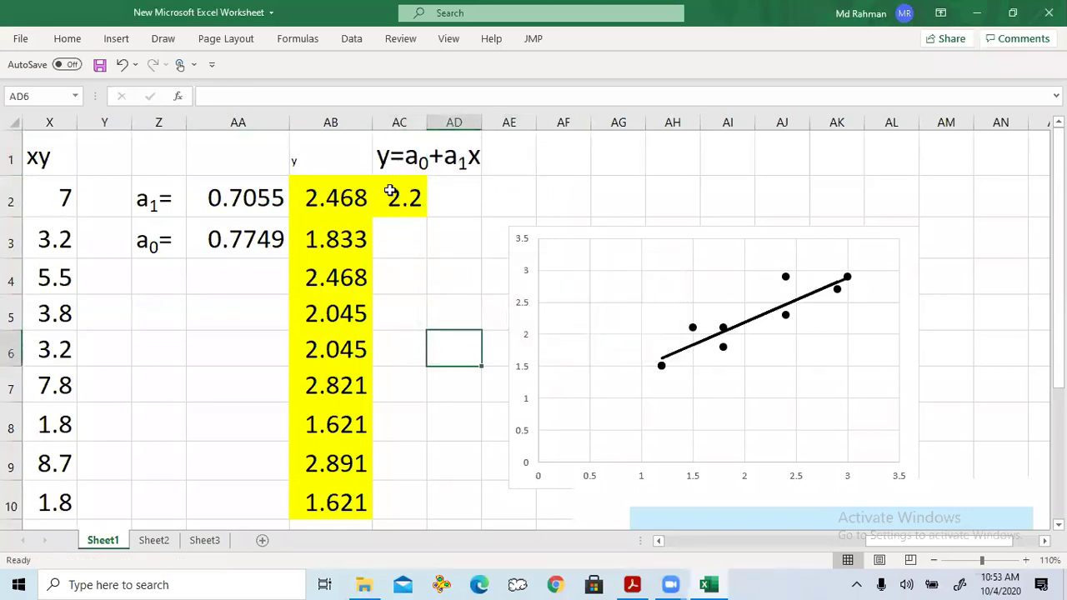
click(100, 64)
click(156, 544)
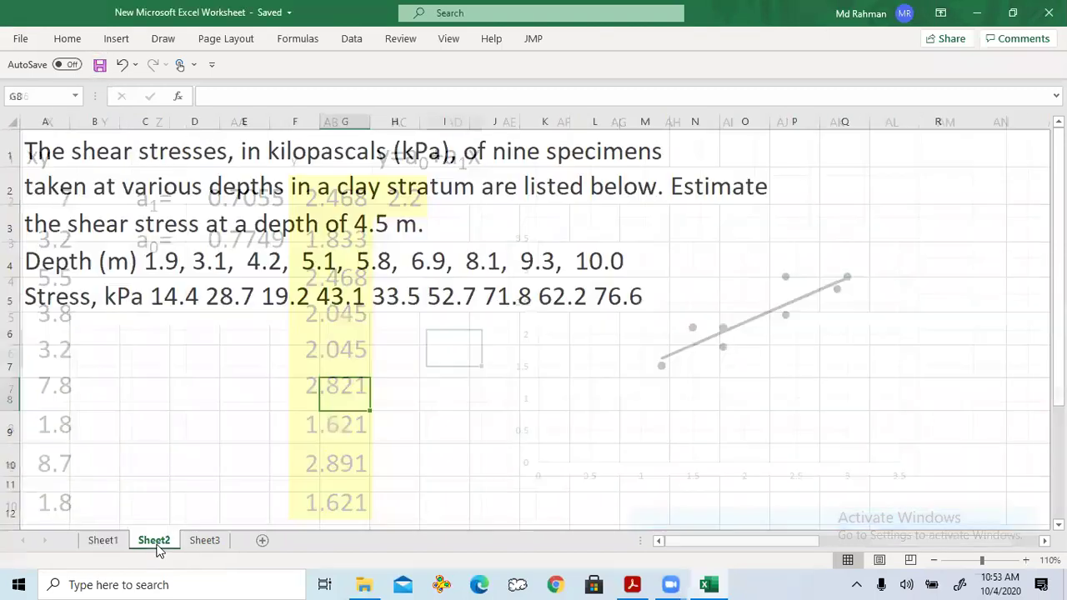
click(104, 542)
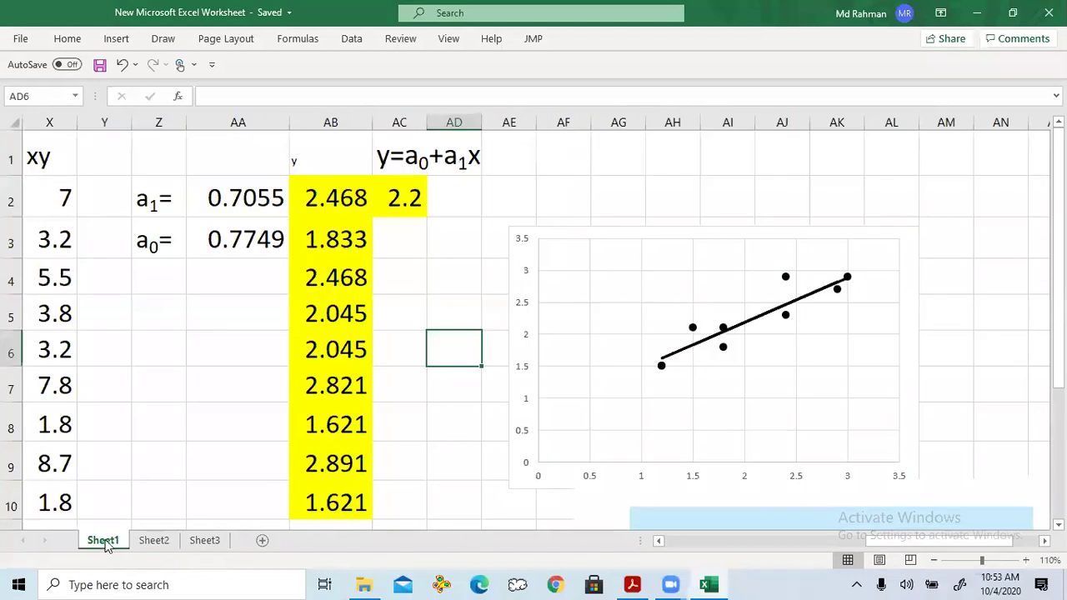
click(231, 376)
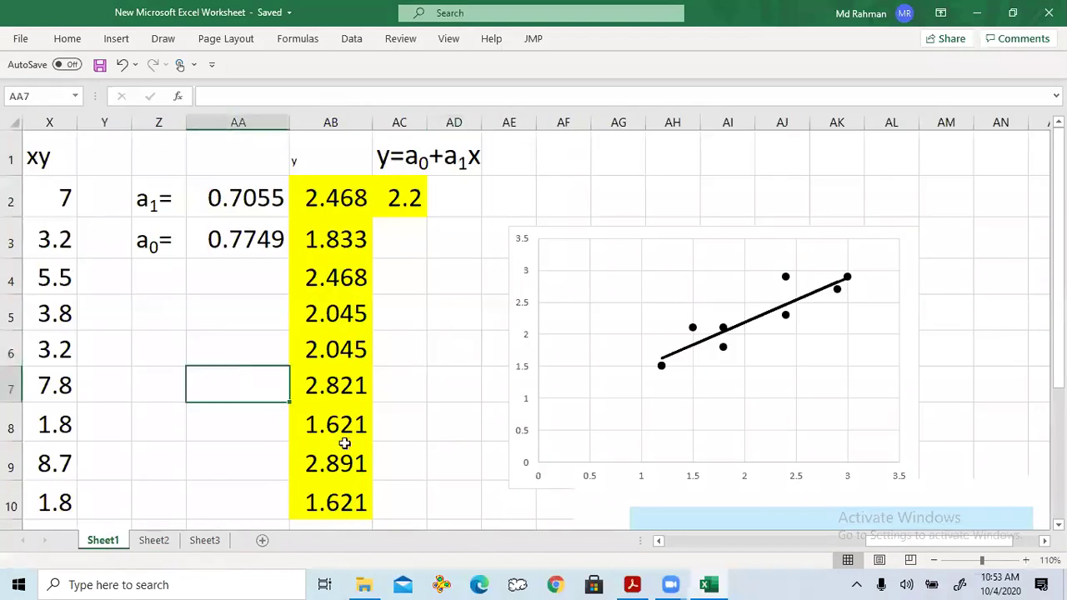
click(907, 583)
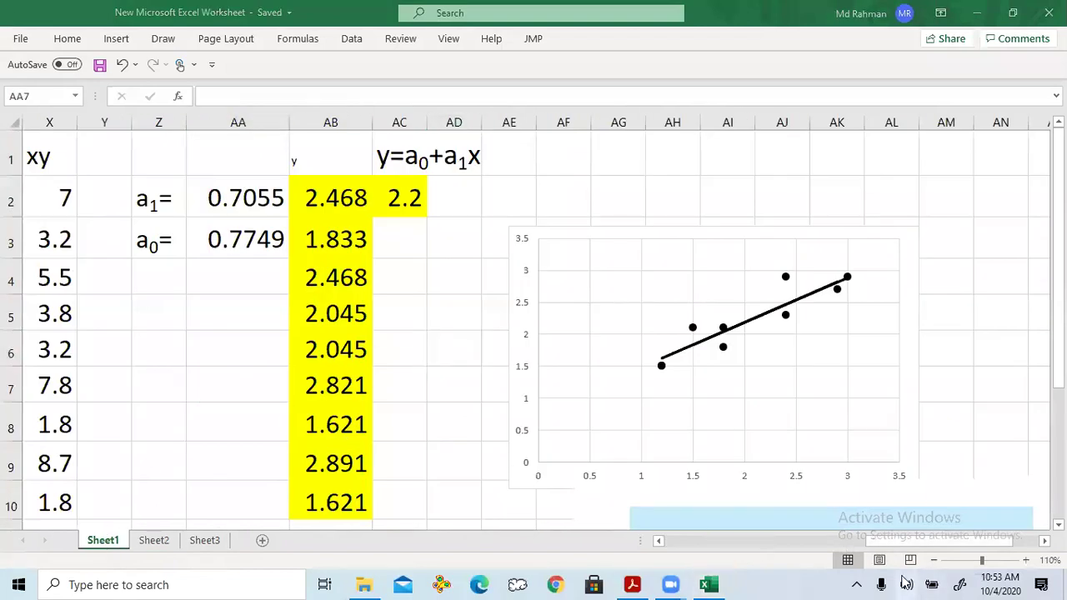
click(756, 582)
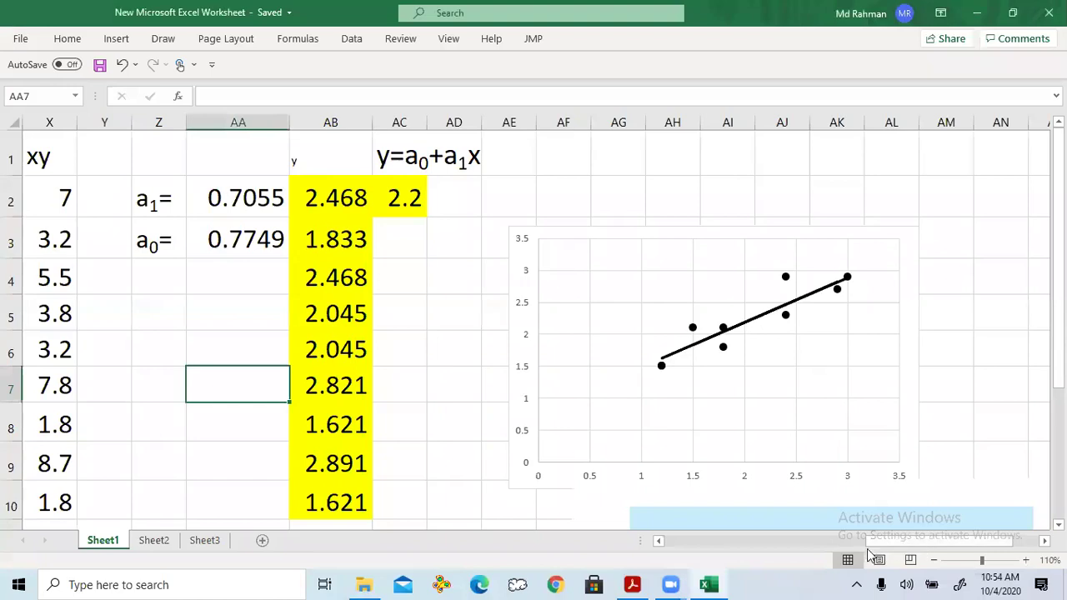
mouse_move(894, 542)
mouse_down()
mouse_move(753, 543)
mouse_move(905, 540)
mouse_up()
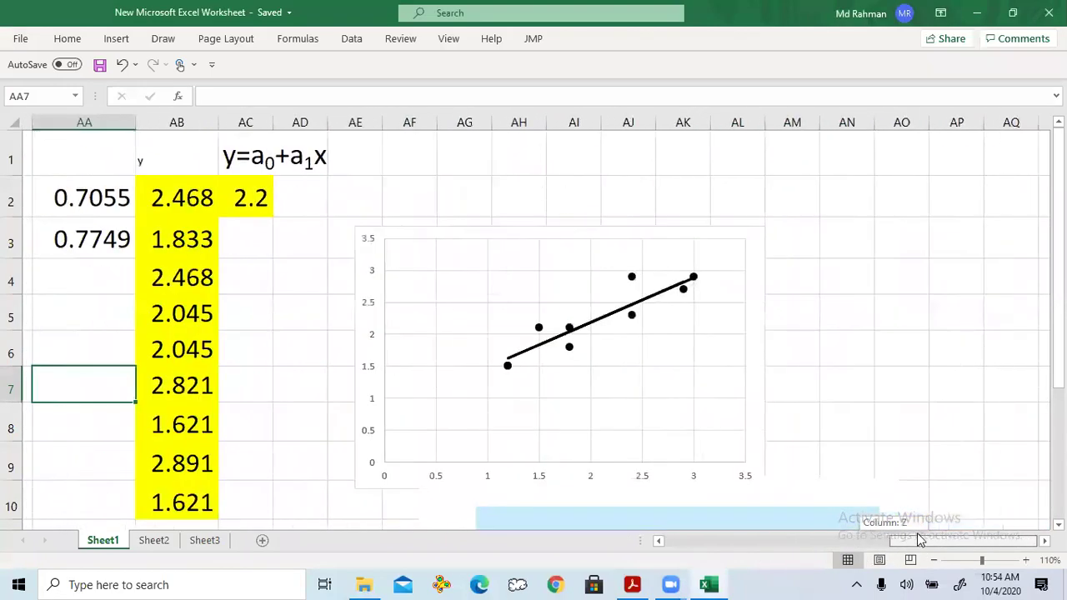
Step: Switch to Sheet2 and read the problem statement about shear stresses at various depths in a clay stratum
click(154, 540)
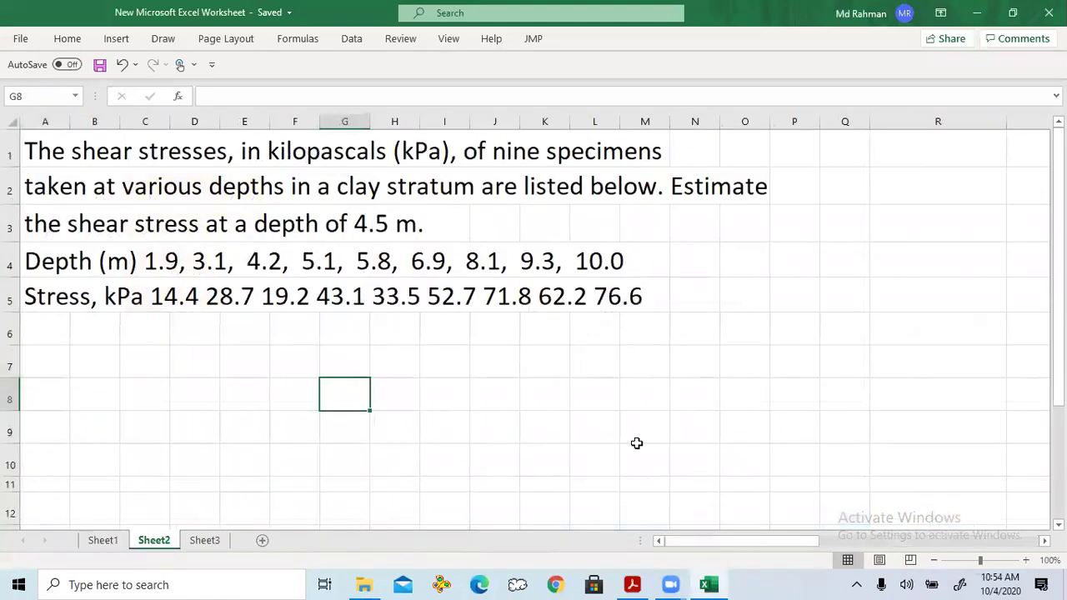
click(722, 451)
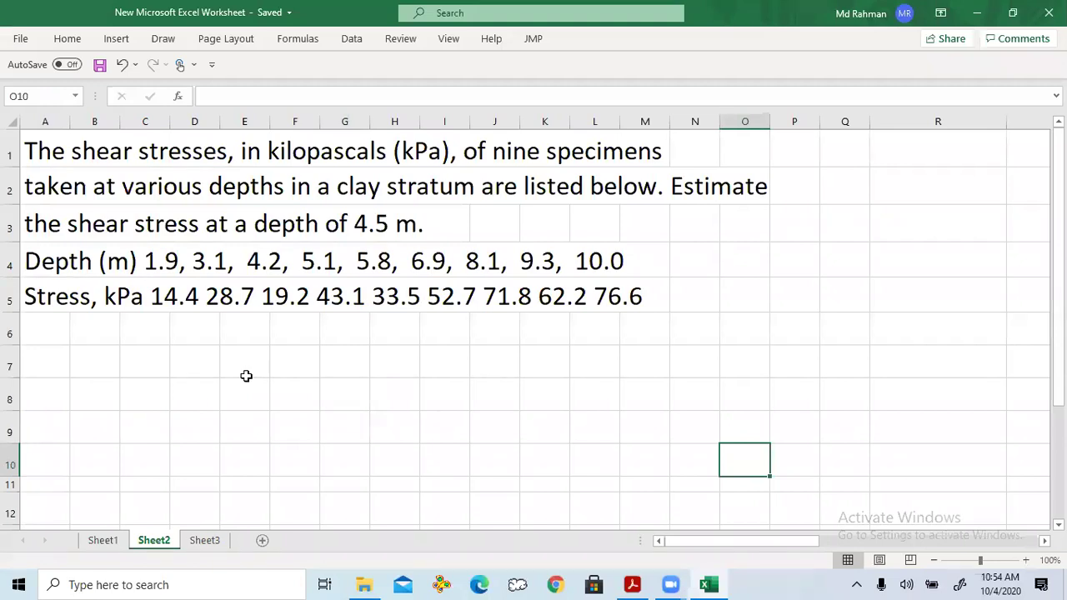
click(30, 152)
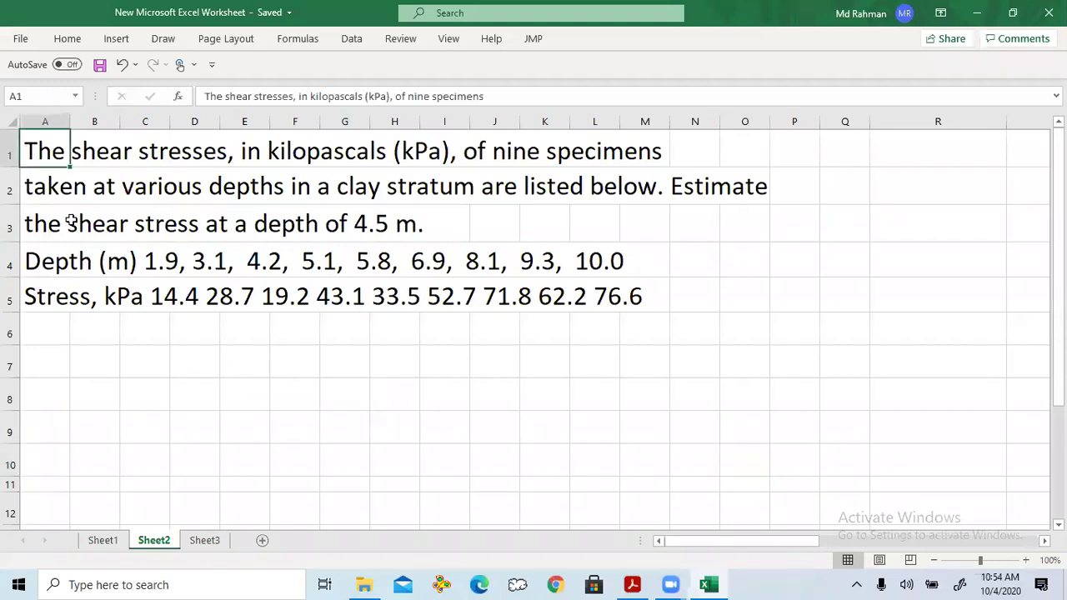
click(80, 263)
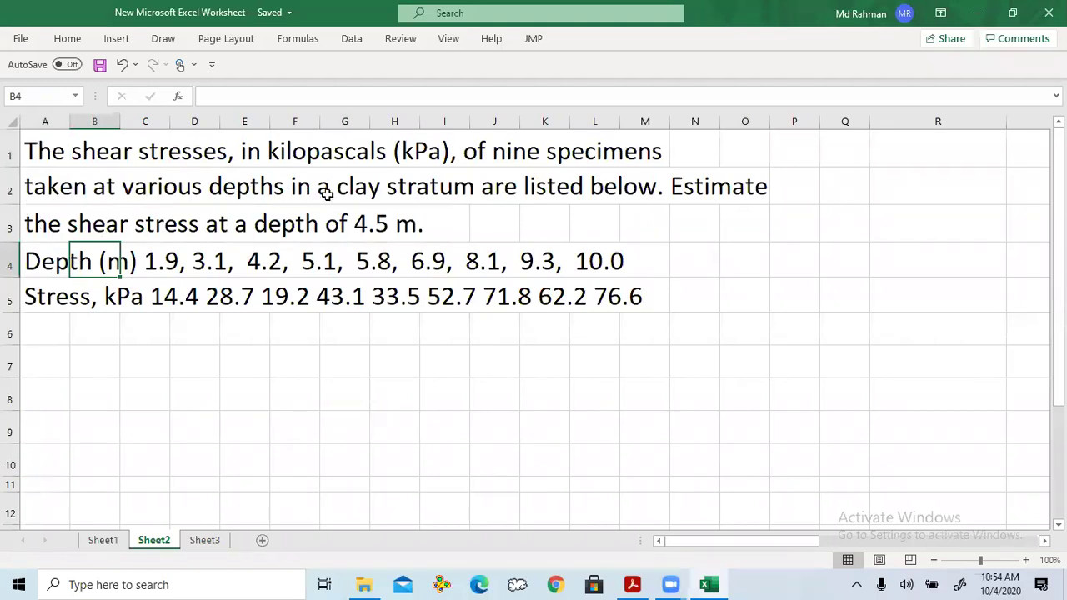
click(658, 187)
click(179, 392)
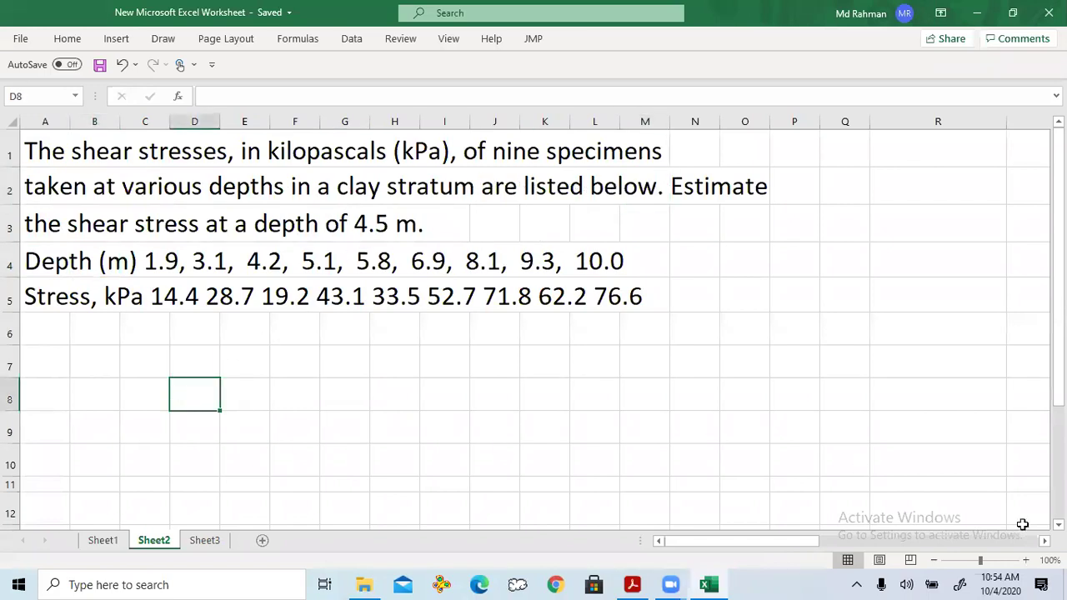
Step: Enlarge Sheet2 to 130% and examine the depth and stress data and the 4.5 m depth in the question
click(1026, 560)
click(1026, 560)
click(1026, 560)
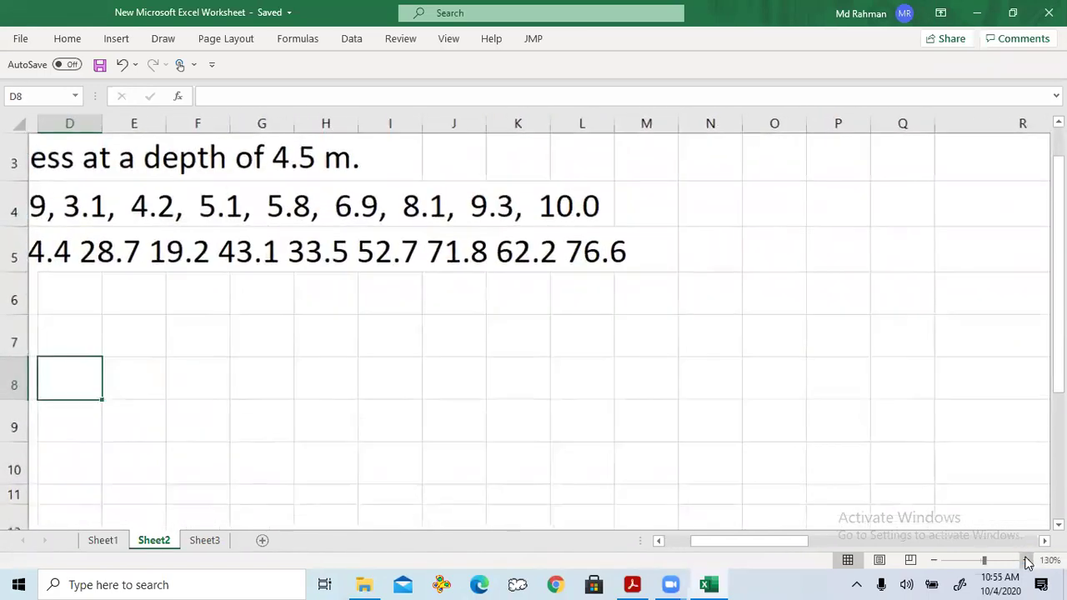
scroll(626, 495, up, 1)
drag(767, 546, 670, 539)
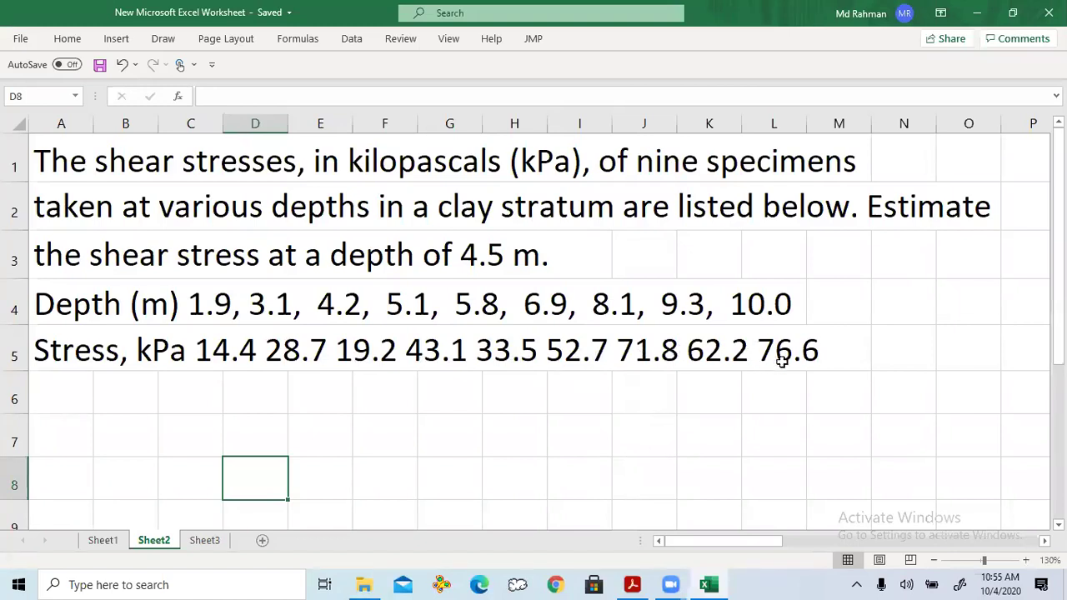
click(490, 422)
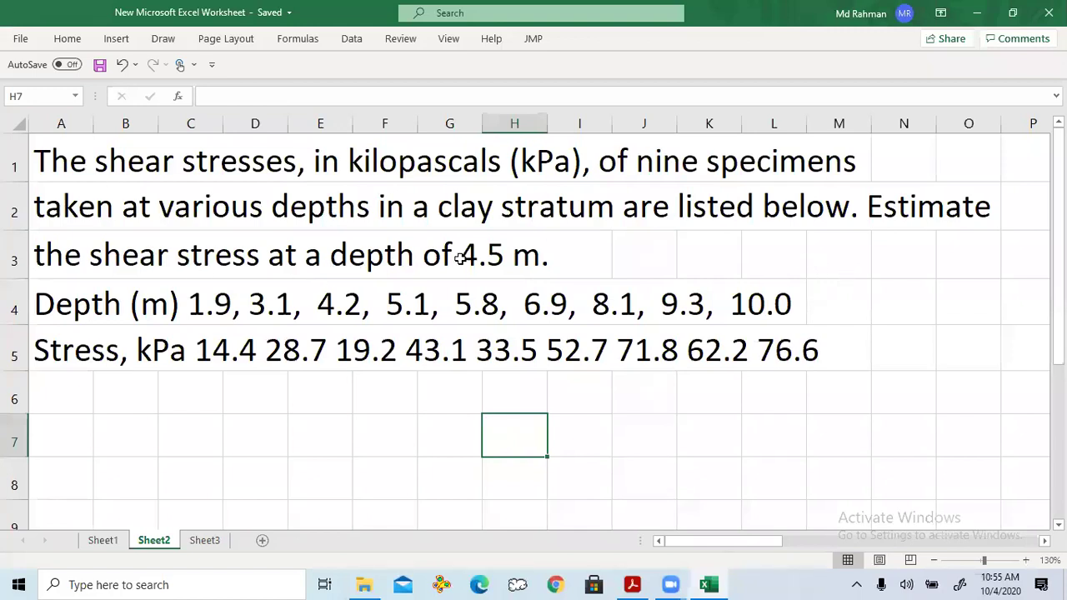
click(408, 251)
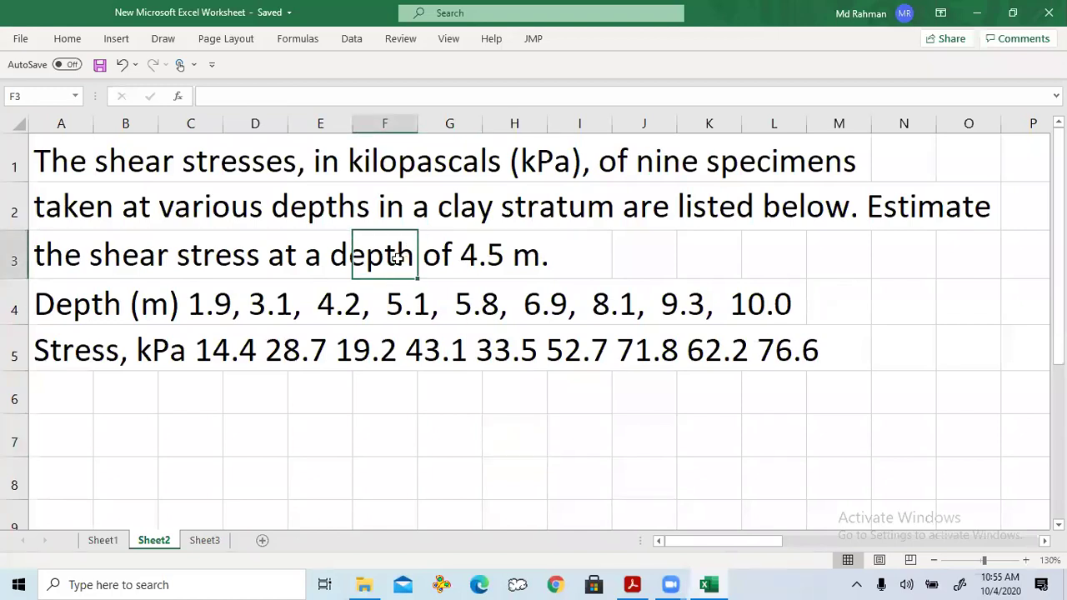
click(406, 359)
Step: Fill the data point markers of the stress-versus-depth scatter chart on Sheet2 with solid black
mouse_move(737, 542)
mouse_down()
mouse_move(722, 540)
mouse_move(954, 557)
mouse_up()
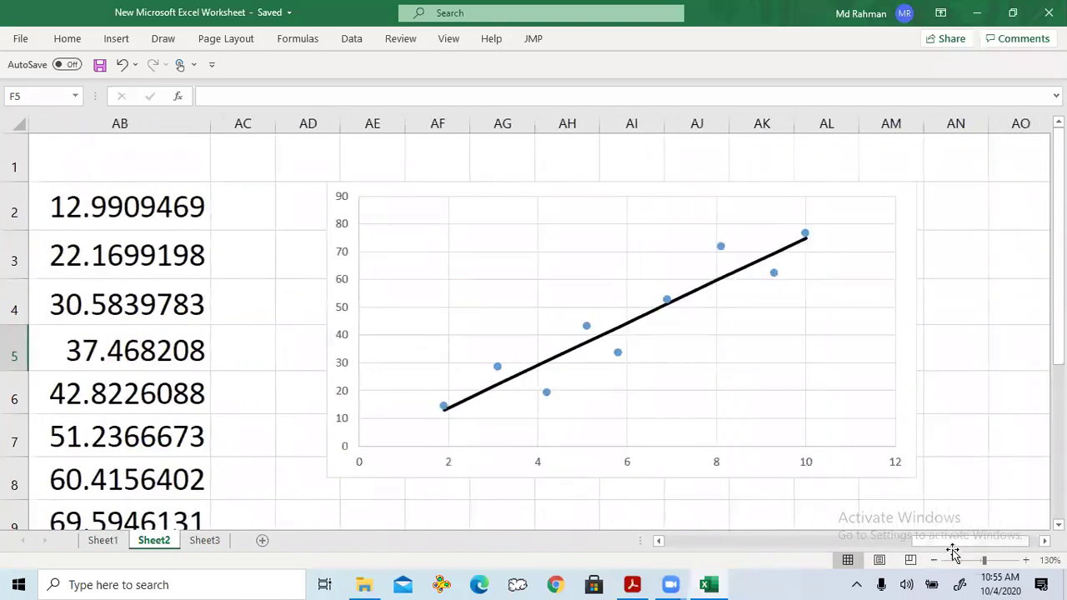
click(546, 392)
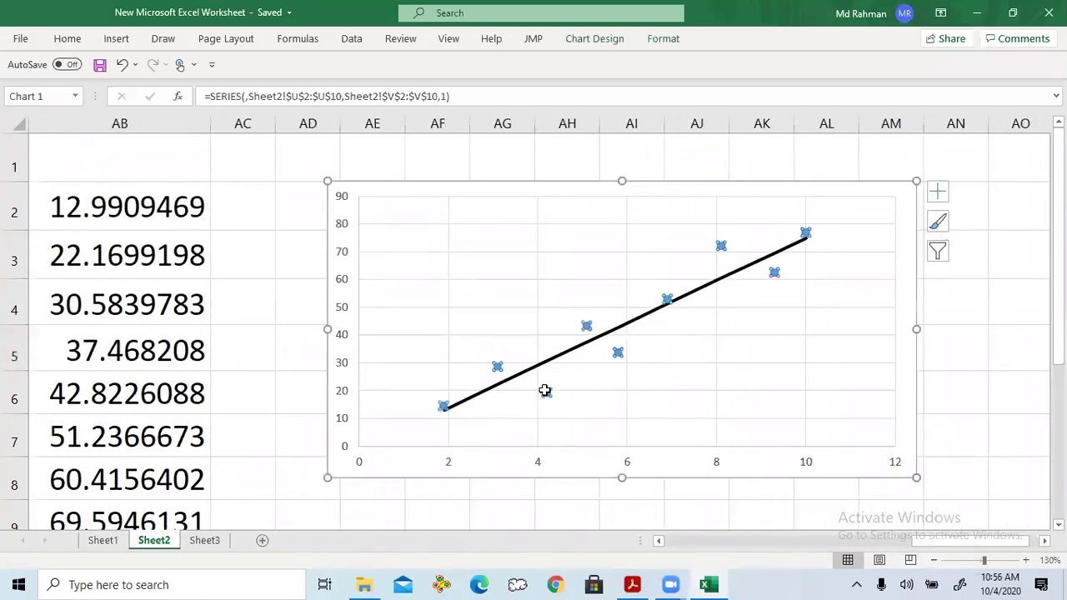
right_click(546, 392)
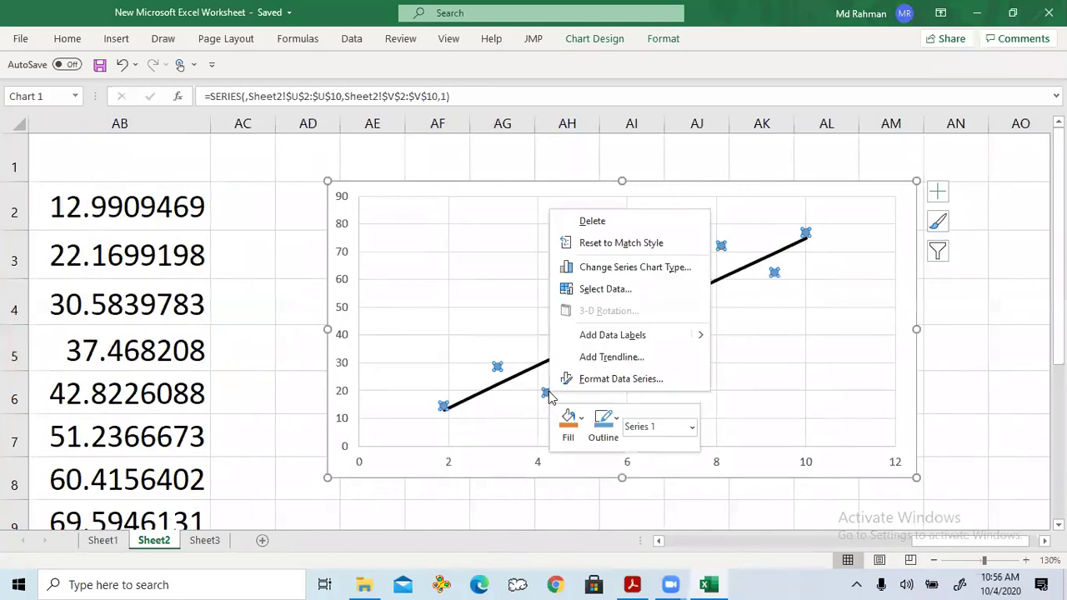
click(602, 377)
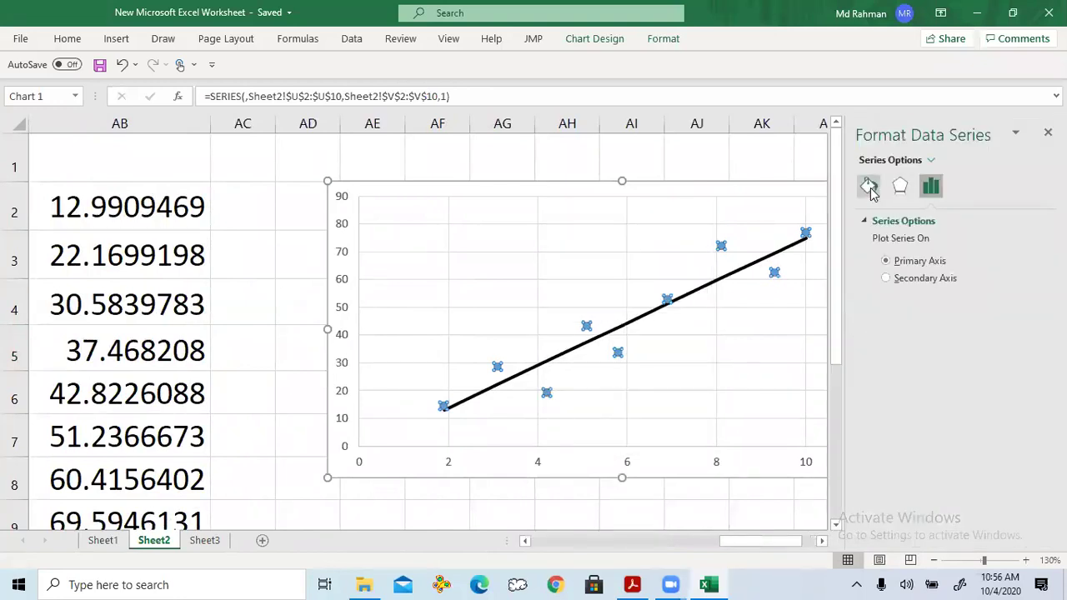
click(868, 185)
click(936, 225)
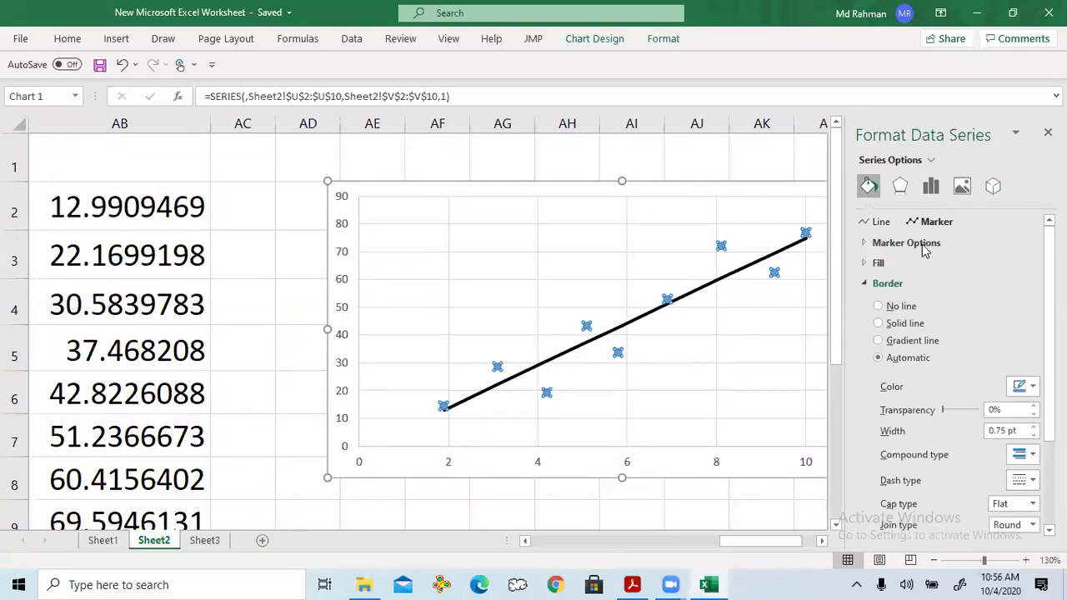
click(913, 250)
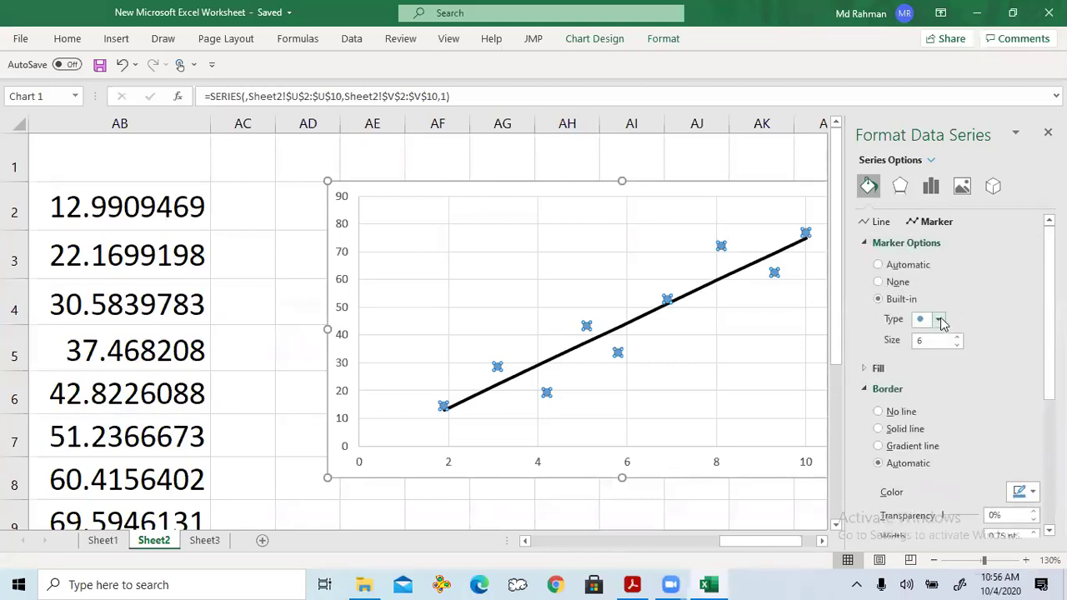
click(903, 370)
click(1023, 505)
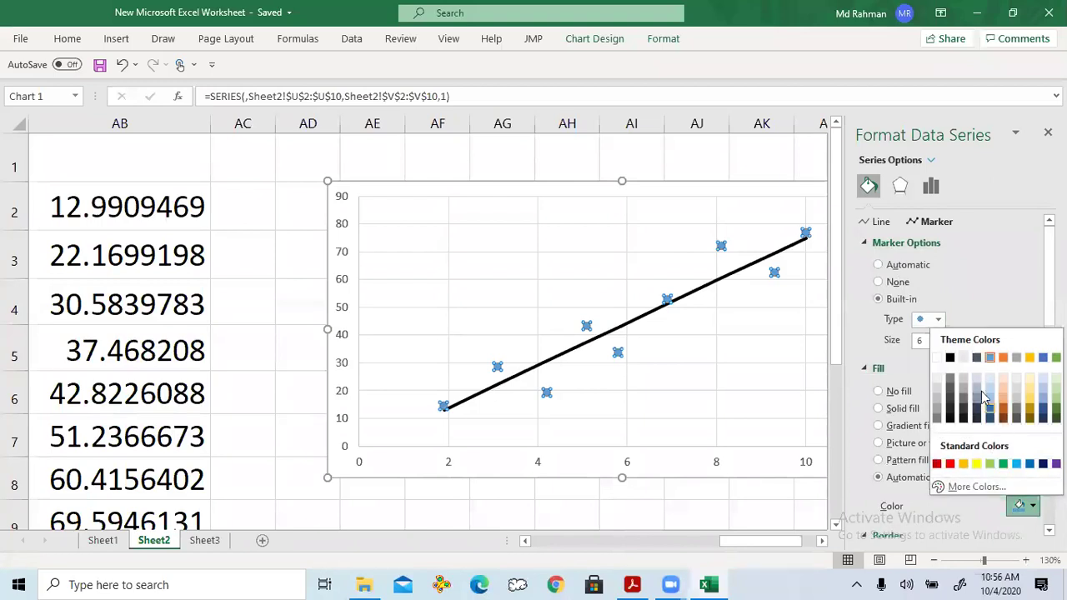
click(950, 358)
Step: Set the border of the chart's data point markers to black and finish formatting the series
scroll(963, 369, down, 4)
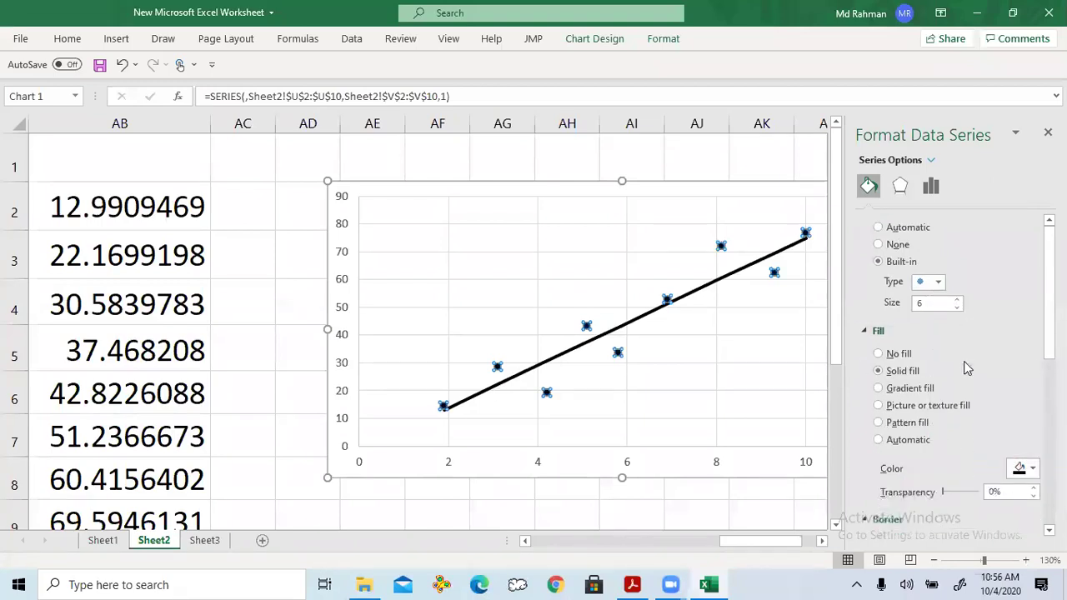
click(1022, 511)
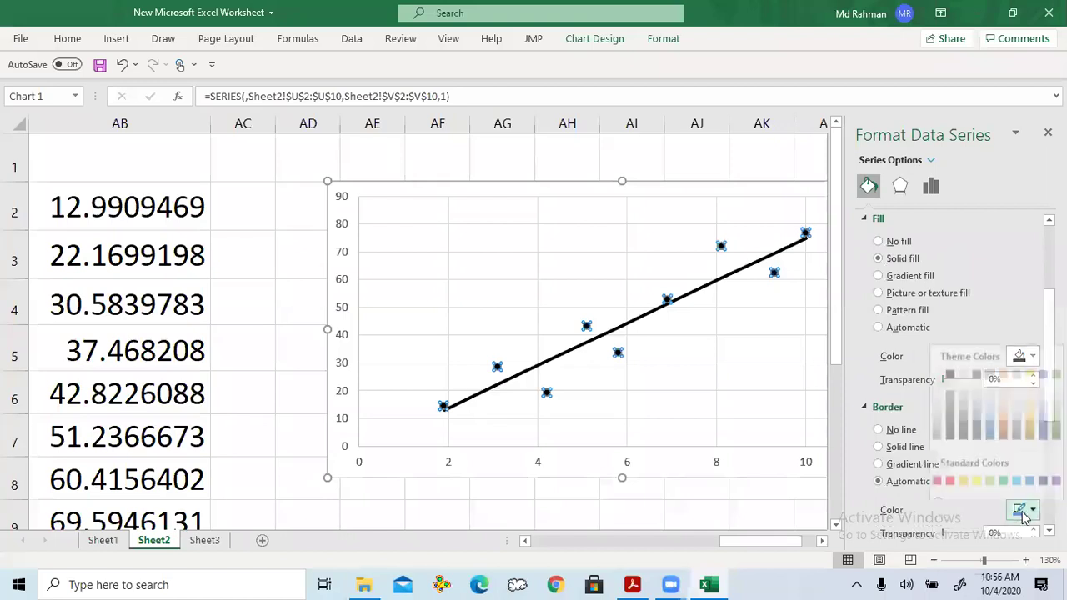
click(950, 362)
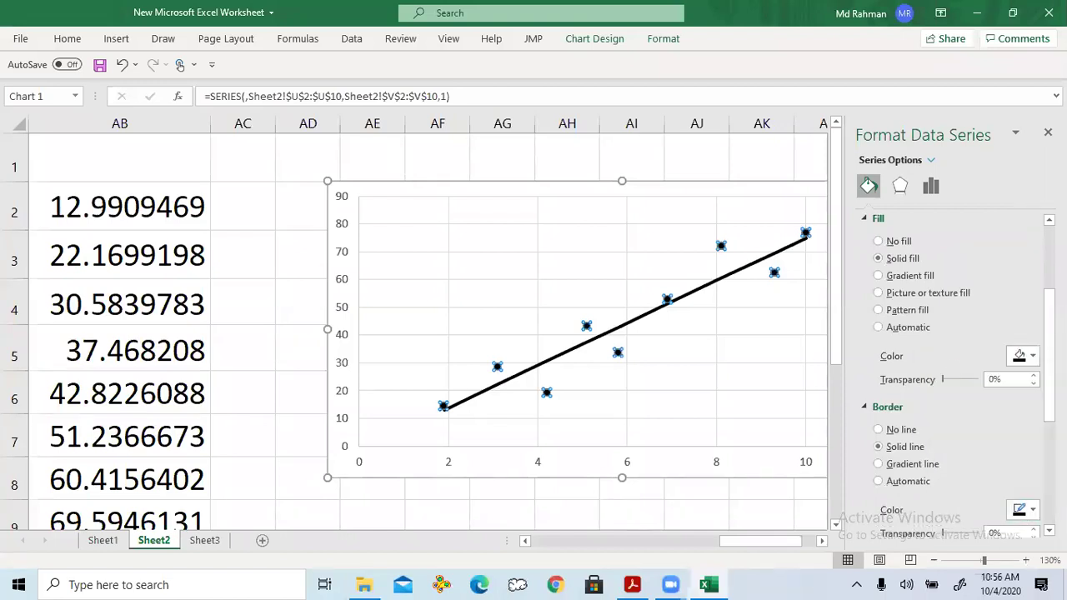
click(1048, 132)
click(997, 257)
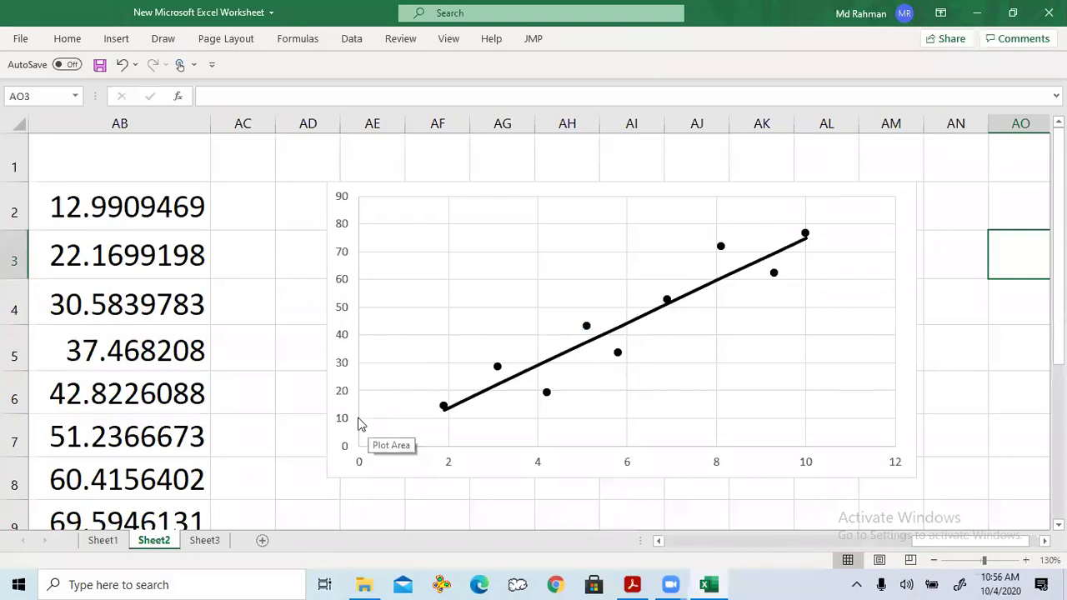
Step: Change the unit in the Stress column heading in cell V1 to kPa
drag(912, 544, 846, 552)
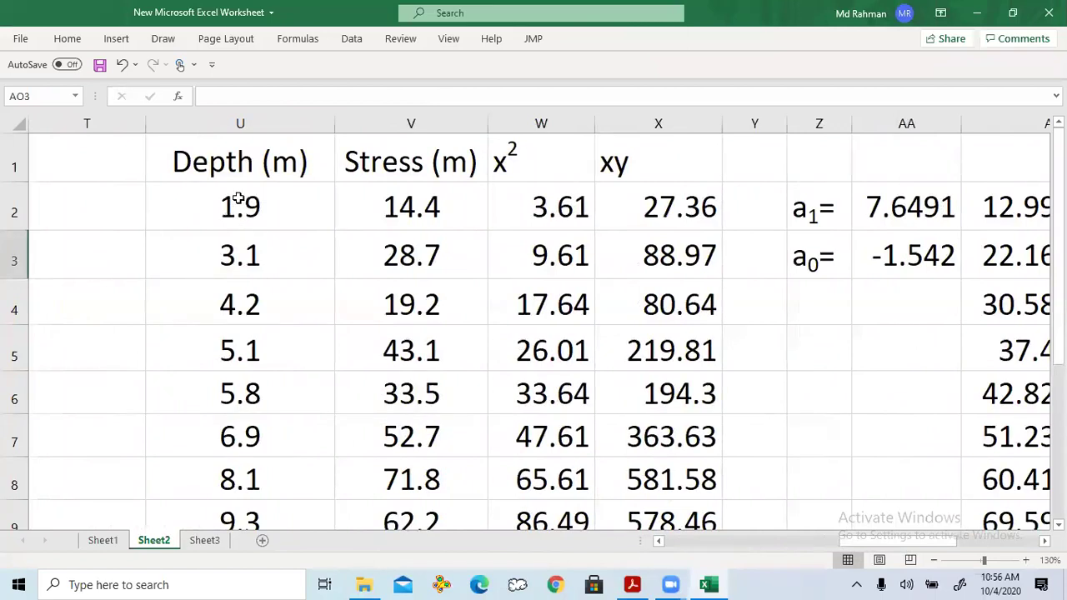
scroll(252, 339, down, 3)
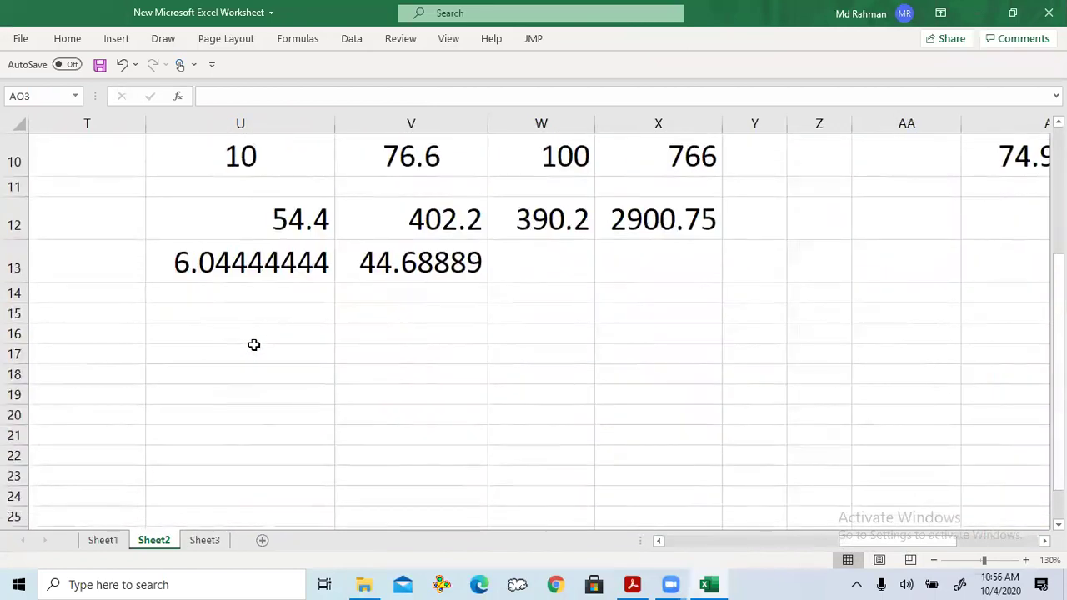
scroll(254, 334, up, 3)
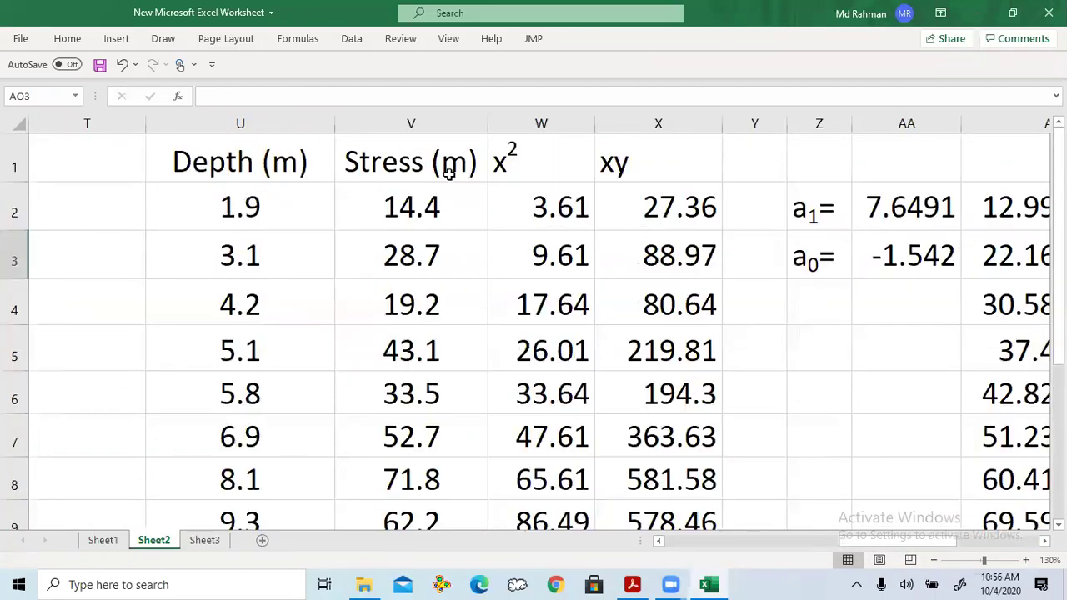
click(370, 164)
click(248, 96)
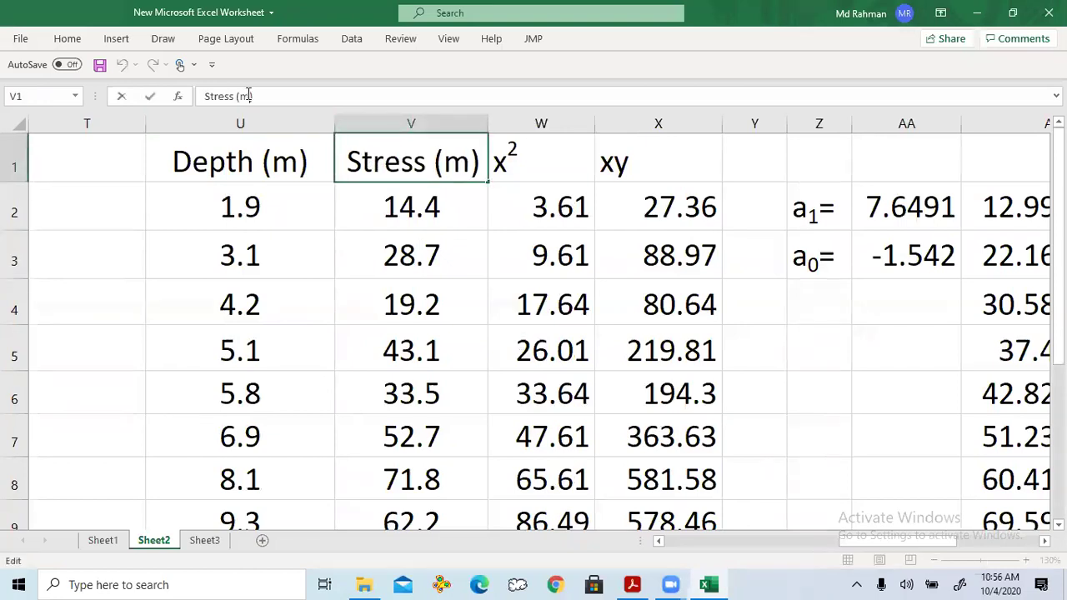
key(BackSpace)
text(kPa)
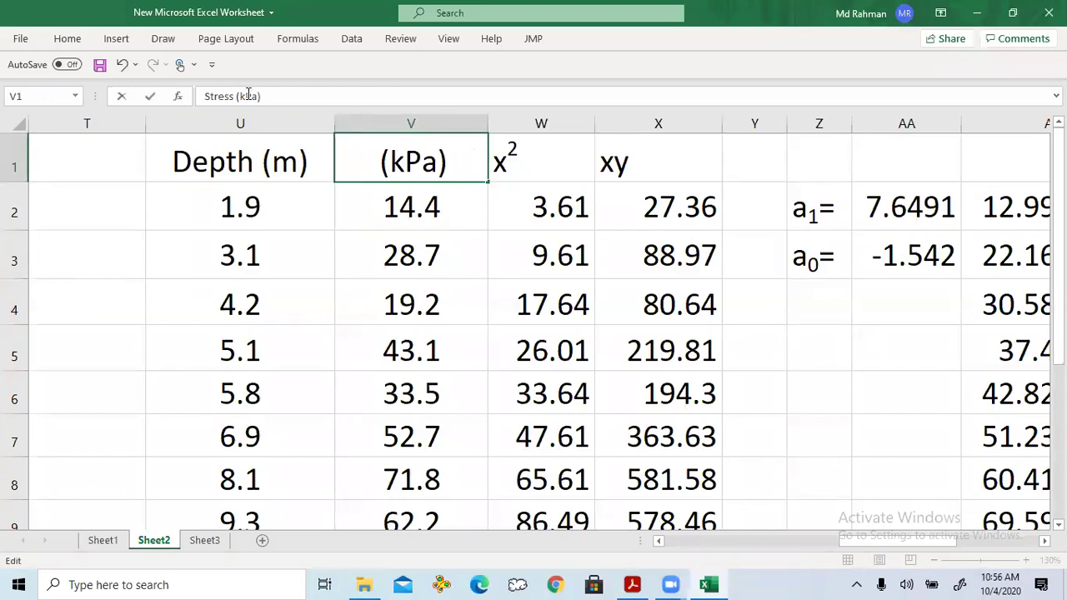
click(360, 236)
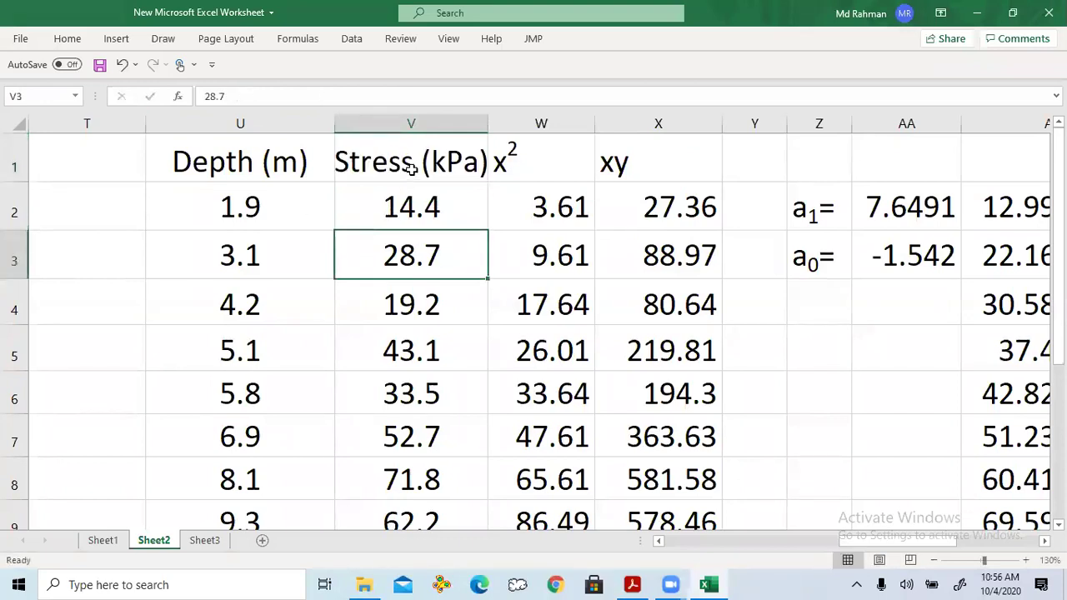
Step: Examine the formulas behind the x² and xy columns of the depth and stress data
click(517, 196)
click(529, 167)
click(528, 199)
click(521, 255)
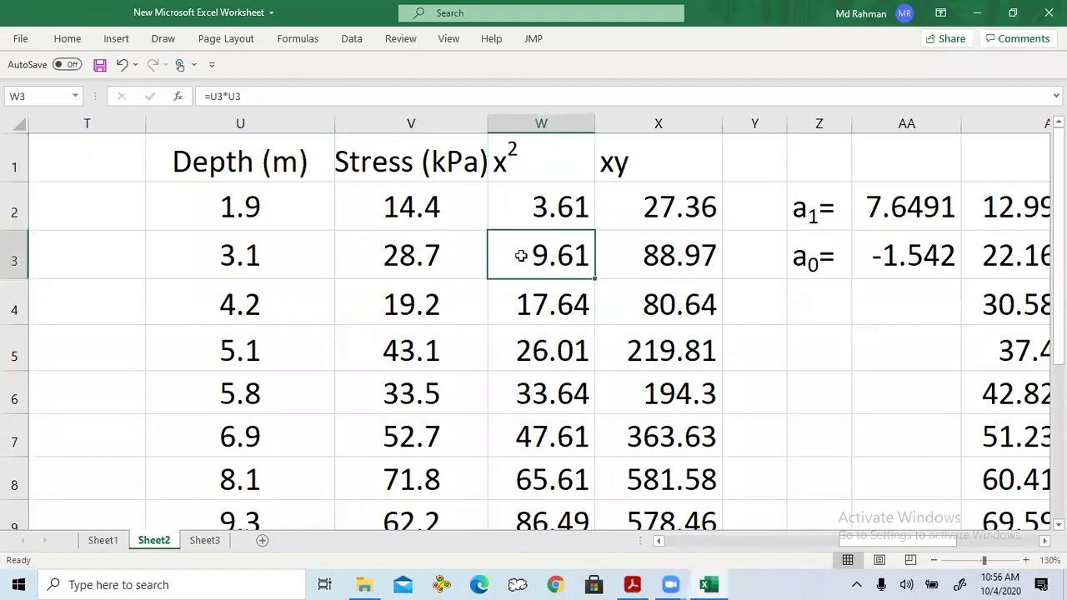
click(657, 205)
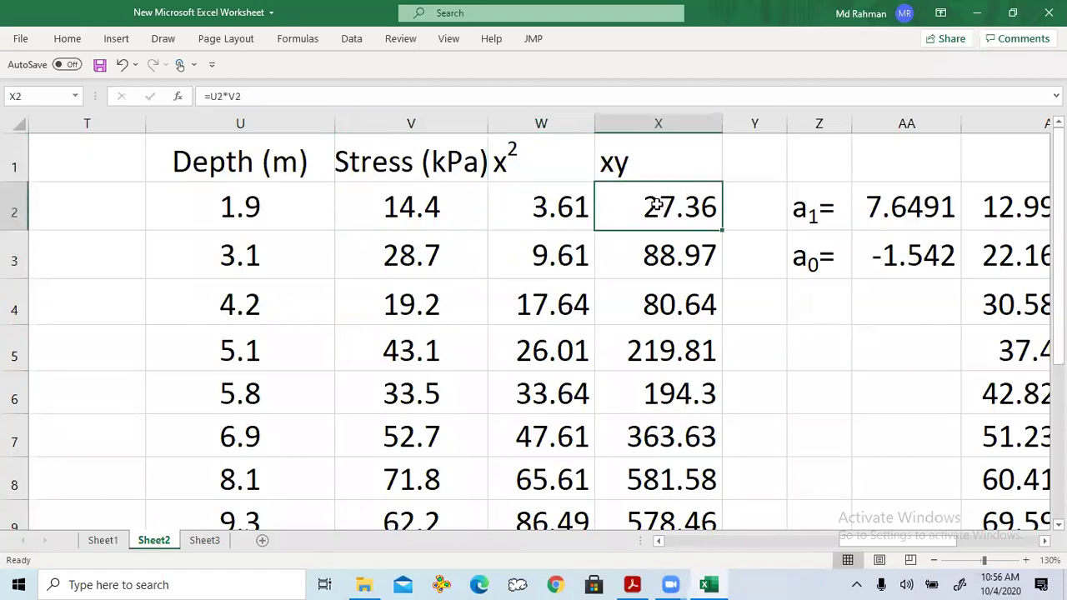
double_click(657, 205)
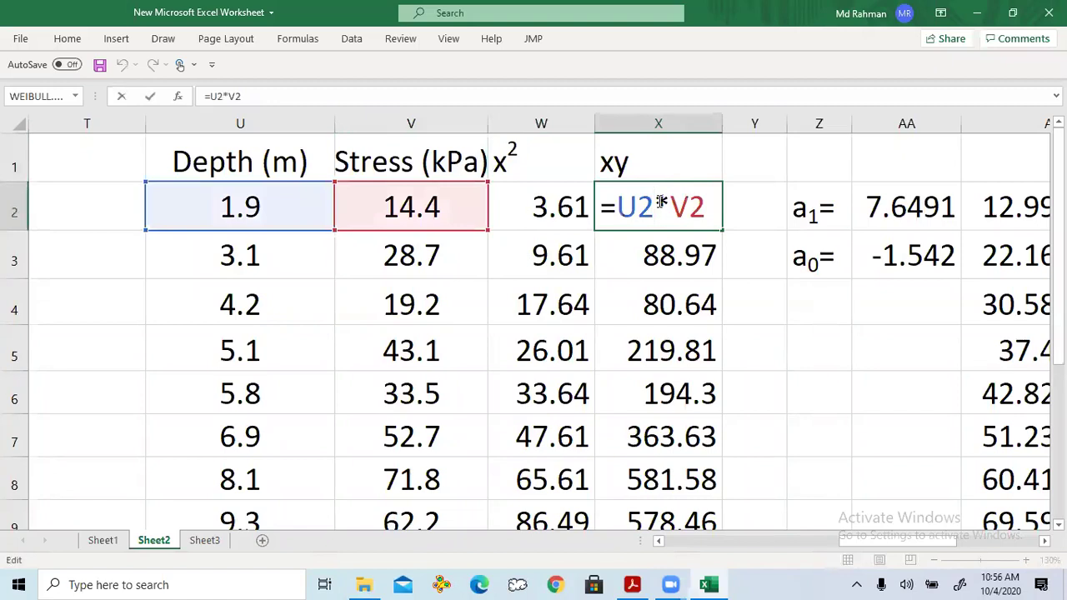
key(Escape)
double_click(659, 249)
key(Escape)
click(661, 294)
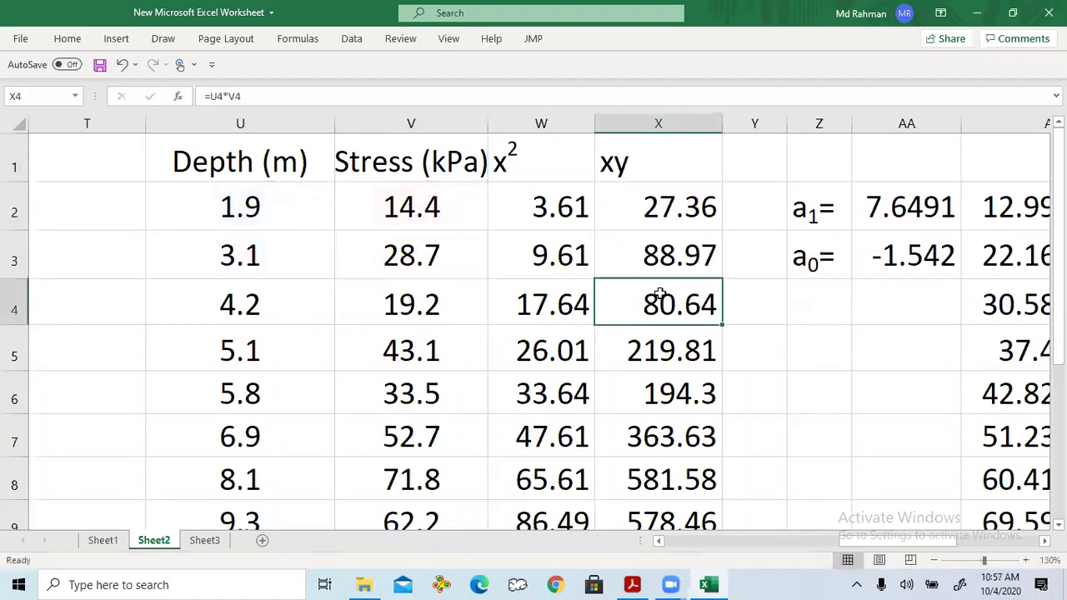
double_click(659, 294)
key(Escape)
click(661, 340)
Step: Copy the y=a0+a1x heading from cell AC1 of Sheet1 into cell AB1 of Sheet2, above the predicted values
drag(867, 540, 911, 540)
scroll(824, 446, down, 3)
scroll(824, 446, up, 3)
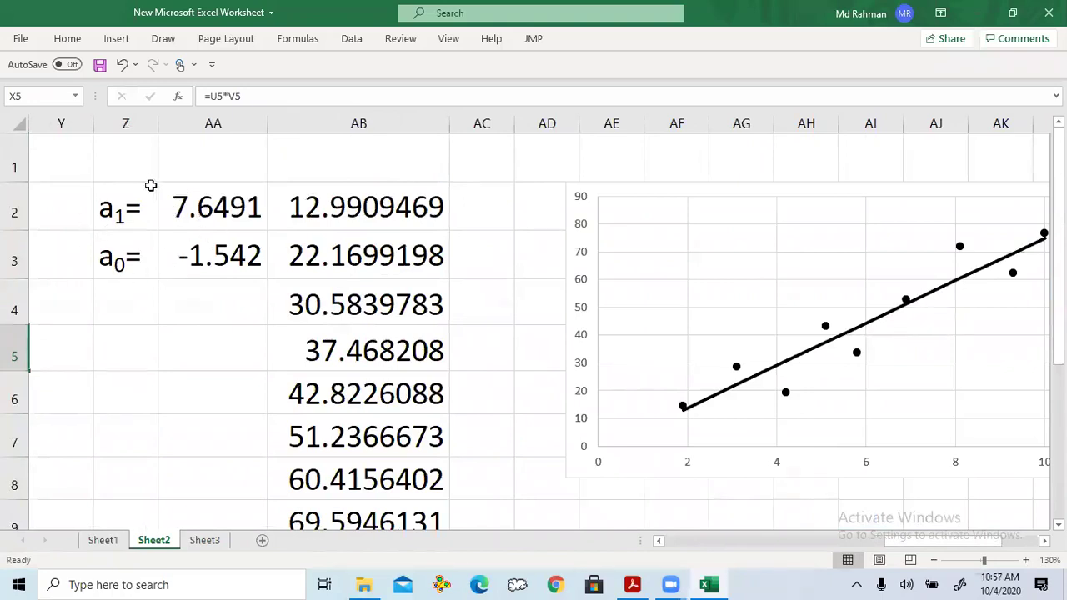
scroll(421, 215, down, 1)
scroll(421, 215, down, 1)
scroll(409, 231, up, 2)
click(108, 542)
click(233, 155)
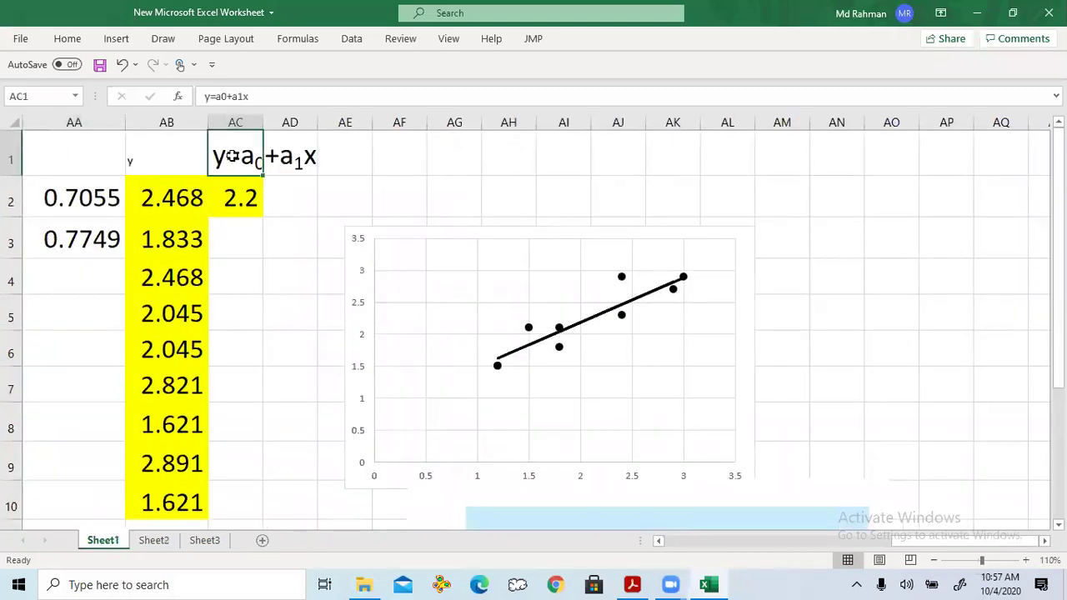
click(65, 39)
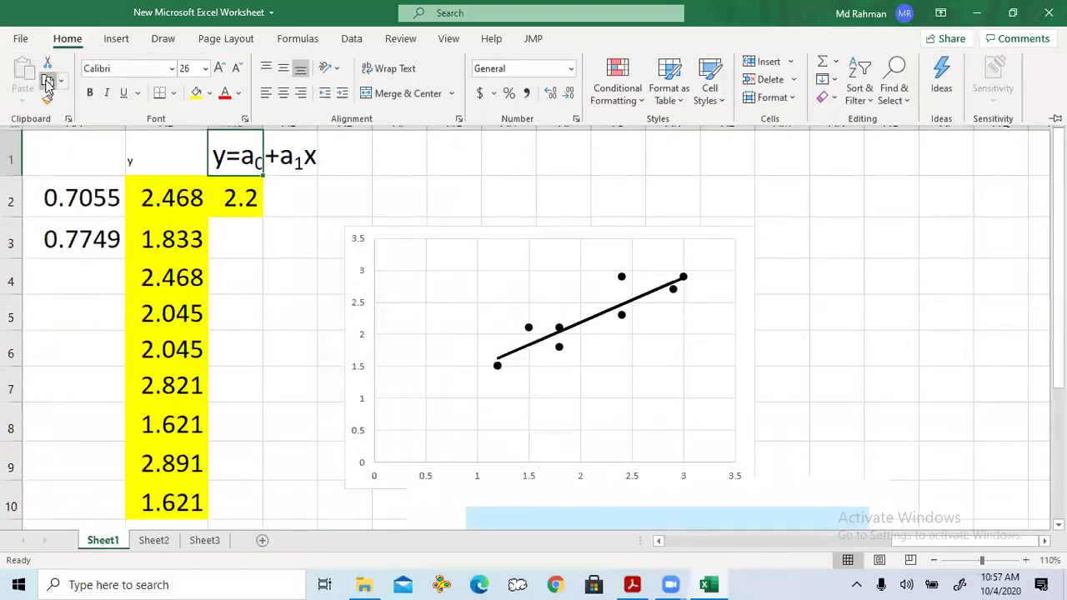
click(47, 82)
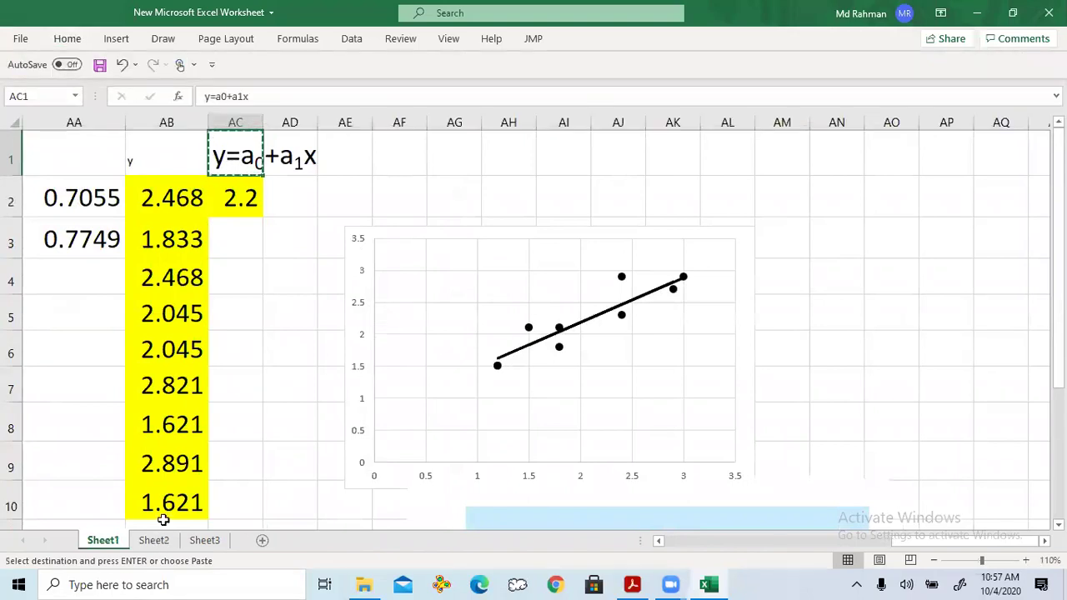
click(150, 542)
click(328, 150)
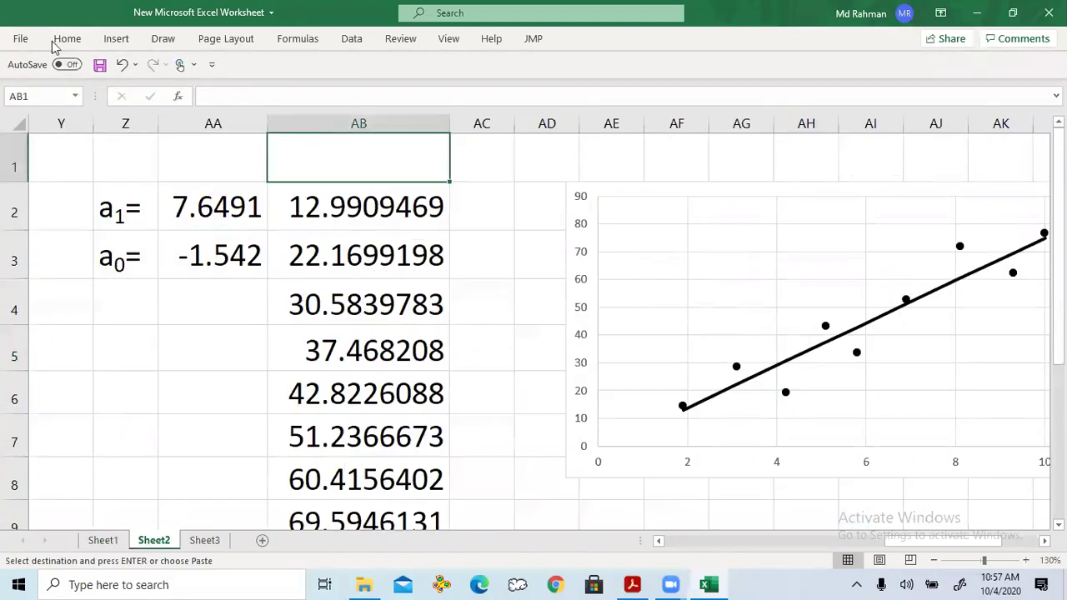
click(66, 38)
click(23, 79)
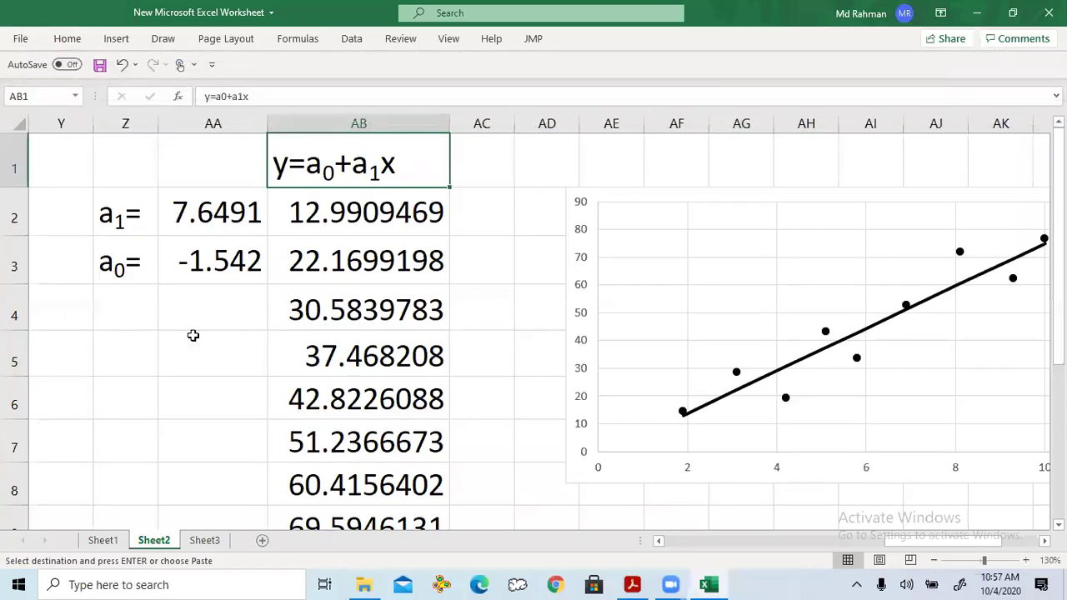
Step: Highlight the predicted values in AB2:AB10 with a yellow fill
click(333, 324)
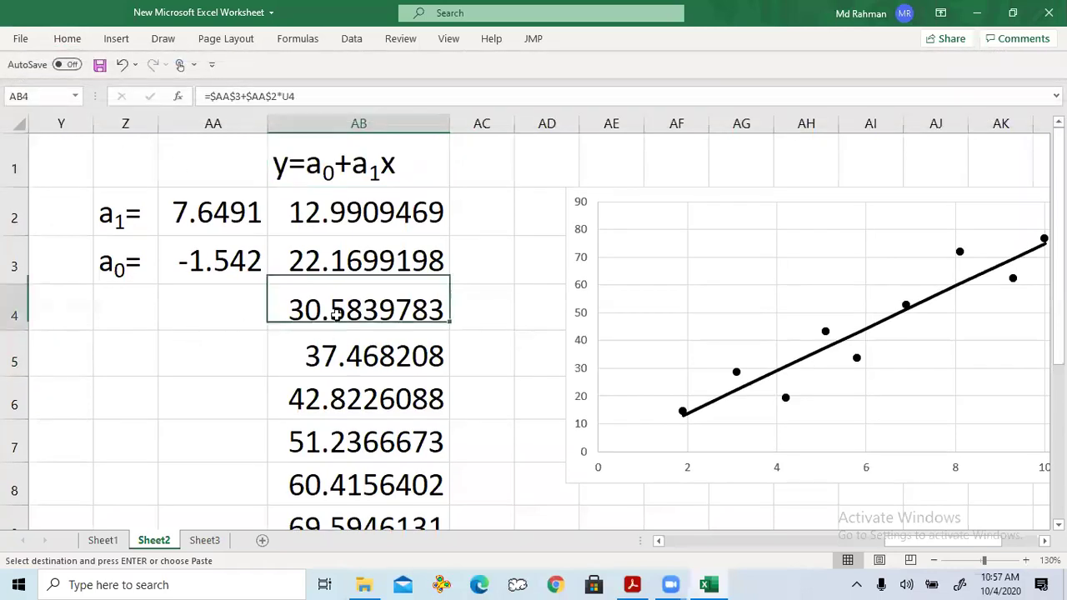
click(462, 380)
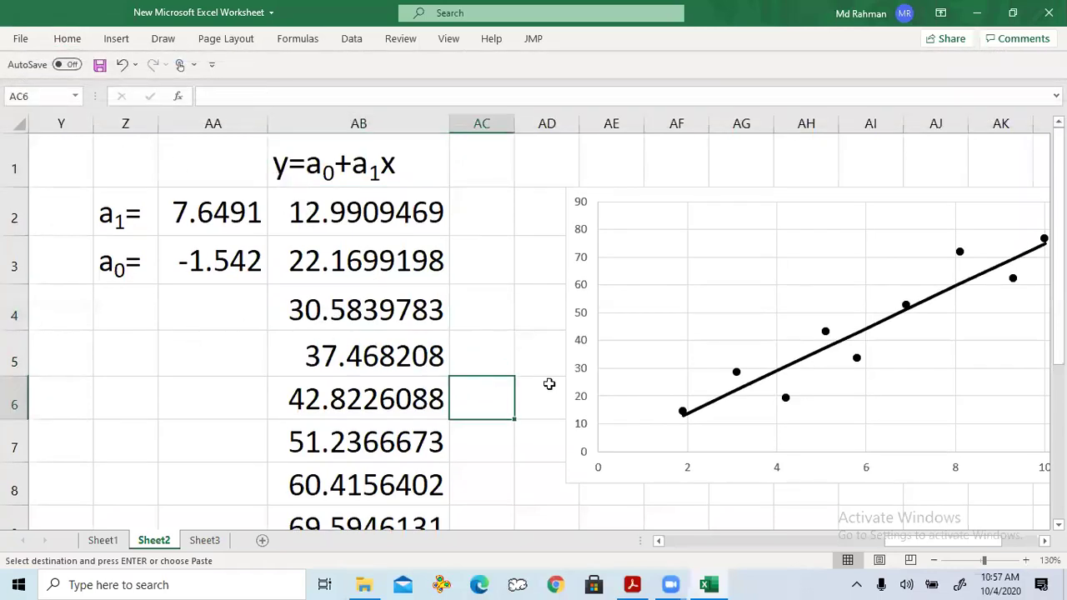
click(715, 403)
click(551, 407)
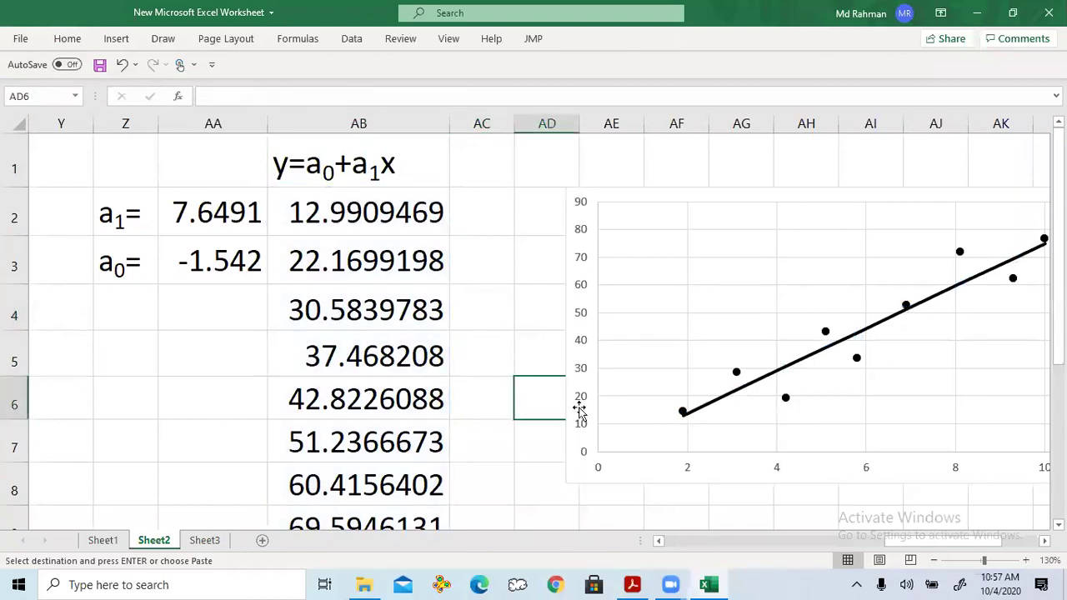
drag(367, 211, 355, 475)
click(66, 39)
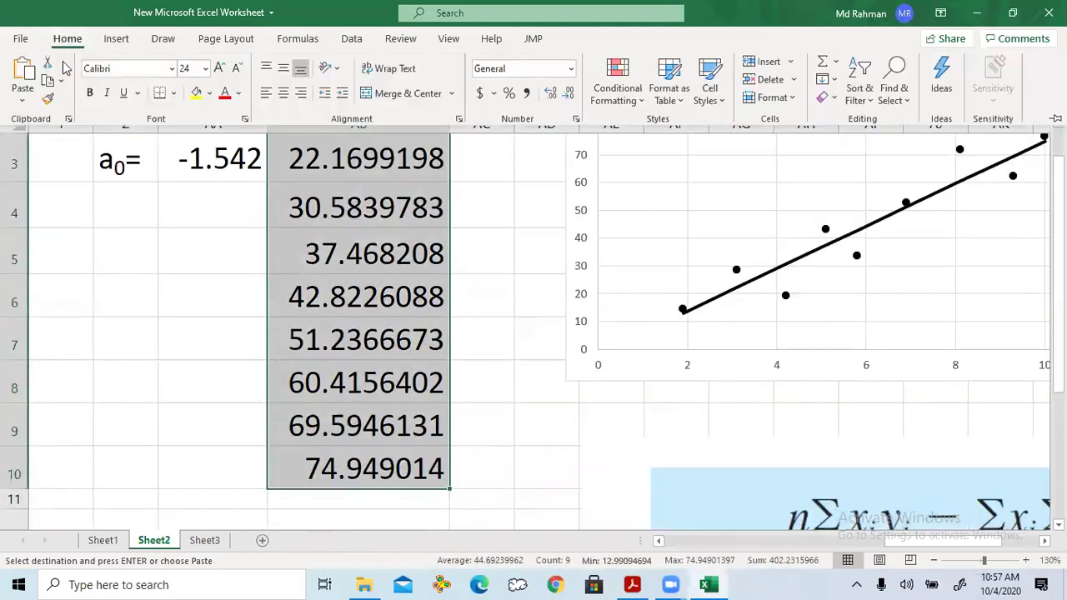
click(197, 92)
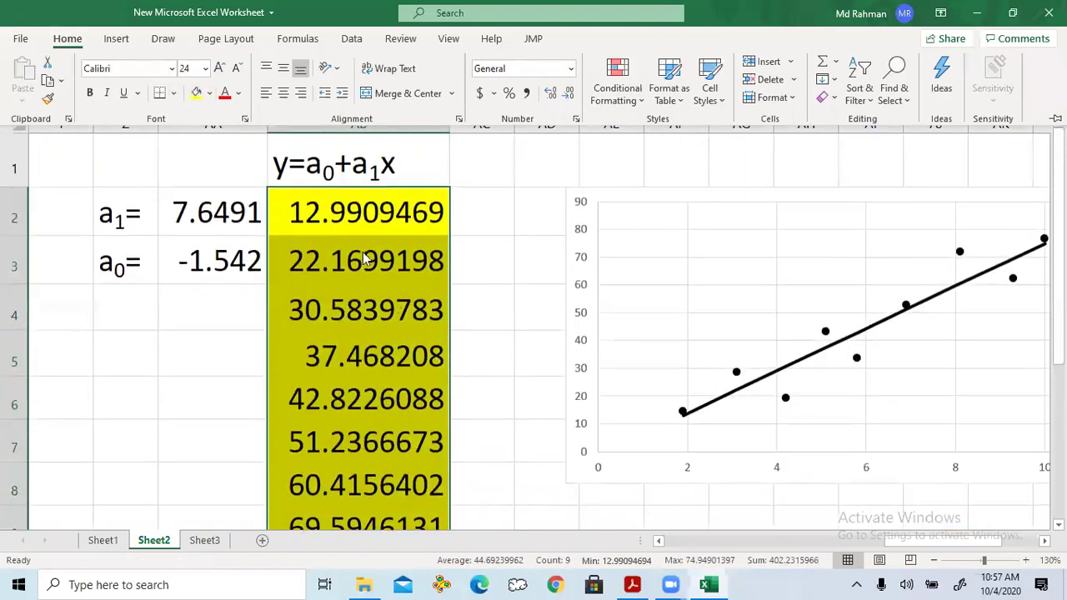
click(482, 310)
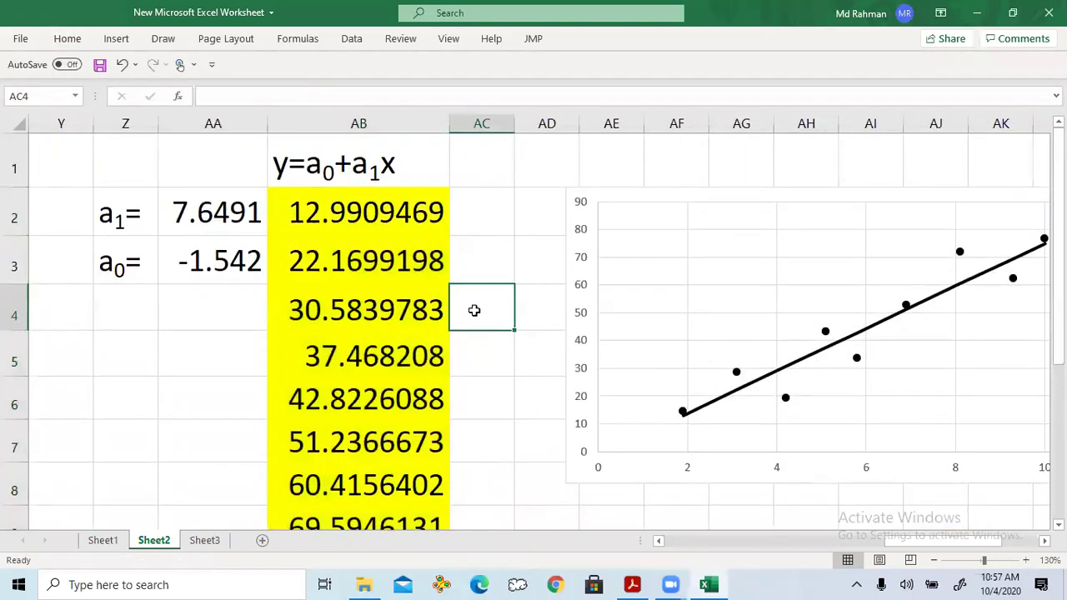
Step: Narrow column AB so the predicted values show five decimals, and review the whole column
drag(449, 124, 430, 126)
drag(418, 132, 418, 132)
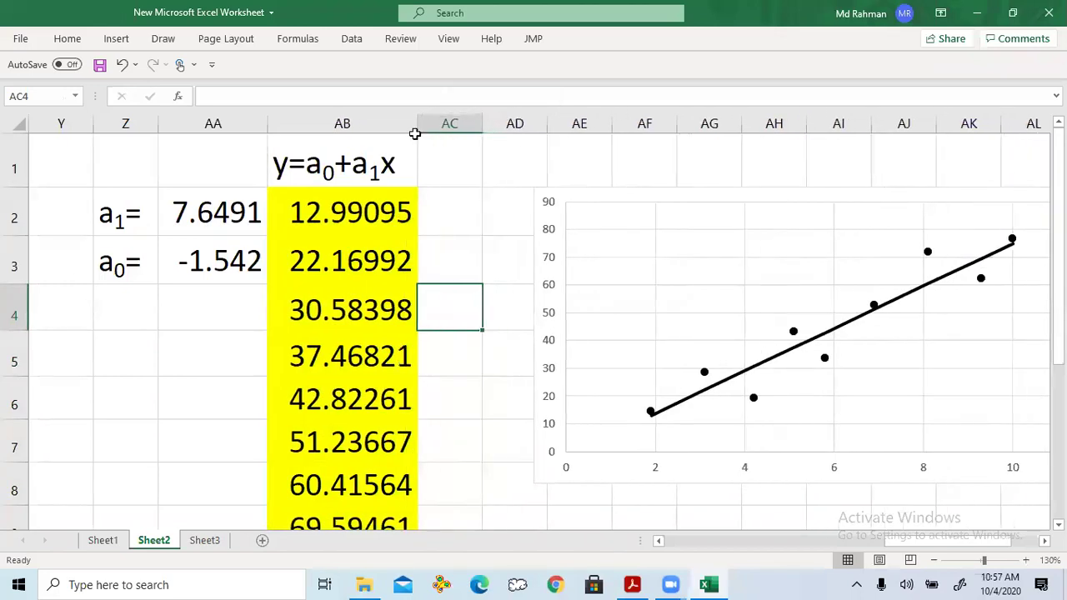
click(442, 391)
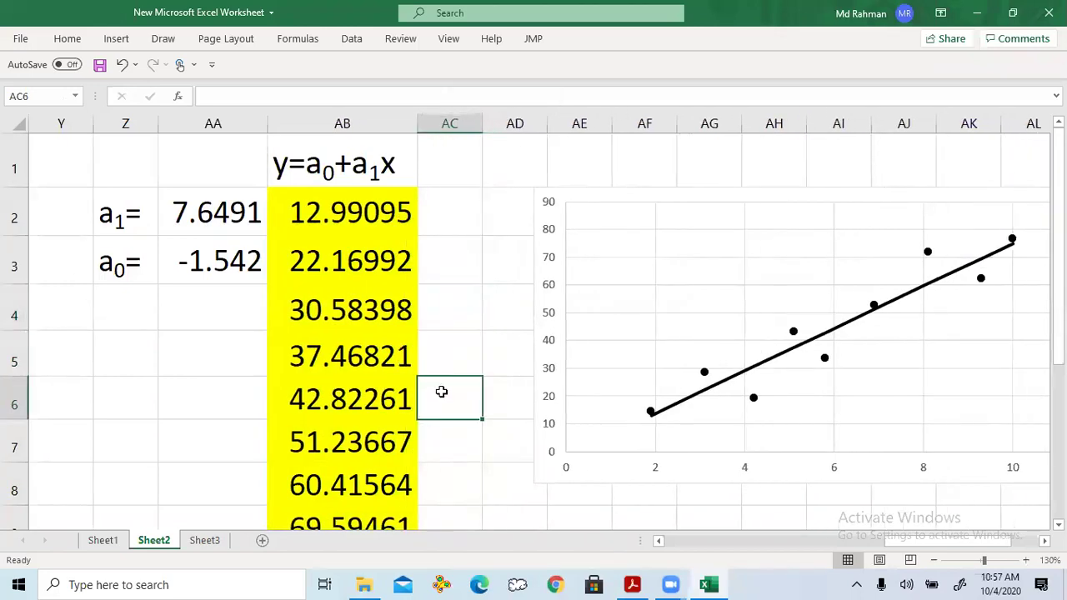
scroll(355, 443, down, 1)
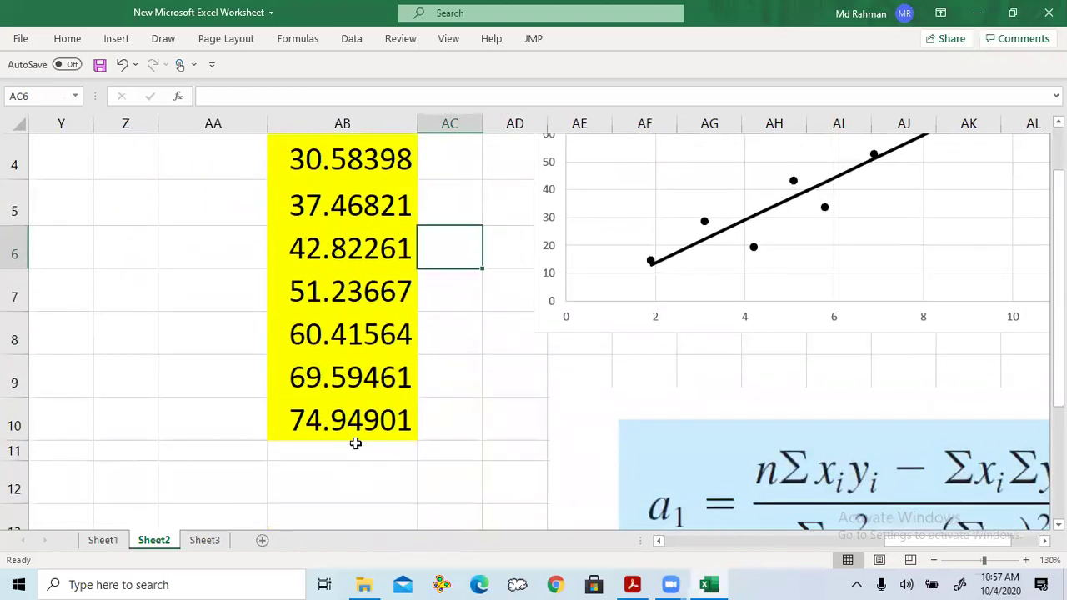
scroll(360, 444, up, 1)
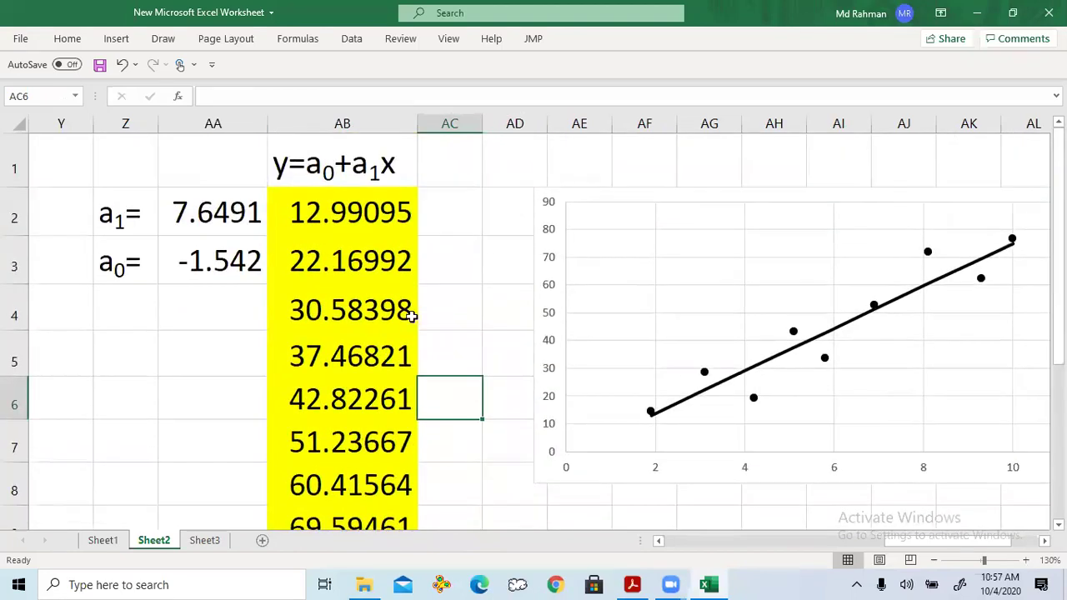
click(429, 265)
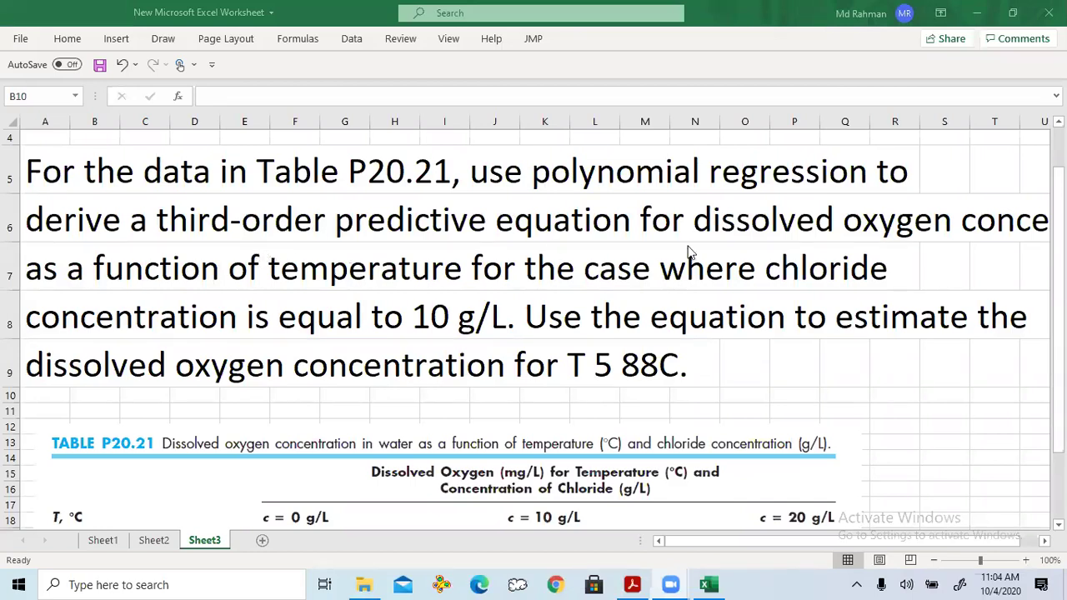
Step: Read the polynomial regression problem on Sheet3 and examine the dissolved oxygen data in Table P20.21 at 120% zoom
click(50, 178)
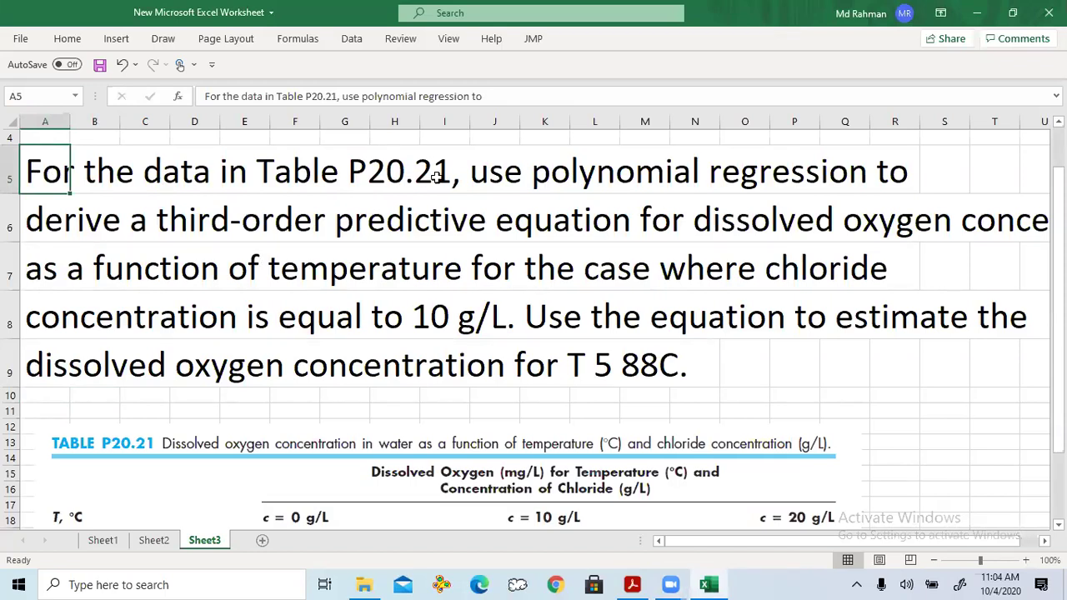
scroll(406, 354, down, 2)
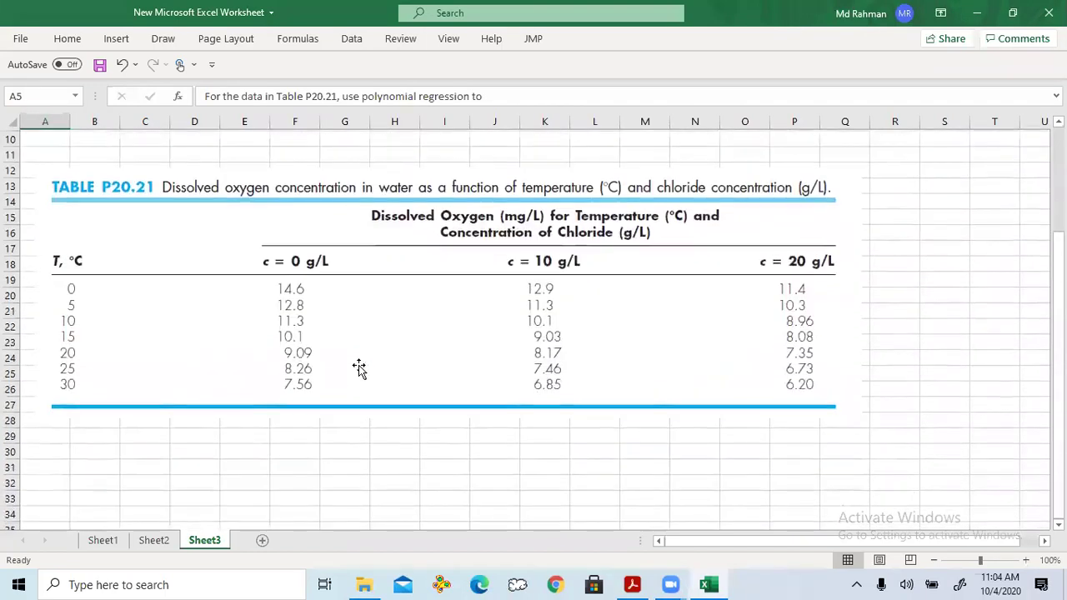
click(1026, 561)
click(1026, 561)
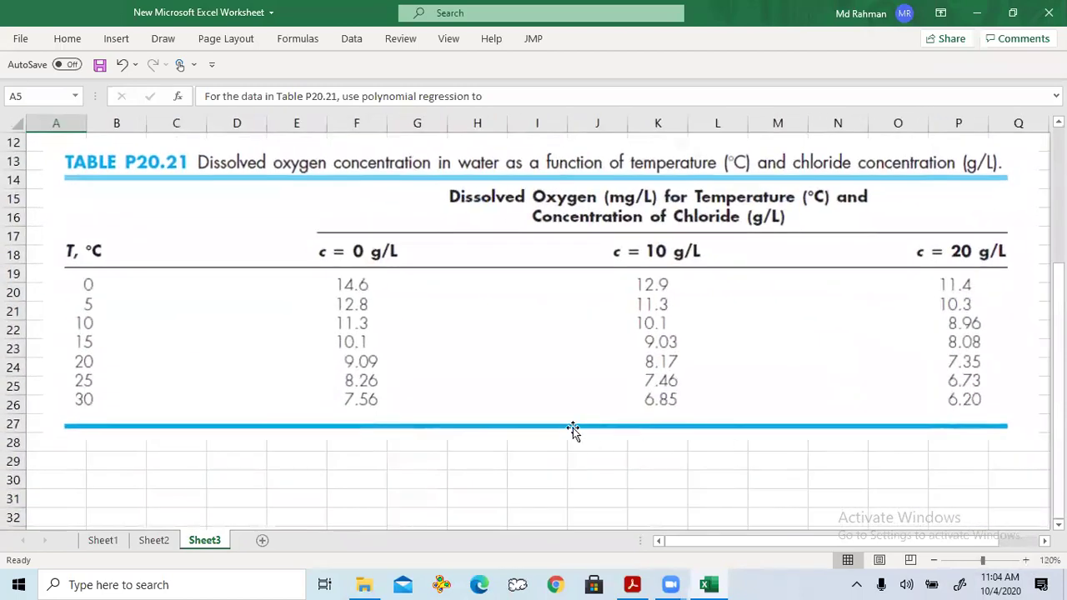
drag(695, 541, 698, 541)
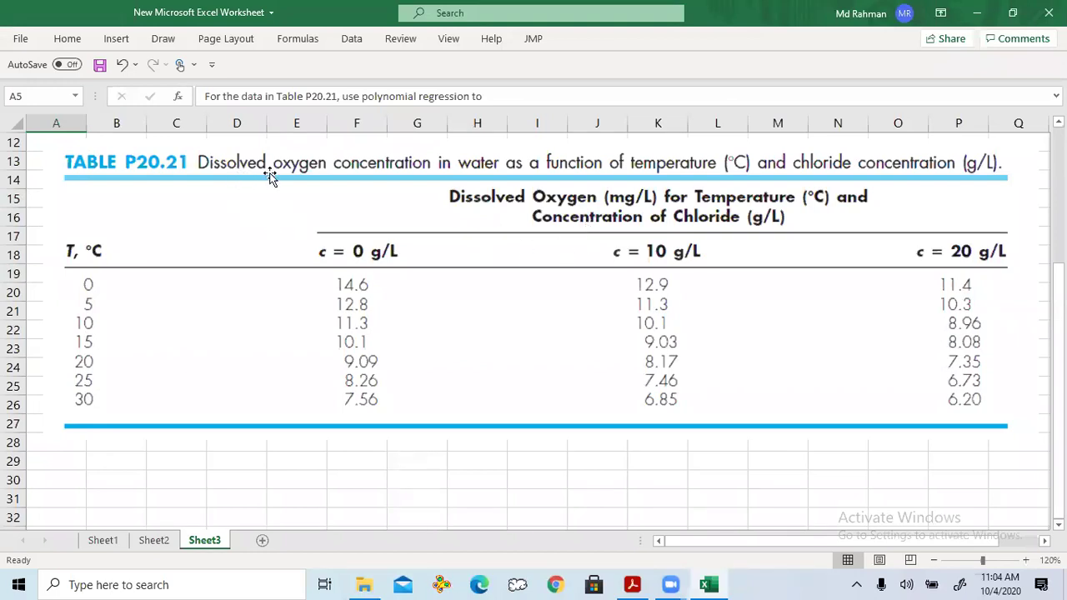
scroll(483, 183, up, 1)
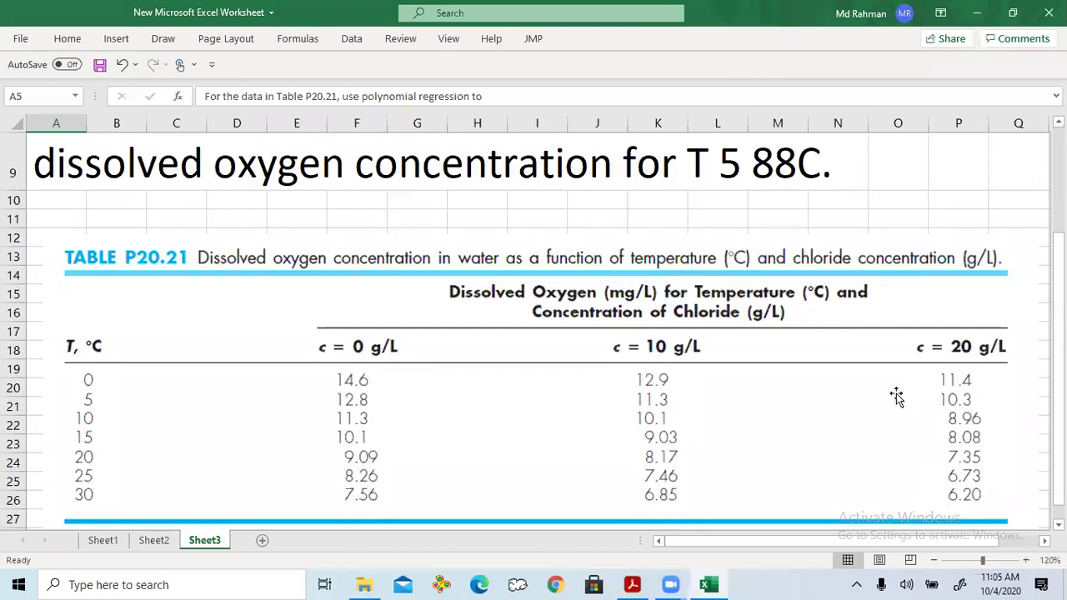
scroll(523, 408, down, 1)
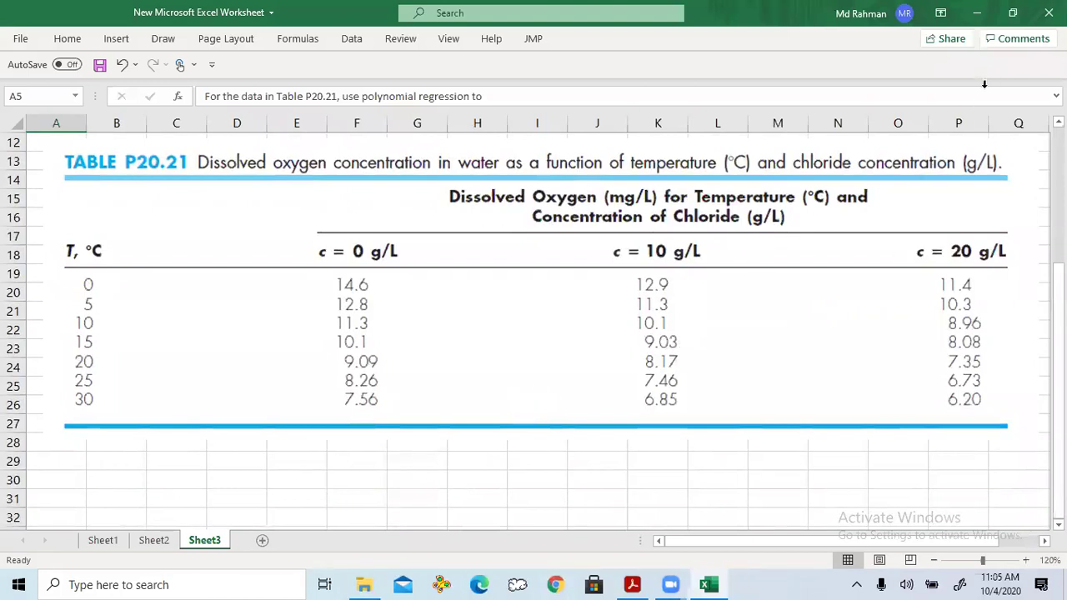
click(429, 458)
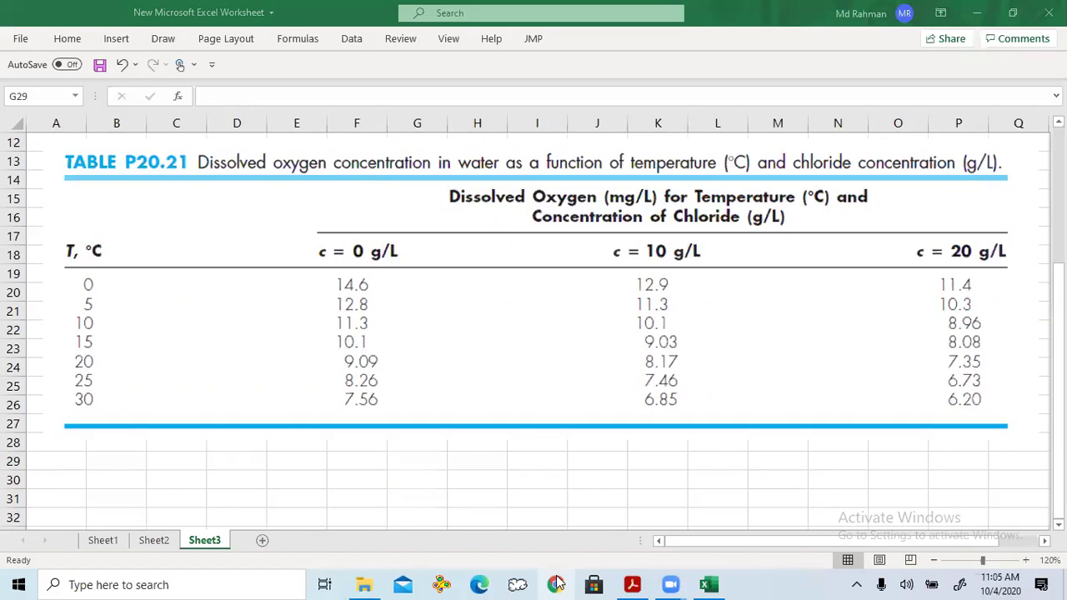
mouse_move(556, 583)
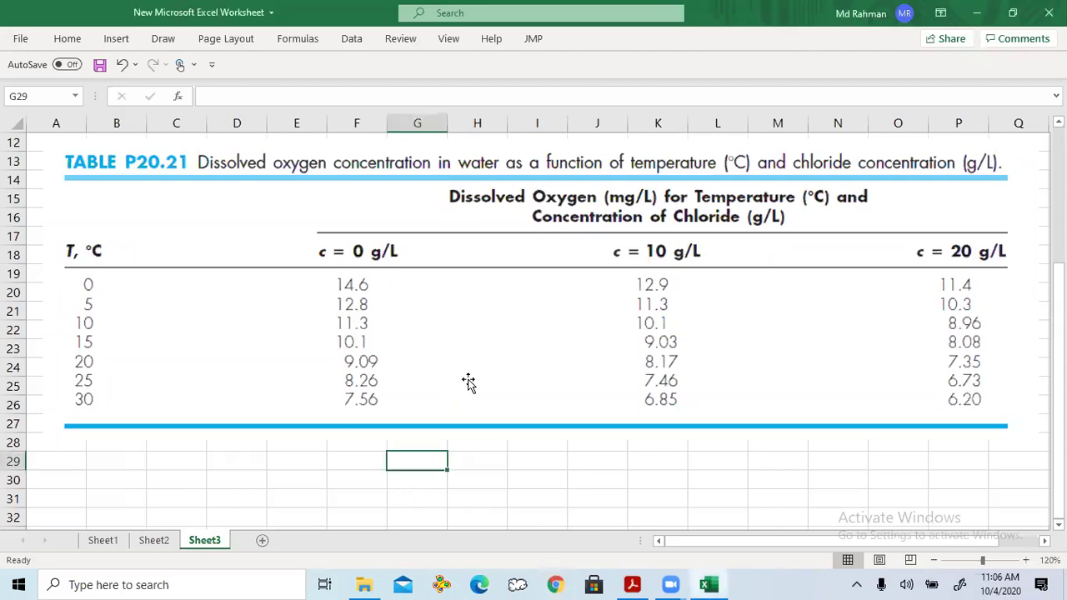
Step: Reread the polynomial regression problem statement on Sheet3, then examine the dissolved oxygen values for each chloride concentration in Table P20.21
scroll(468, 379, up, 4)
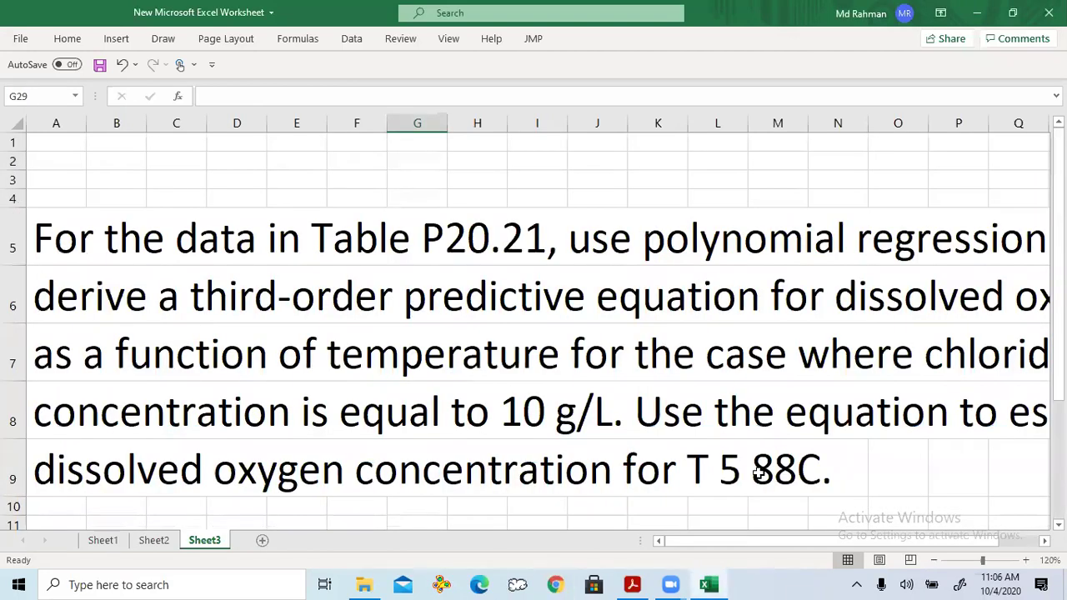
click(935, 560)
click(936, 560)
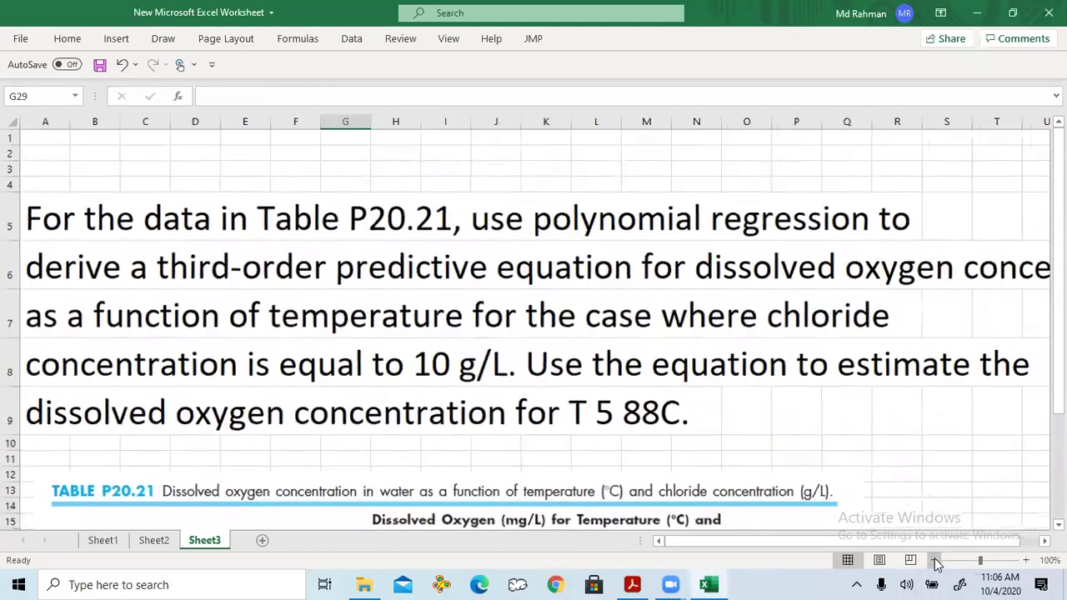
click(935, 560)
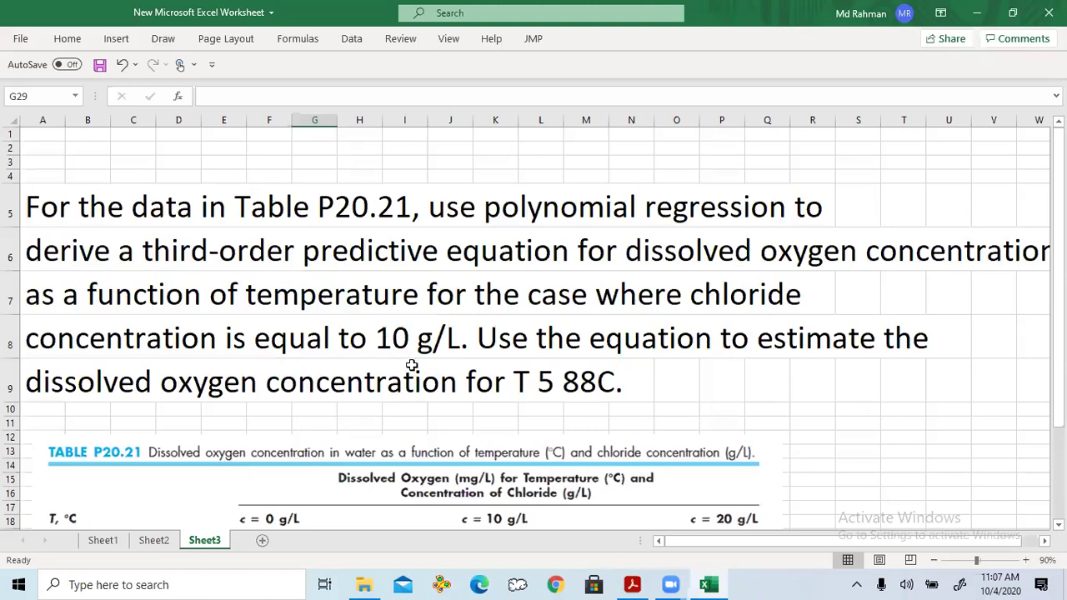
scroll(411, 365, down, 3)
scroll(411, 365, down, 2)
scroll(409, 361, up, 2)
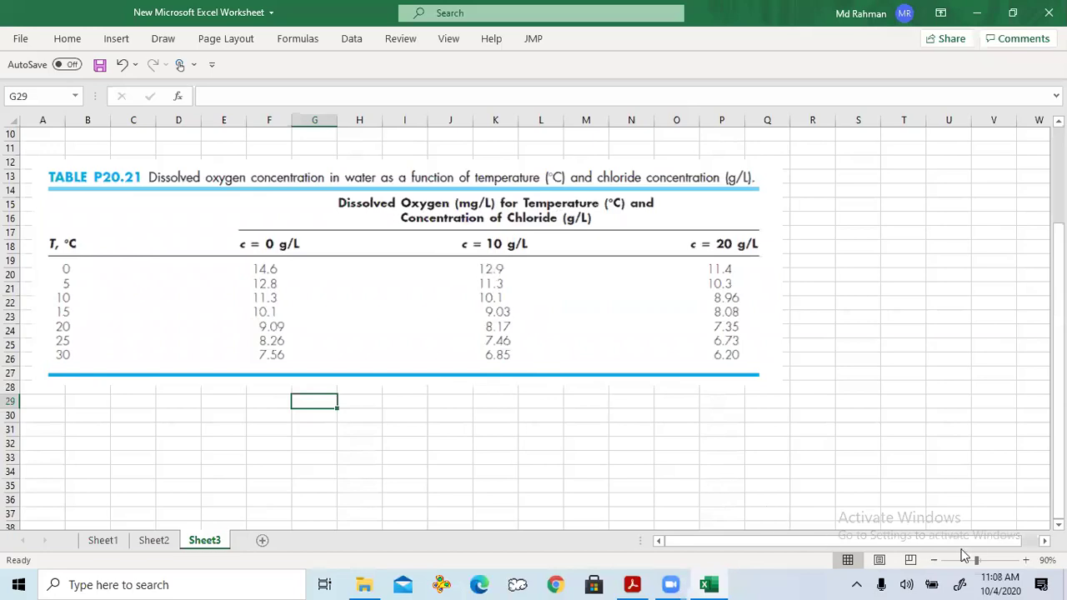
click(1024, 561)
click(1026, 561)
click(1026, 561)
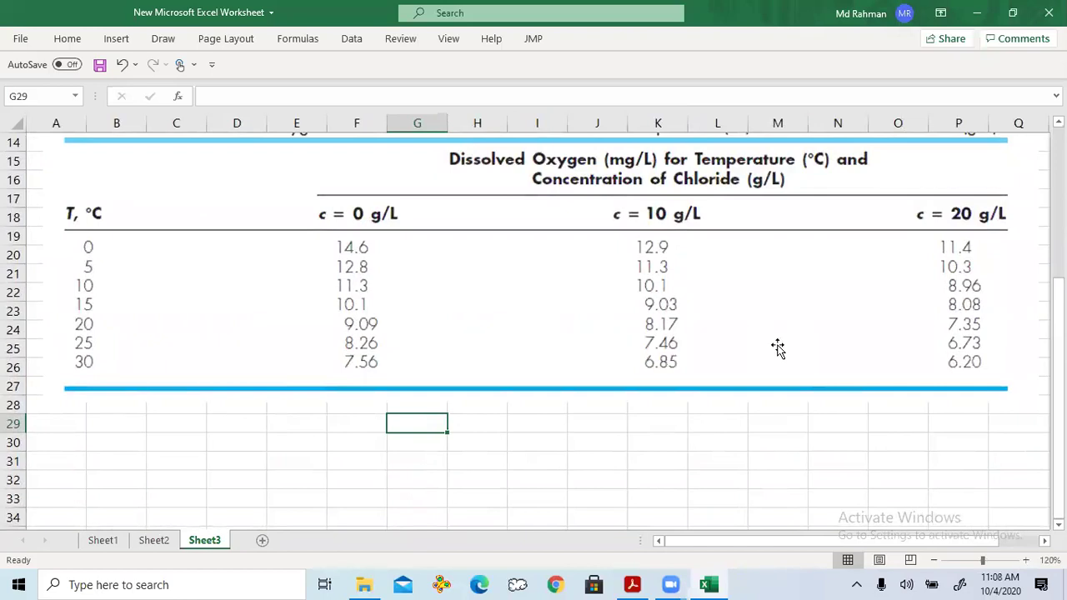
click(410, 443)
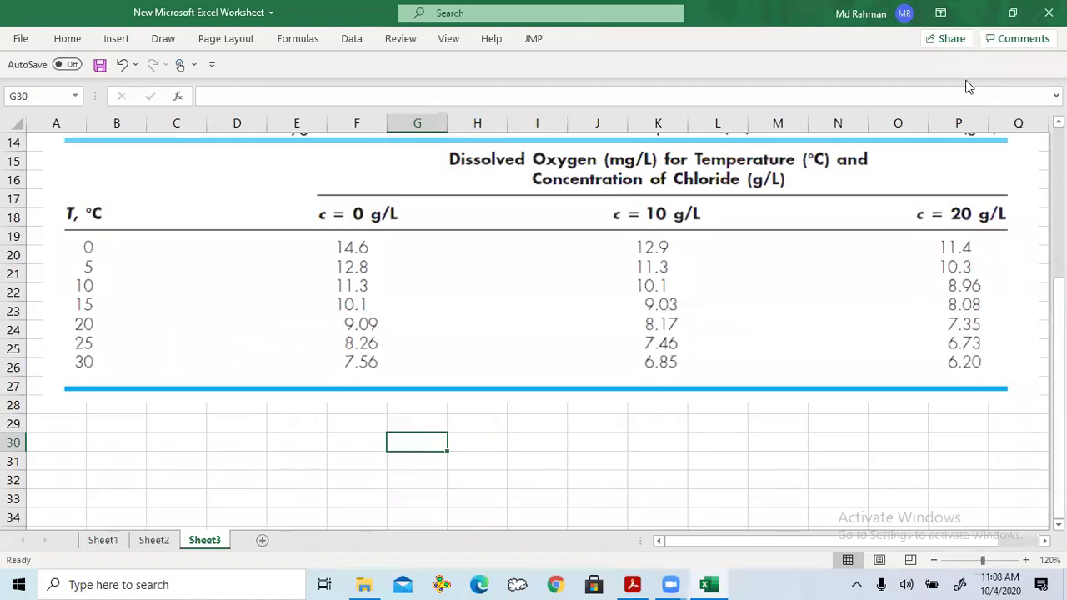
click(940, 147)
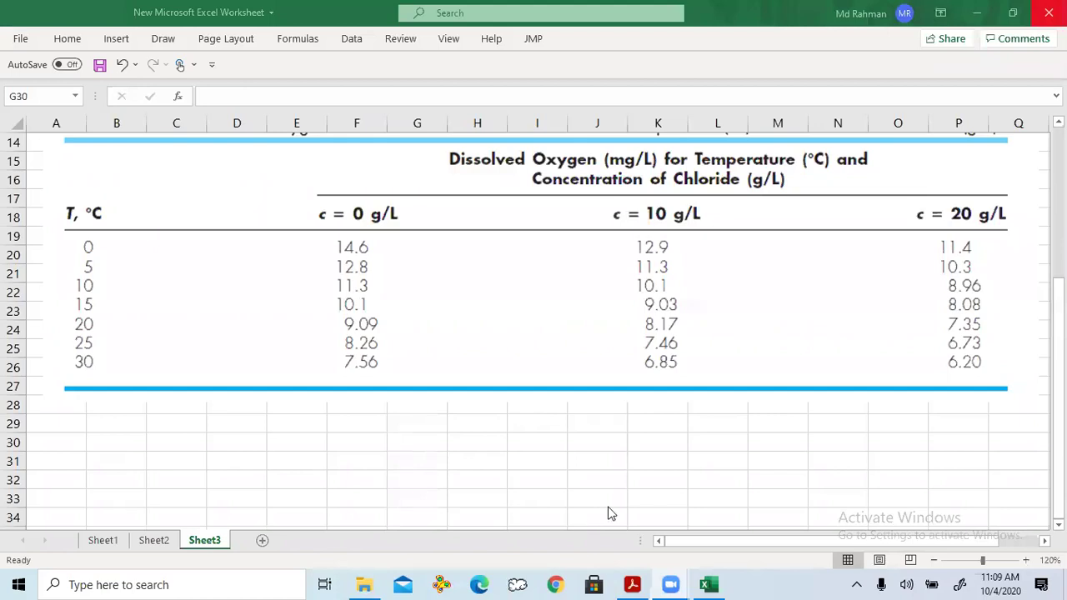
Step: Switch to the Numerical Methods for Engineers PDF in Acrobat Reader and page forward to the polynomial regression section on page 472
click(632, 584)
scroll(584, 517, down, 2)
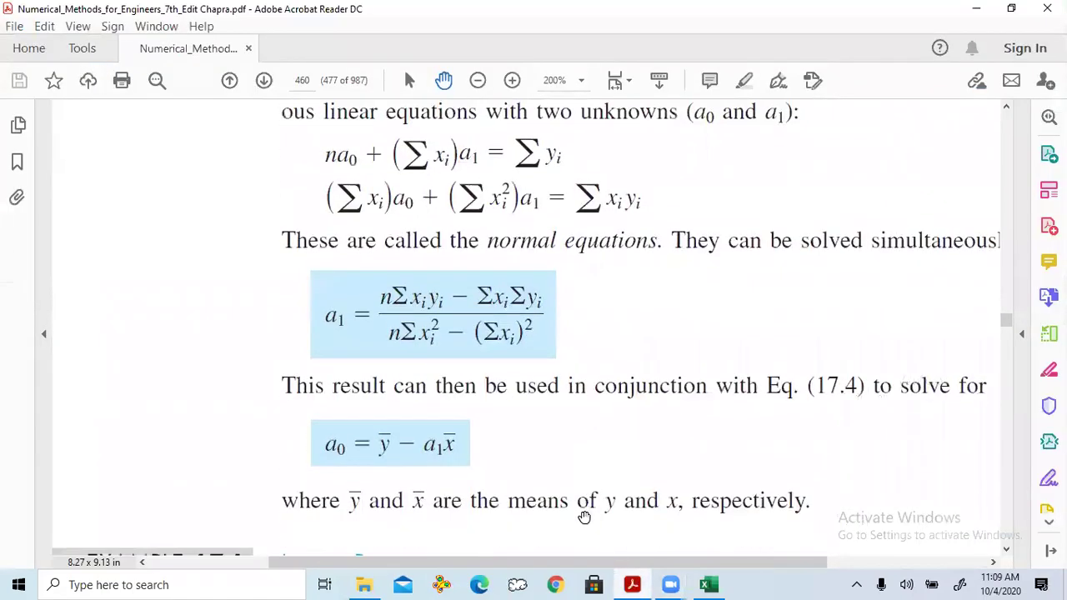
scroll(583, 517, down, 10)
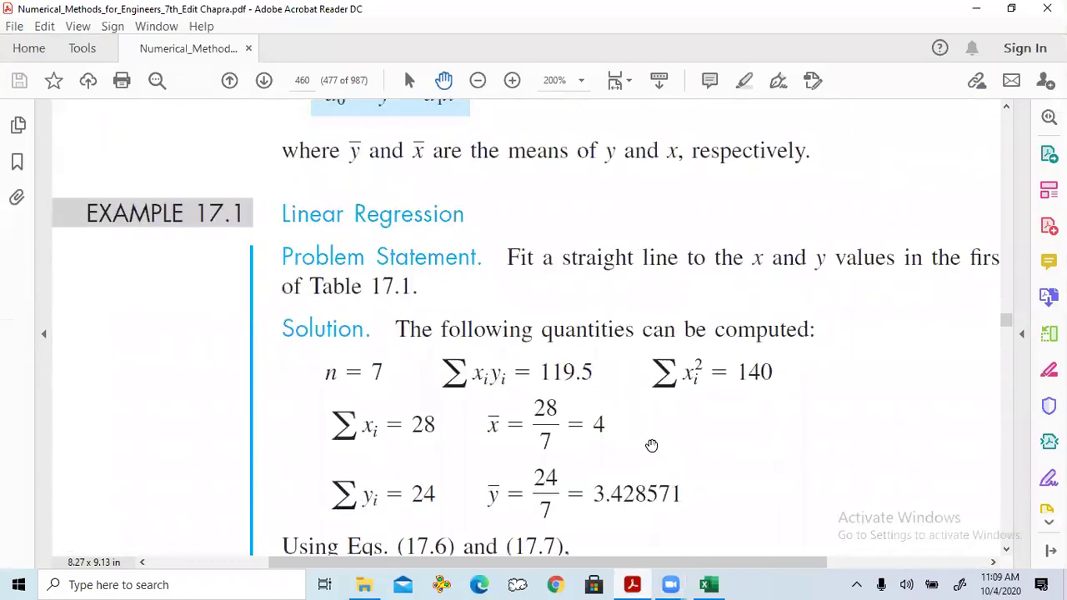
click(1007, 491)
click(1007, 491)
click(1007, 490)
click(1006, 490)
click(1007, 490)
click(1007, 490)
click(1007, 490)
click(1007, 490)
click(1007, 490)
click(1007, 490)
click(1007, 490)
click(1007, 490)
click(1006, 490)
click(1007, 490)
click(1007, 490)
click(1007, 490)
click(1007, 490)
click(1007, 490)
click(1007, 490)
click(1007, 491)
click(1007, 490)
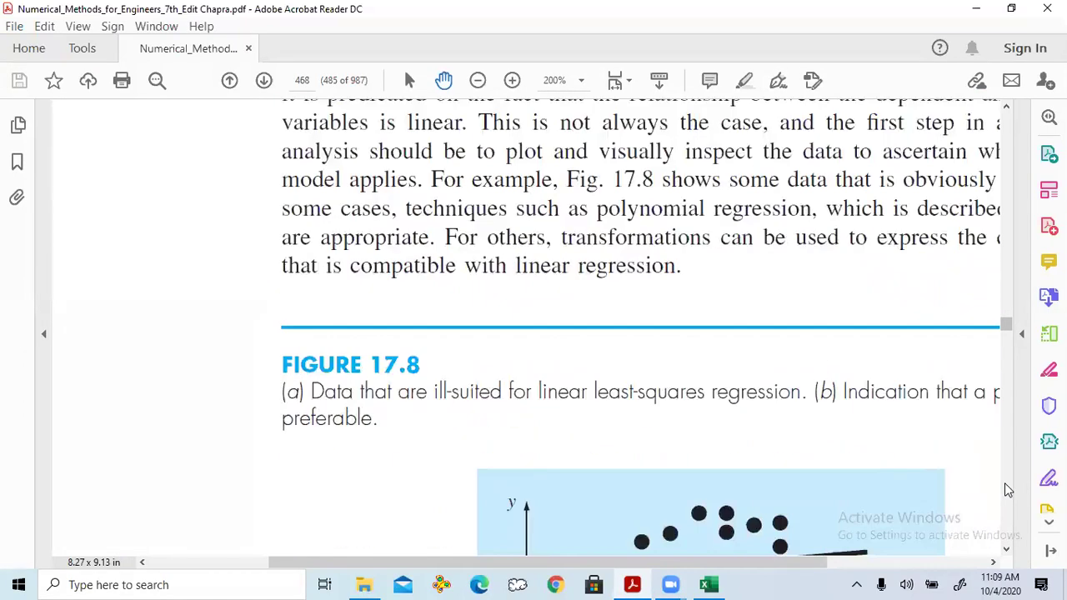
click(1007, 490)
click(1007, 490)
click(1006, 491)
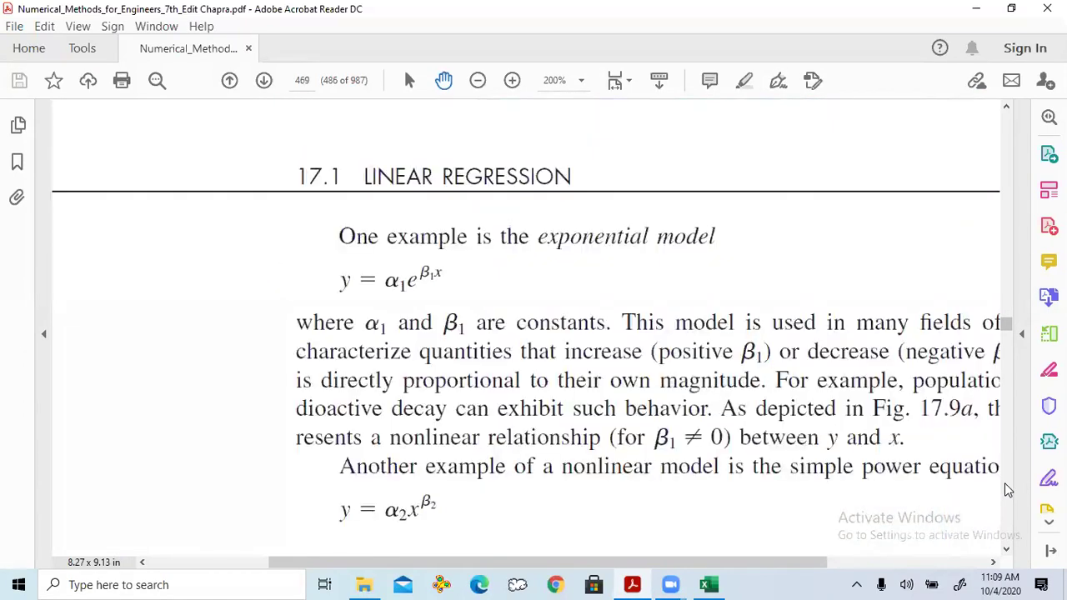
click(1007, 490)
click(1007, 490)
click(1007, 490)
click(1006, 490)
click(1007, 490)
click(1007, 491)
click(1007, 490)
click(1007, 490)
click(1007, 490)
click(1007, 490)
click(1007, 490)
click(1007, 490)
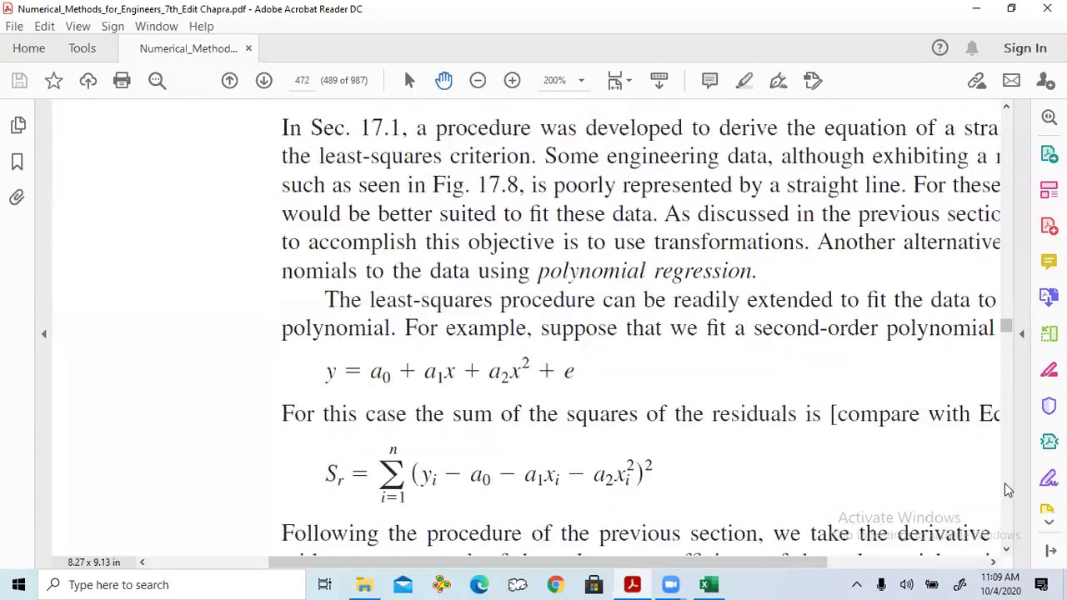
click(1007, 490)
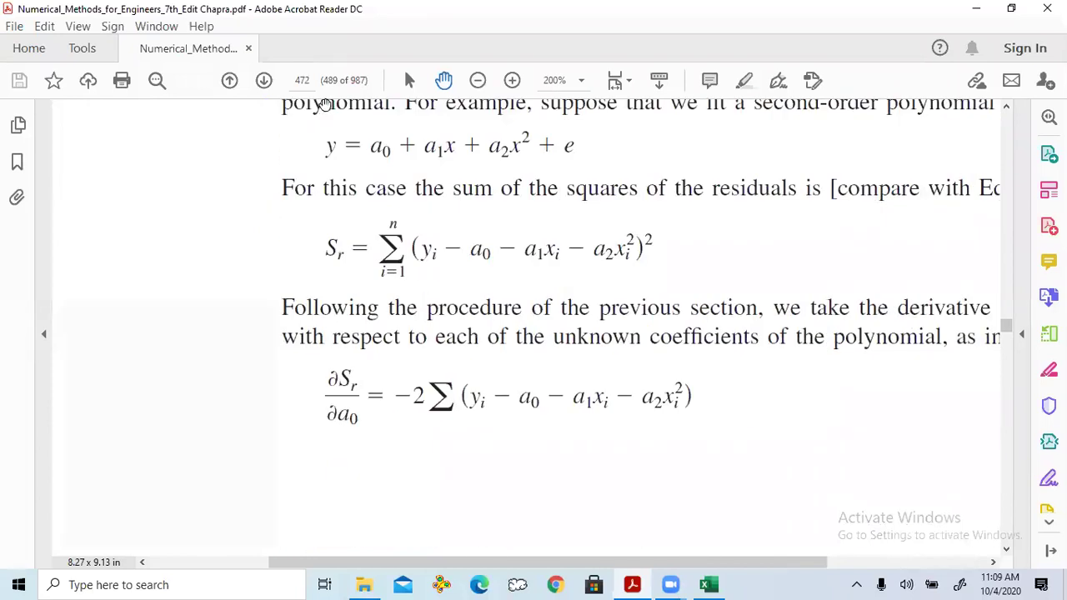
Step: Examine the second-order polynomial model and the residual sum of squares in Eq. (17.18) at 150% and 200% zoom
click(477, 80)
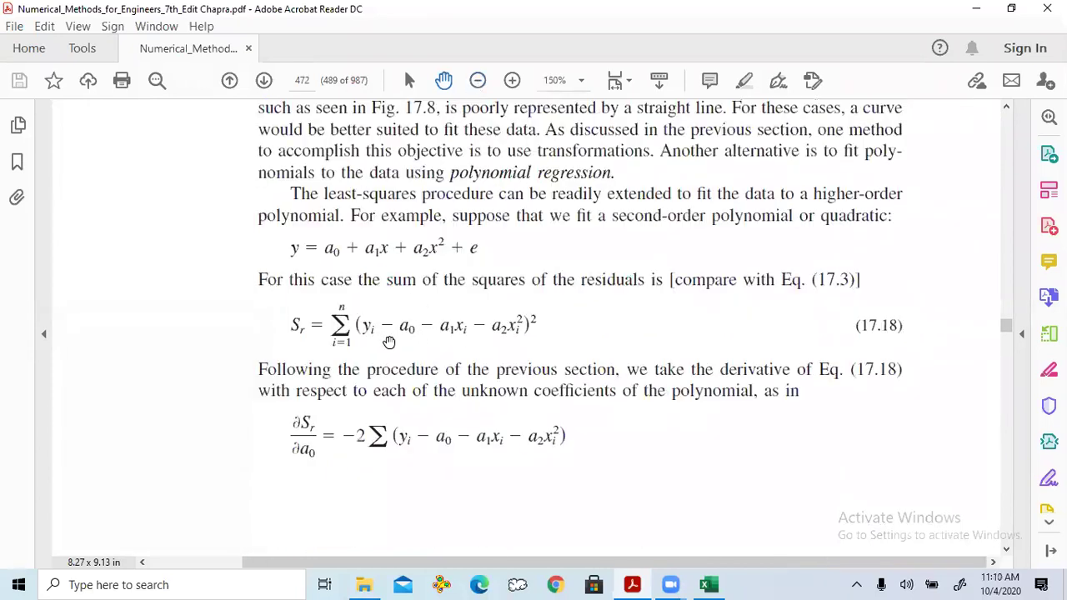
scroll(385, 340, up, 2)
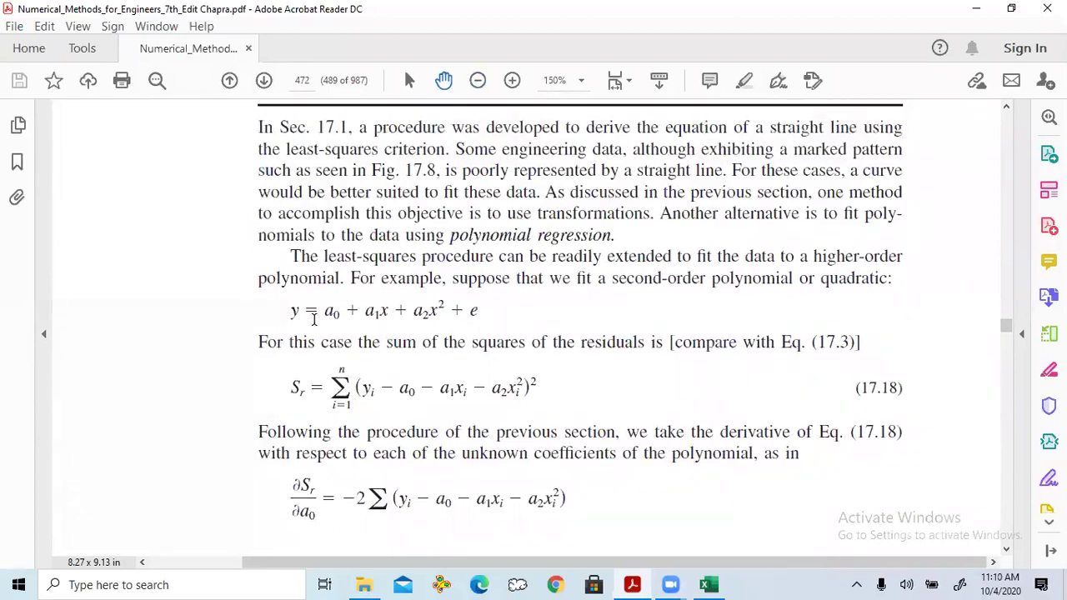
click(512, 80)
drag(638, 567, 746, 567)
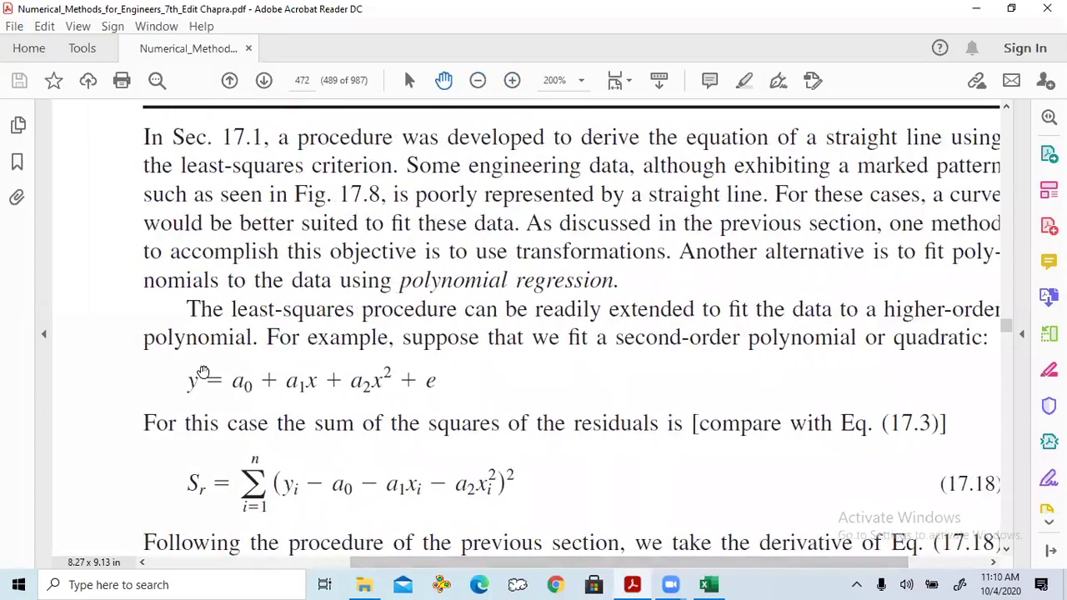
drag(171, 382, 444, 383)
click(442, 384)
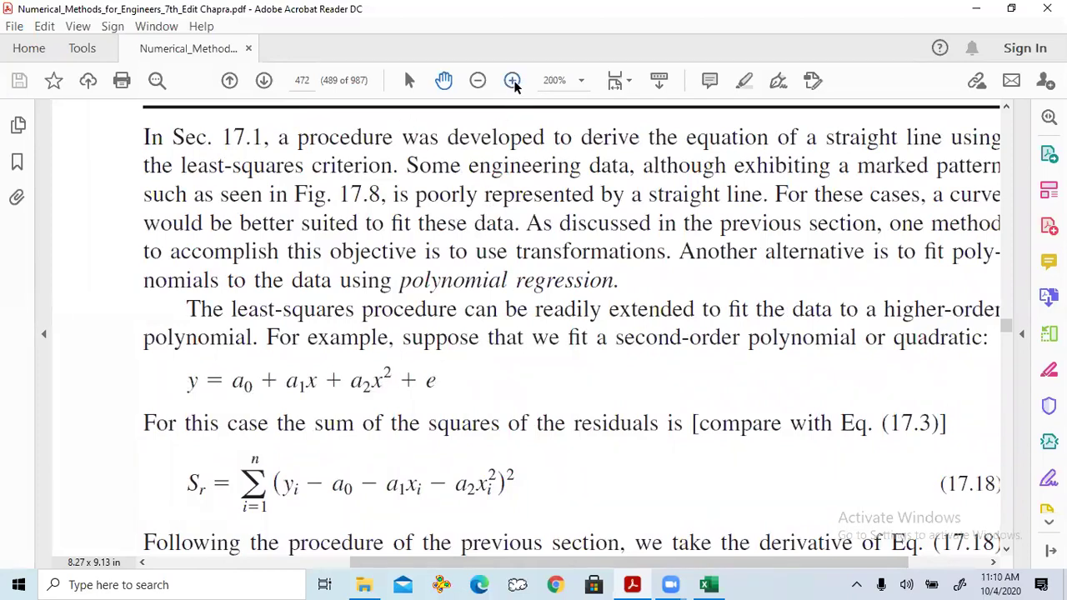
click(477, 83)
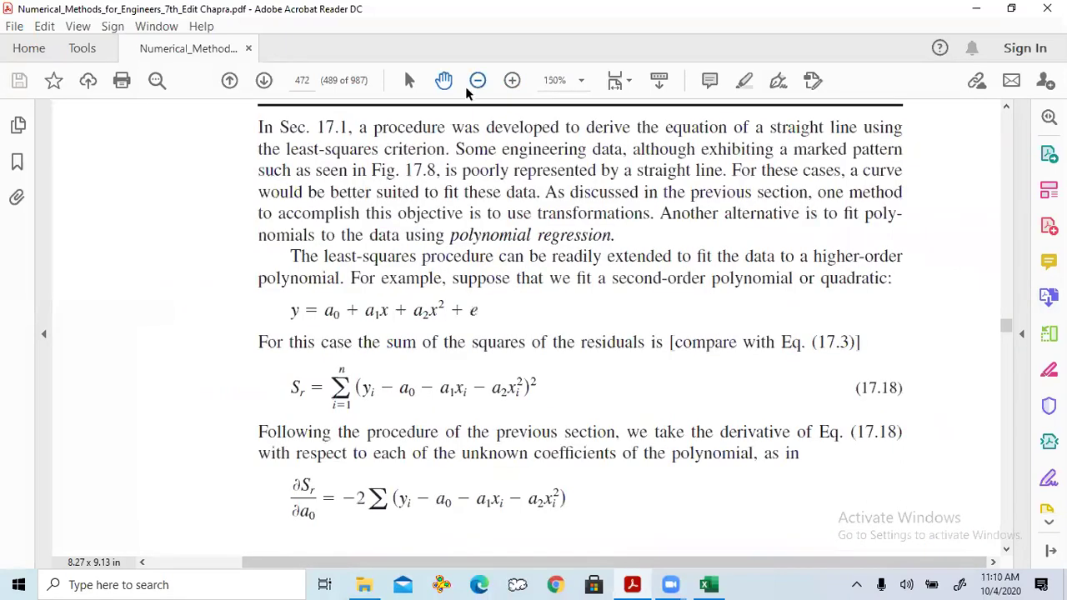
Step: Examine the partial derivatives of Sr on pages 472 and 473 and the normal equations in Eq. (17.19)
scroll(483, 325, down, 1)
scroll(484, 334, down, 2)
scroll(479, 337, up, 1)
scroll(476, 340, down, 1)
scroll(476, 339, up, 1)
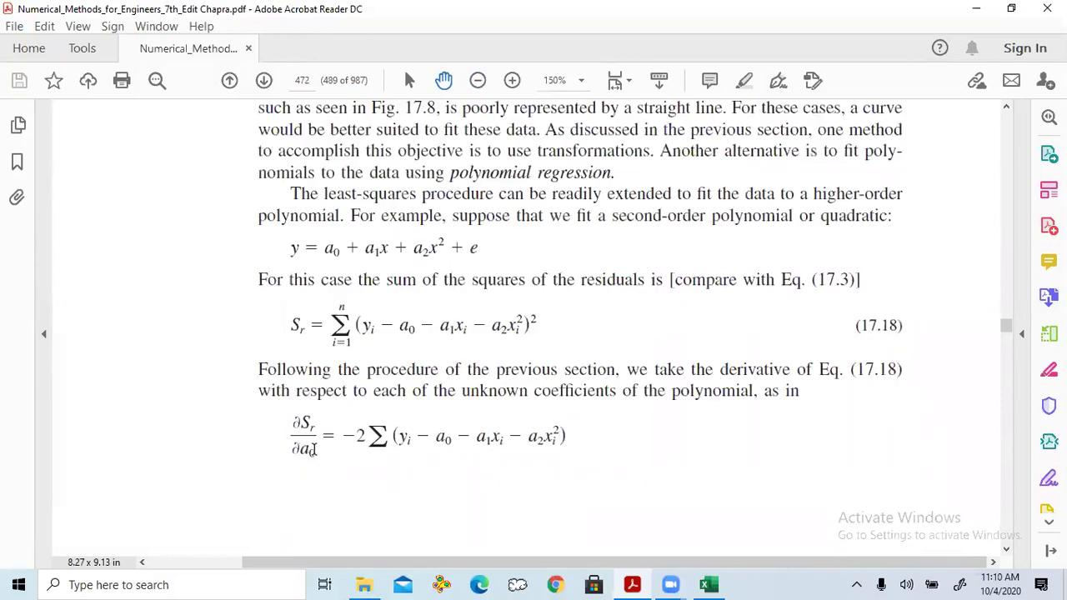
scroll(310, 449, down, 1)
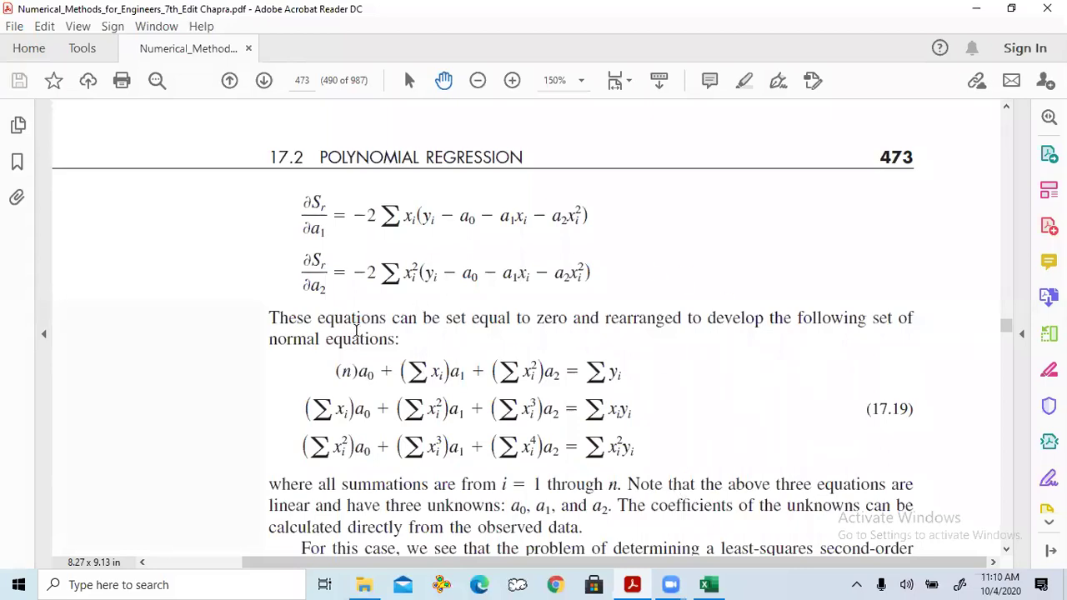
scroll(356, 331, down, 1)
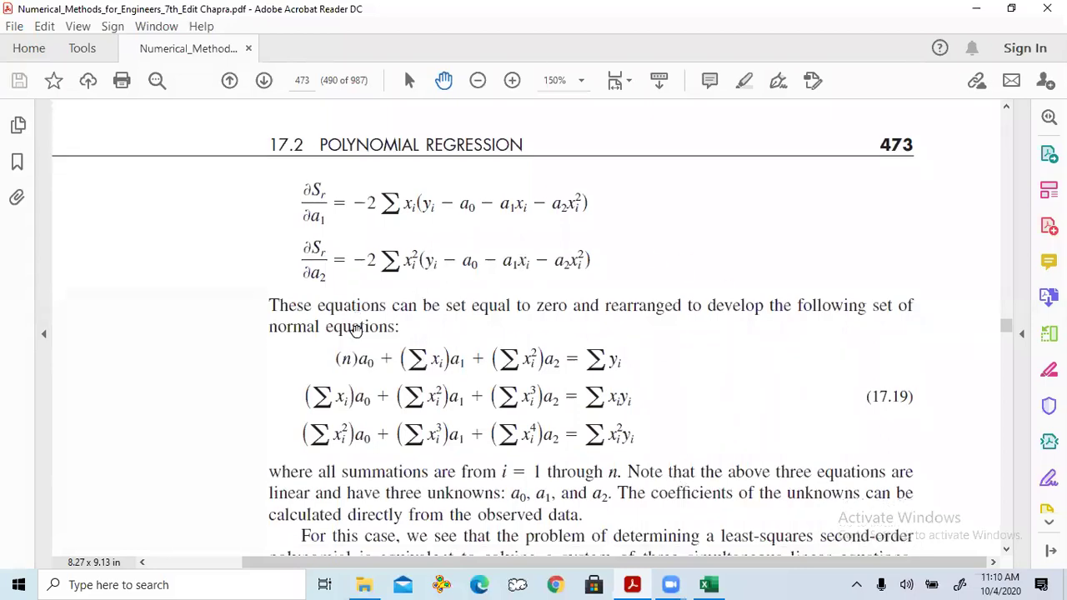
scroll(356, 330, down, 1)
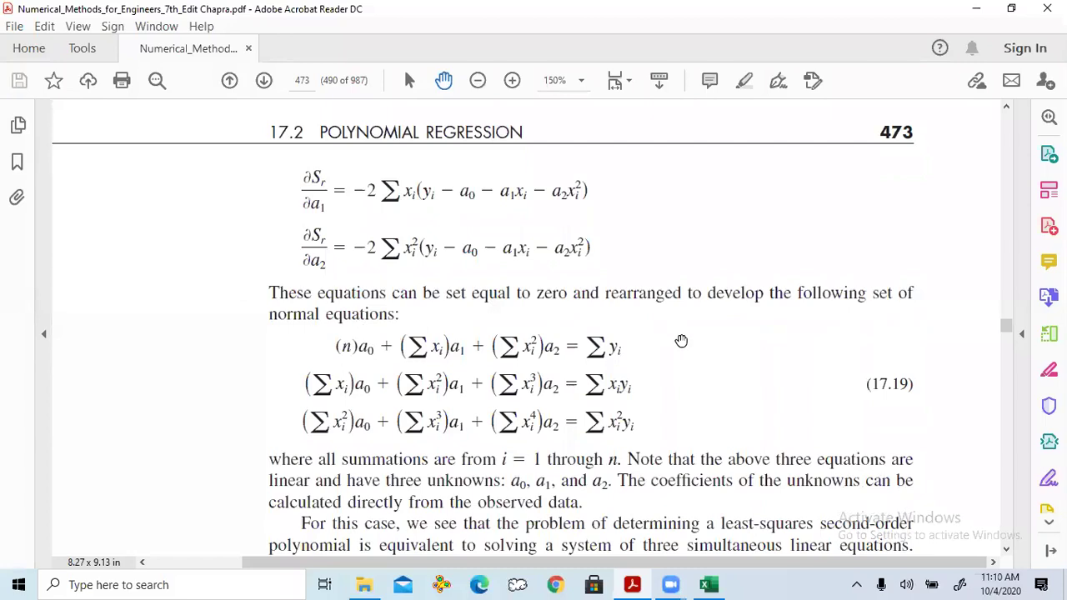
scroll(681, 341, up, 5)
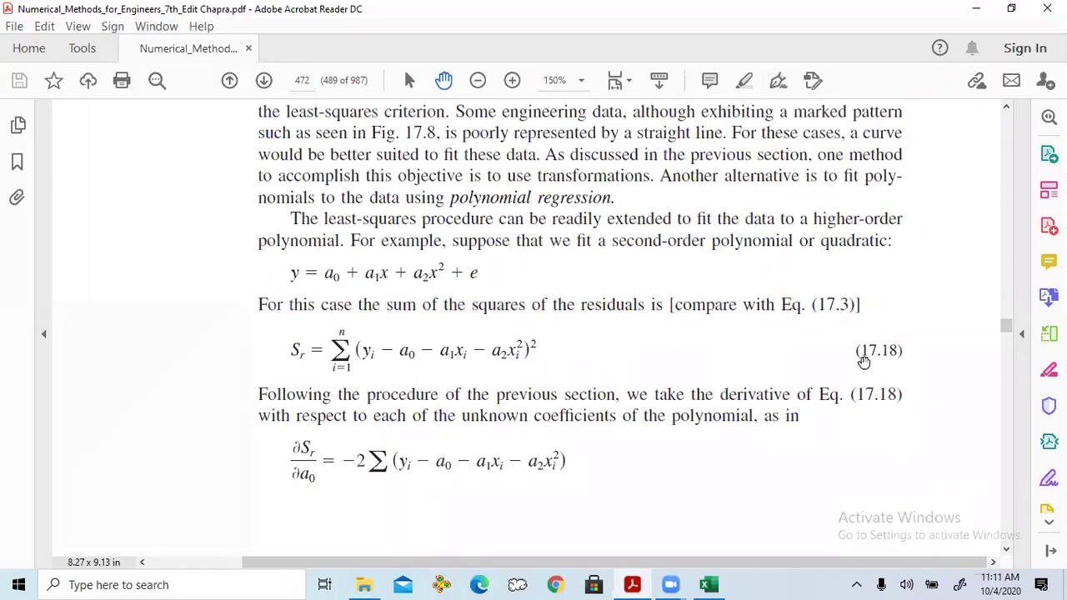
Step: Switch back to the Excel workbook and paste the screenshot of textbook page 472 beside the problem statement on Sheet3, starting in column Y
click(710, 584)
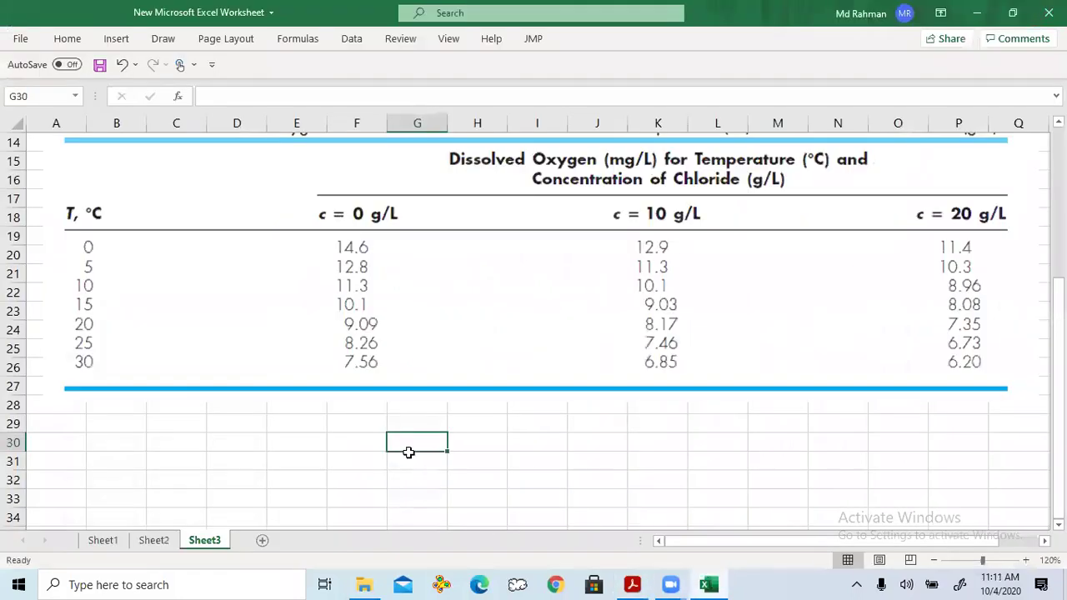
scroll(416, 458, up, 5)
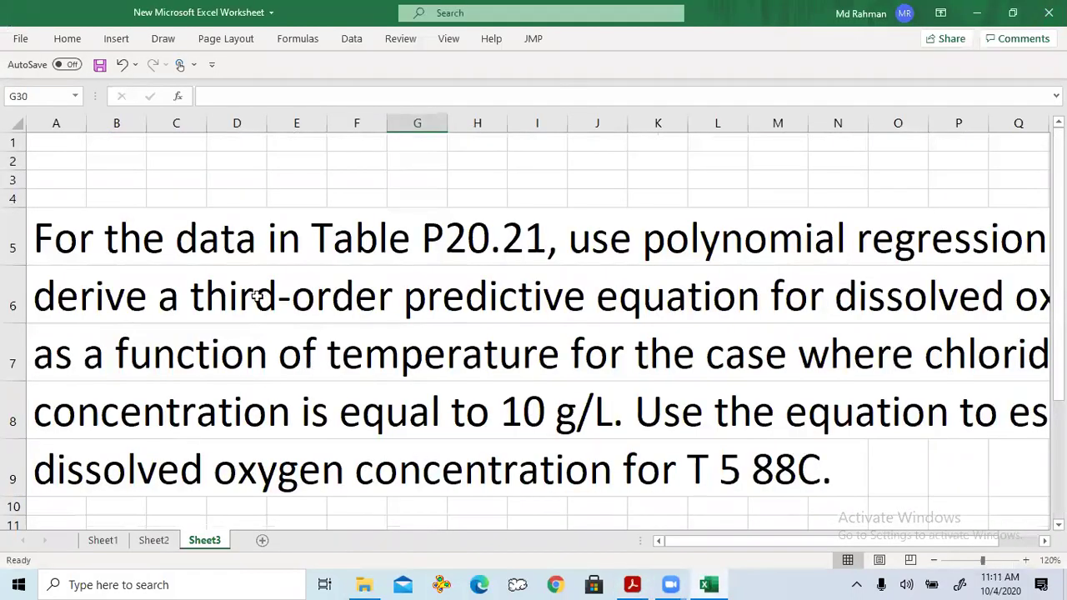
drag(881, 540, 992, 542)
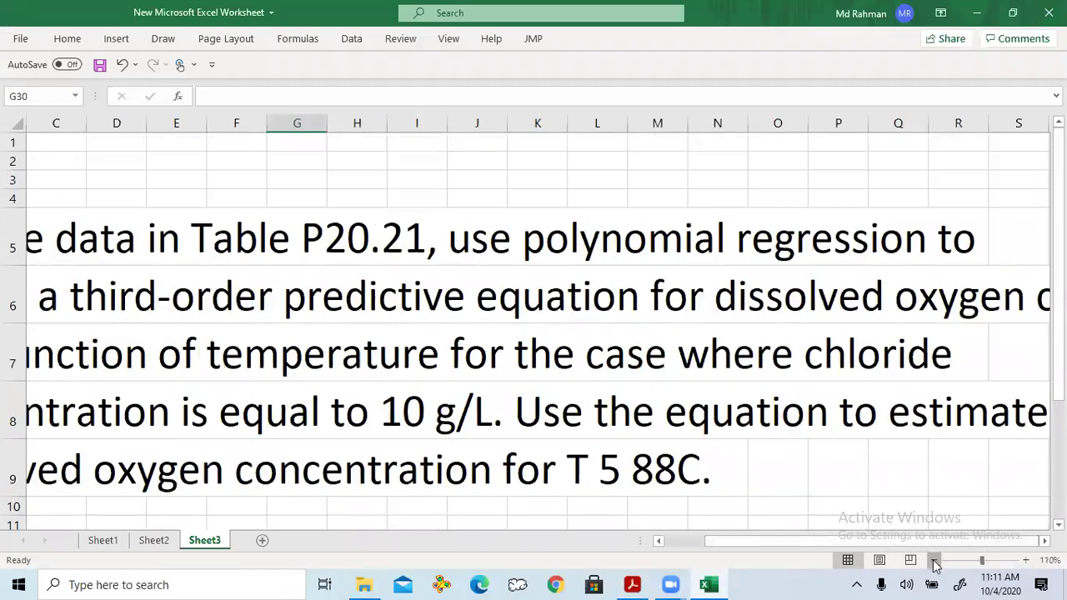
click(934, 560)
click(934, 560)
click(934, 560)
click(934, 560)
click(933, 560)
click(934, 561)
scroll(712, 441, down, 2)
scroll(712, 445, up, 2)
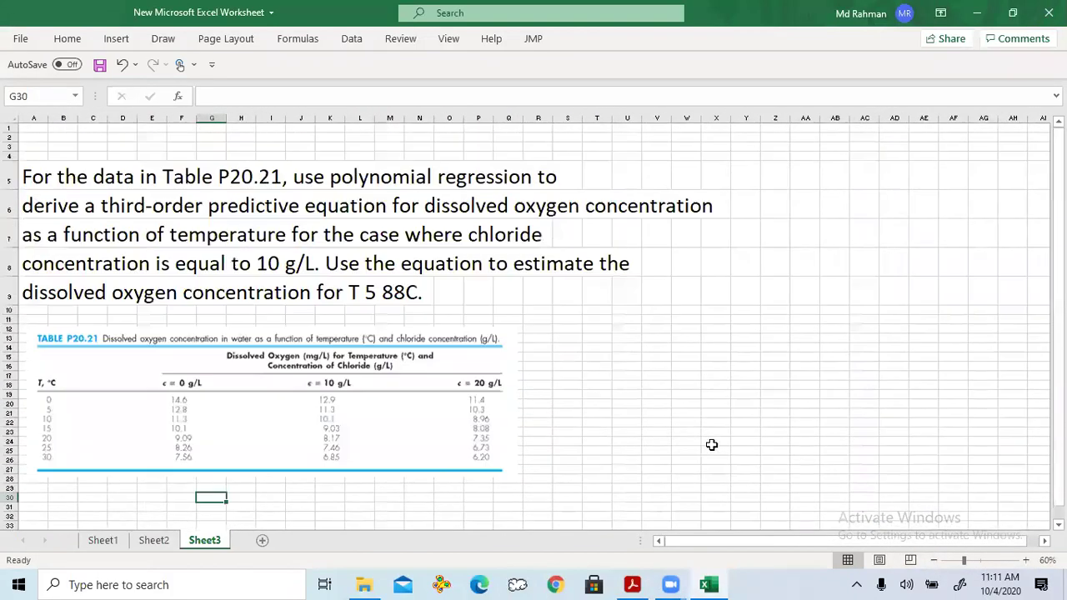
click(749, 173)
key(ctrl+v)
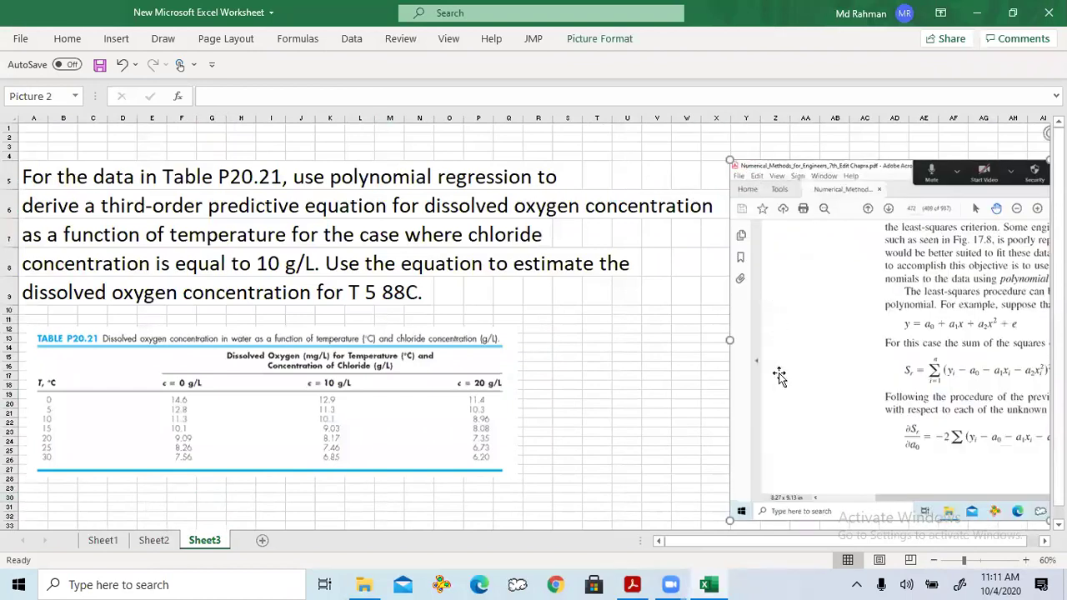
Step: Bring up the normal equations on page 473 of the PDF and paste their screenshot below the first picture on Excel's Sheet3
click(632, 584)
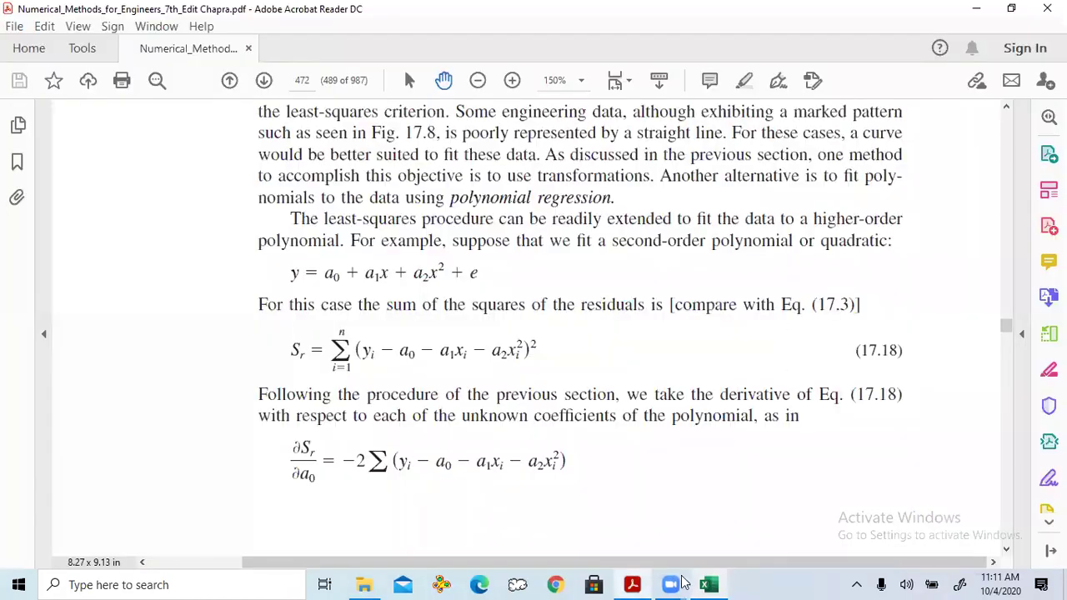
scroll(464, 433, down, 5)
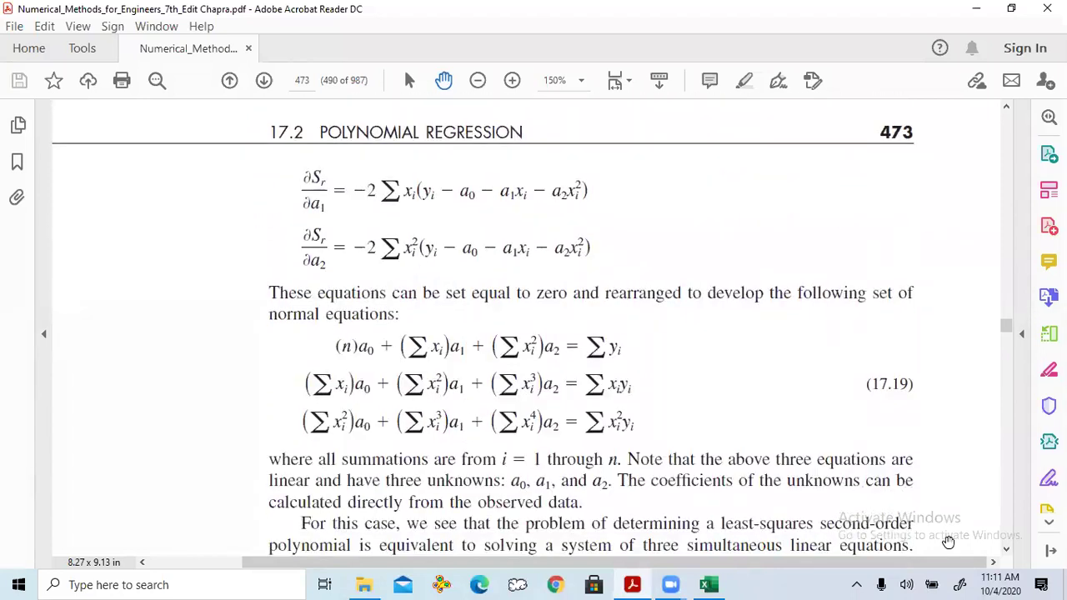
click(709, 584)
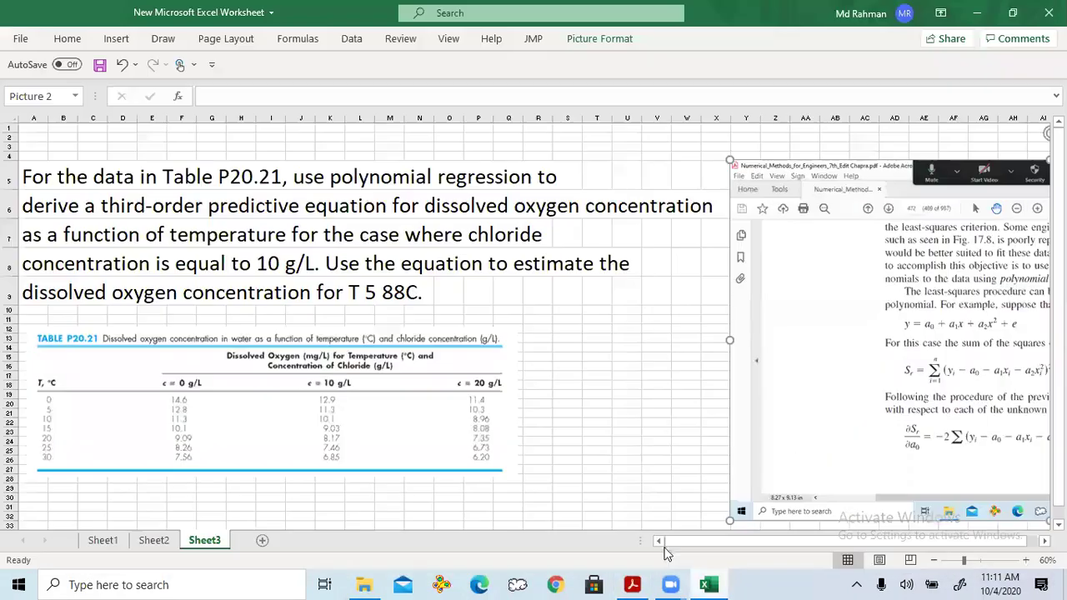
scroll(589, 451, down, 5)
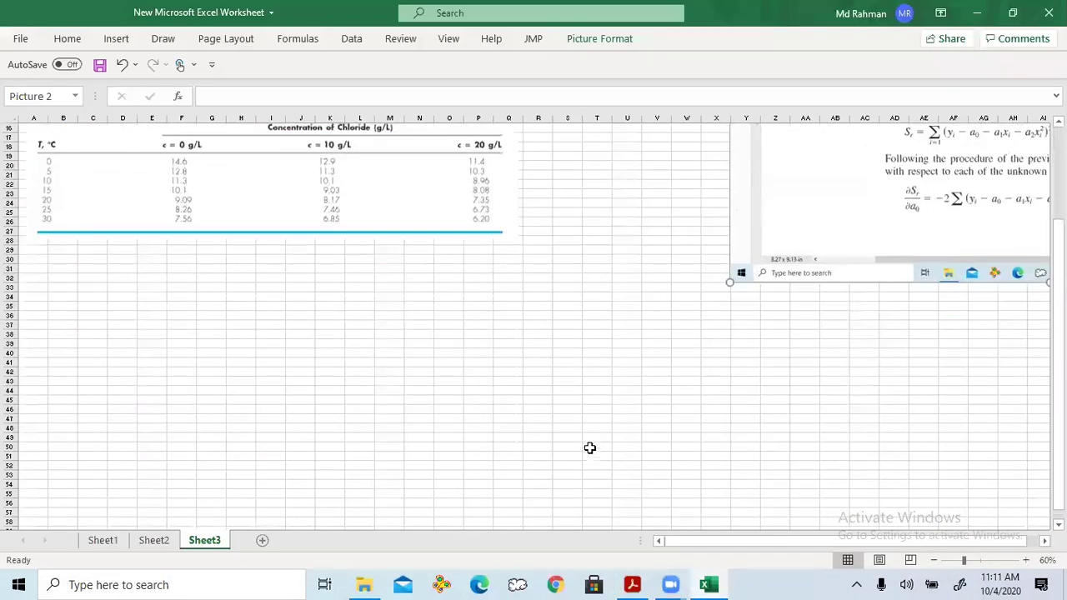
click(746, 304)
key(ctrl+v)
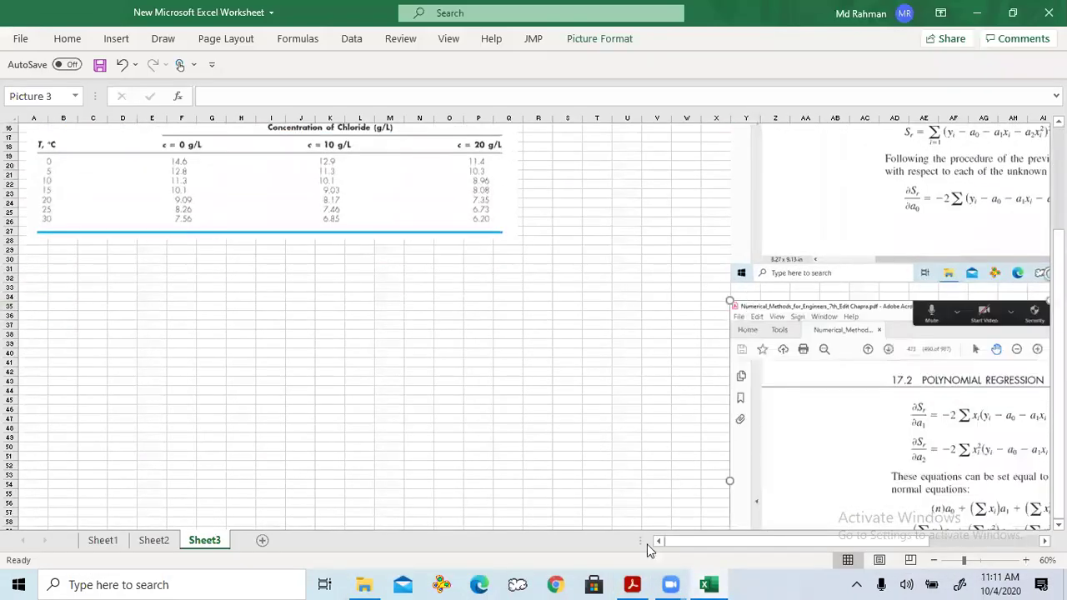
Step: Switch to the textbook PDF and compare the derivative of Sr with respect to a0 on page 472 with the equations on page 473
click(632, 584)
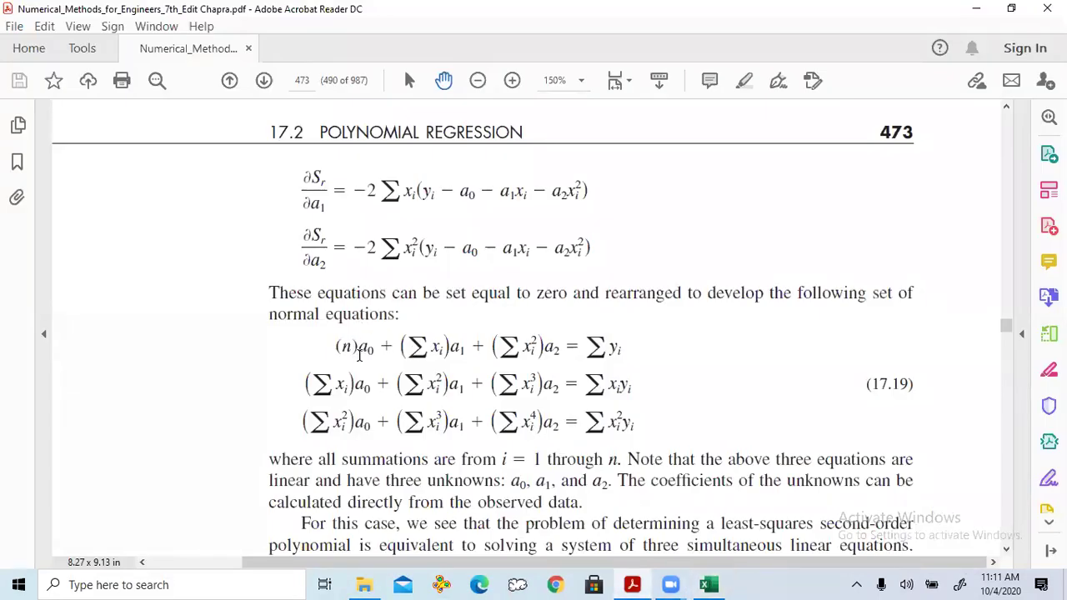
scroll(359, 350, up, 5)
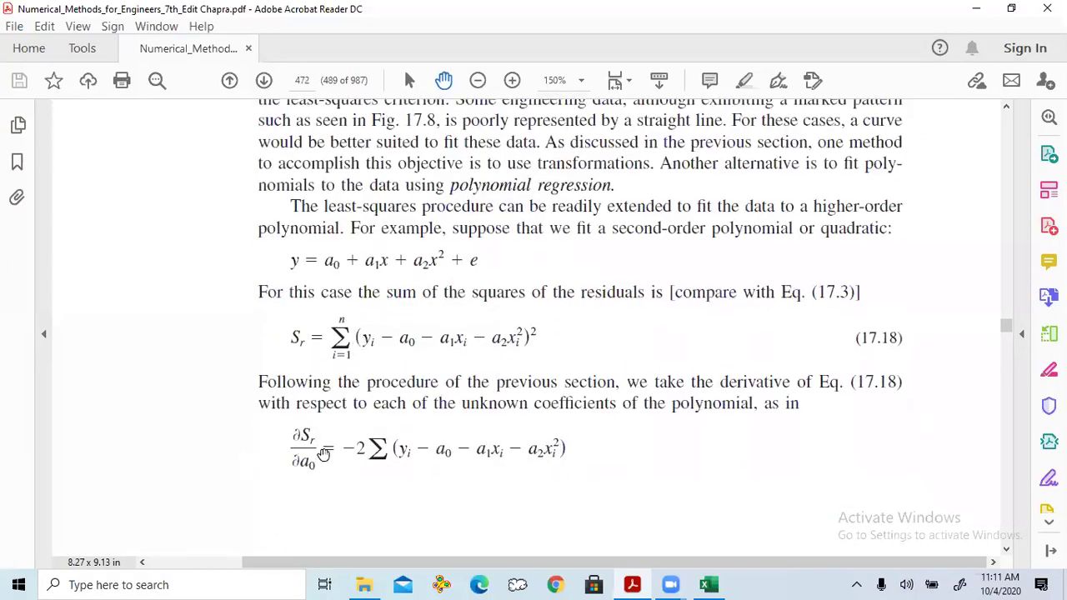
scroll(397, 461, down, 5)
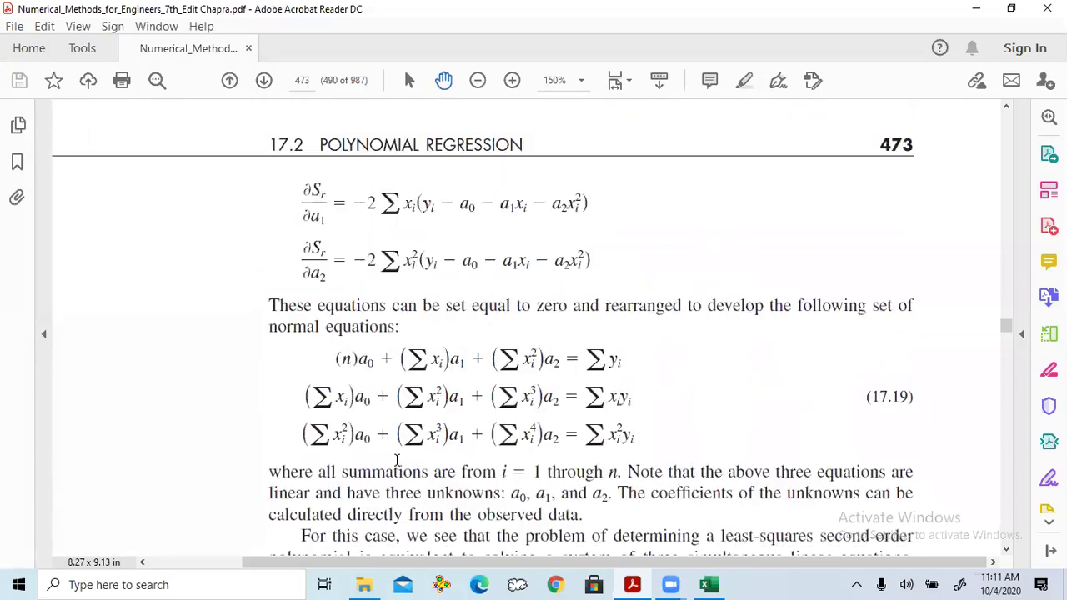
scroll(395, 458, up, 5)
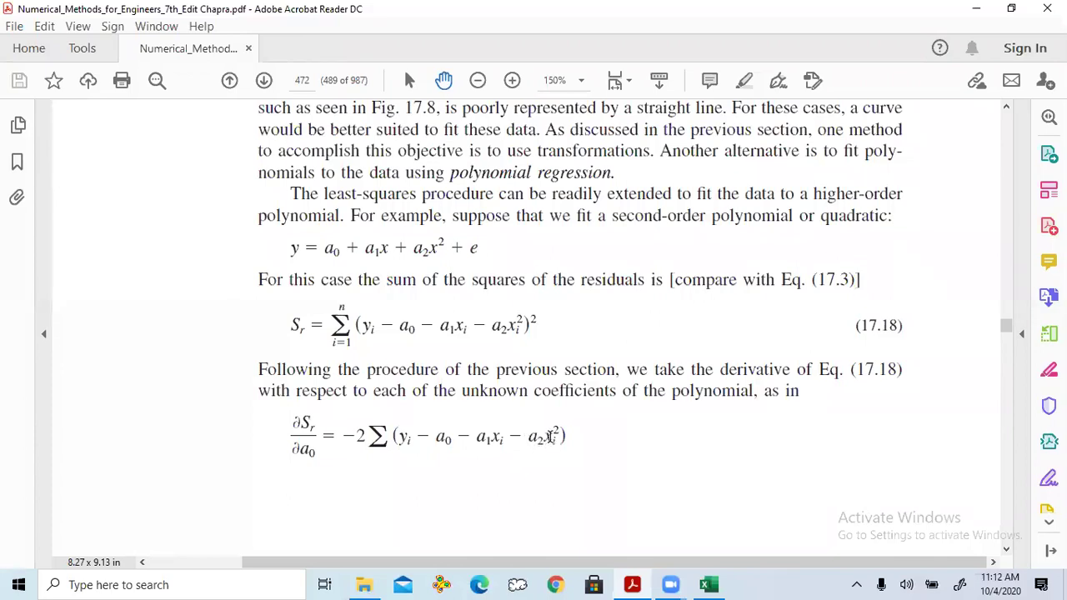
double_click(448, 439)
click(443, 440)
scroll(450, 446, down, 3)
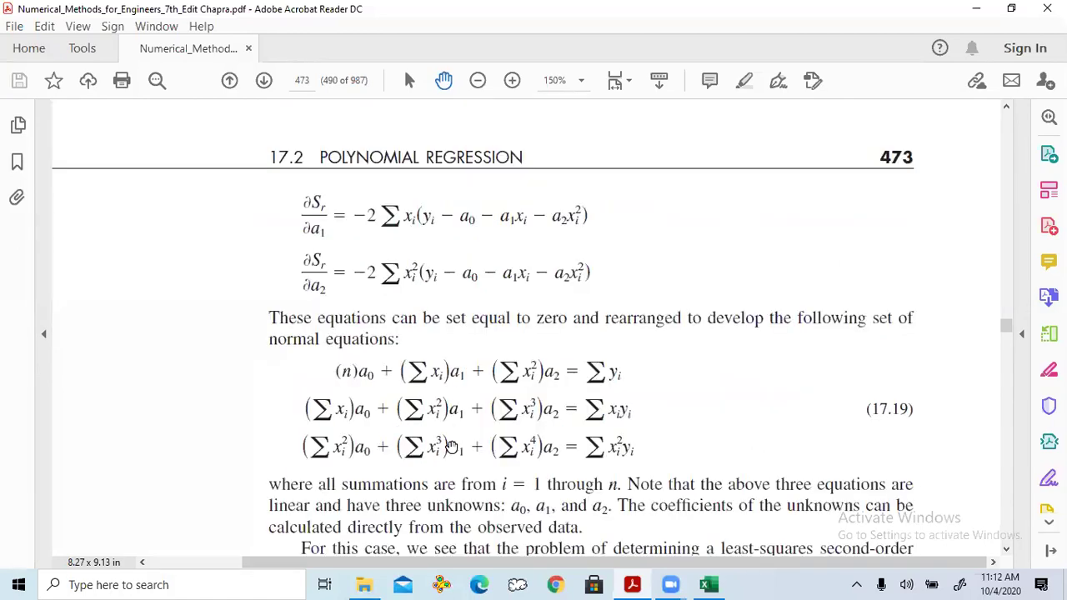
Step: Examine the a0, a1, a2 and yi terms of the first normal equation in Eq. (17.19) against the derivative on page 472
drag(341, 370, 379, 372)
click(455, 372)
drag(448, 371, 401, 372)
click(443, 373)
click(504, 371)
drag(504, 371, 625, 372)
scroll(439, 369, up, 6)
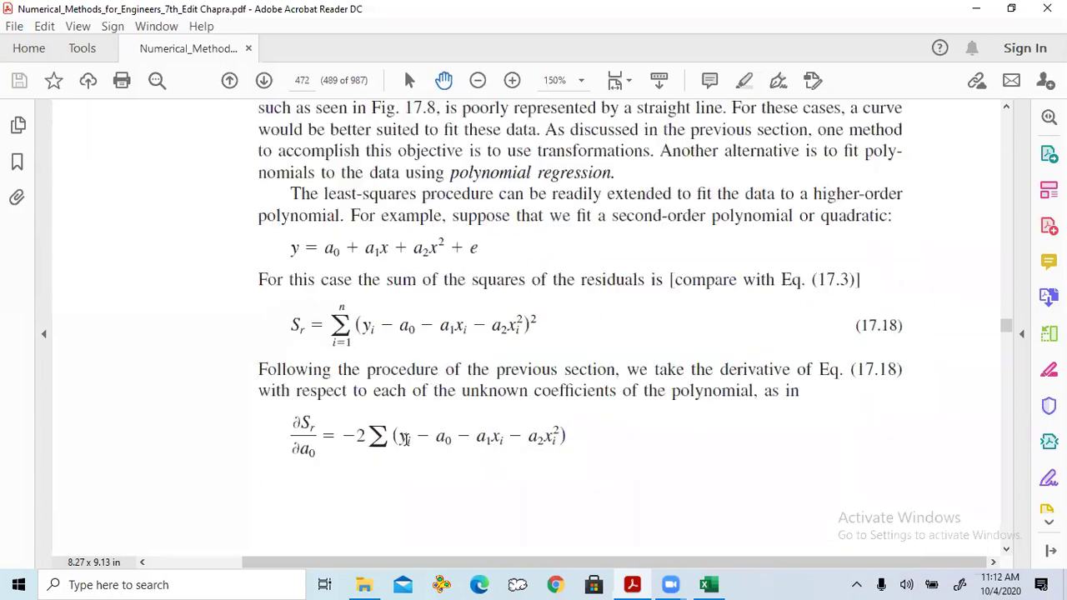
scroll(405, 439, down, 6)
click(575, 431)
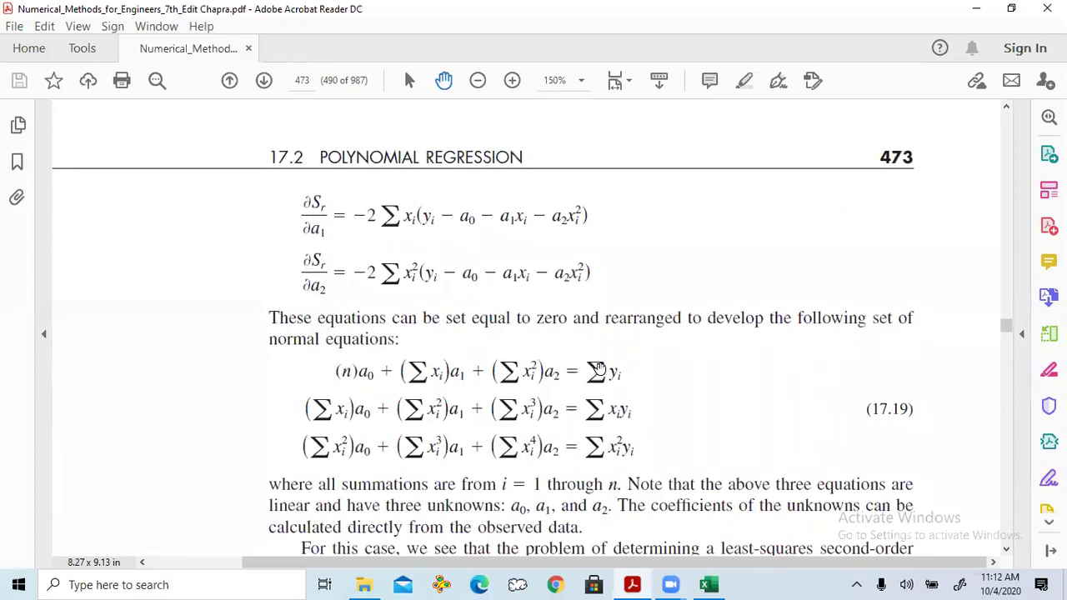
drag(623, 372, 607, 372)
click(613, 408)
Step: Examine the normal equations in Eq. (17.19) at 200% zoom, comparing the a1 terms of the first two equations
click(512, 80)
scroll(538, 450, down, 4)
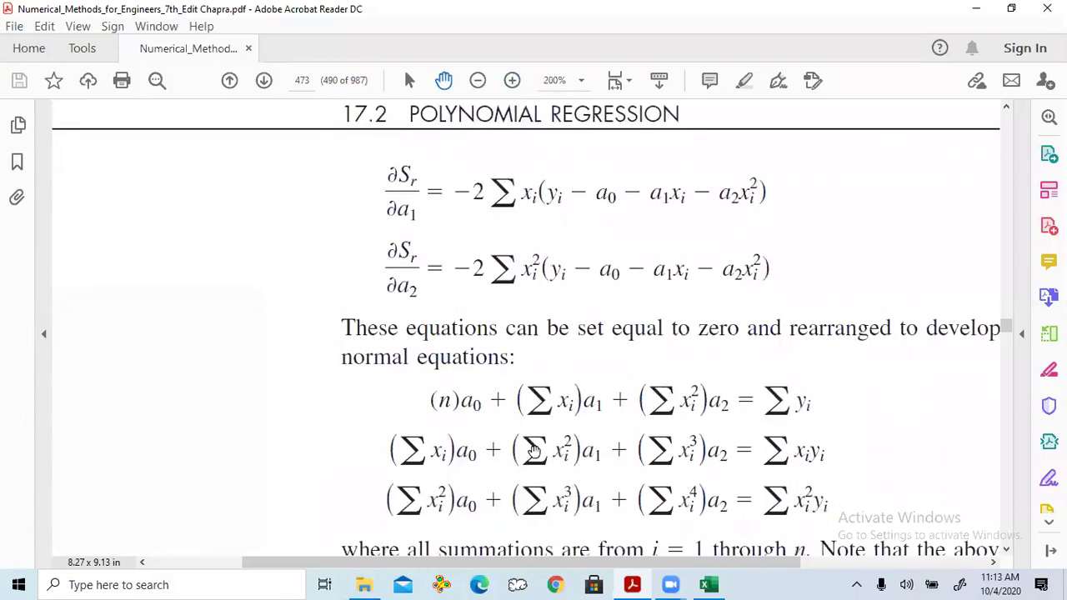
drag(642, 562, 715, 563)
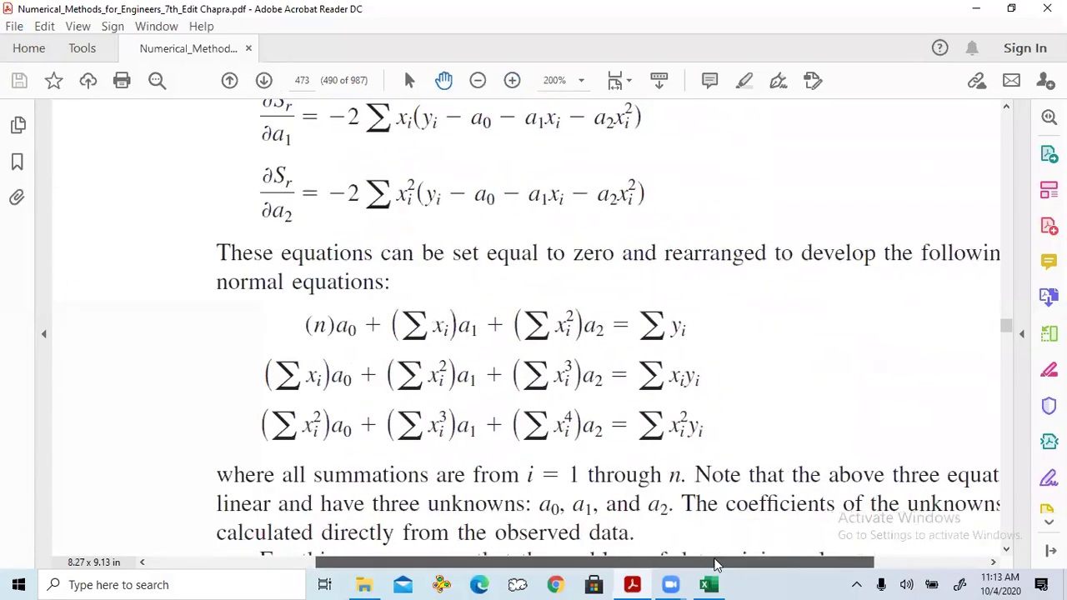
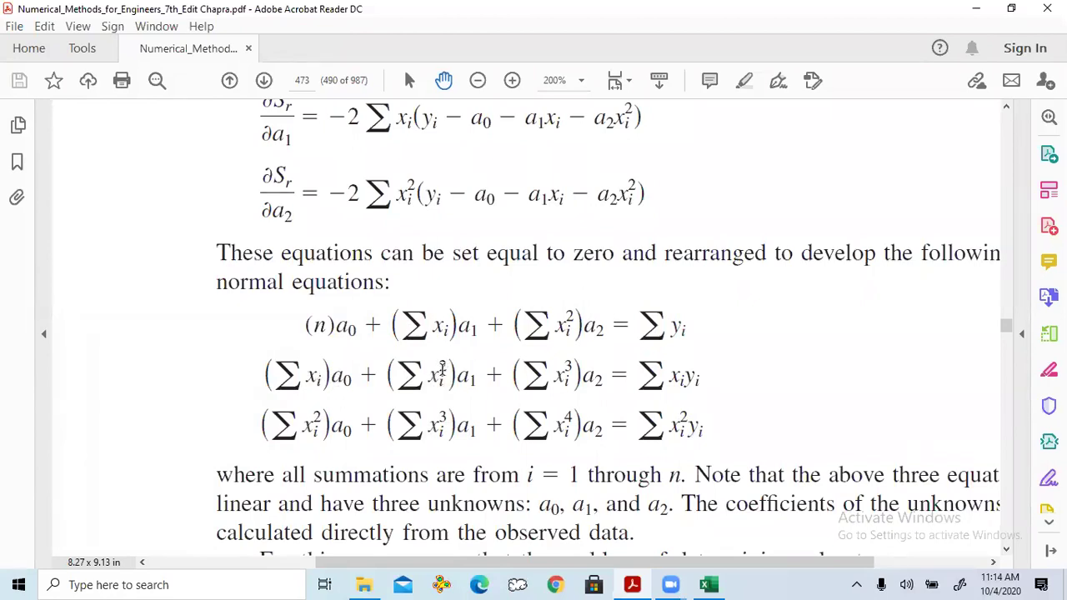
double_click(434, 375)
click(432, 317)
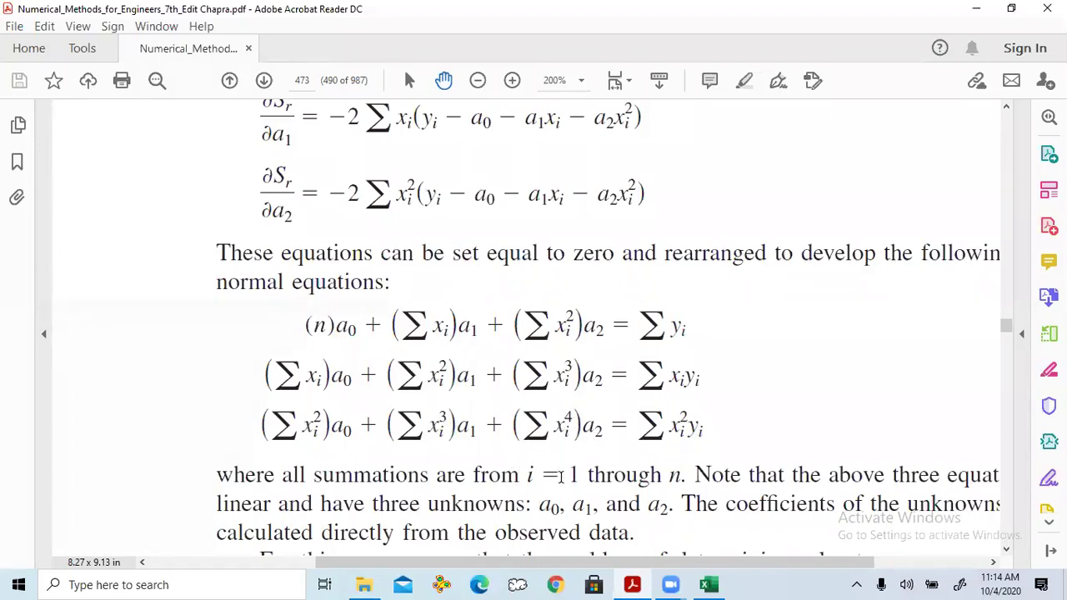
Step: Switch back to Excel and review the pasted textbook pictures, the problem statement and Table P20.21 on Sheet3 at 90% zoom
click(711, 584)
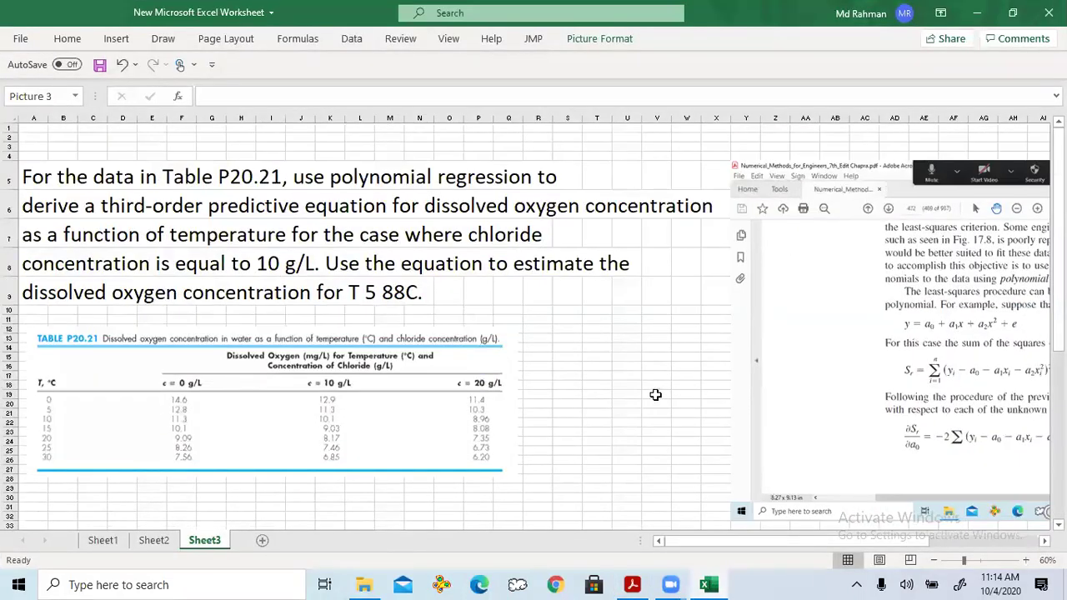
click(1026, 560)
click(1026, 560)
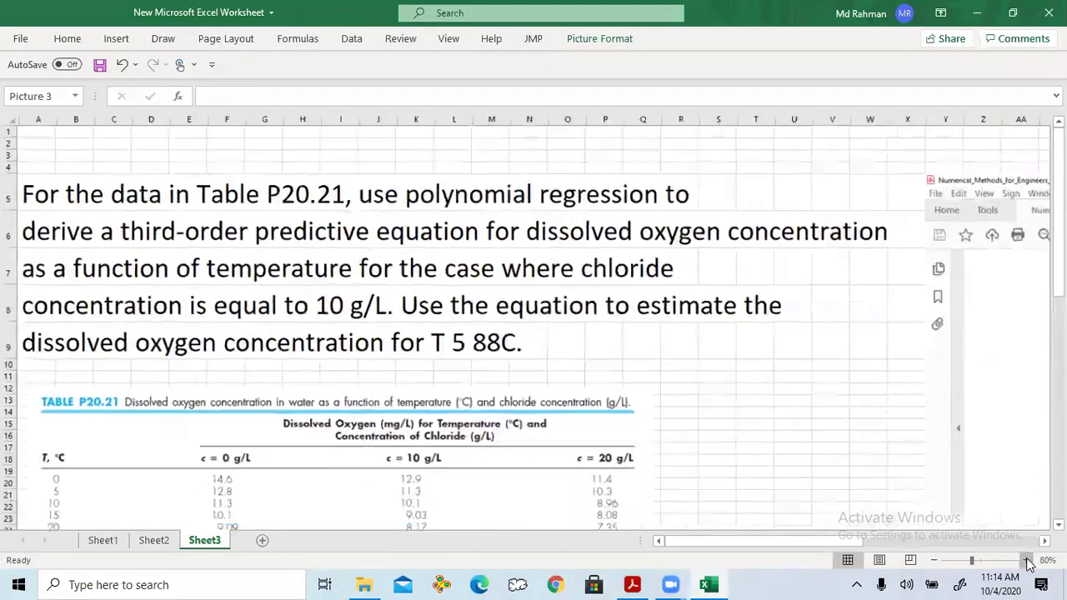
click(1026, 560)
drag(817, 542, 953, 543)
click(592, 357)
scroll(592, 356, down, 4)
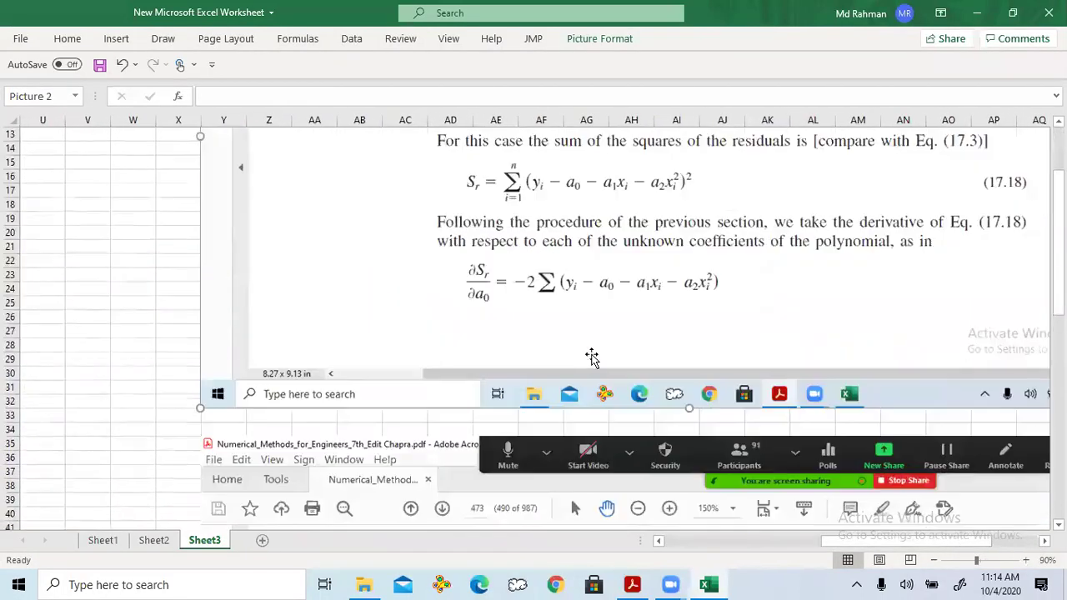
scroll(592, 357, up, 4)
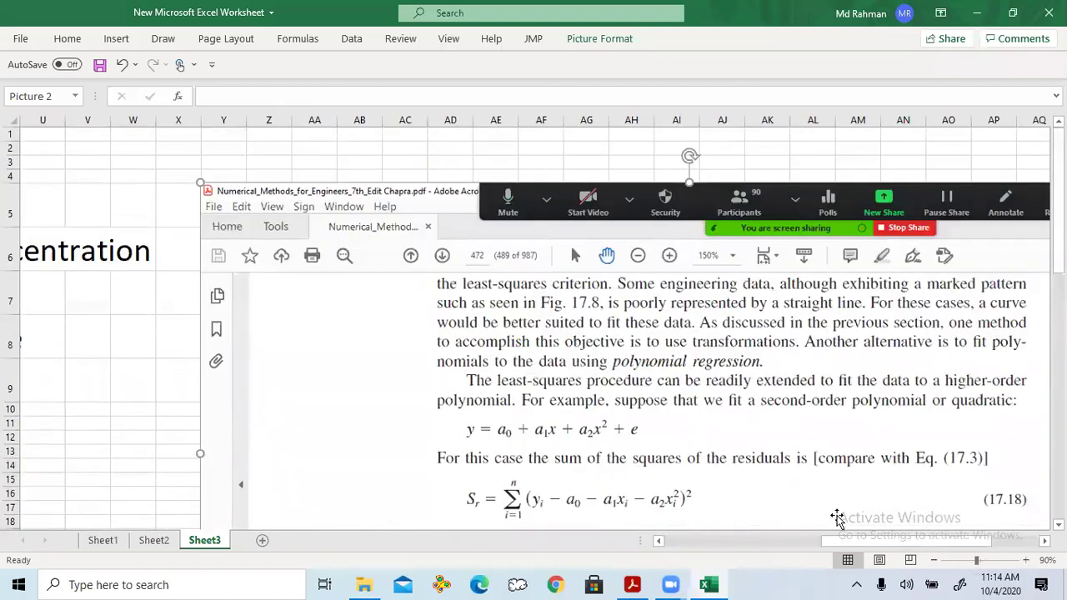
drag(844, 542, 710, 547)
scroll(235, 365, down, 3)
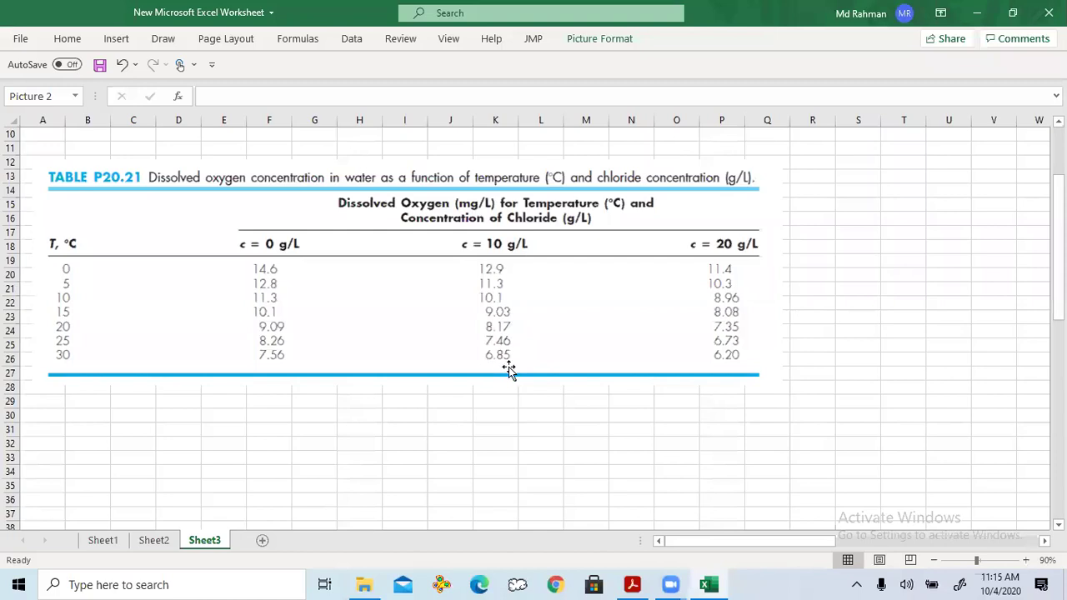
scroll(525, 364, up, 3)
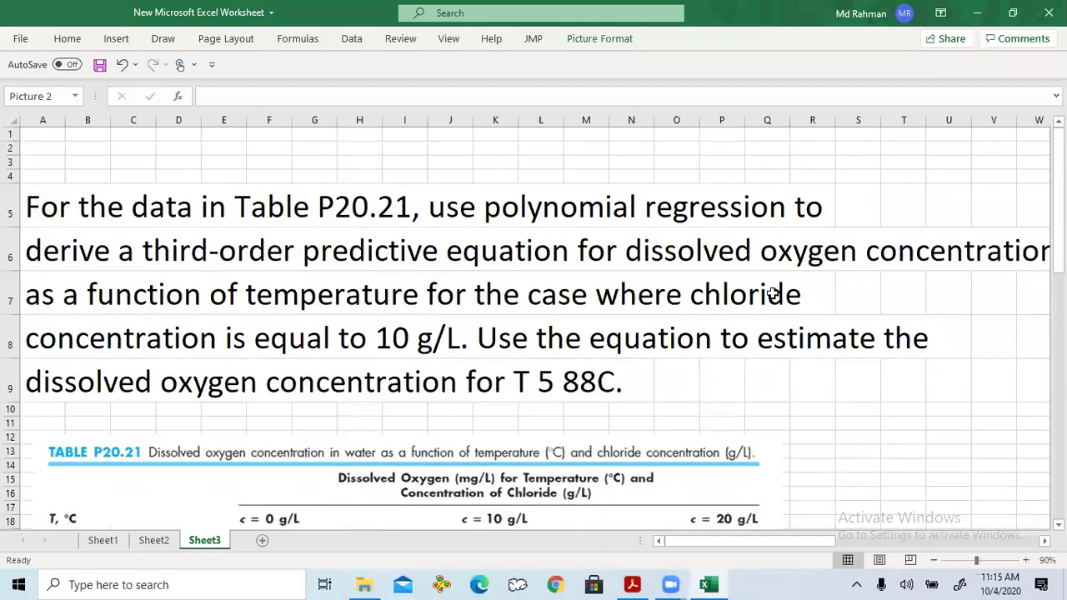
Step: Move both textbook screenshots on Sheet3 farther right so they start in column AD, freeing space beside the problem statement
click(707, 583)
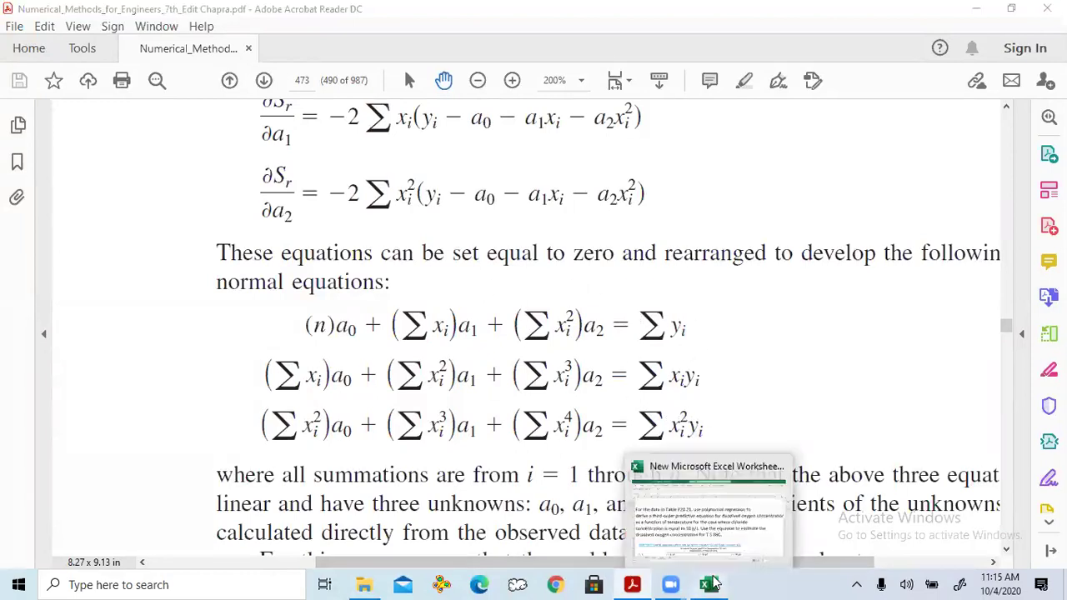
click(709, 585)
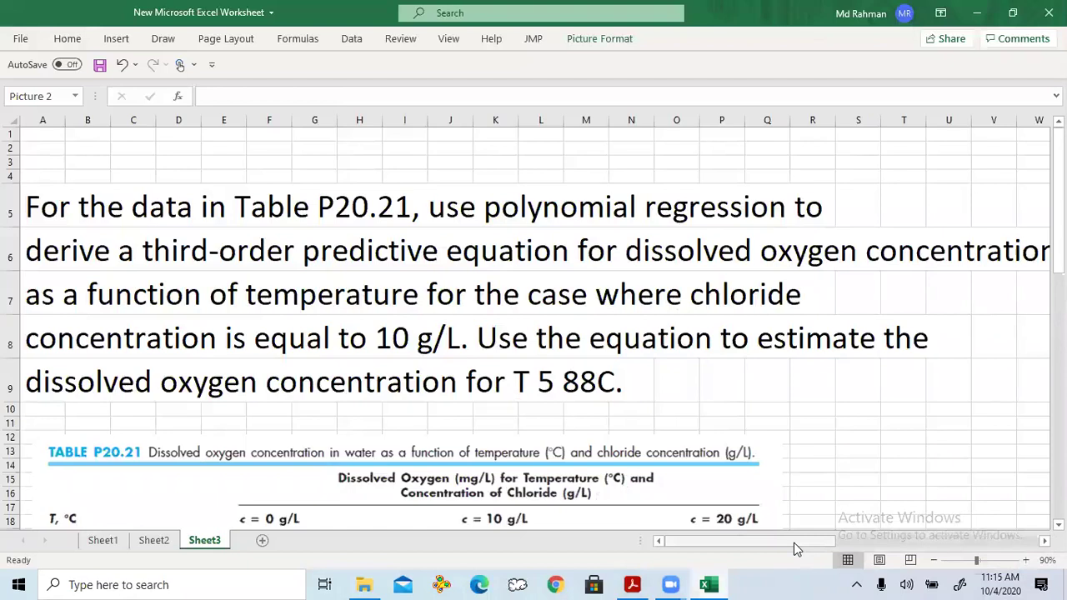
drag(794, 544, 844, 543)
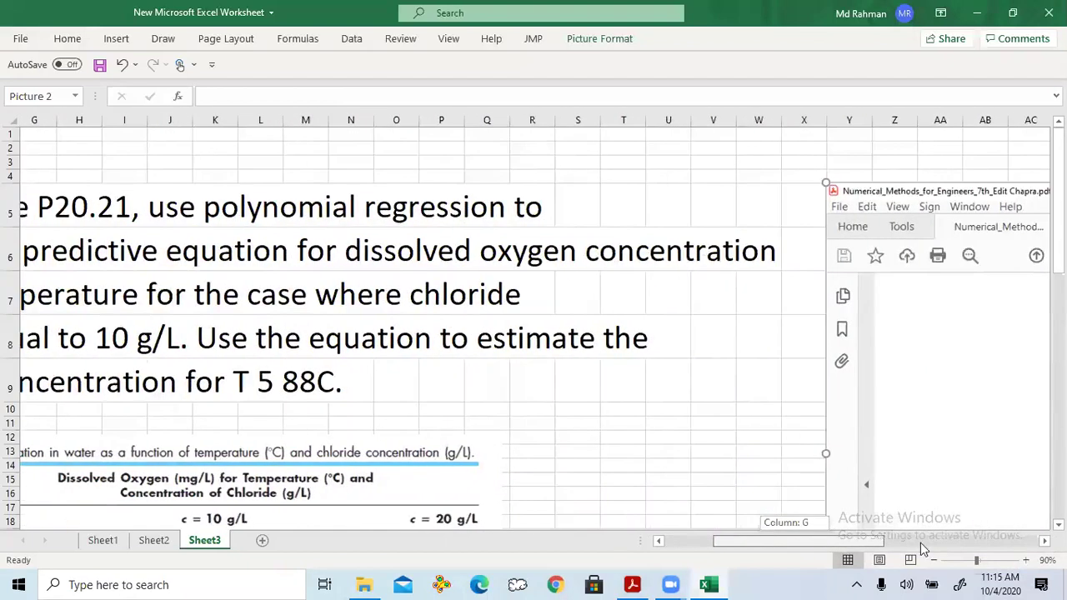
drag(921, 542, 958, 542)
drag(500, 346, 675, 312)
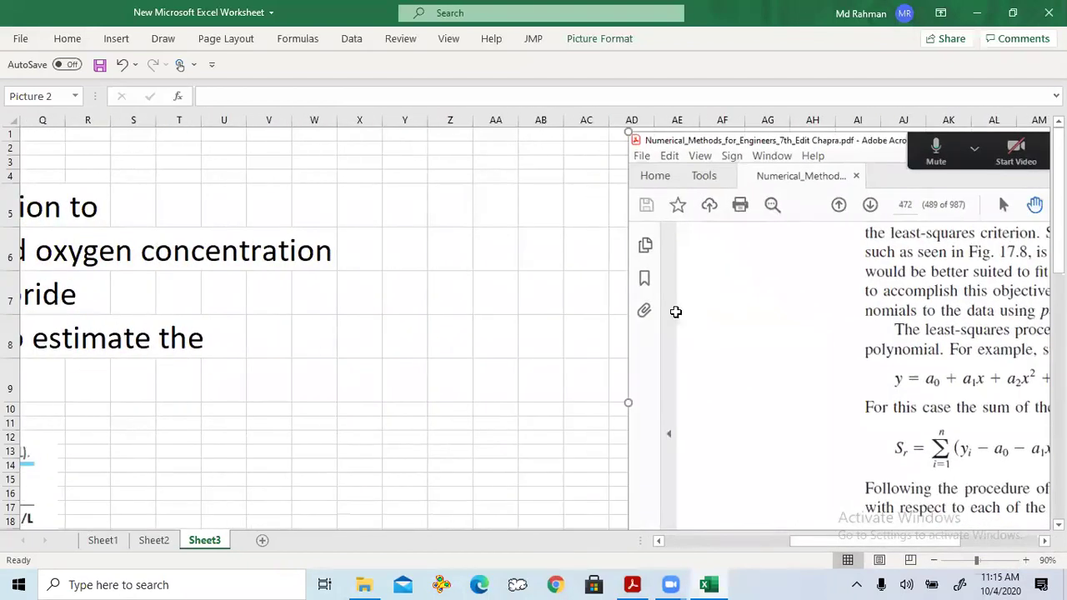
scroll(542, 334, down, 6)
key(ctrl+v)
drag(526, 435, 770, 358)
scroll(469, 342, up, 6)
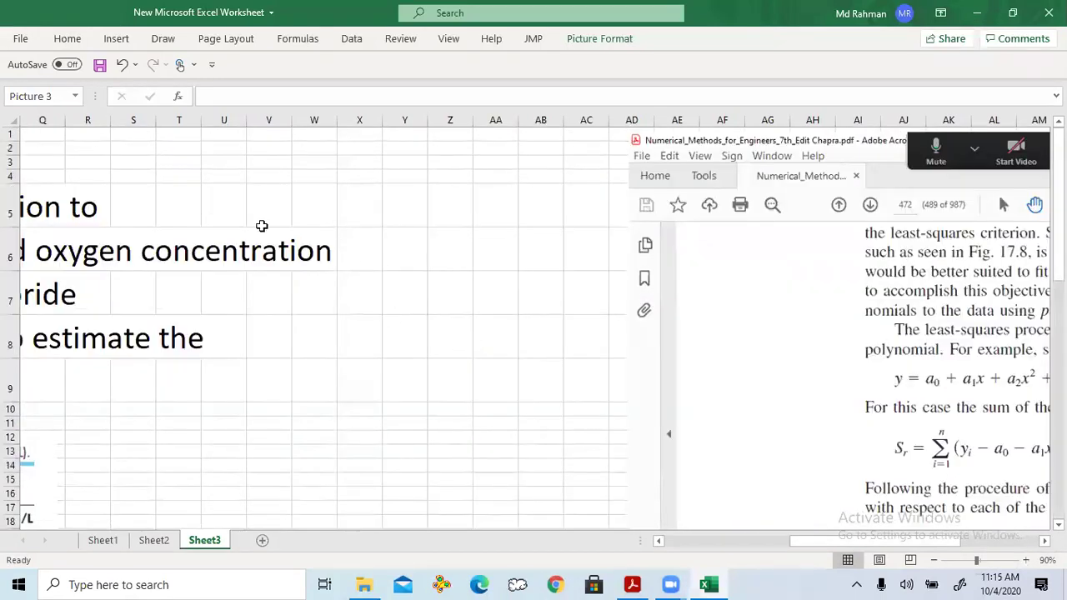
click(353, 146)
Step: Enter the temperatures 0, 5, 10, 15, 20, 25, 30 and 35 in cells T2 through T9
drag(782, 542, 667, 568)
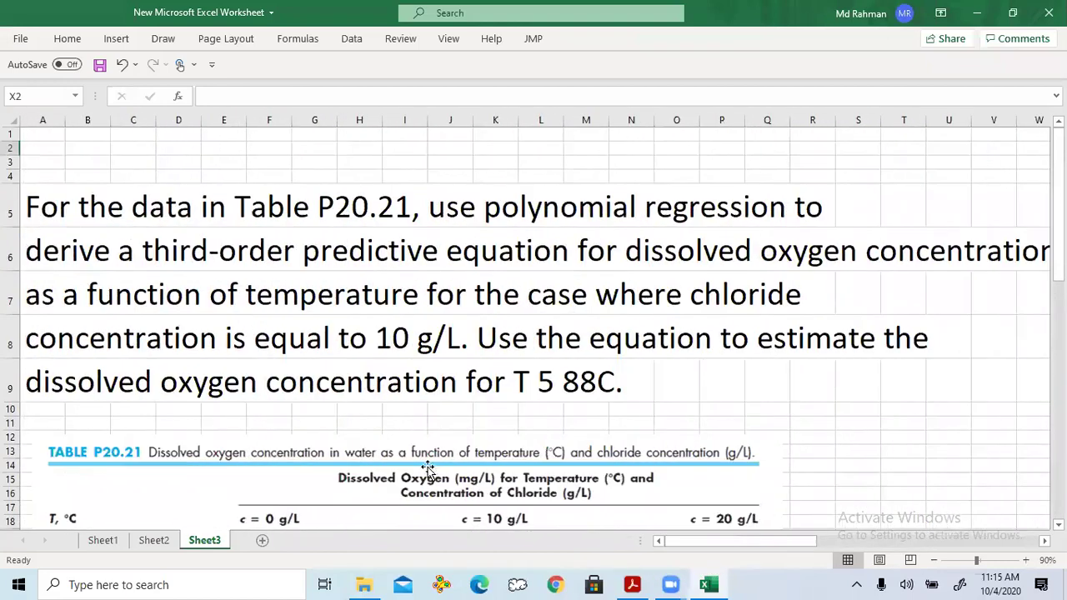
scroll(381, 440, down, 2)
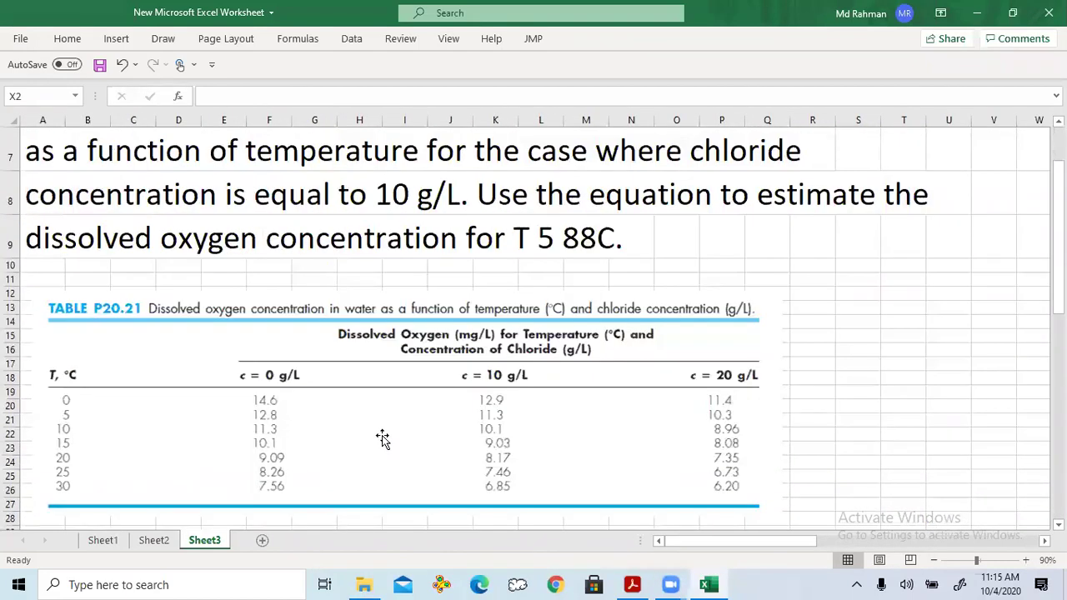
scroll(382, 440, up, 2)
drag(746, 543, 755, 543)
click(847, 147)
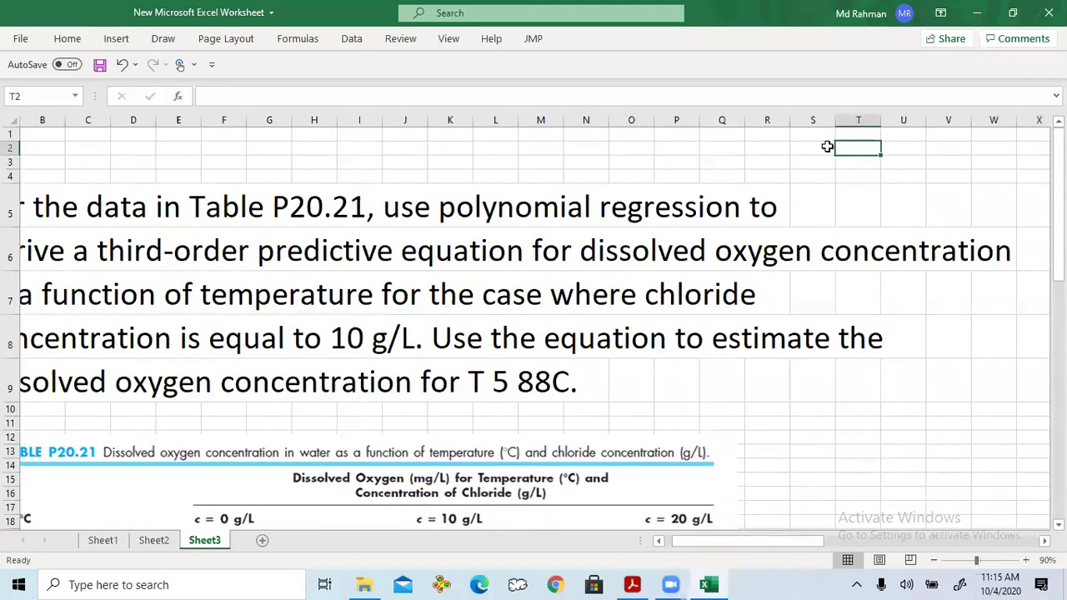
text(0)
key(Return)
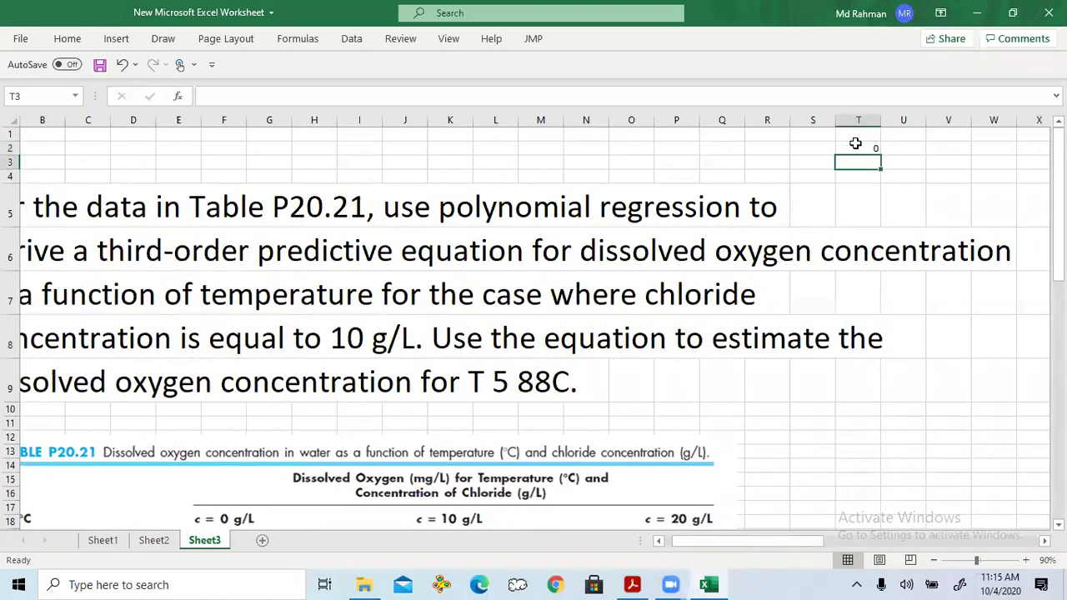
text(5)
key(Return)
text(10)
key(Return)
text(15)
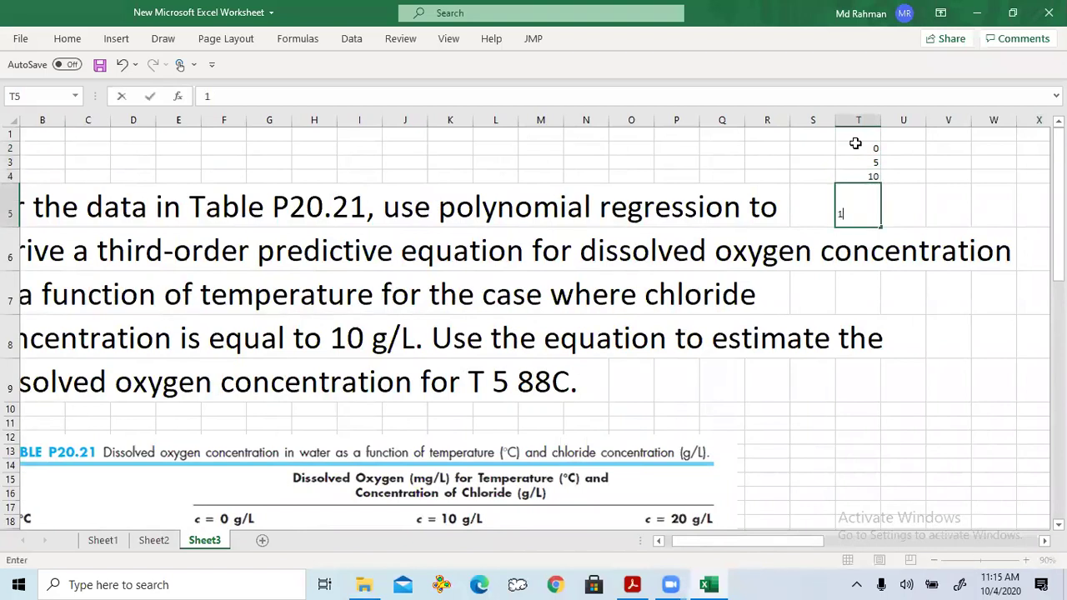
key(Return)
text(20)
key(Return)
text(25)
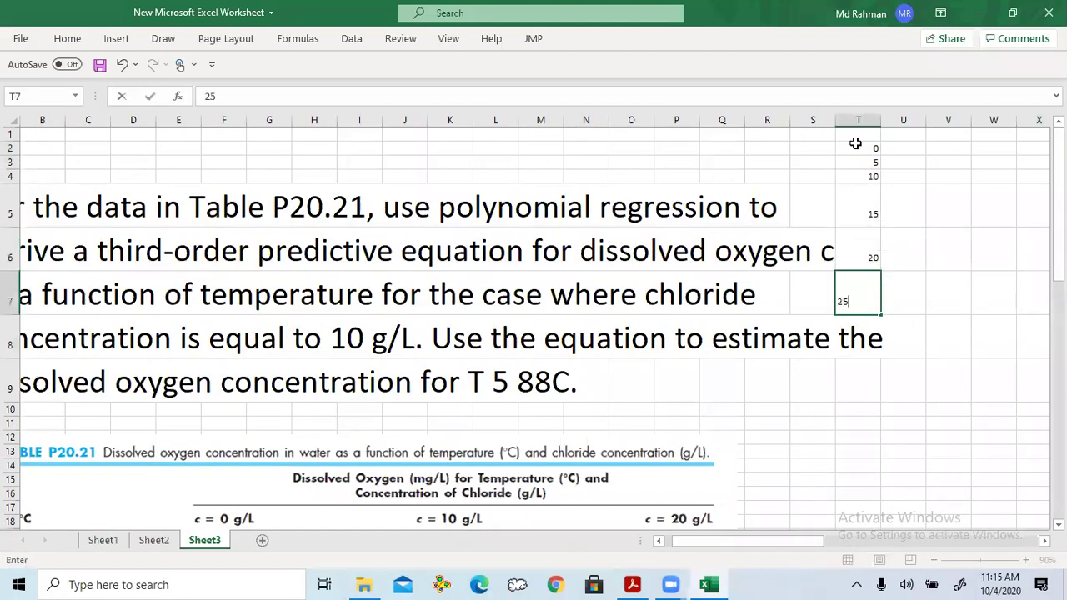
key(Return)
text(30)
key(Return)
text(35)
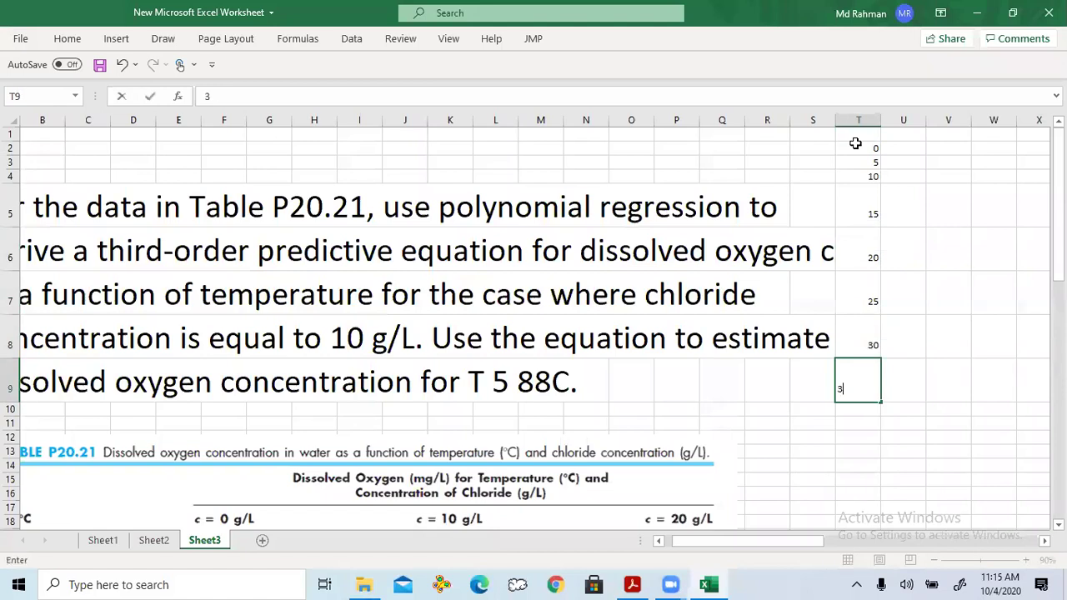
key(Return)
Step: Move the Table P20.21 picture up over the problem statement so it starts at row 5, next to the temperature column
scroll(424, 375, down, 3)
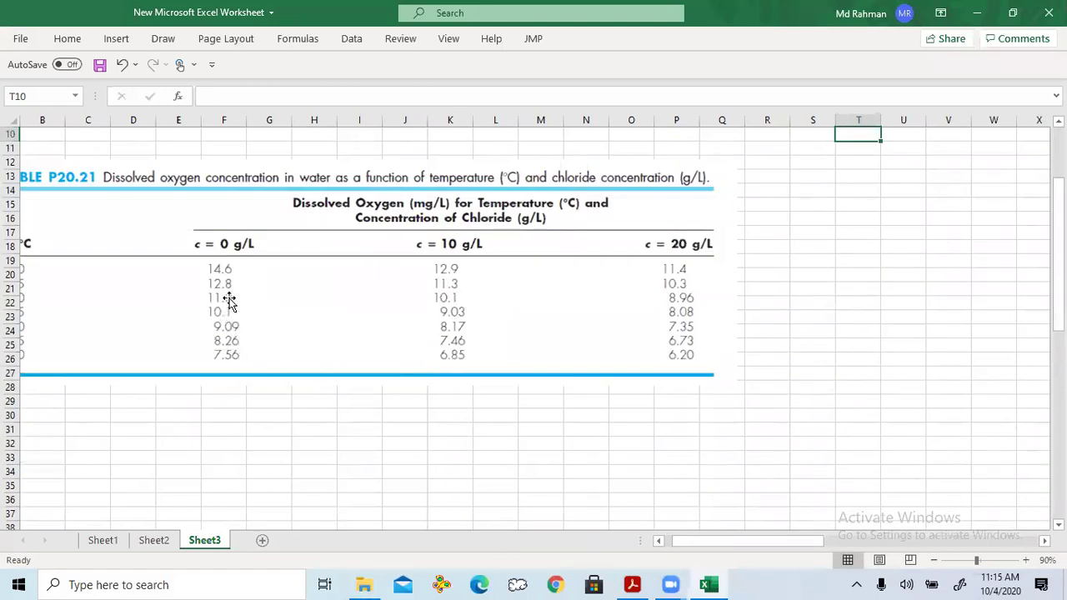
scroll(283, 357, up, 1)
scroll(284, 359, up, 2)
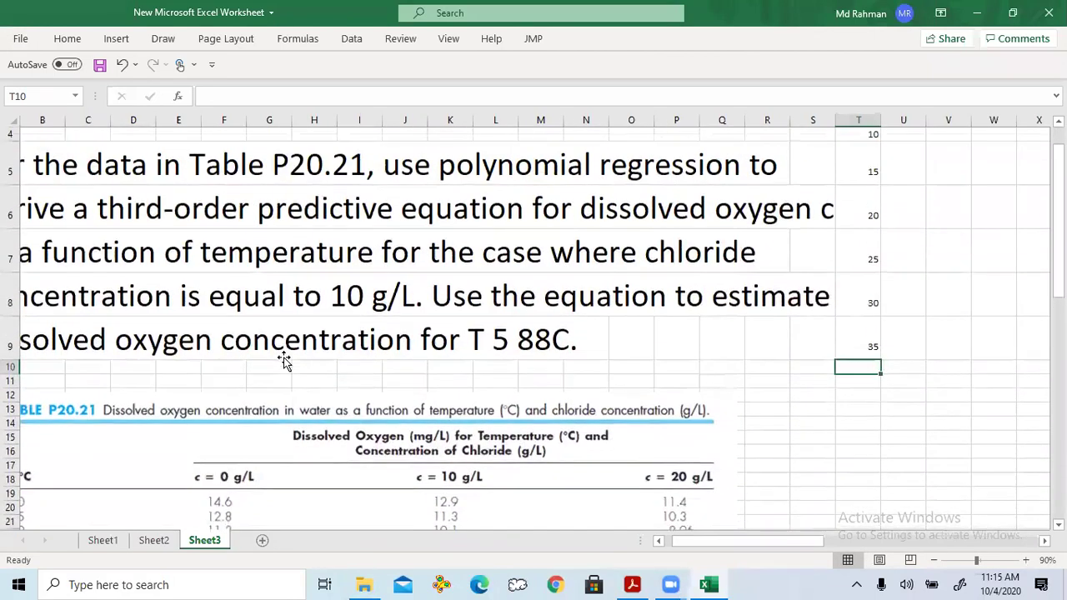
click(328, 464)
drag(328, 463, 348, 252)
Step: Enter the 10 g/L oxygen concentrations 12.9, 11.3, 10.1, 9.03, 8.17, 7.46 and 6.85 in cells U2 through U8
click(906, 147)
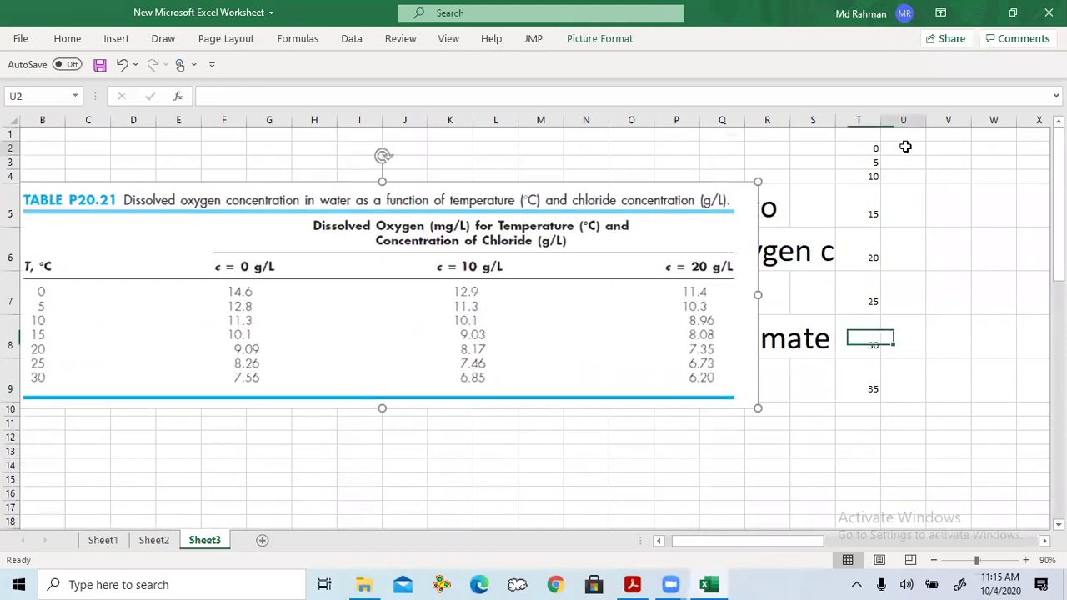
text(12.9)
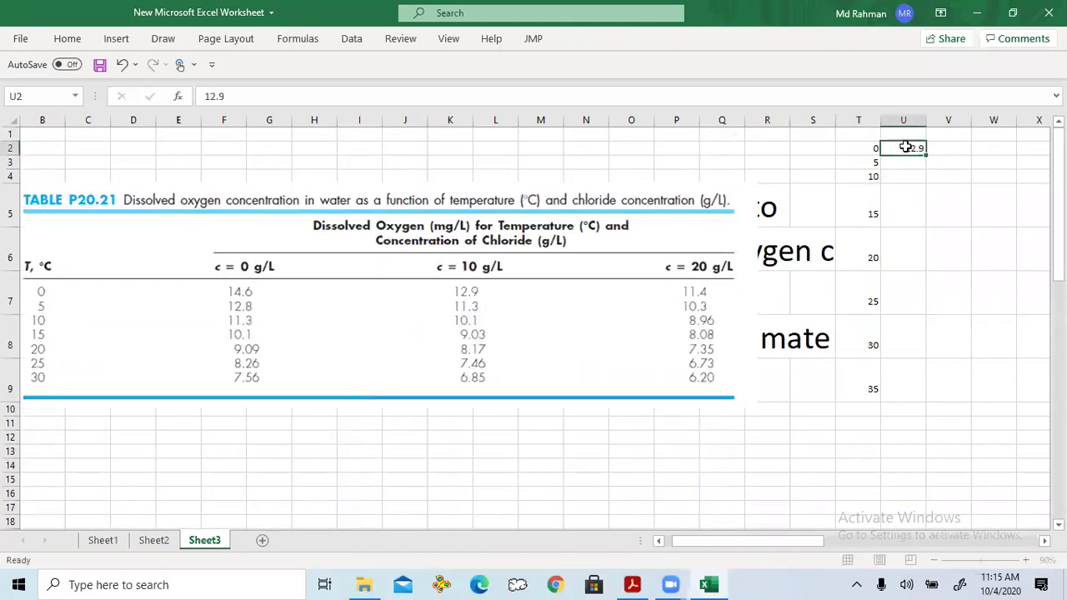
key(Return)
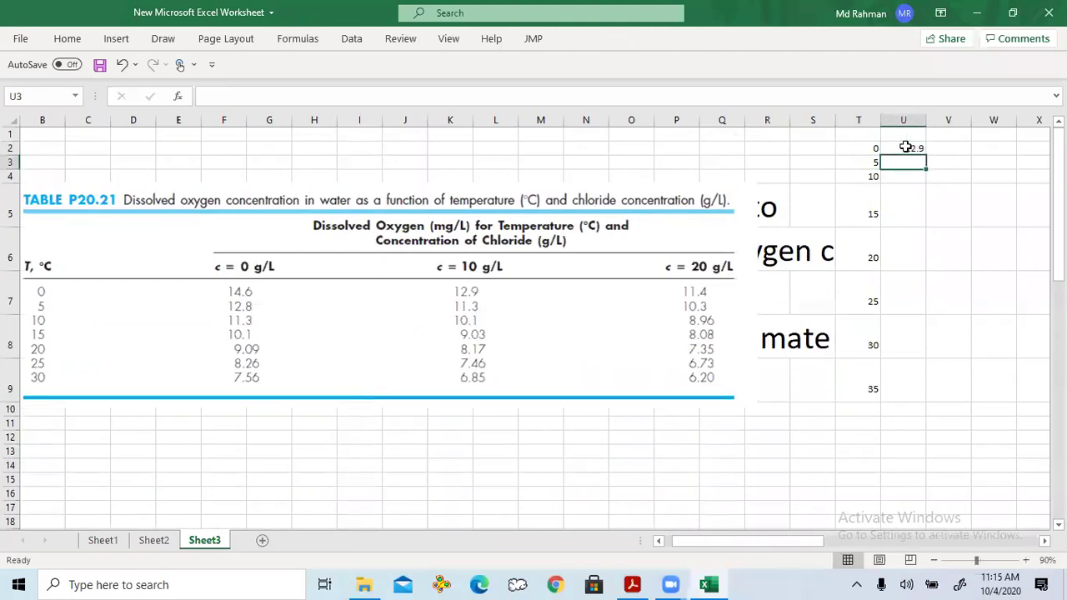
text(11.3)
key(Return)
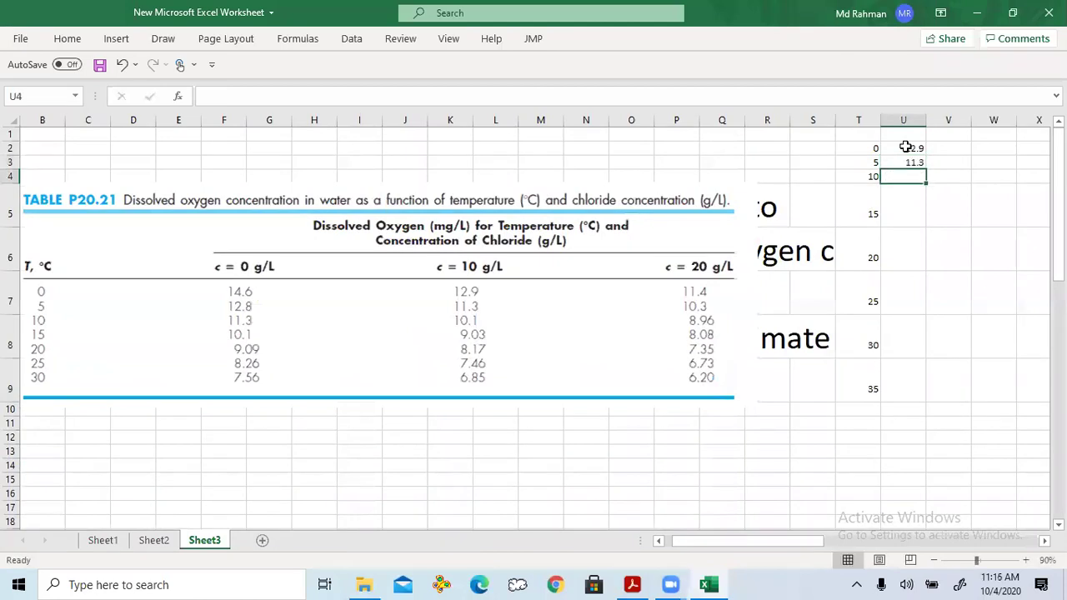
text(10.1)
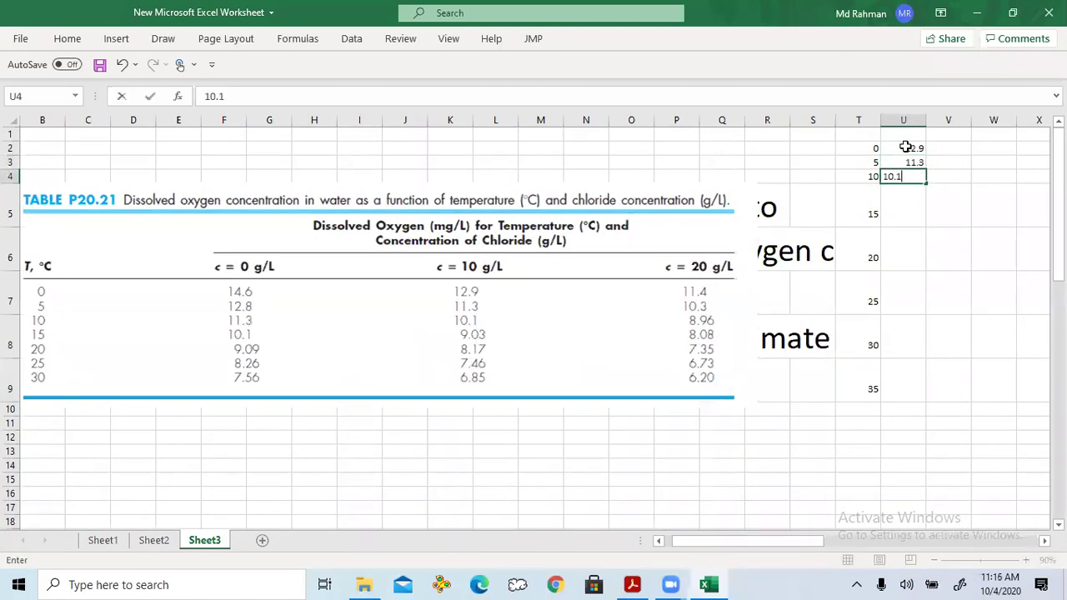
key(Return)
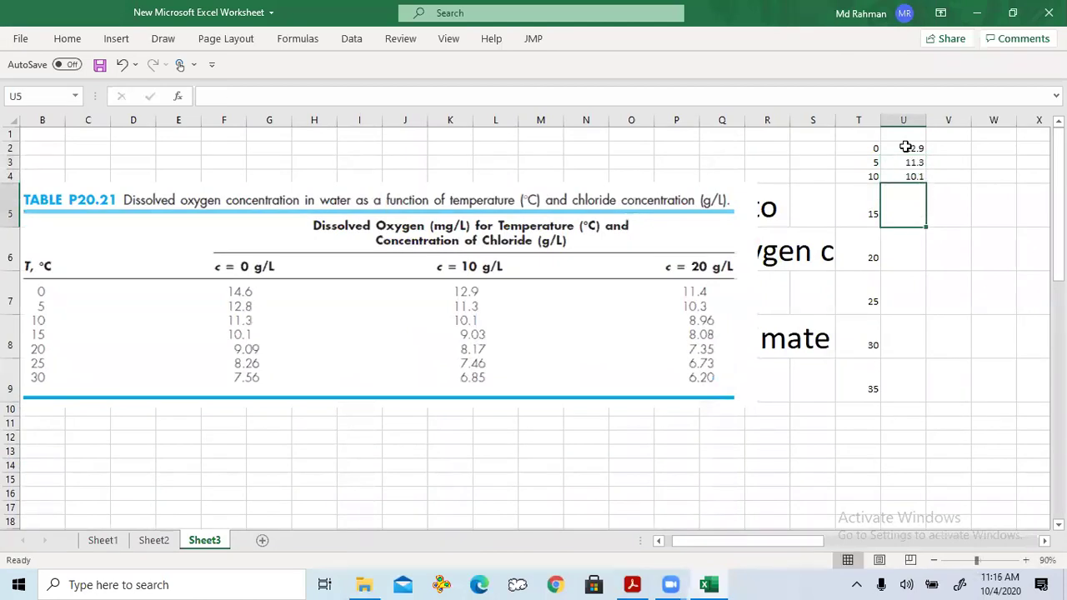
text(9.03)
key(Return)
text(8.17)
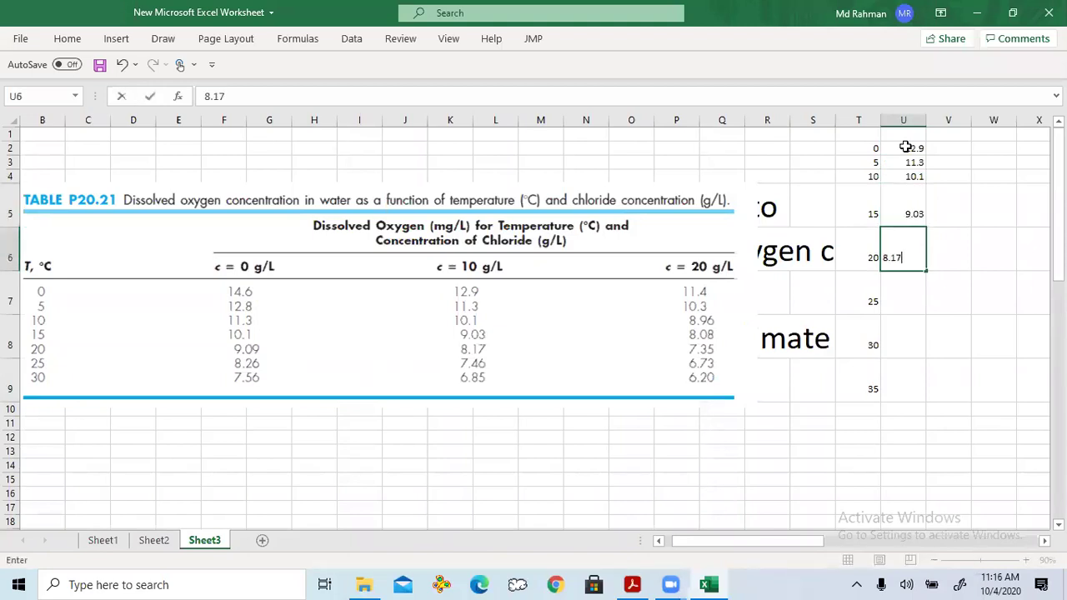
key(Return)
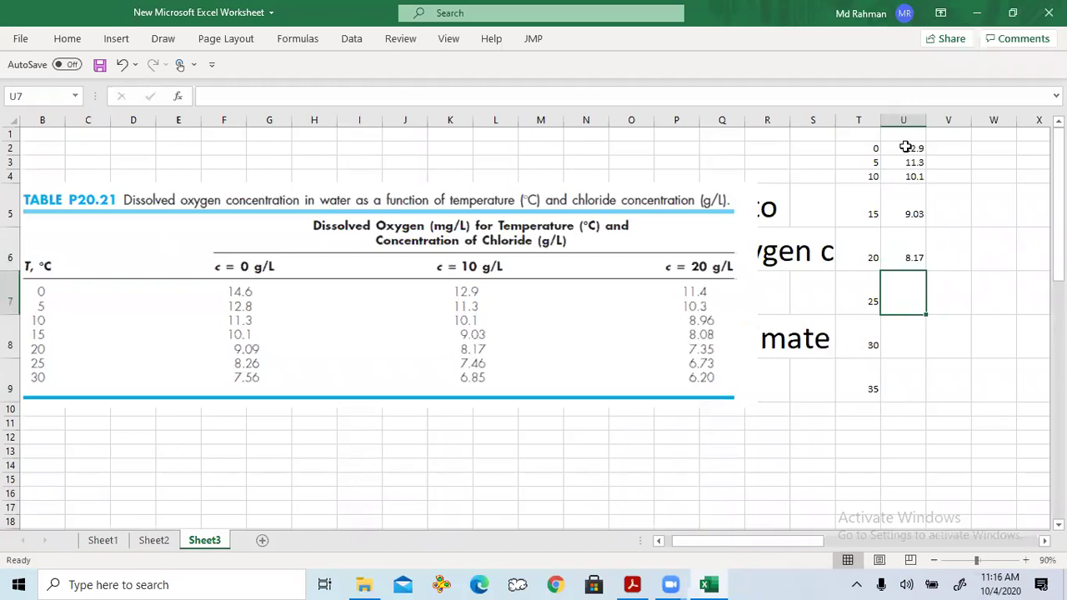
text(7.46)
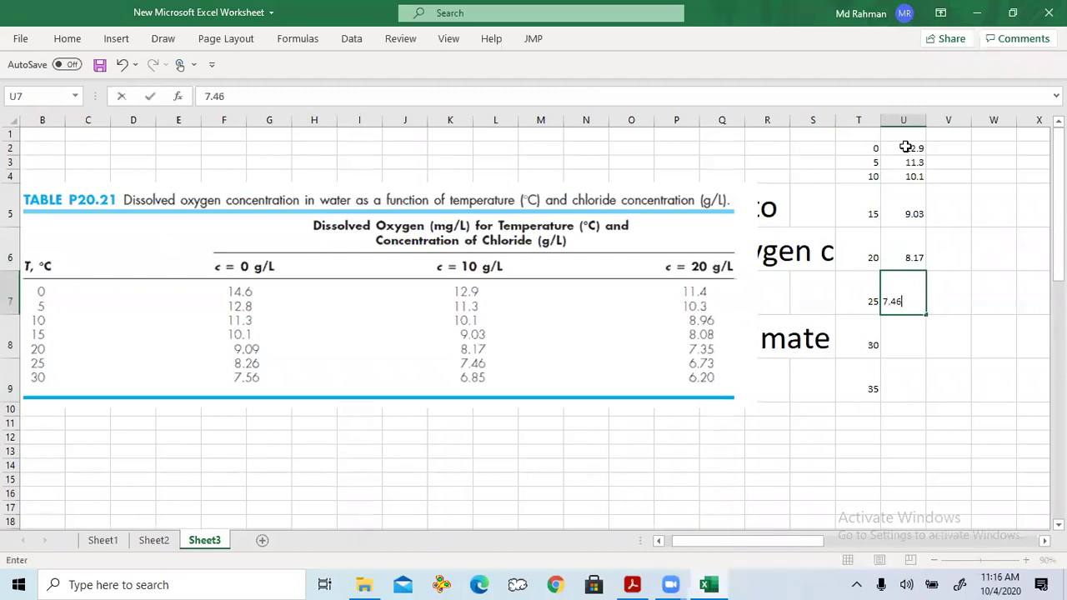
key(Return)
text(6.85)
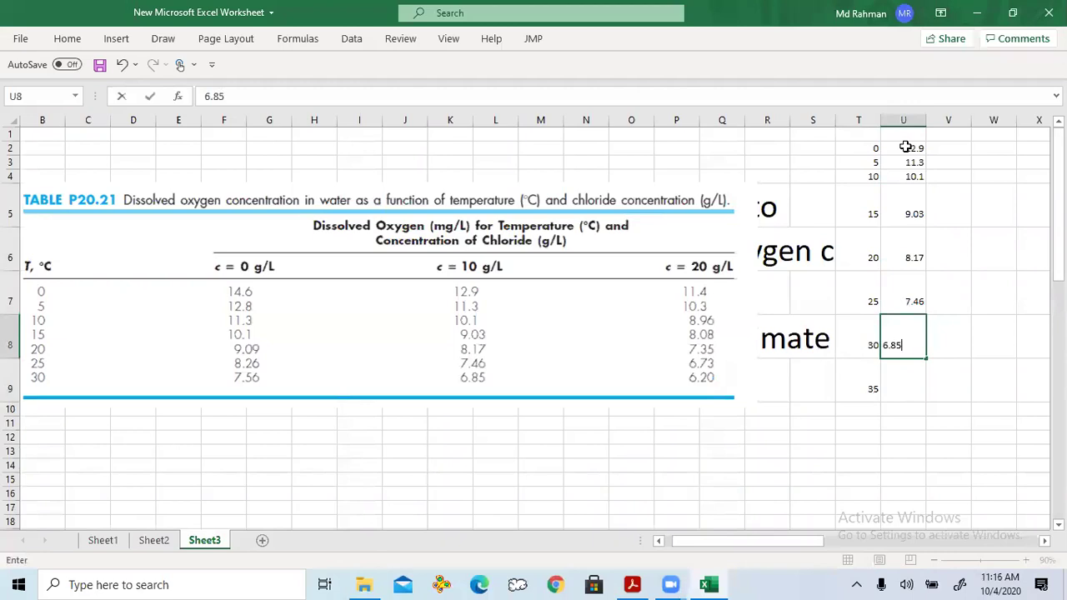
key(Return)
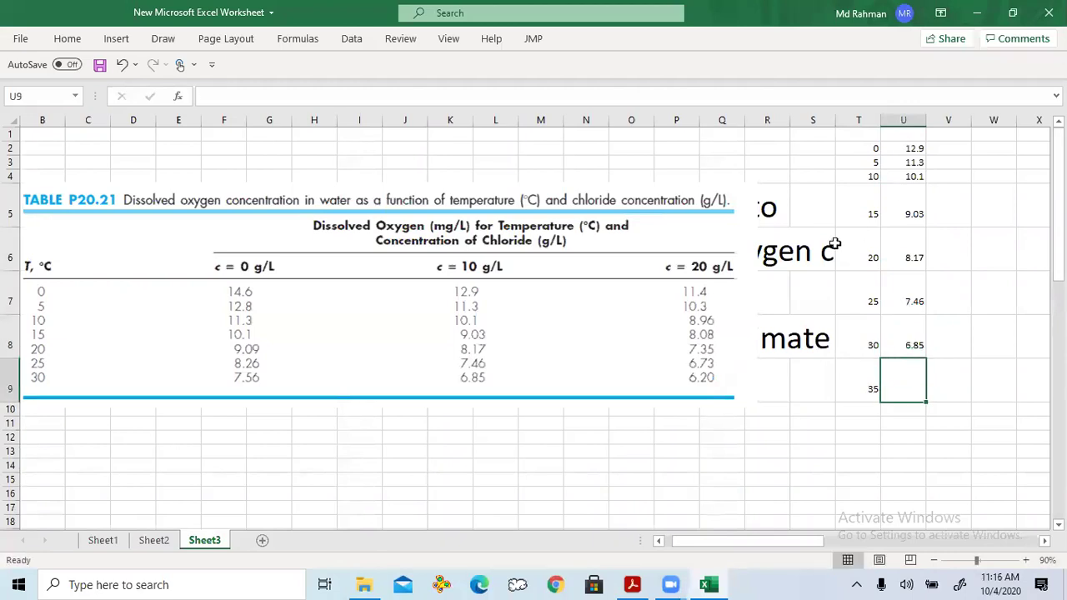
Step: Check the entered oxygen values against Table P20.21 and clear the extra temperature 35 from cell T9
click(912, 148)
click(915, 163)
click(910, 178)
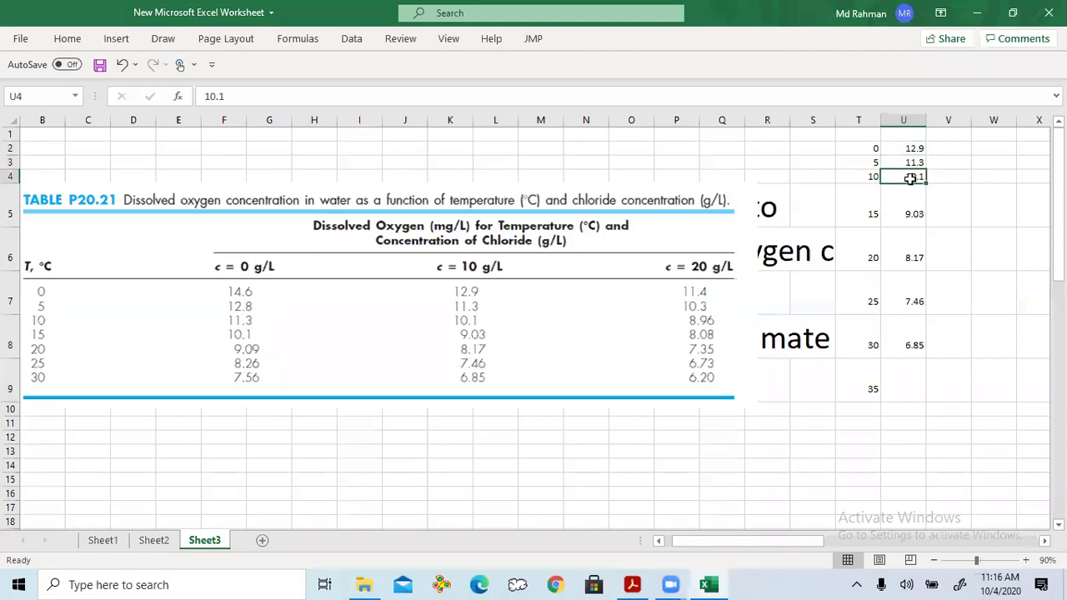
click(902, 196)
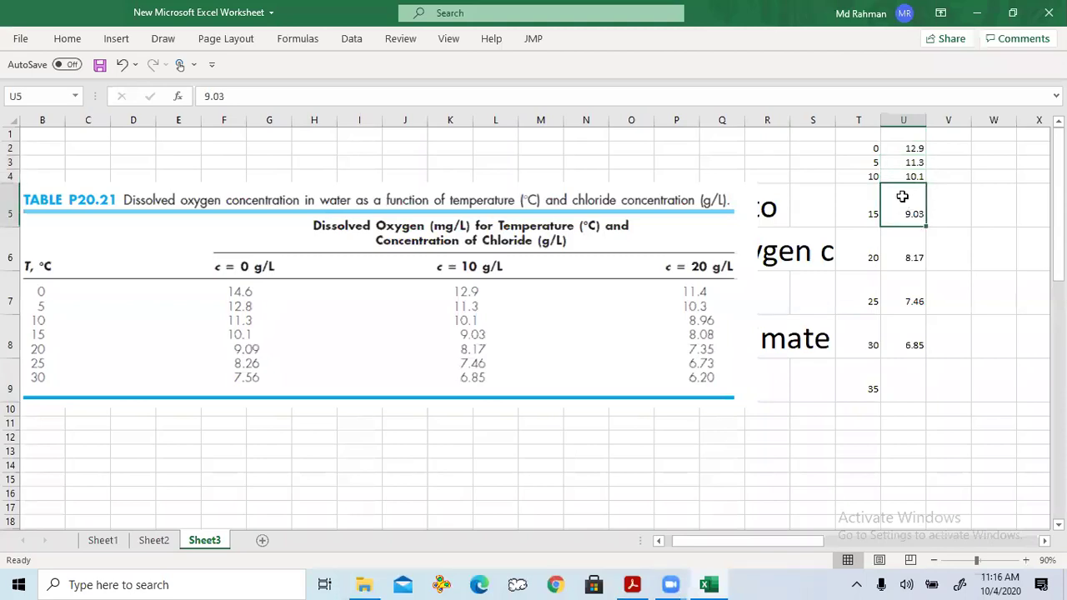
click(907, 253)
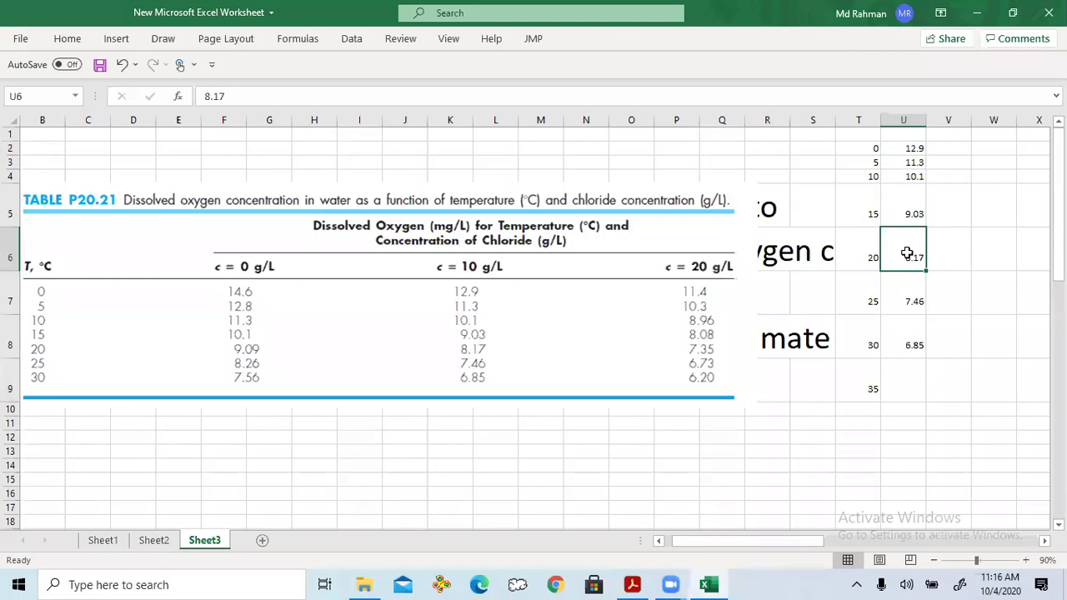
Step: Add the column headings x in T1 and y in U1 above the temperature and oxygen data
click(865, 132)
text(x)
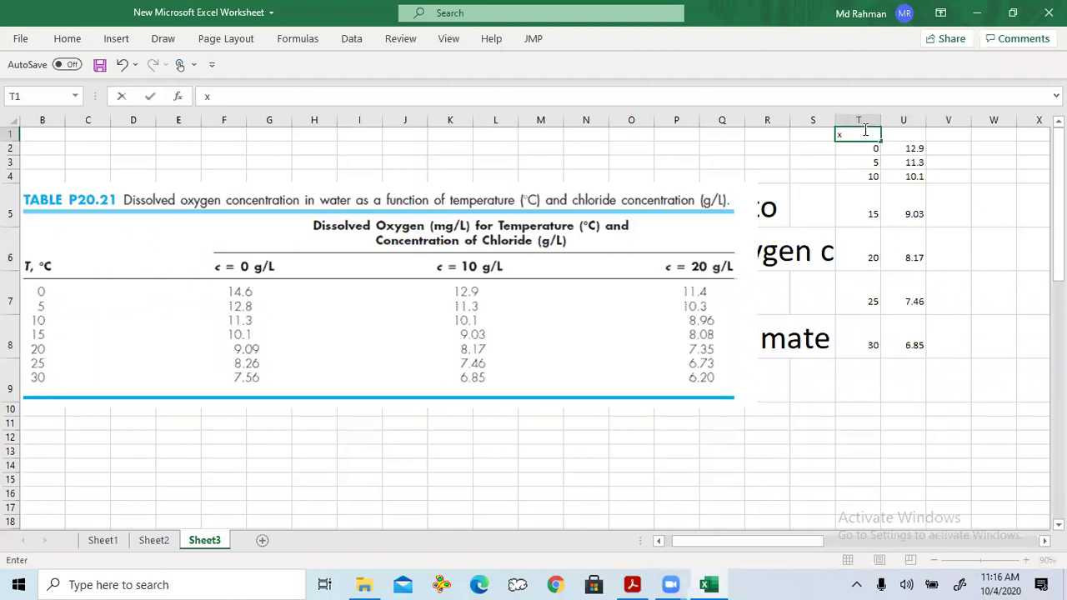
key(Tab)
text(y)
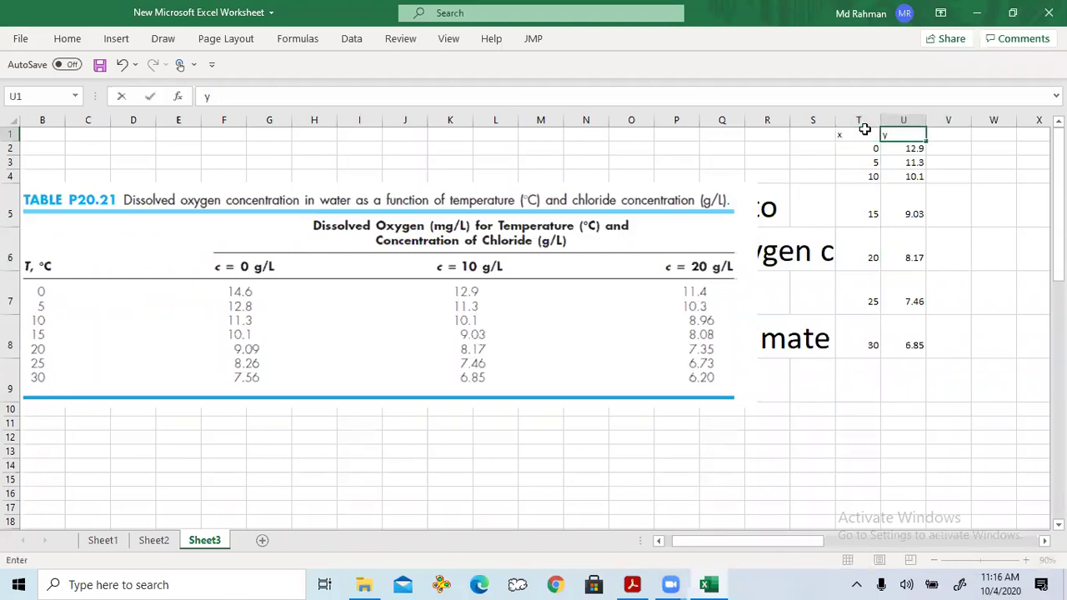
key(Tab)
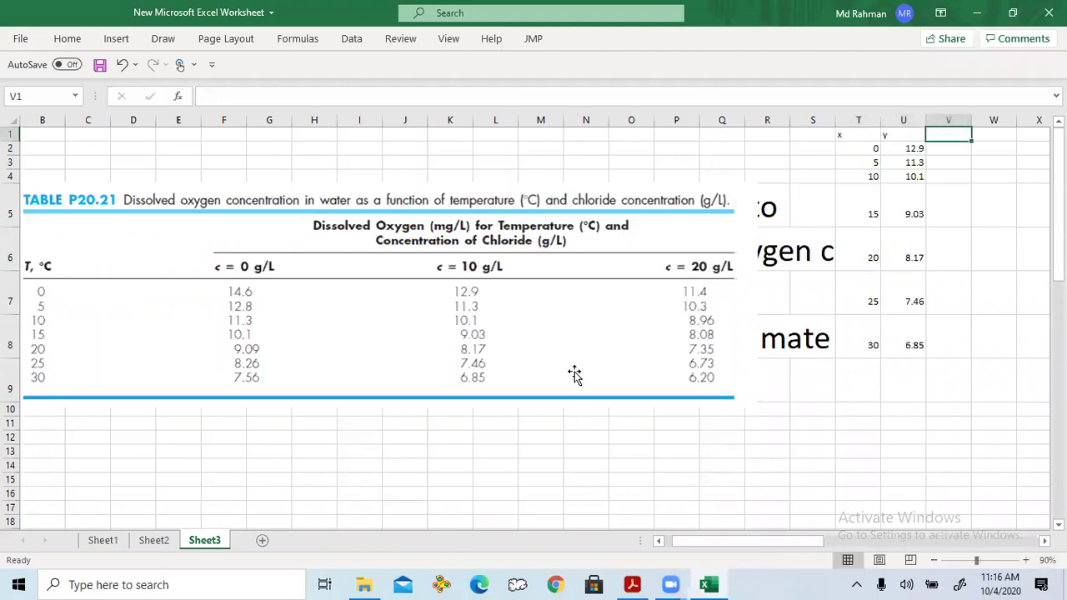
Step: Move the Table P20.21 picture down and slightly left so it starts at row 6
click(584, 341)
drag(583, 341, 510, 391)
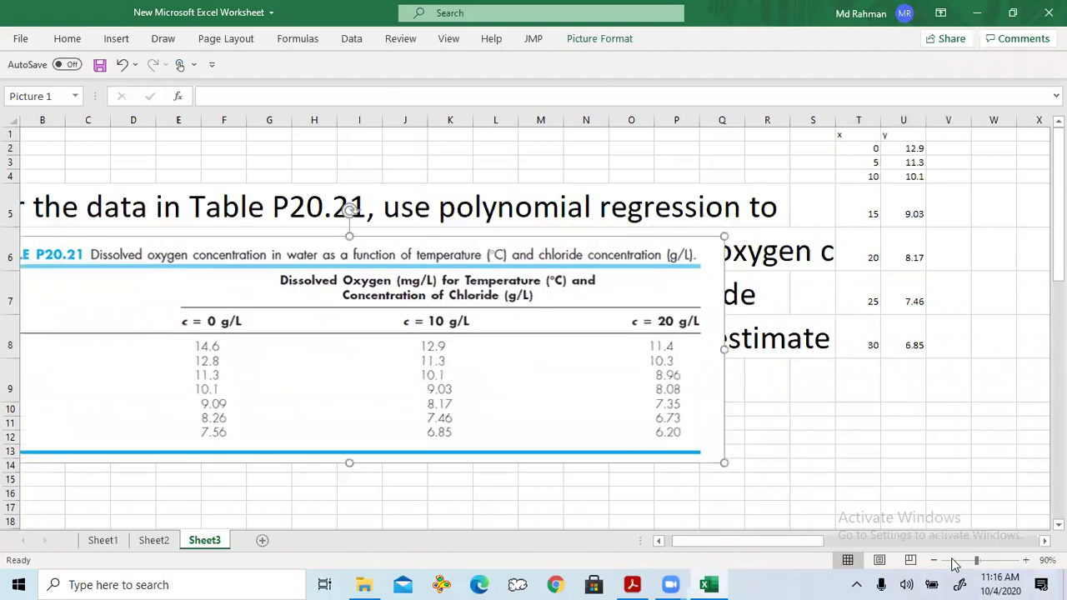
Step: Set the font size of the x and y data in T1:U8 to 36
drag(830, 541, 762, 489)
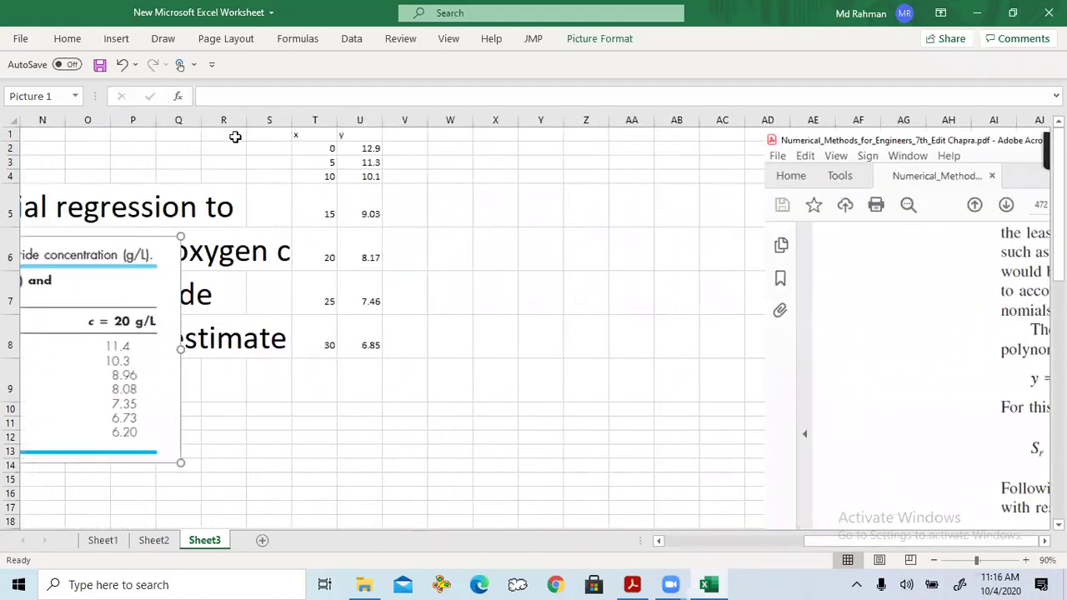
click(317, 136)
drag(317, 136, 360, 342)
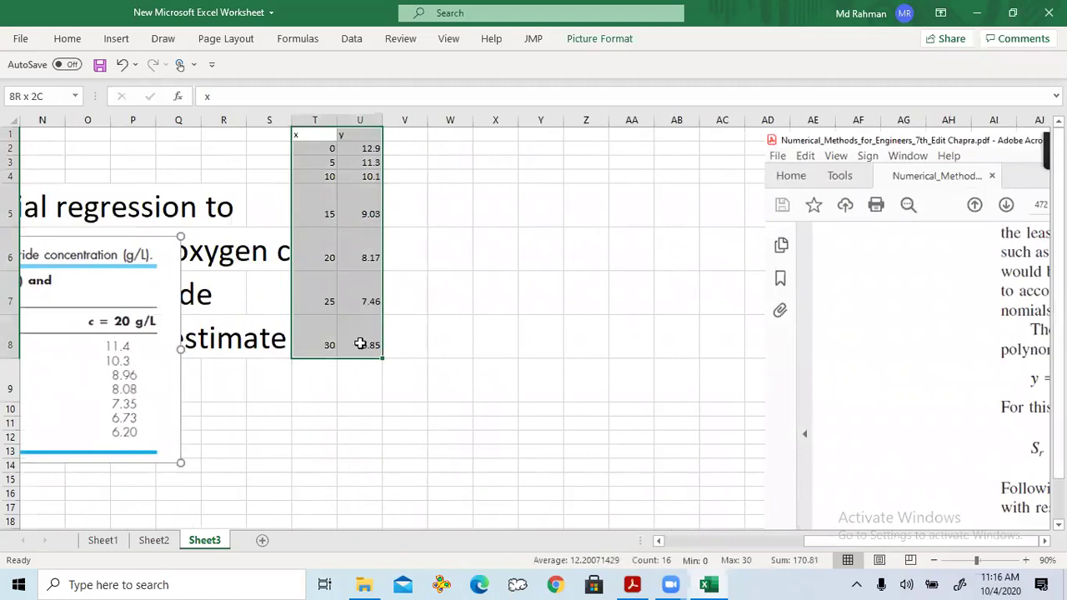
click(66, 38)
click(205, 69)
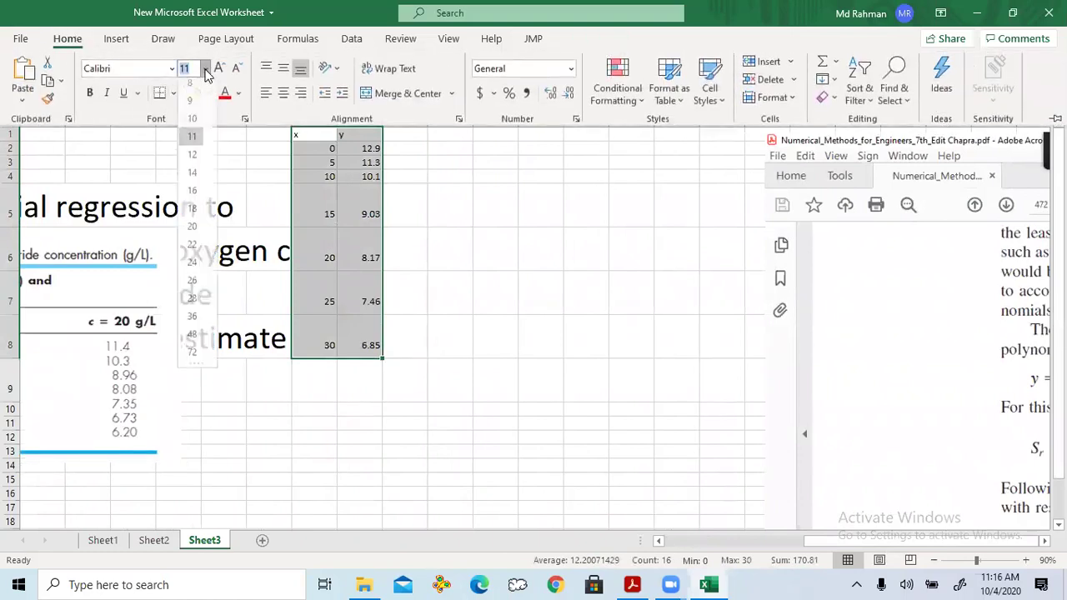
click(192, 321)
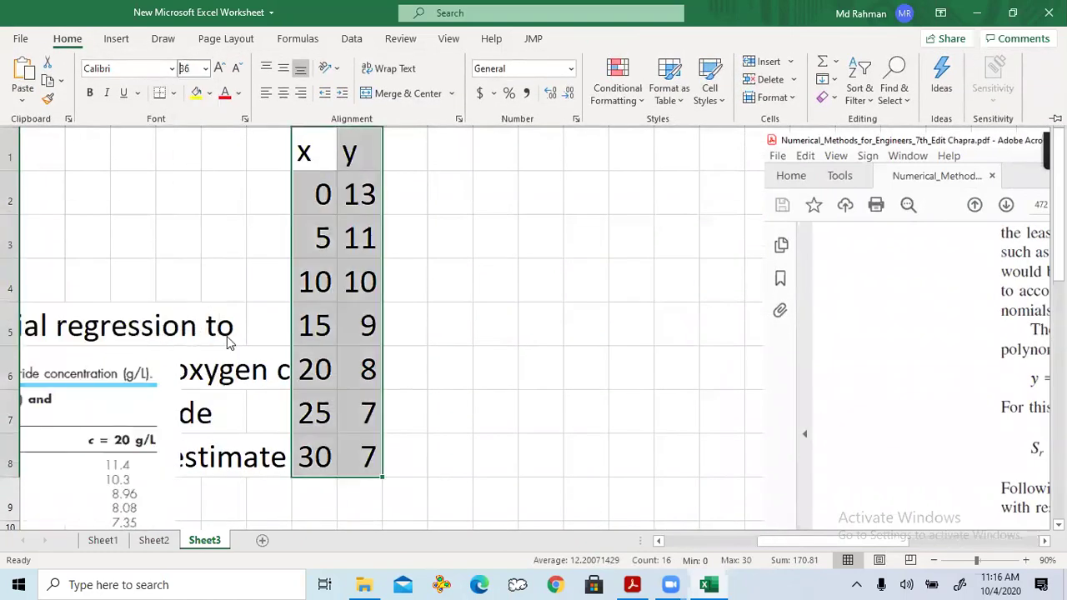
click(398, 152)
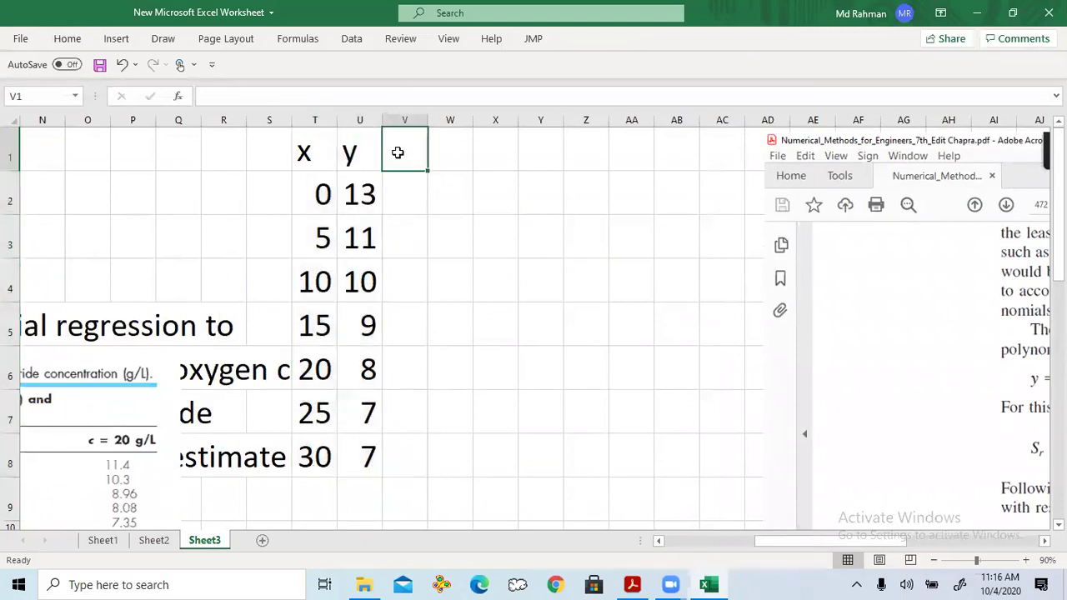
Step: Switch to the textbook PDF in Acrobat Reader, examine the polynomial regression normal equations, and return to Excel
click(714, 584)
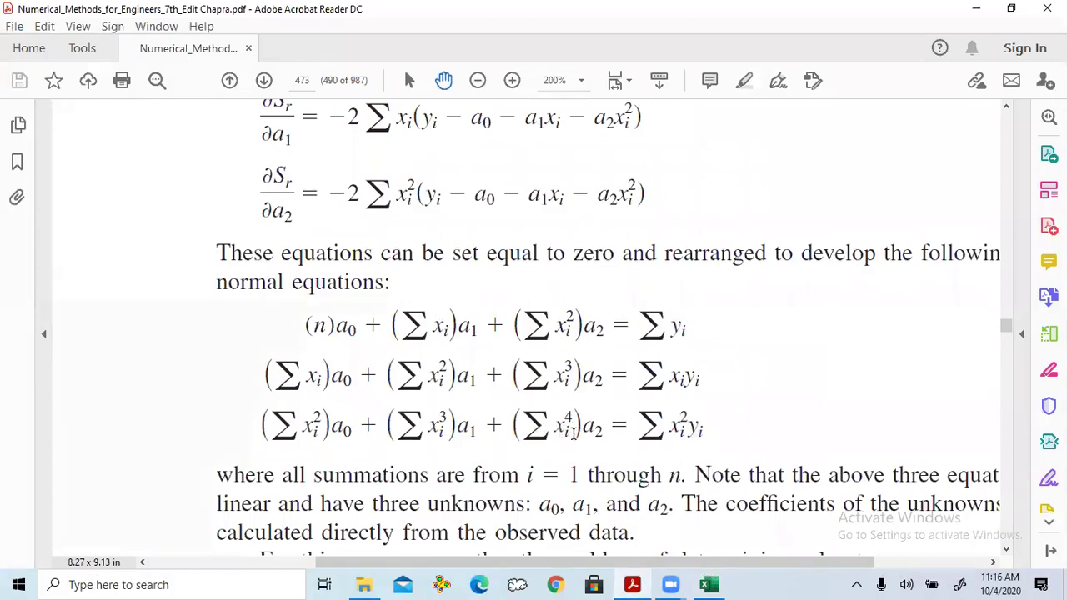
mouse_move(709, 583)
click(710, 584)
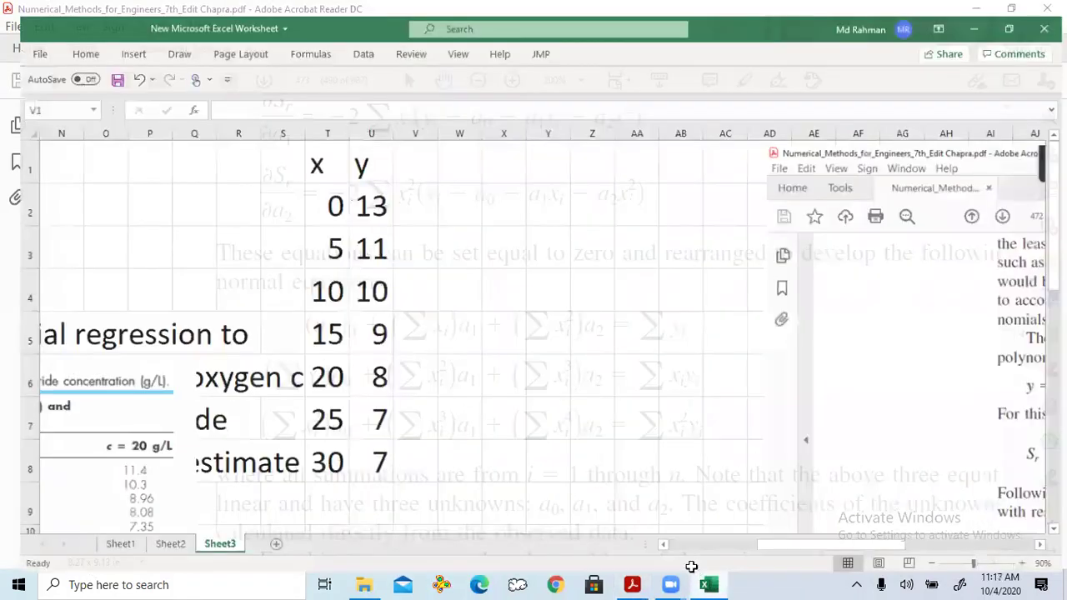
Step: Enter the headings x2, x3, x4, x5, xy, x2y and x3y in V1 through AB1, checking them against the textbook's normal equations
click(403, 149)
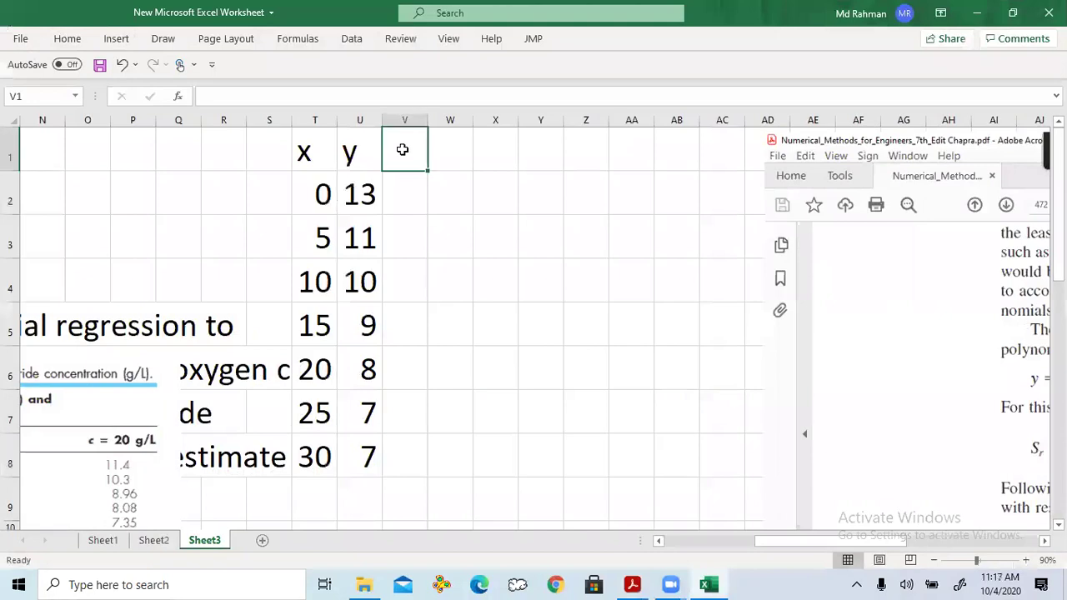
text(x2)
key(Tab)
text(x)
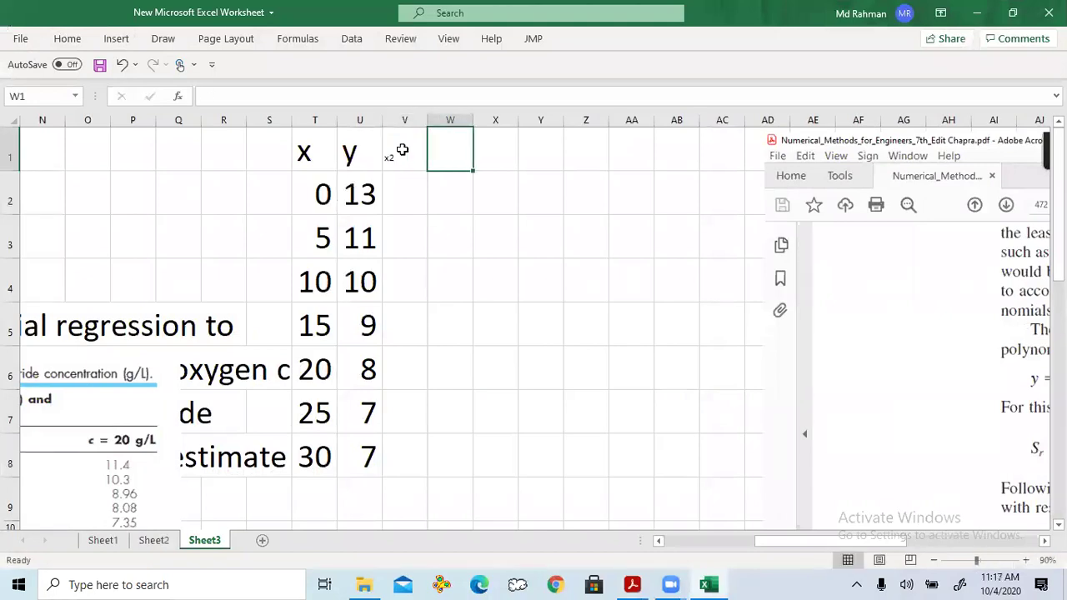
text(3)
key(Tab)
text(x4)
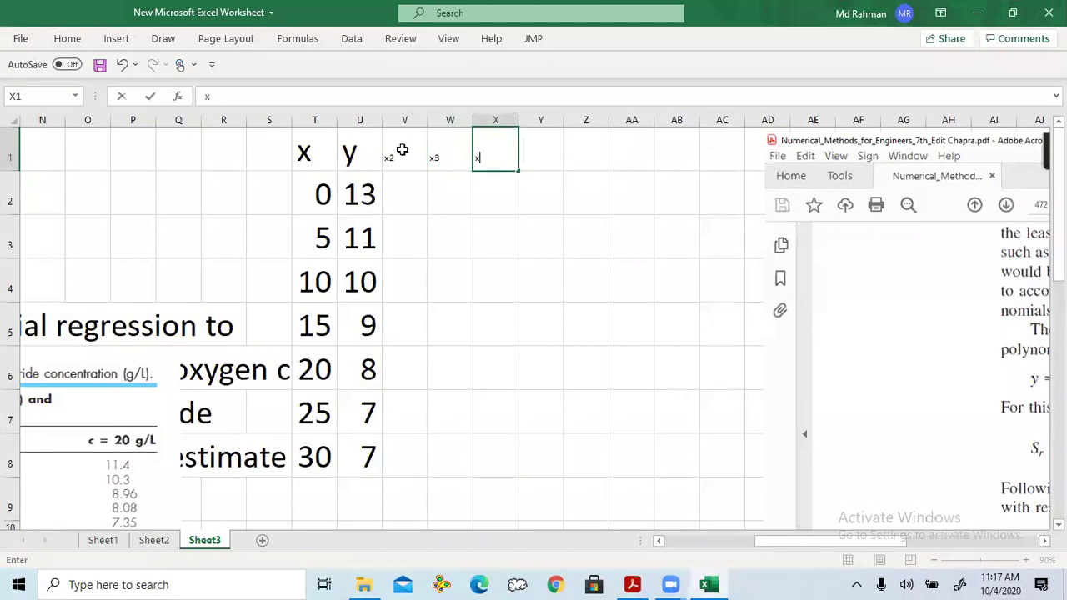
key(Tab)
text(x)
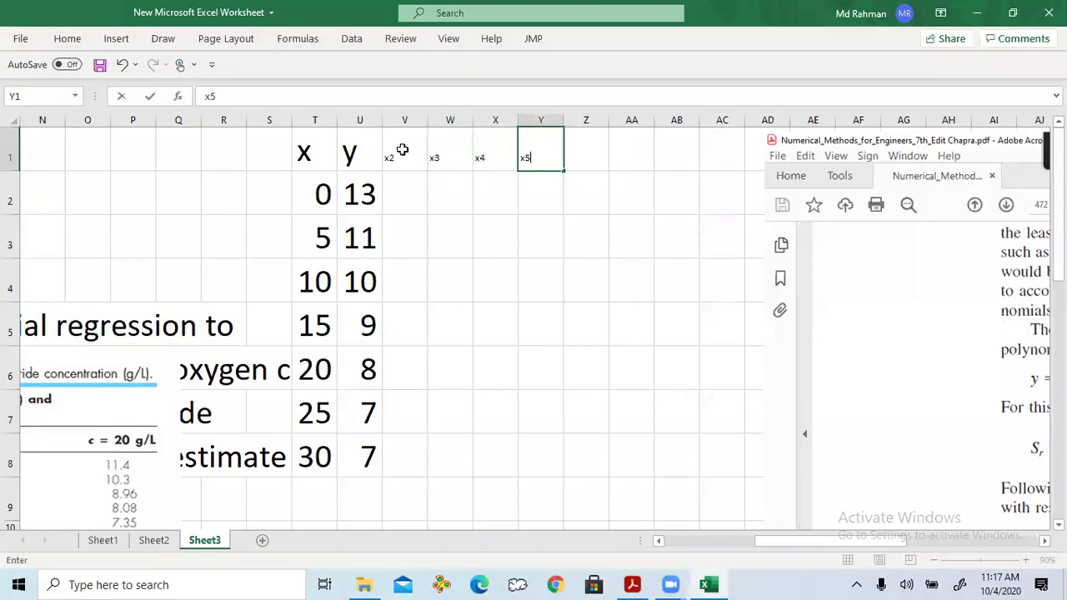
key(Tab)
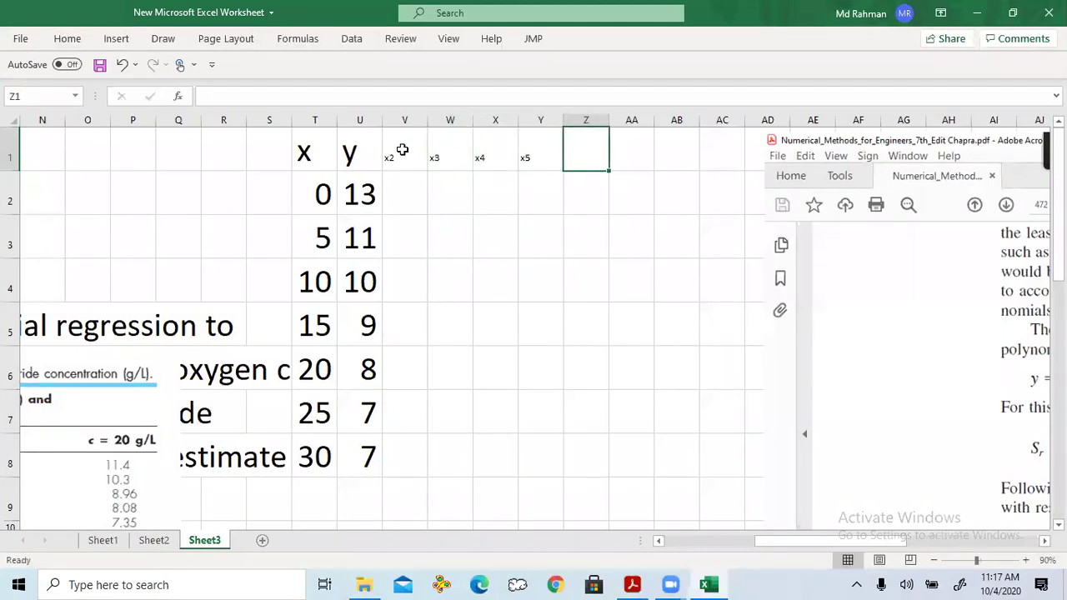
text(xy)
key(Tab)
text(x)
text(y)
key(Tab)
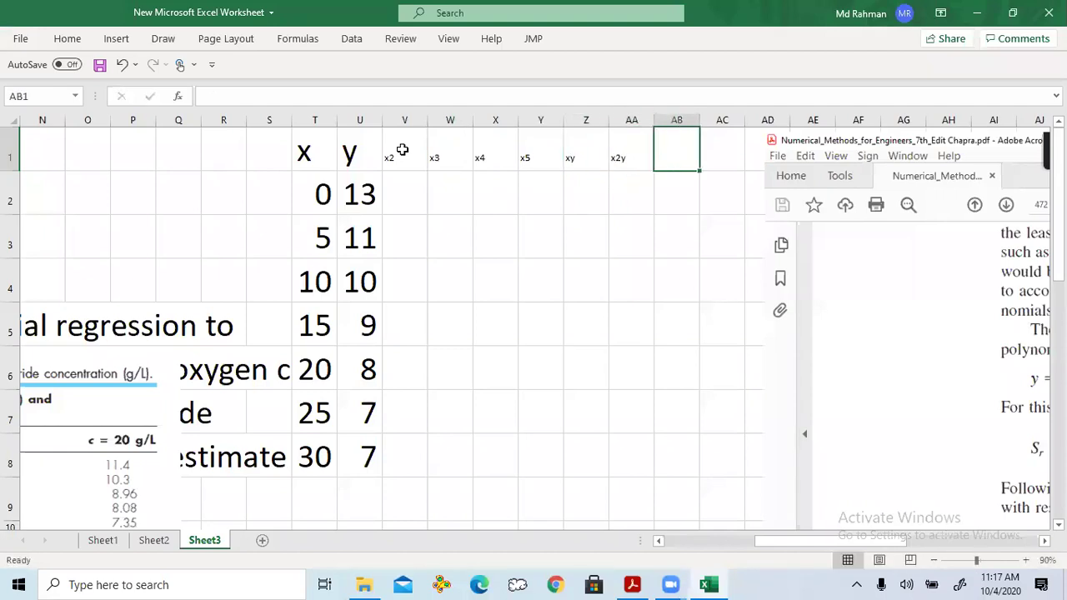
text(x3y)
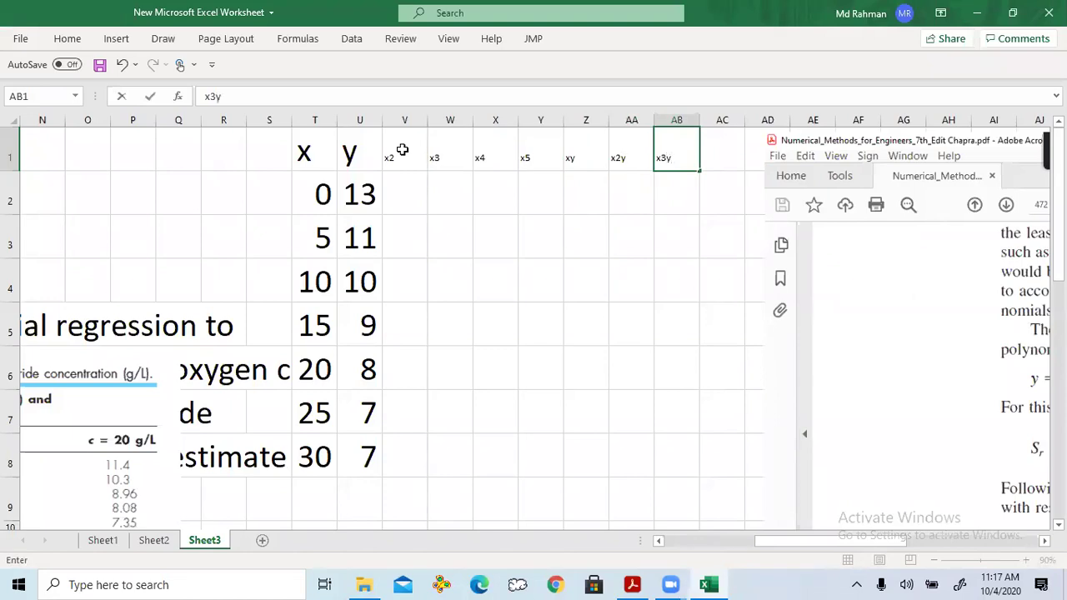
key(Return)
click(709, 584)
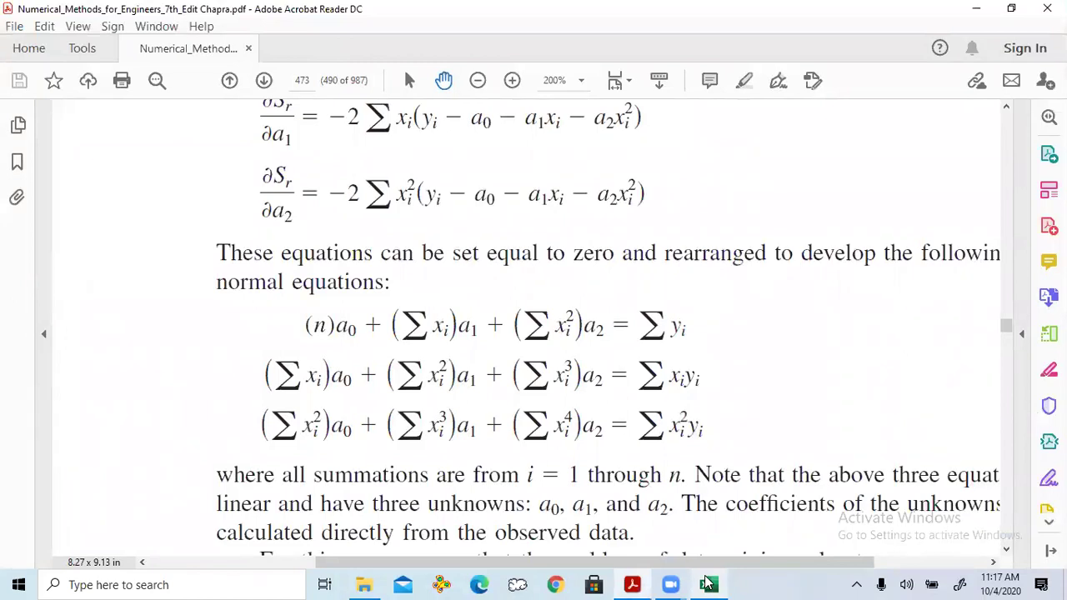
click(707, 584)
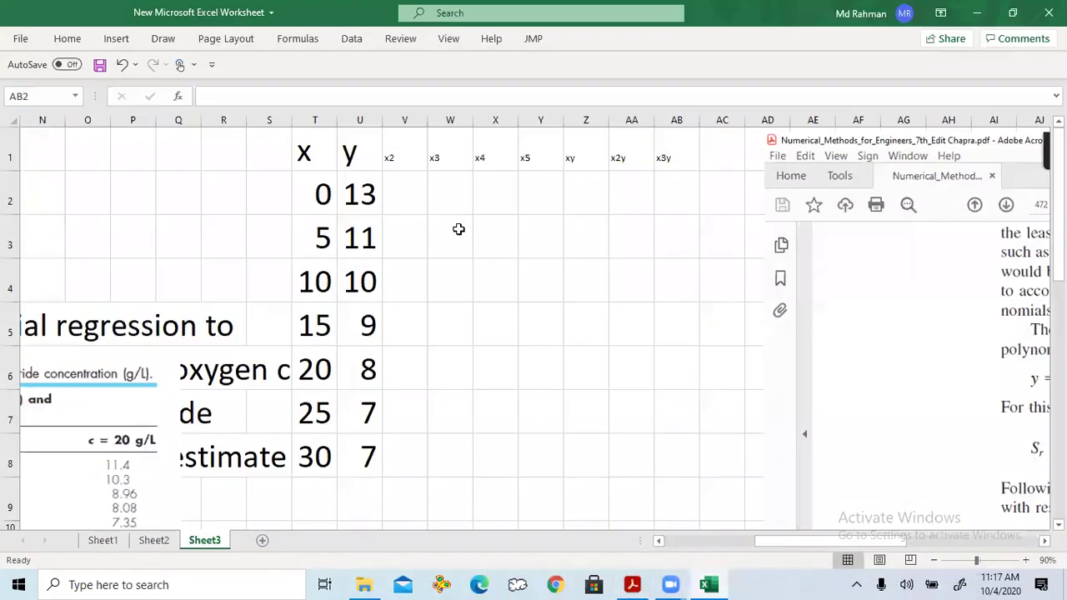
Step: Set the headings in V1:AB1 to font size 36 and save the workbook
drag(393, 147, 661, 147)
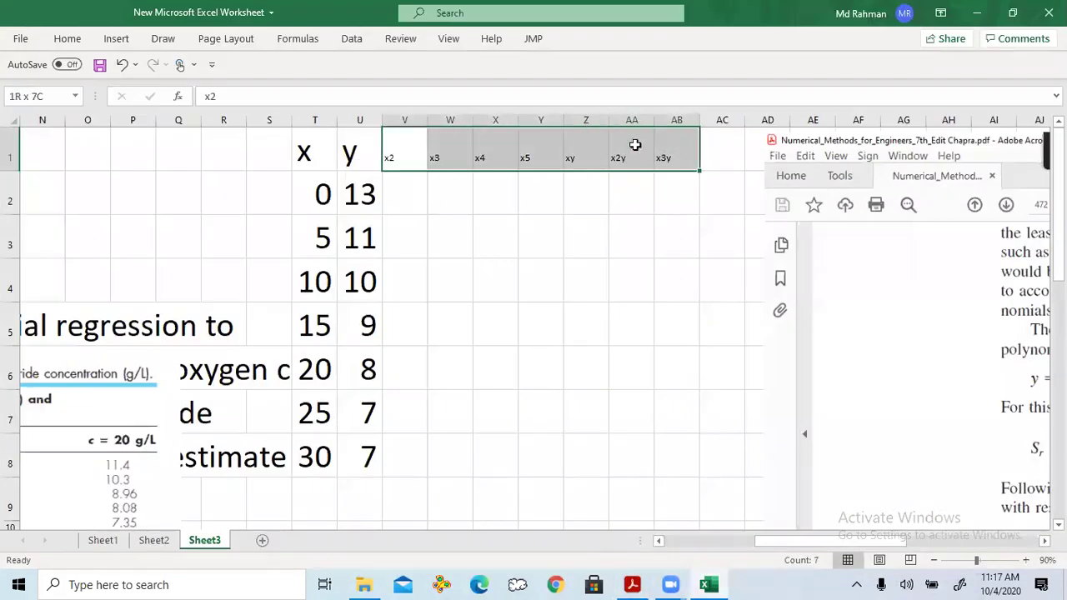
click(66, 38)
click(205, 69)
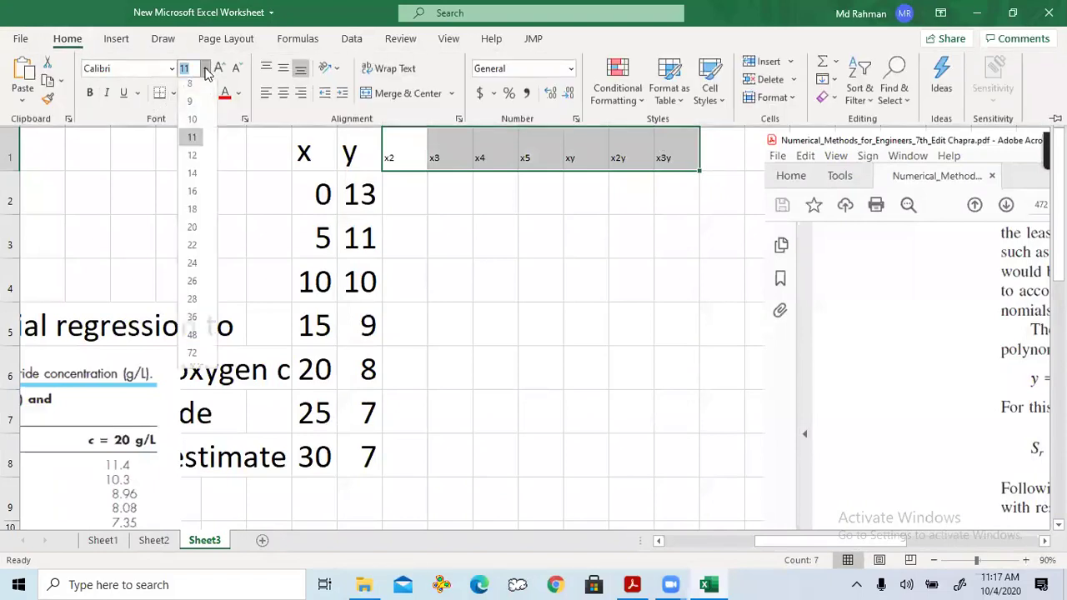
click(193, 305)
click(404, 153)
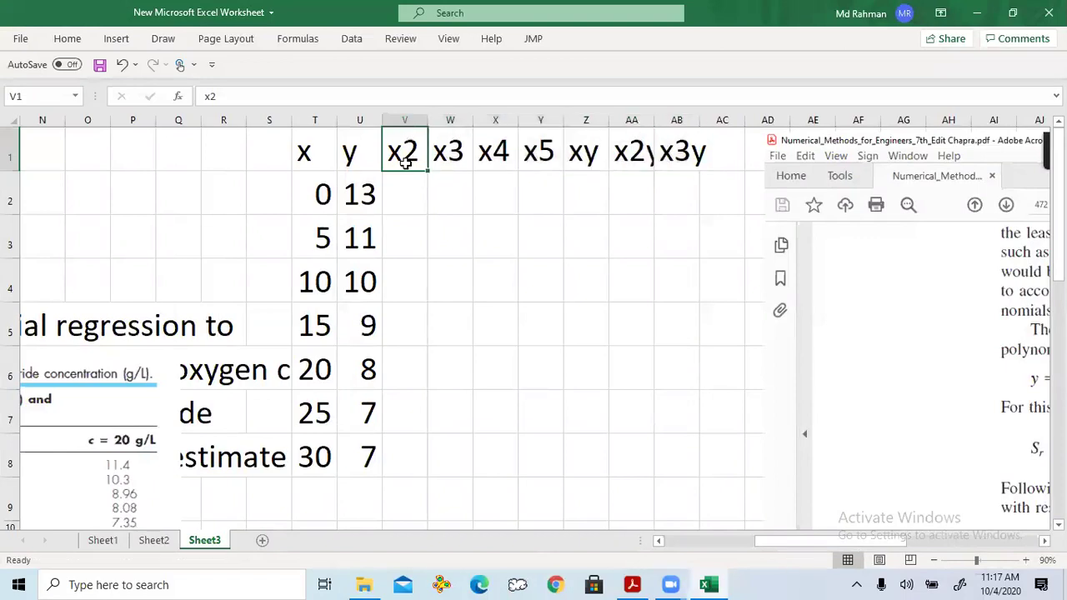
click(101, 65)
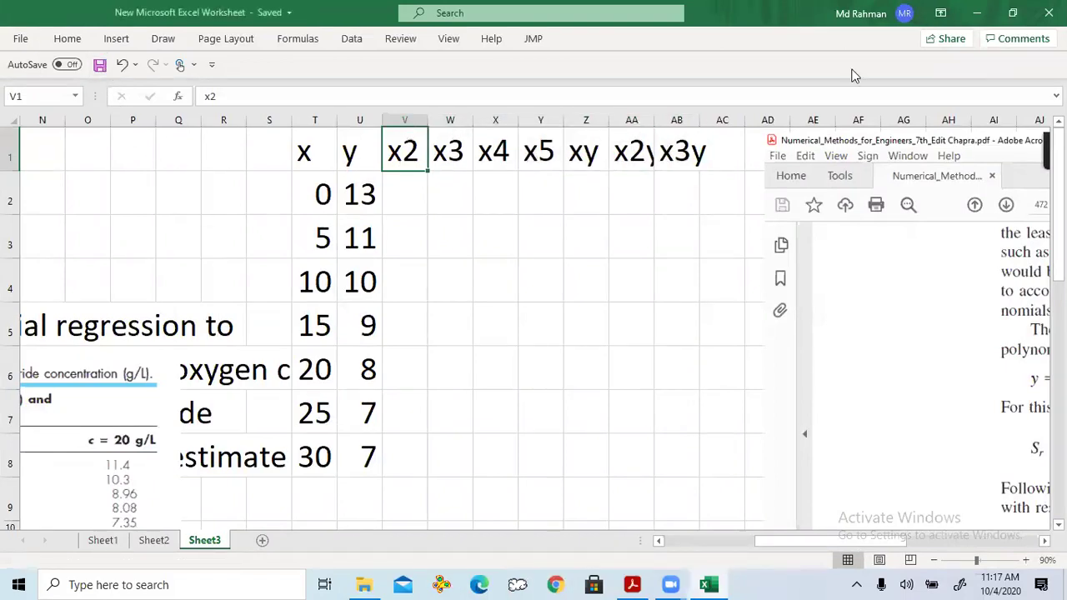